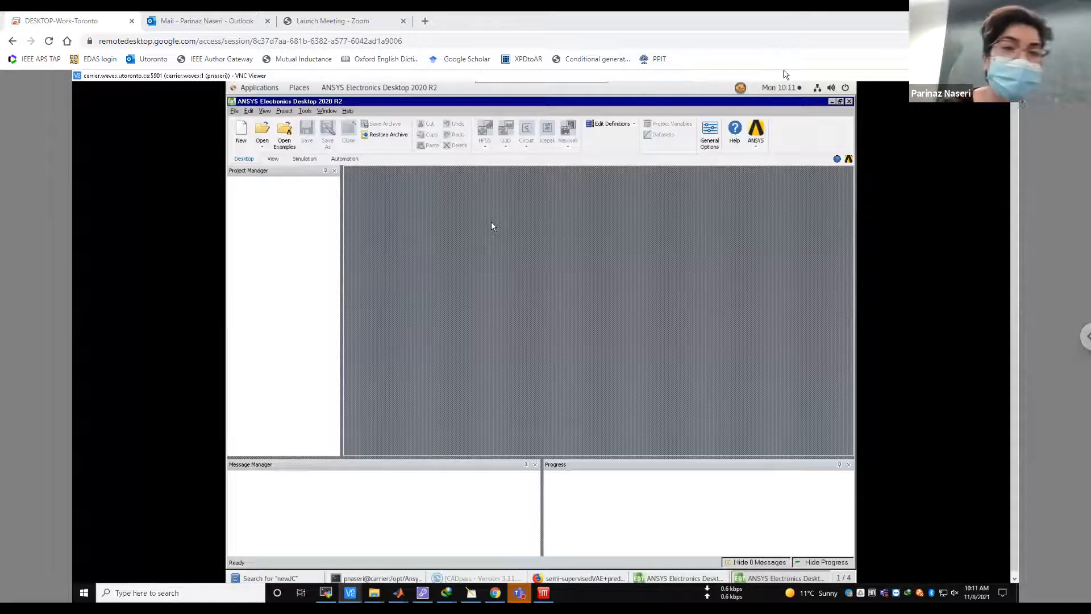
Close ANSYS Electronics Desktop and relaunch it by rerunning the last terminal command.
{"action": "left_click", "coordinate": [850, 101]}
{"action": "left_click", "coordinate": [408, 381]}
{"action": "key", "text": "Up"}
{"action": "key", "text": "Return"}
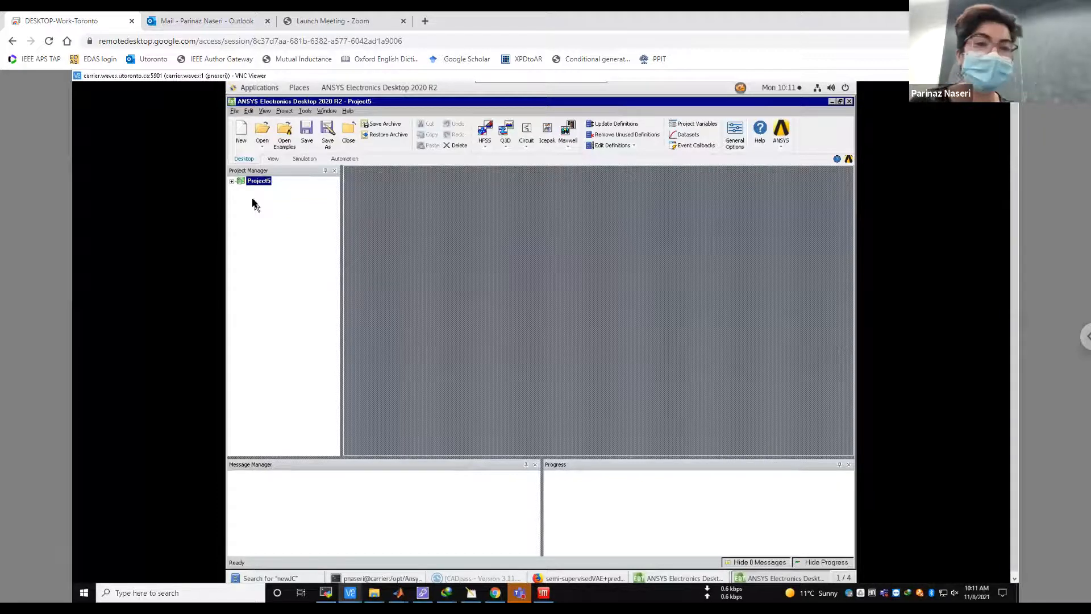
Create an additional new project and delete that project permanently from disk.
{"action": "left_click", "coordinate": [241, 134]}
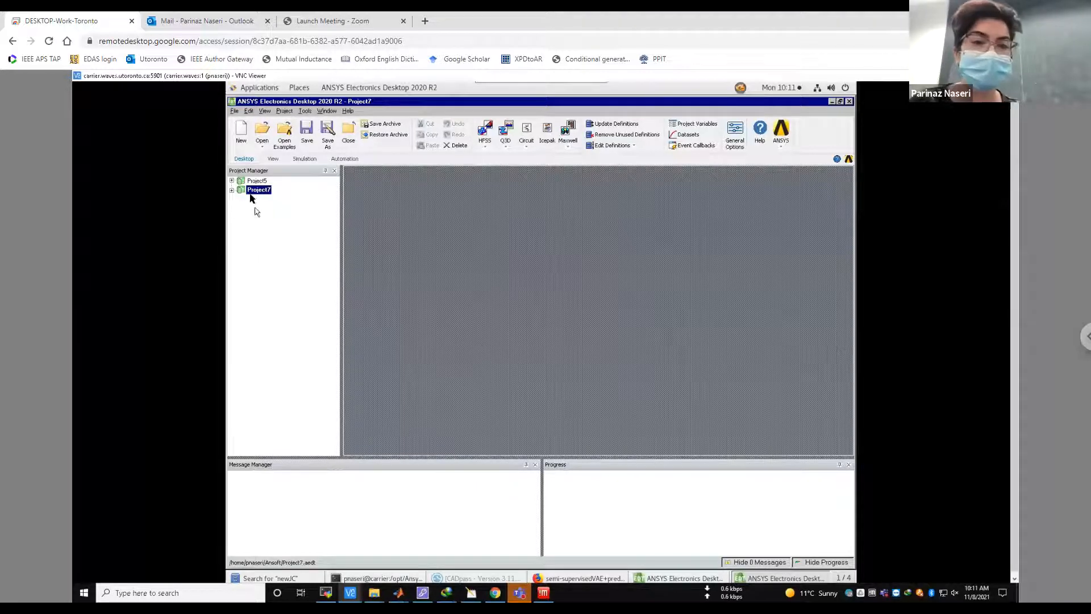
{"action": "right_click", "coordinate": [248, 193]}
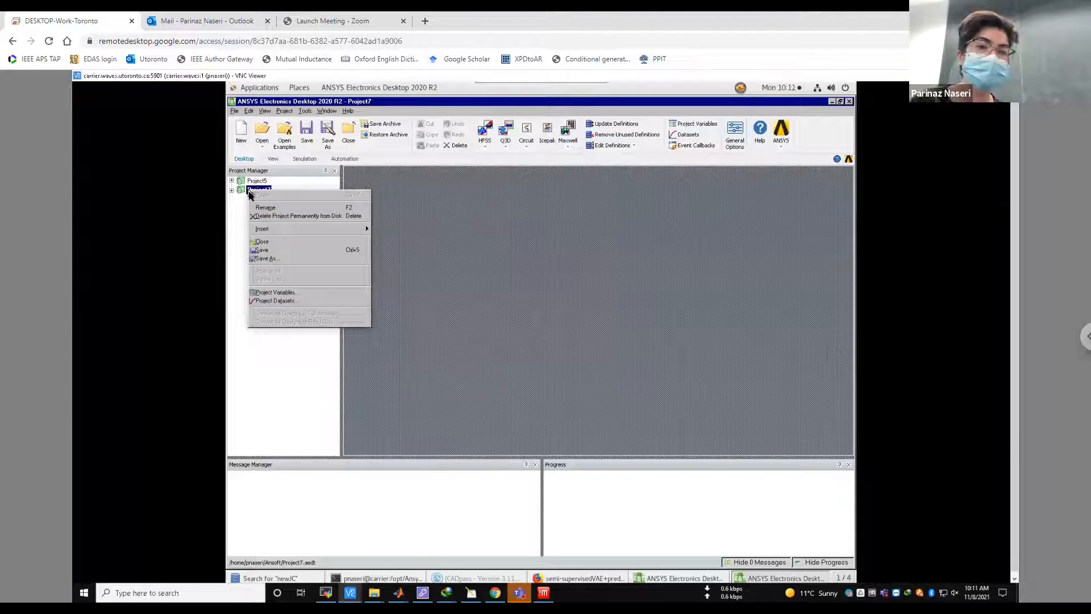
{"action": "left_click", "coordinate": [265, 216]}
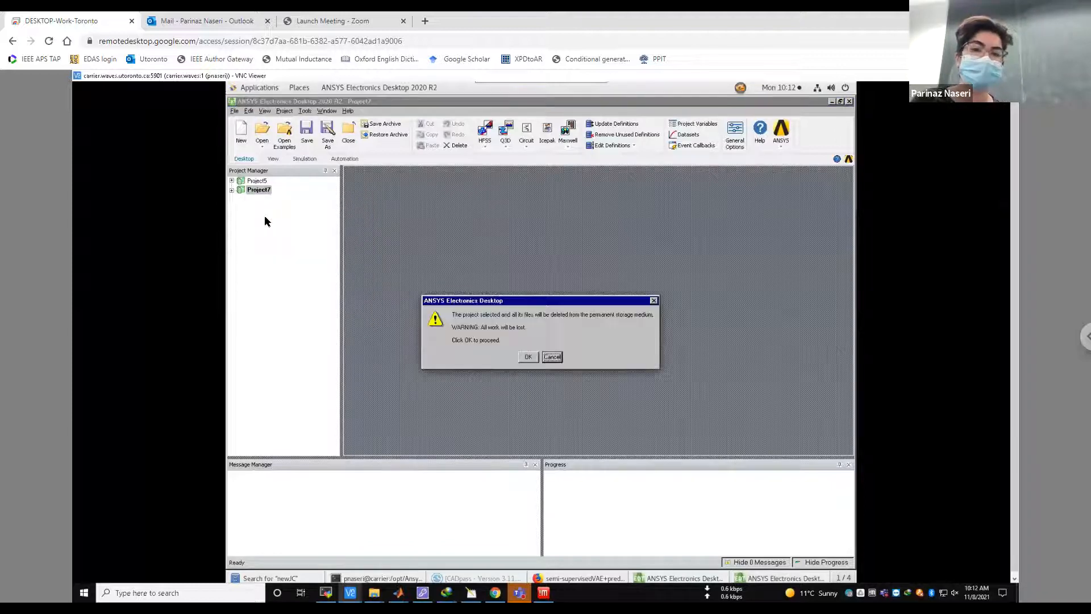
{"action": "left_click", "coordinate": [527, 358]}
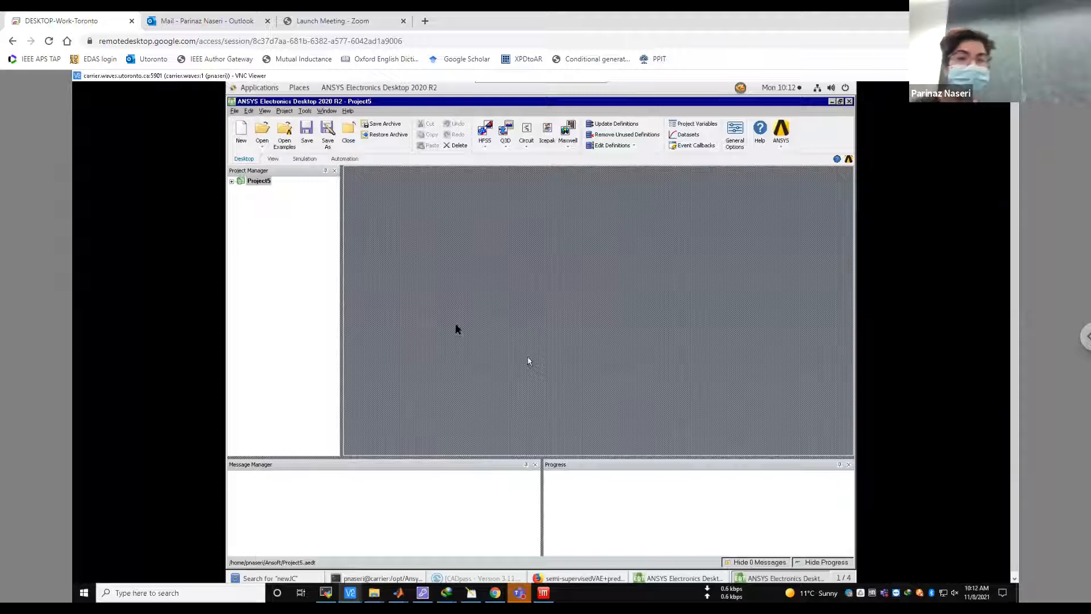
Insert an HFSS design into Project5.
{"action": "right_click", "coordinate": [262, 186]}
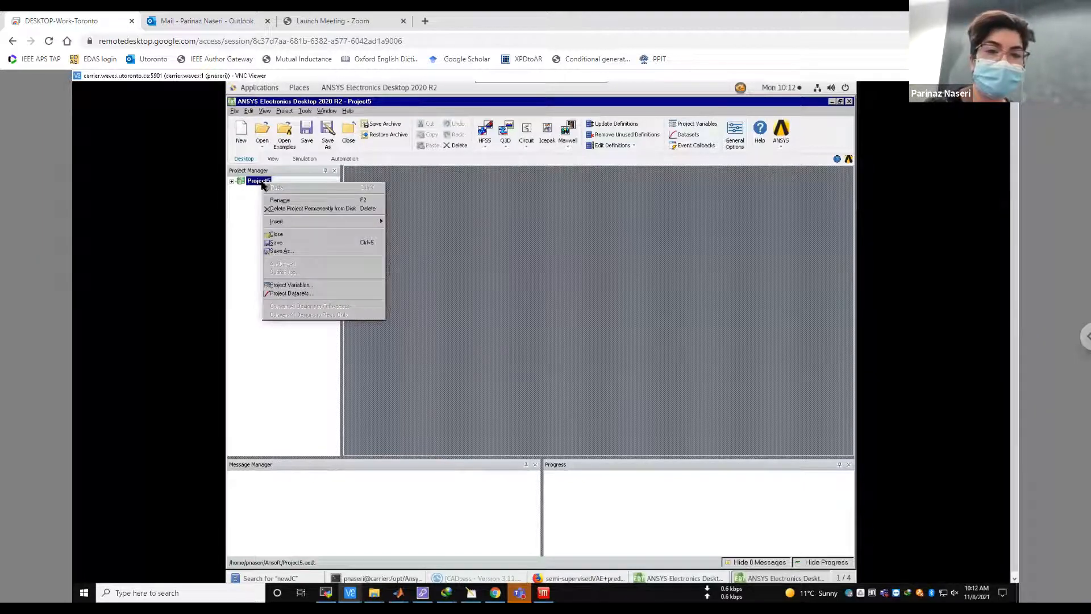
{"action": "mouse_move", "coordinate": [282, 224]}
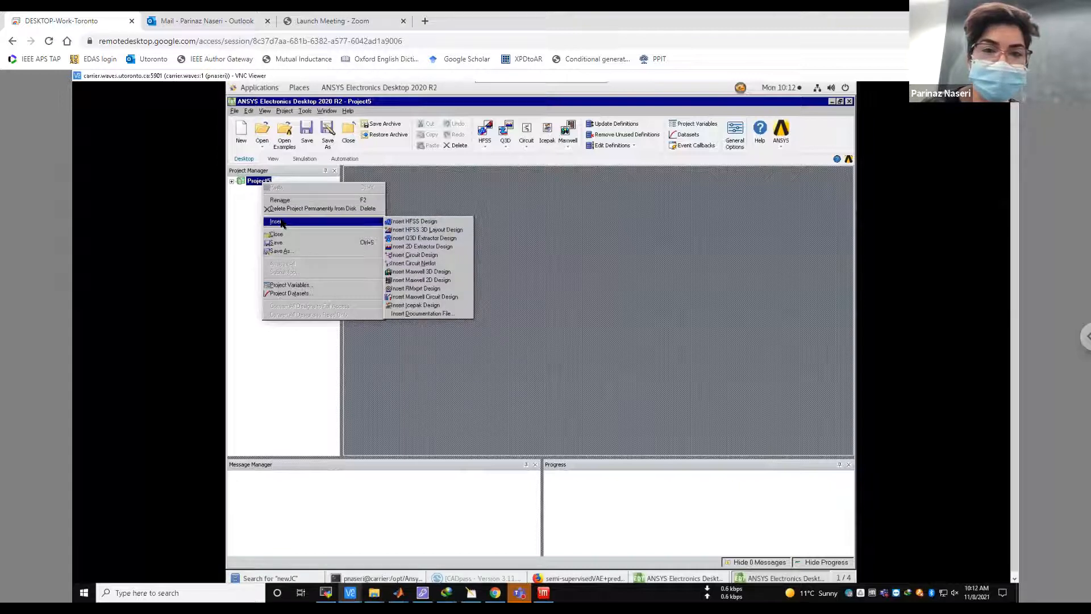
{"action": "left_click", "coordinate": [415, 223]}
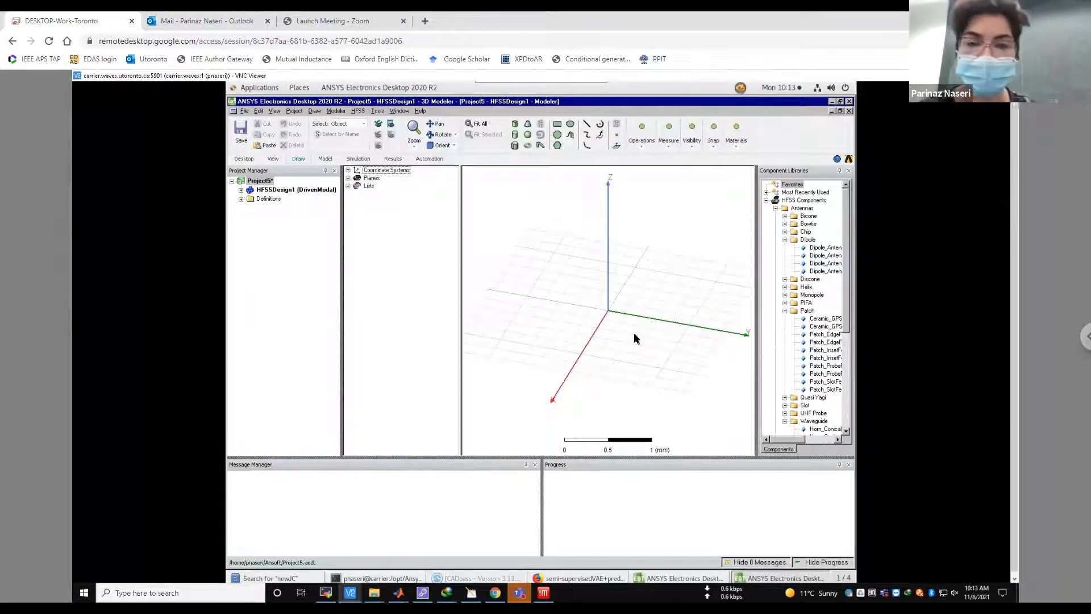
{"action": "left_click", "coordinate": [515, 136]}
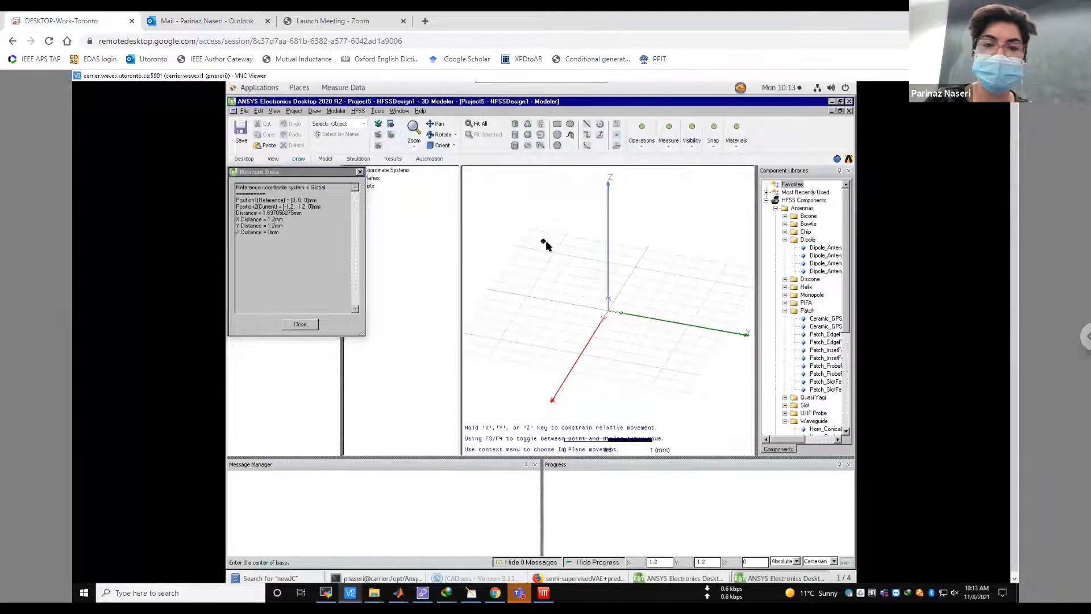
{"action": "left_click", "coordinate": [608, 312]}
{"action": "left_click", "coordinate": [600, 318]}
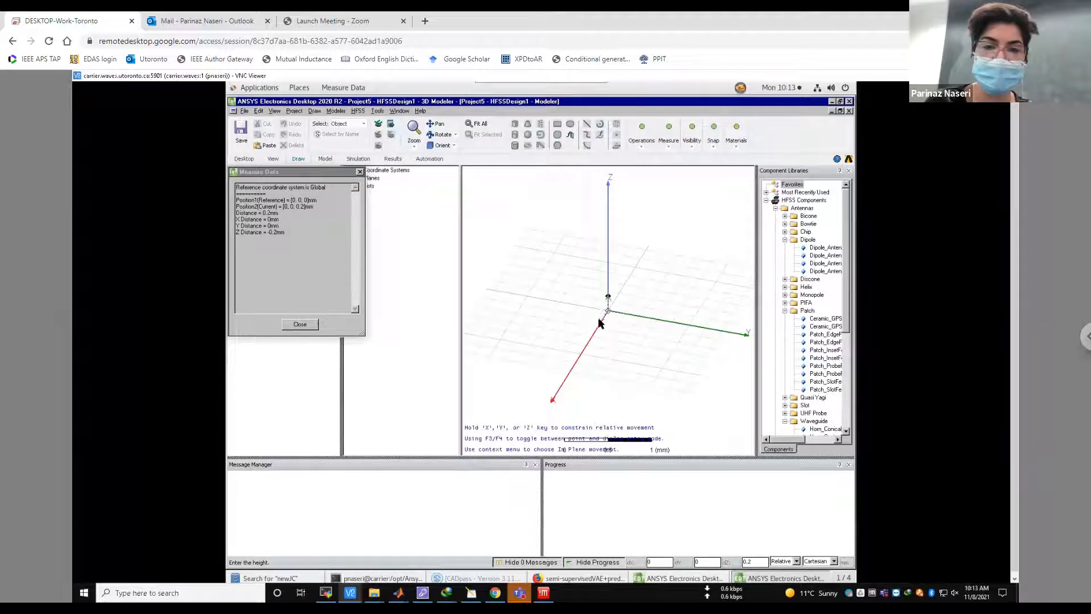
{"action": "left_click", "coordinate": [298, 325]}
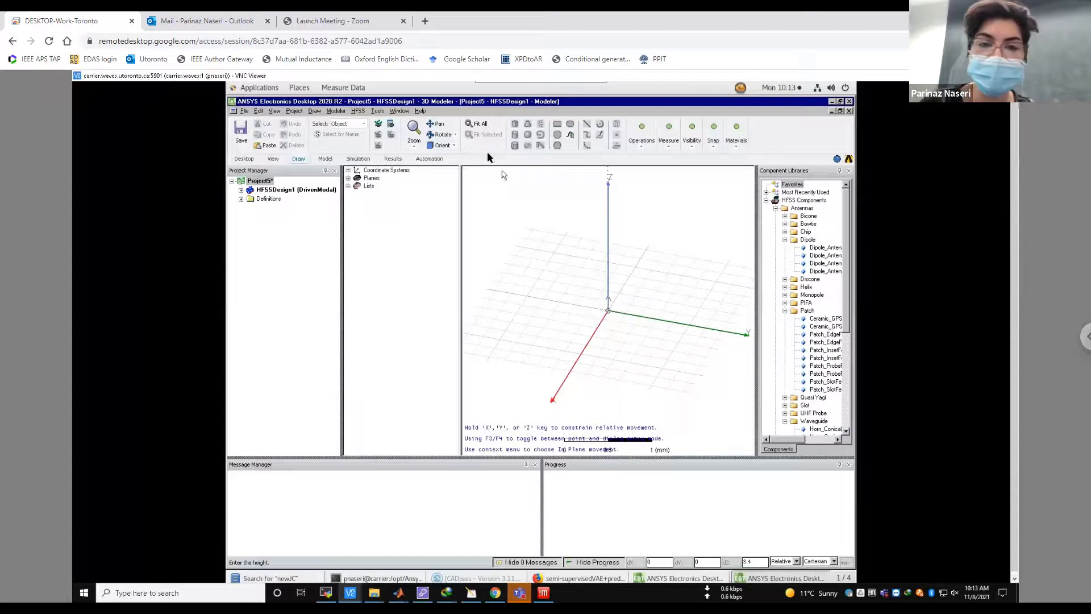
{"action": "left_click", "coordinate": [534, 256]}
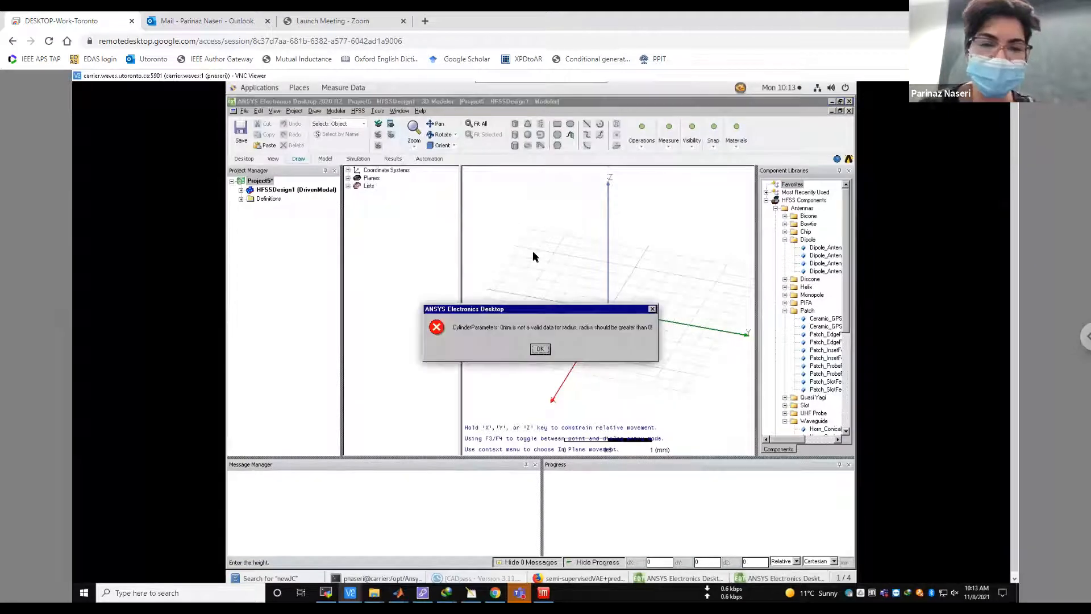
{"action": "left_click", "coordinate": [540, 348]}
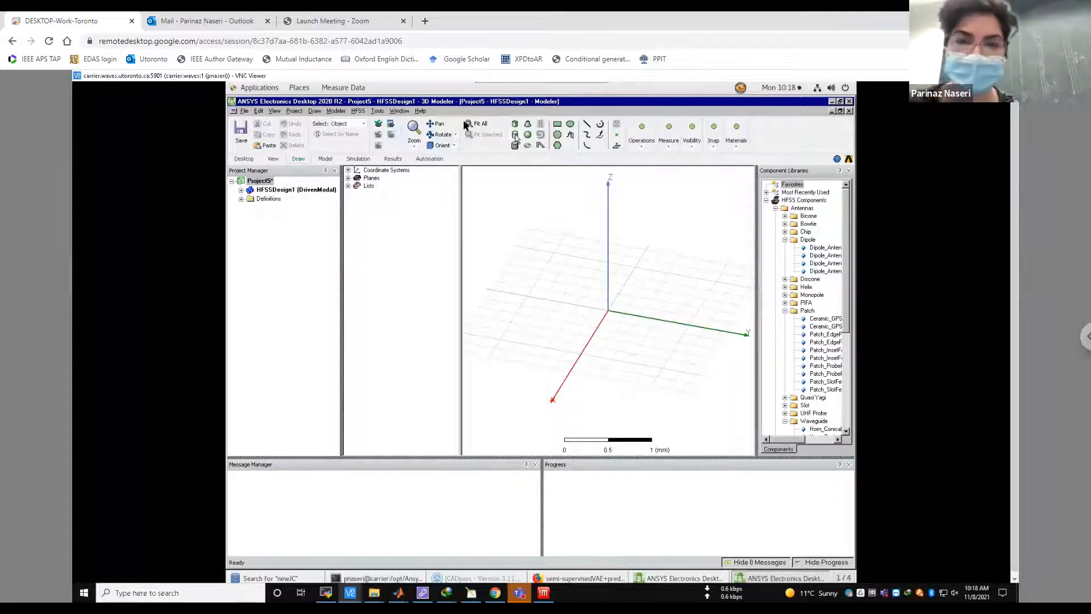
Draw a vertical cylinder centred at the origin with a radius of about 0.2 mm and a height of about 1.6 mm.
{"action": "left_click", "coordinate": [514, 135]}
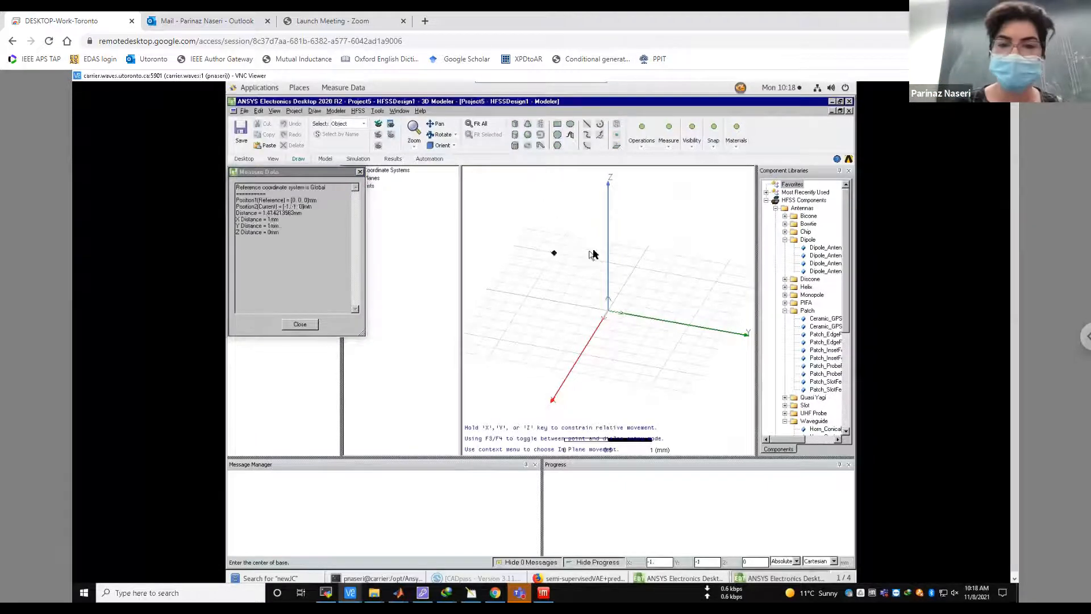
{"action": "left_click", "coordinate": [608, 311]}
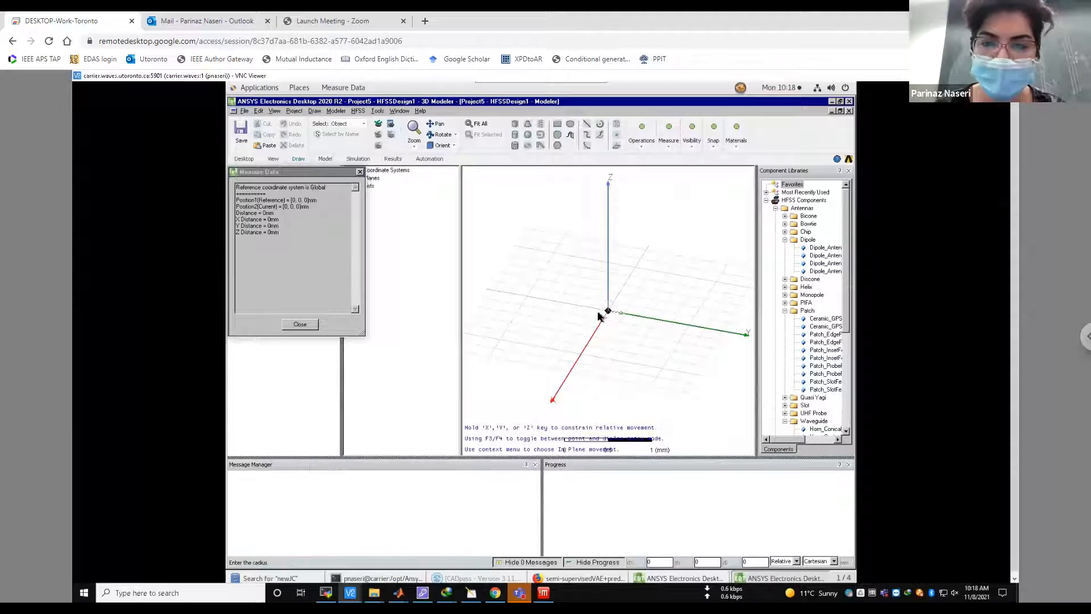
{"action": "left_click", "coordinate": [591, 181]}
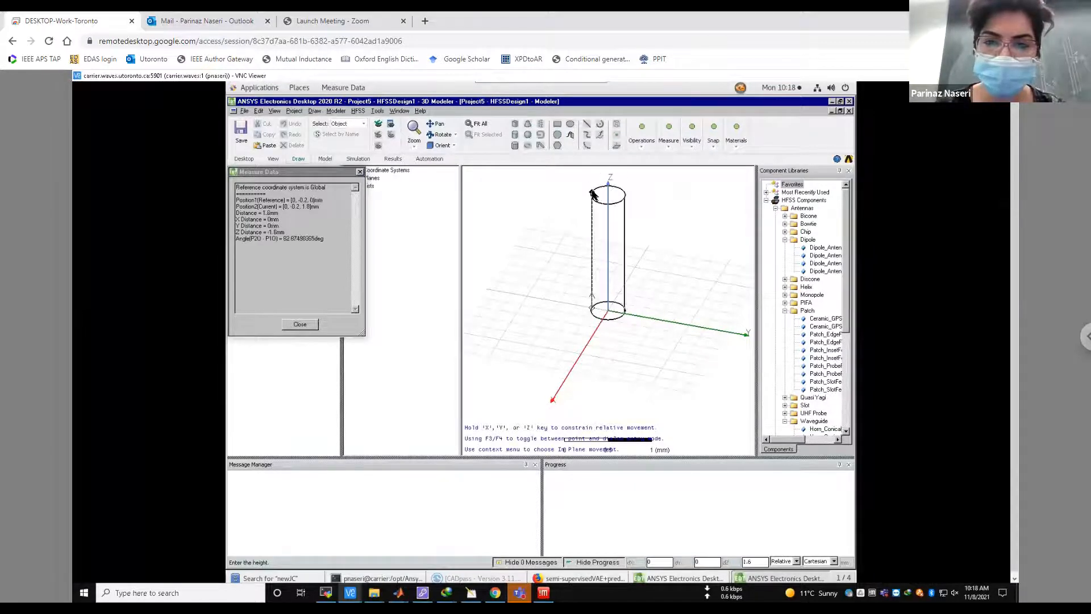
{"action": "left_click", "coordinate": [592, 195]}
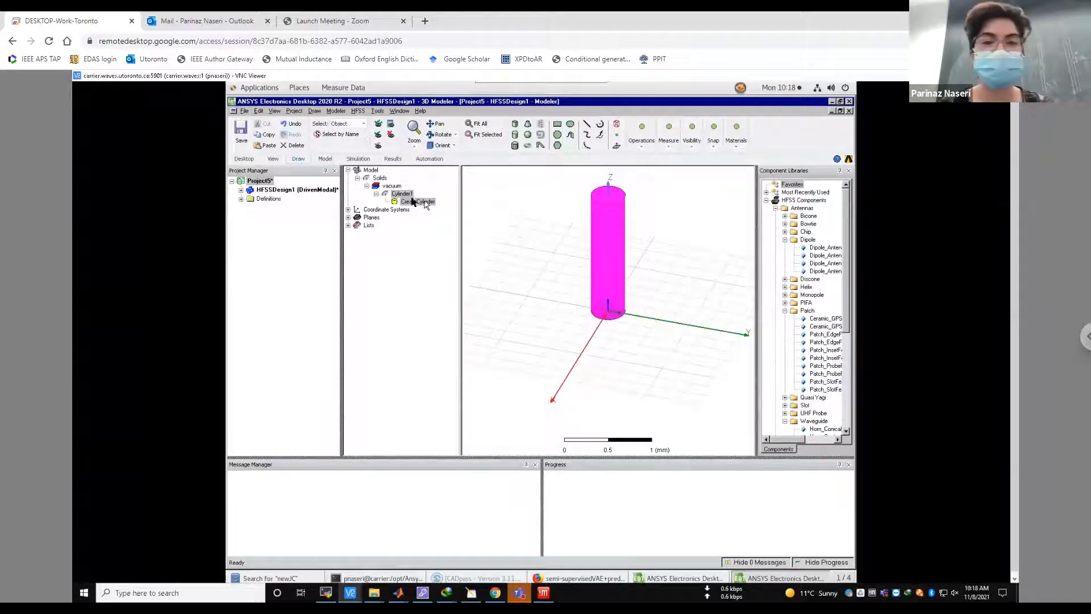
Rename the cylinder as dipole in its attribute properties.
{"action": "right_click", "coordinate": [401, 196]}
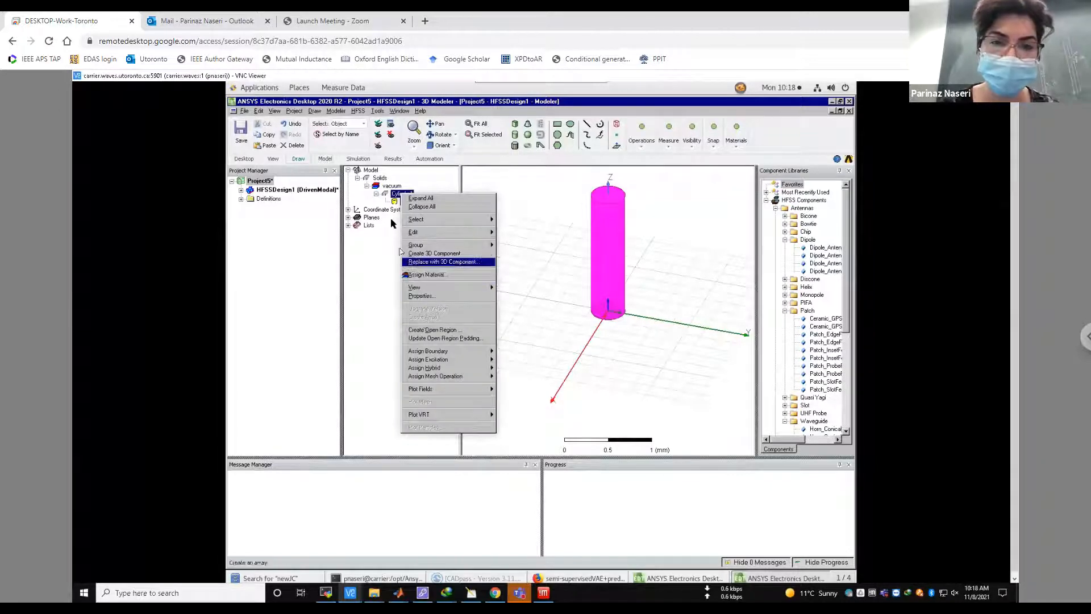
{"action": "double_click", "coordinate": [390, 194]}
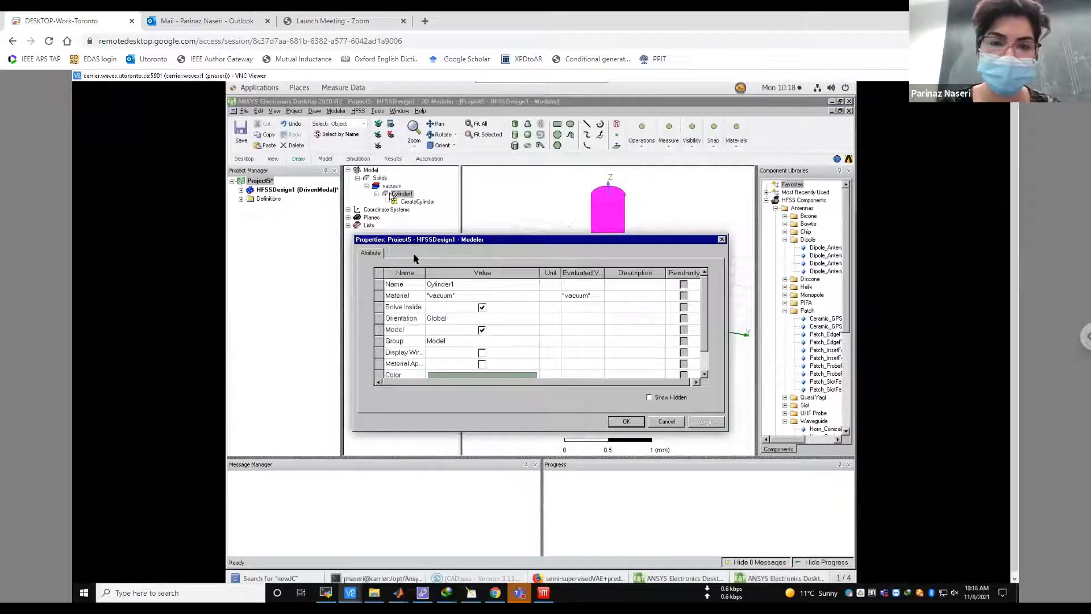
{"action": "left_click", "coordinate": [454, 290]}
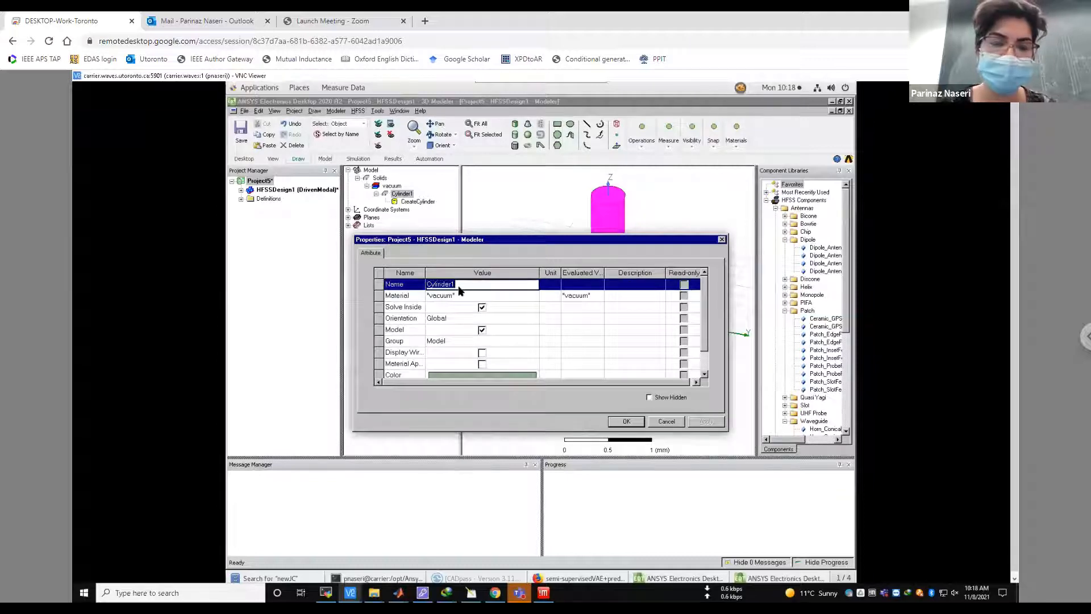
{"action": "type", "text": "dipole"}
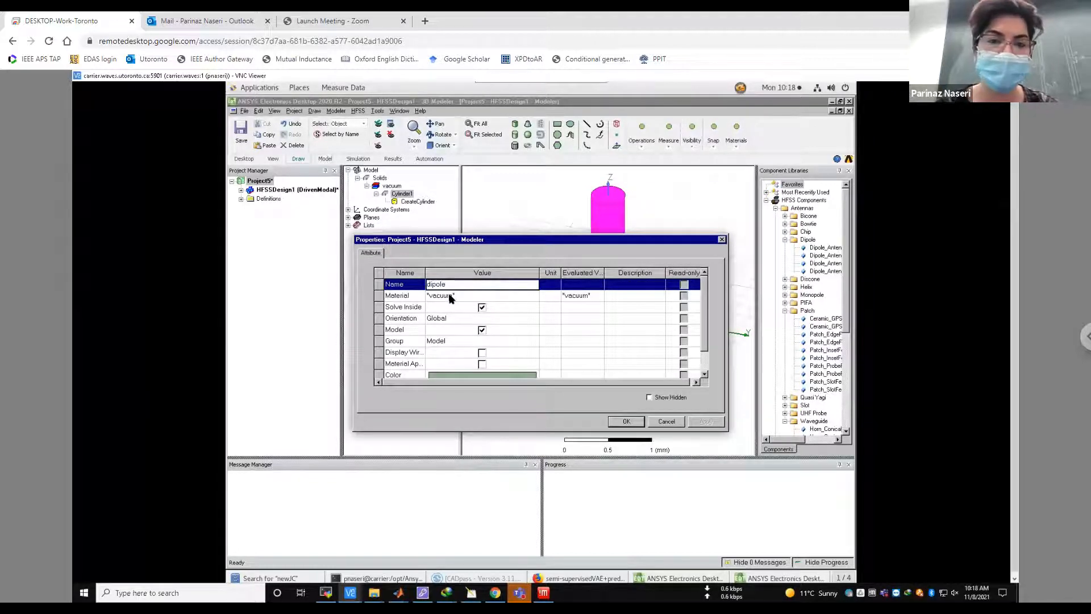
Assign the pec material from the system library to the dipole.
{"action": "left_click", "coordinate": [449, 296]}
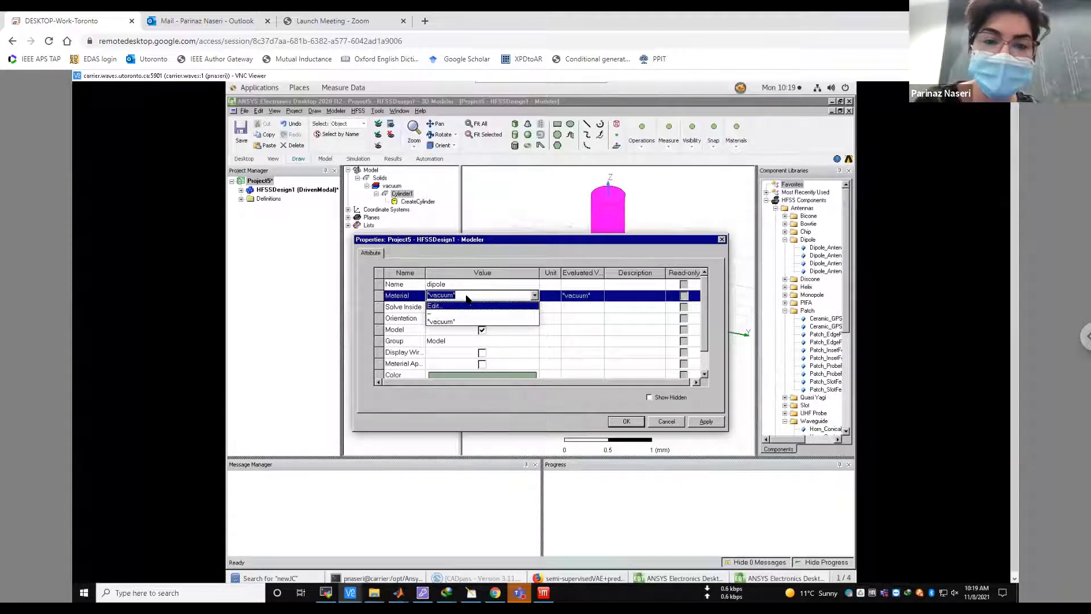
{"action": "left_click", "coordinate": [467, 296]}
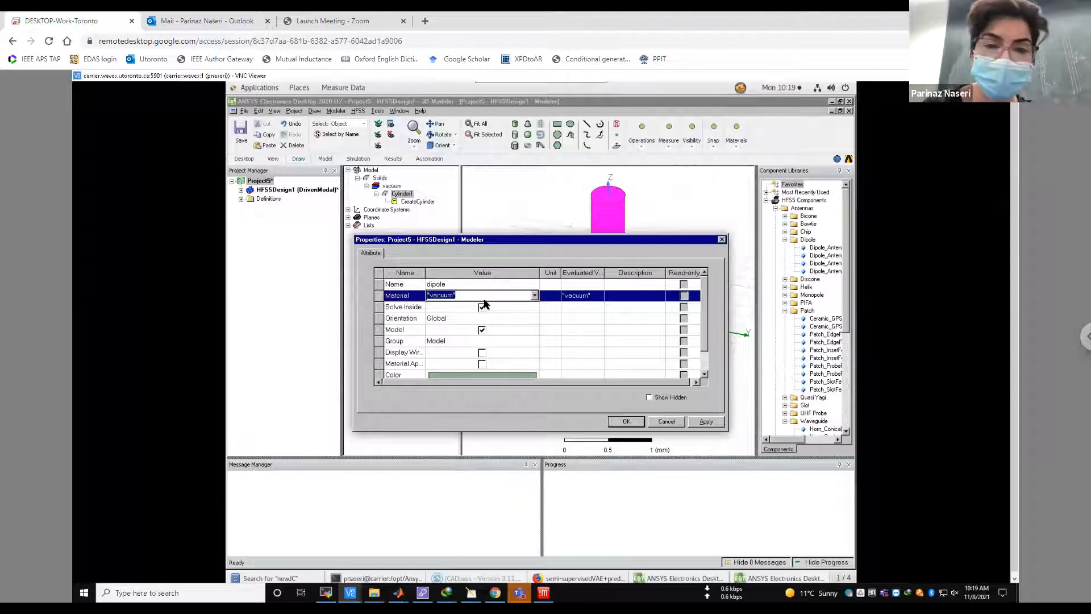
{"action": "left_click", "coordinate": [534, 296]}
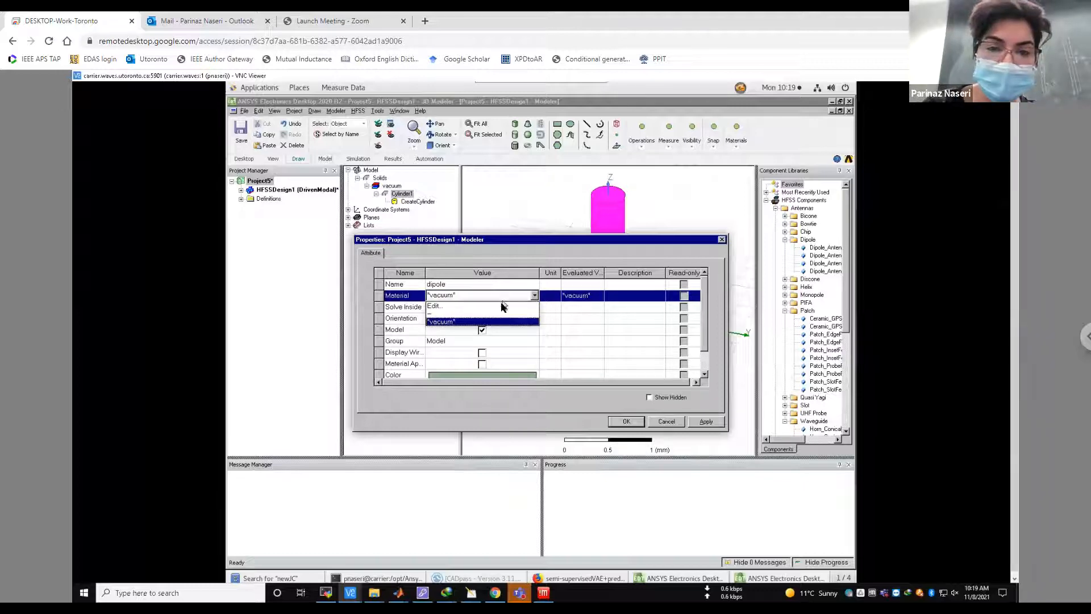
{"action": "left_click", "coordinate": [501, 307]}
{"action": "type", "text": "pec"}
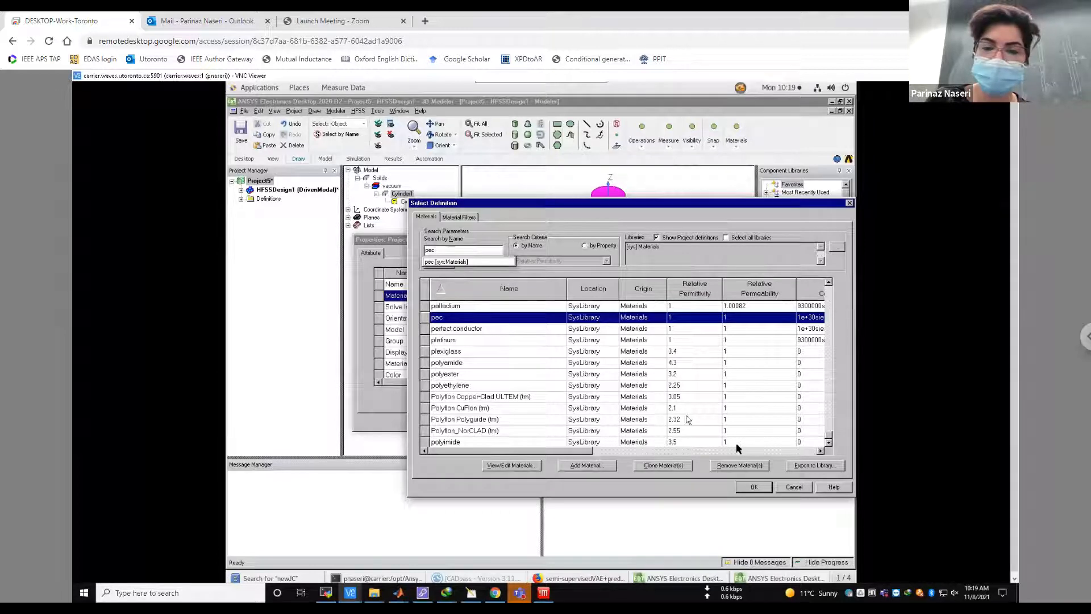
{"action": "left_click", "coordinate": [748, 491]}
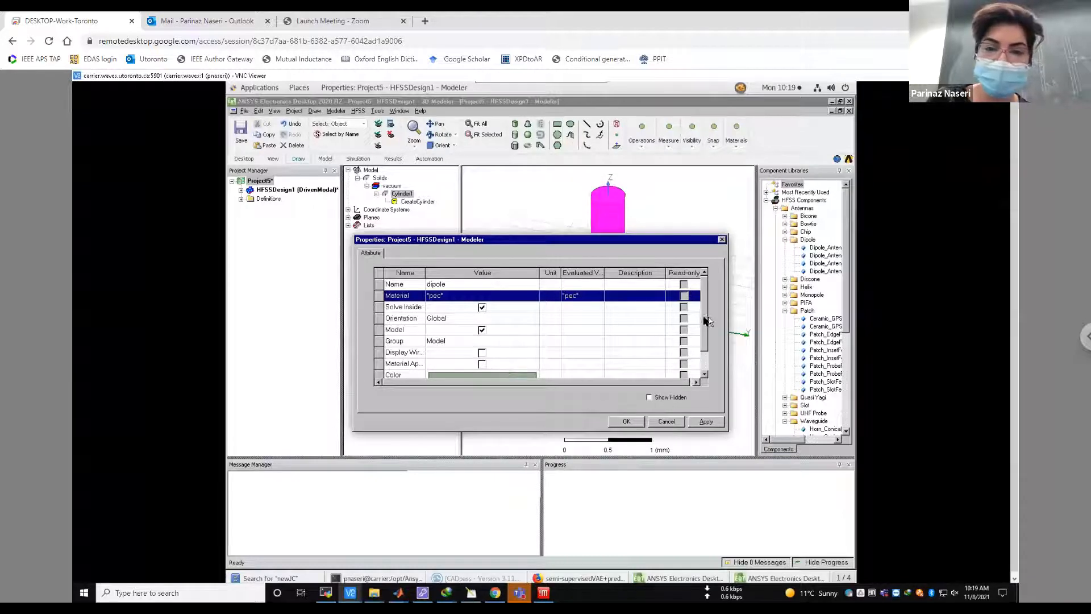
Colour the dipole brown (red 128, green 64, blue 0) and set its transparency to 0.4.
{"action": "left_click_drag", "start_coordinate": [703, 331], "coordinate": [702, 352]}
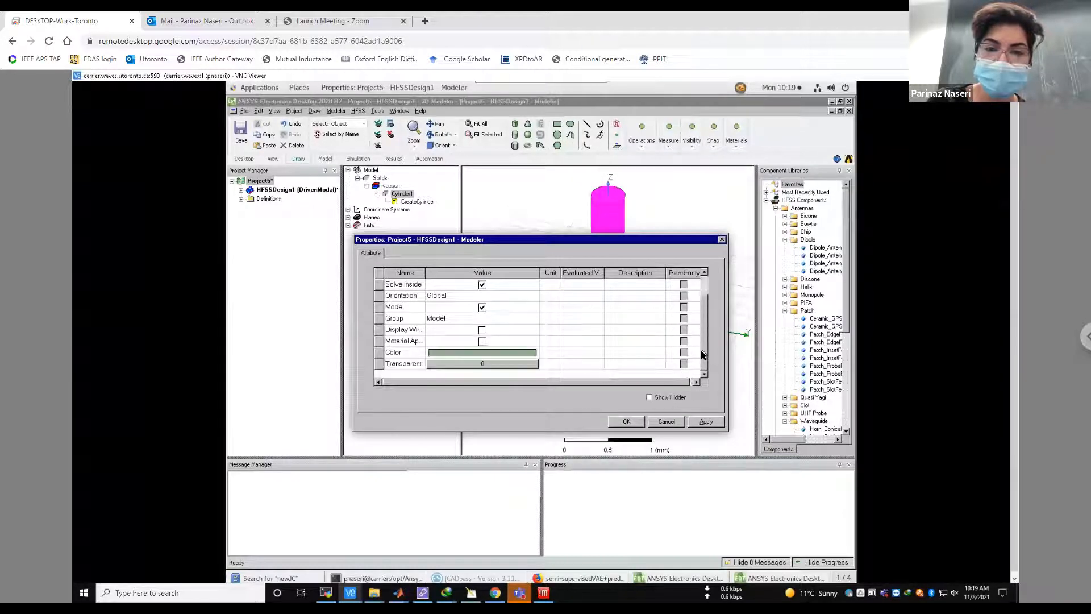
{"action": "left_click", "coordinate": [460, 357]}
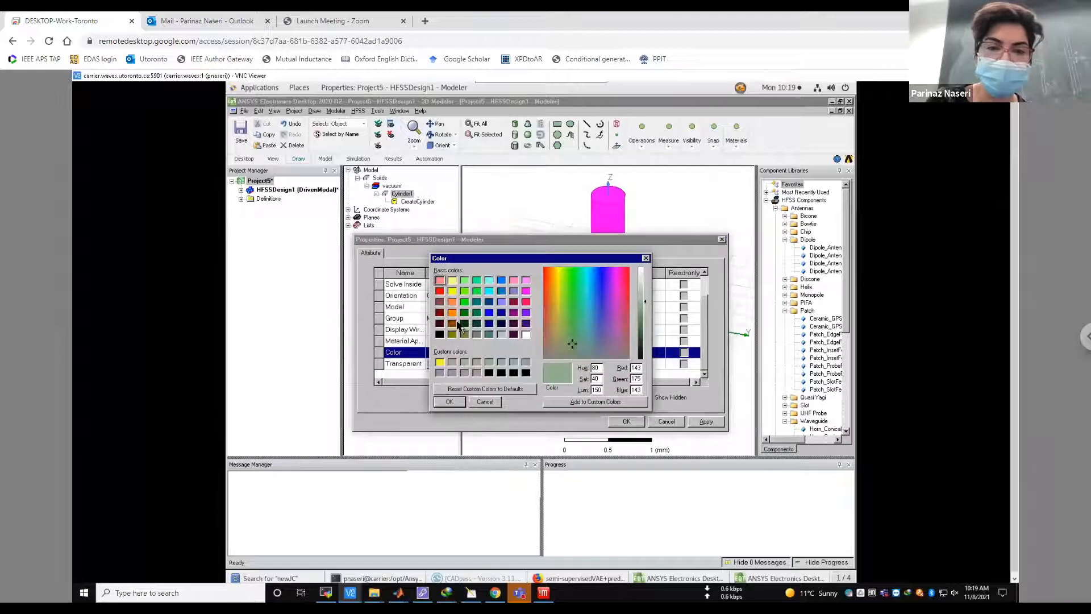
{"action": "left_click", "coordinate": [452, 325]}
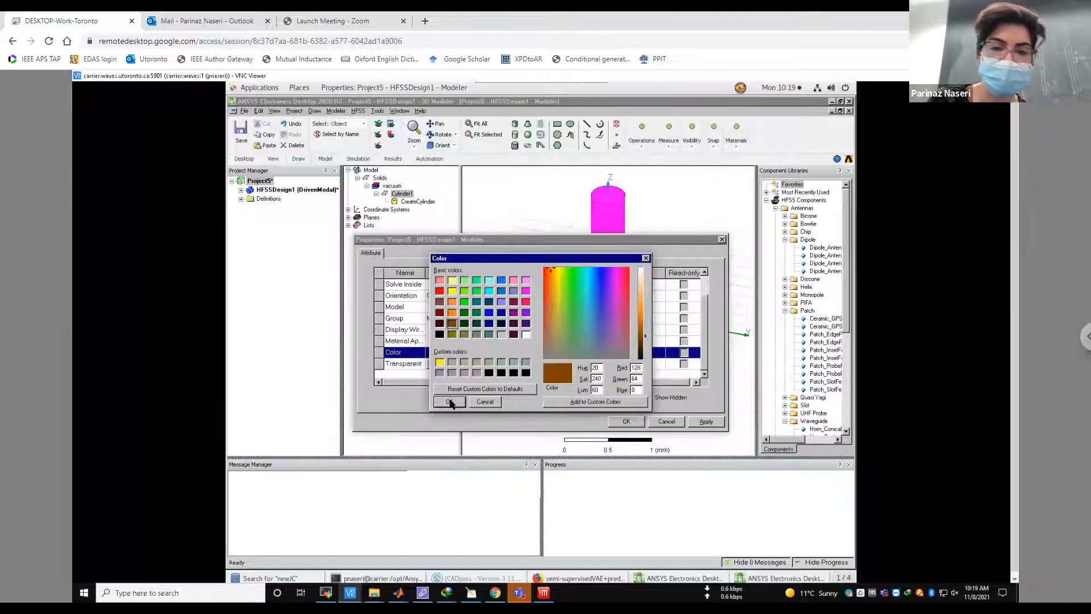
{"action": "left_click", "coordinate": [449, 402]}
{"action": "left_click", "coordinate": [479, 366]}
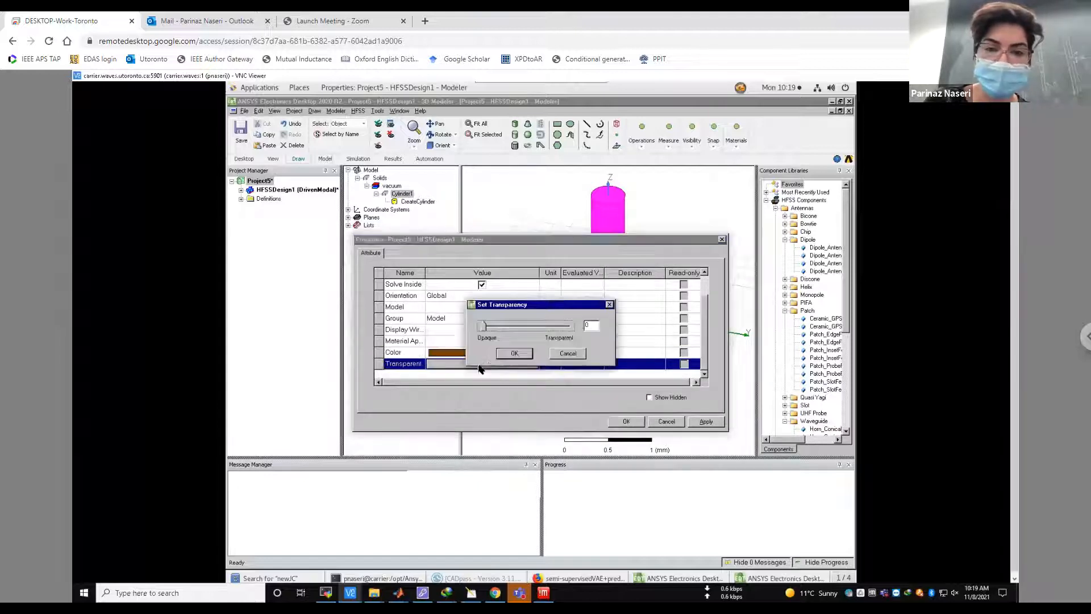
{"action": "left_click", "coordinate": [534, 327]}
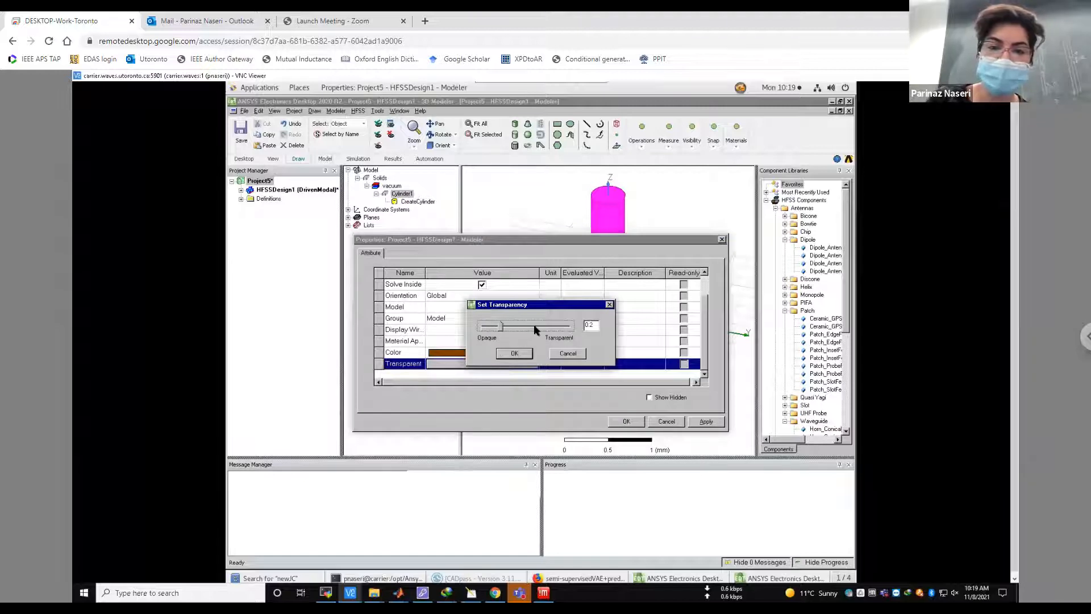
{"action": "left_click", "coordinate": [515, 354]}
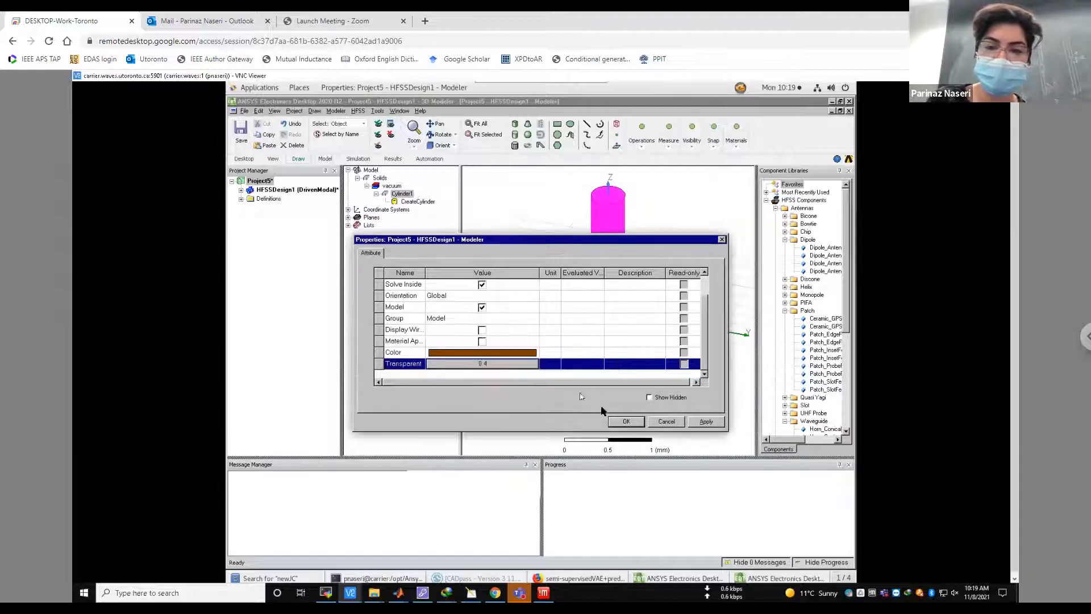
Toggle the dipole's wireframe display on and back off, and accept the property changes.
{"action": "left_click", "coordinate": [485, 331]}
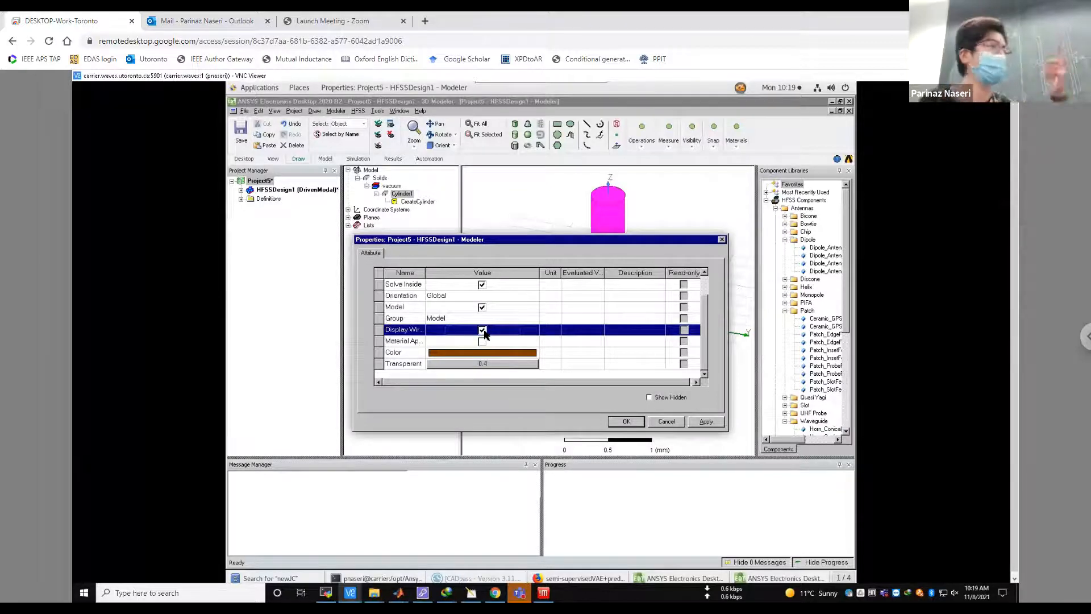
{"action": "left_click", "coordinate": [483, 331]}
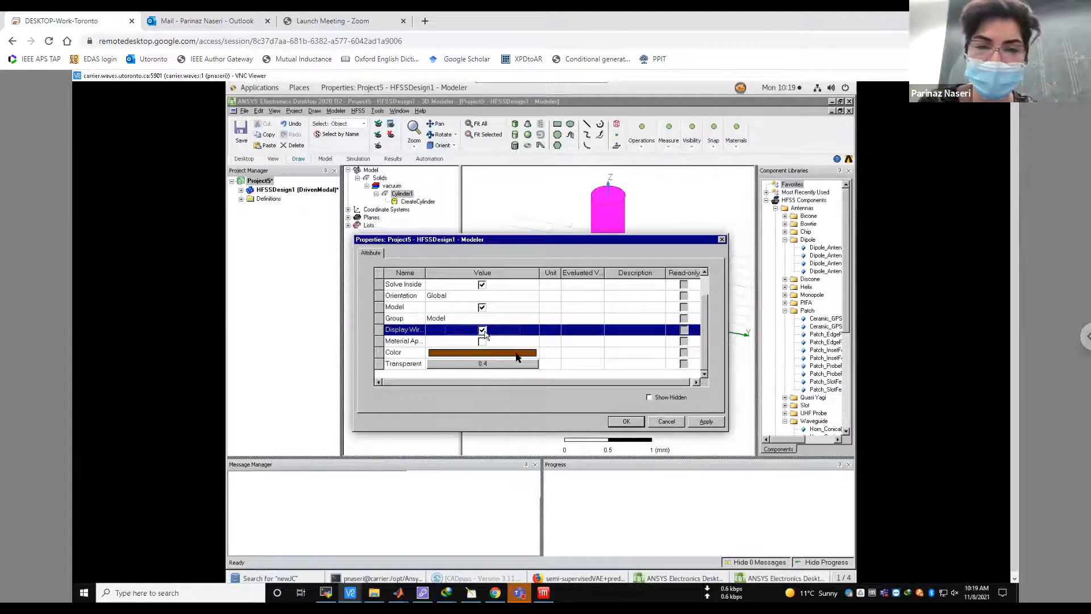
{"action": "left_click", "coordinate": [627, 421]}
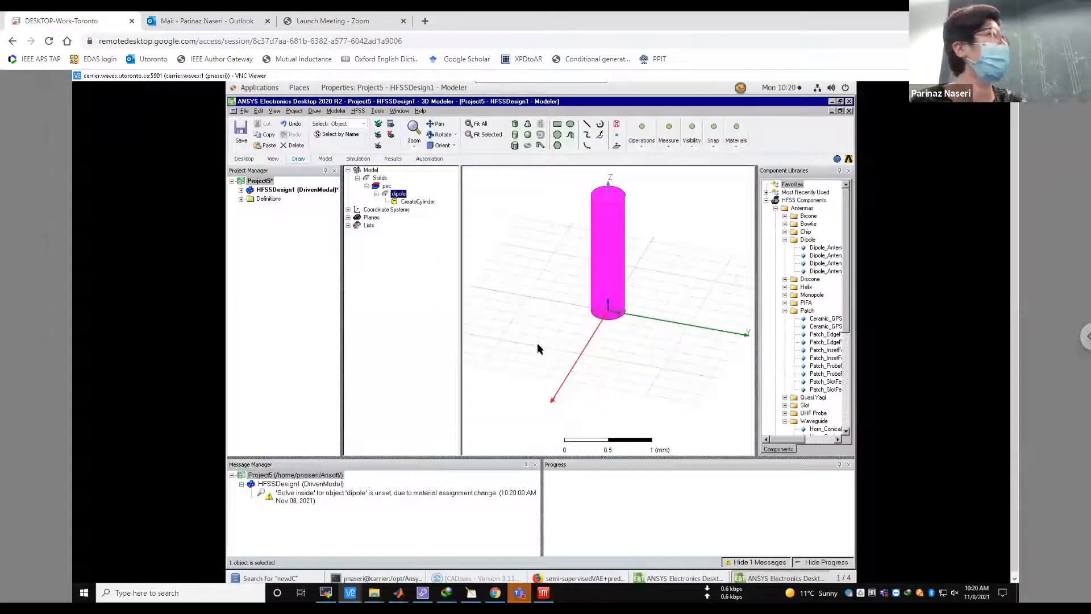
Deselect the dipole and review its cylinder creation parameters without changing them.
{"action": "left_click", "coordinate": [526, 292]}
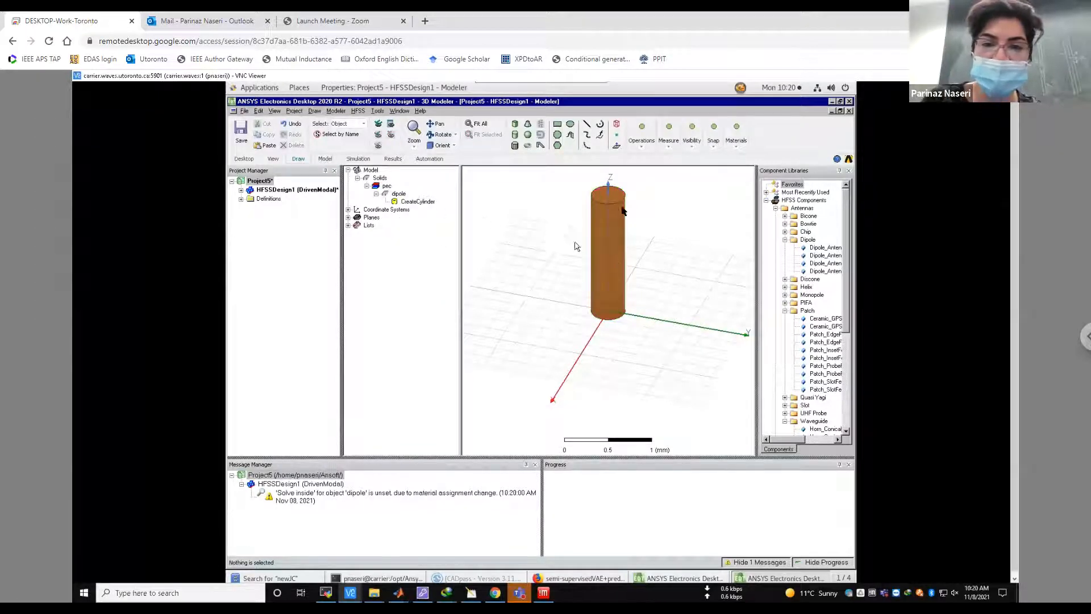
{"action": "double_click", "coordinate": [411, 203]}
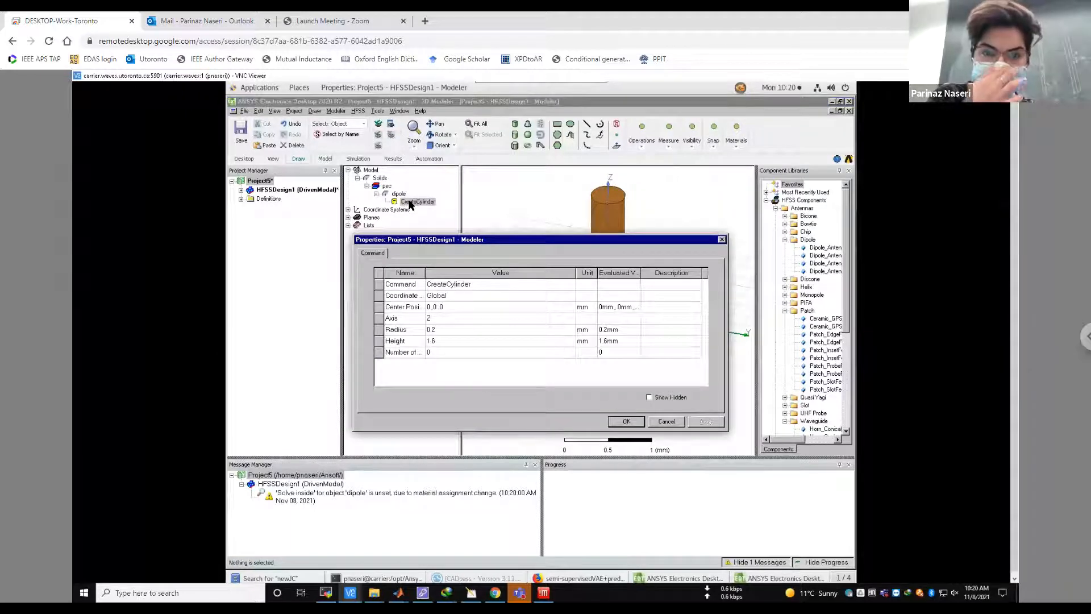
{"action": "left_click", "coordinate": [722, 241]}
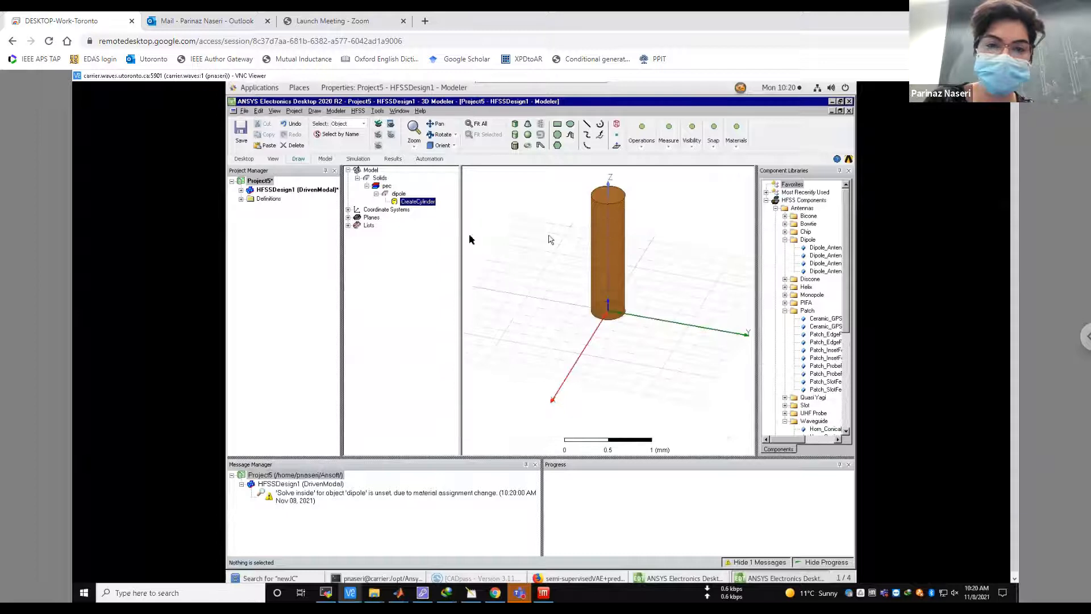
Enter the variable name r_dipole as the radius in the dipole's cylinder creation properties.
{"action": "double_click", "coordinate": [399, 202]}
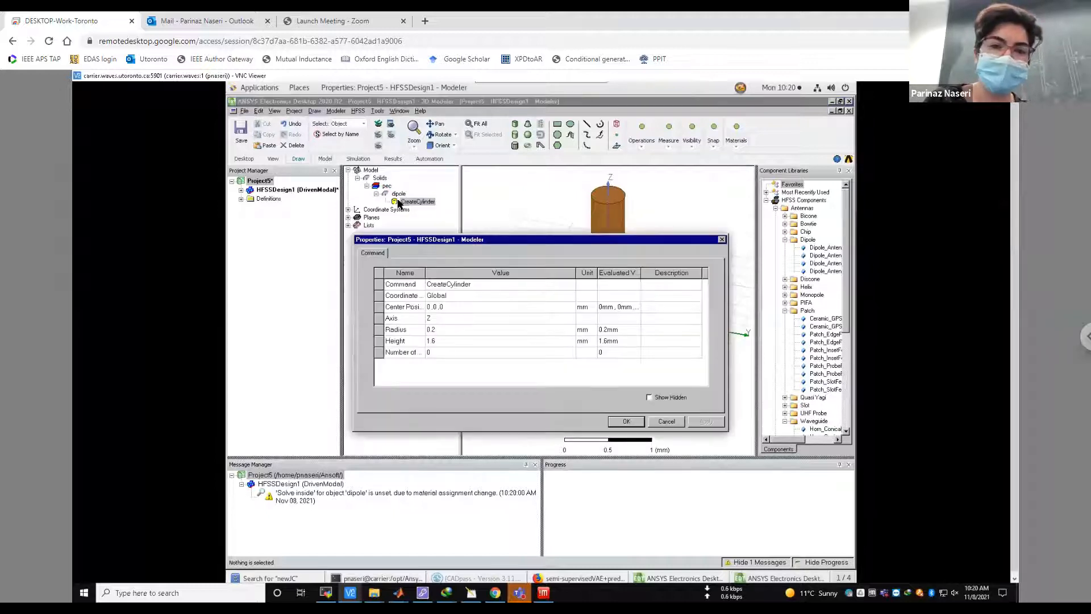
{"action": "left_click", "coordinate": [454, 307]}
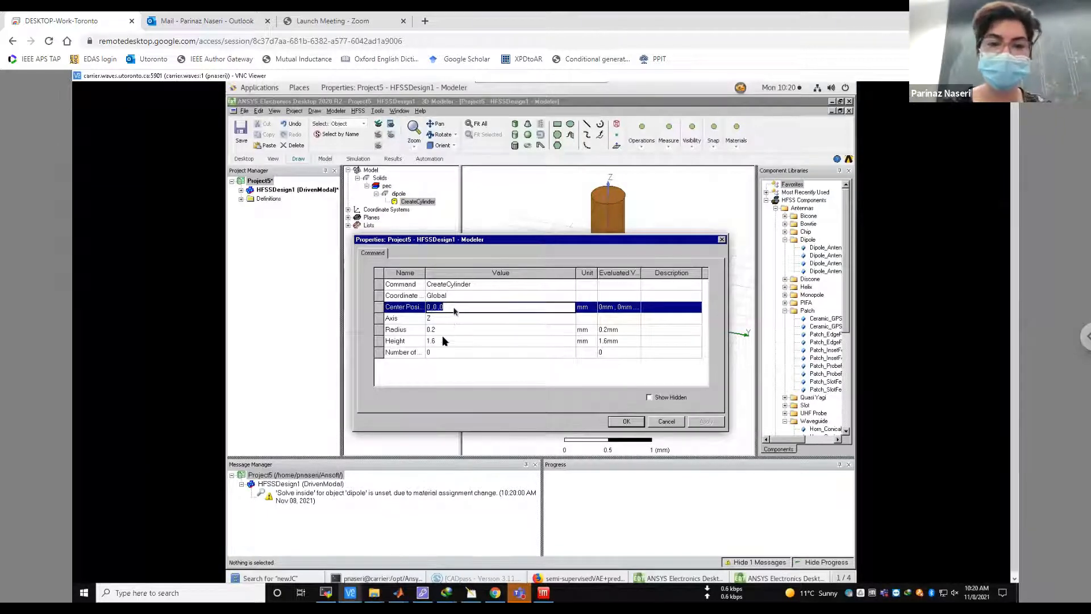
{"action": "left_click", "coordinate": [445, 331]}
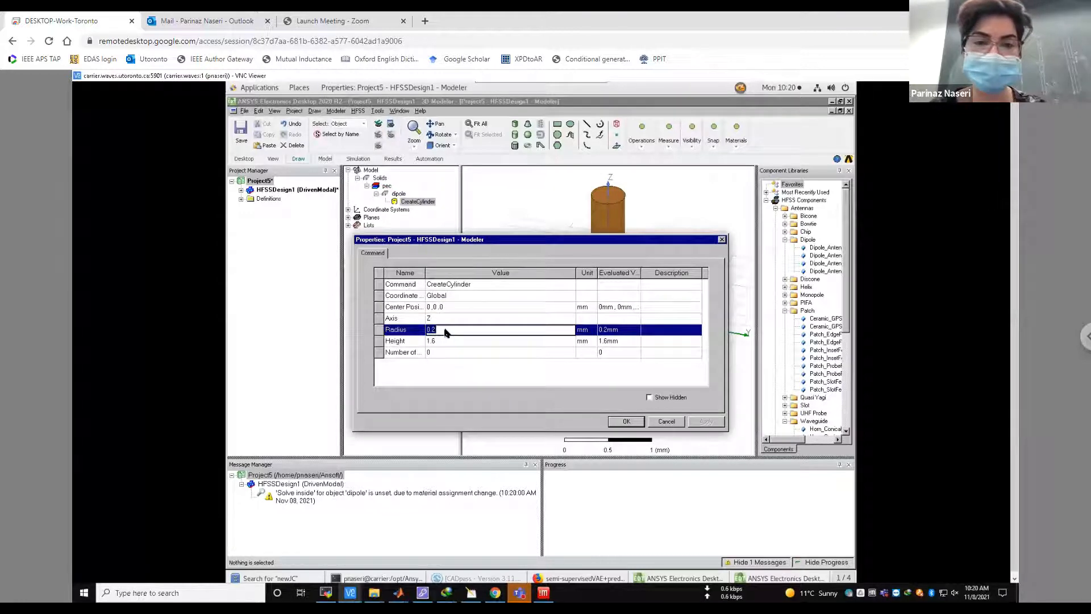
{"action": "type", "text": "r"}
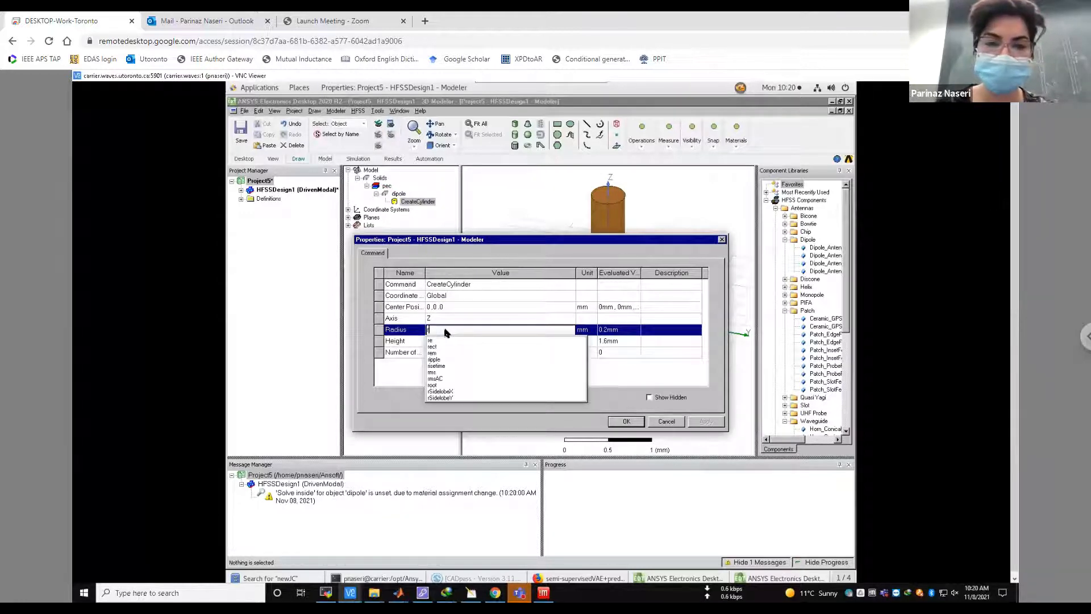
{"action": "type", "text": "dipole"}
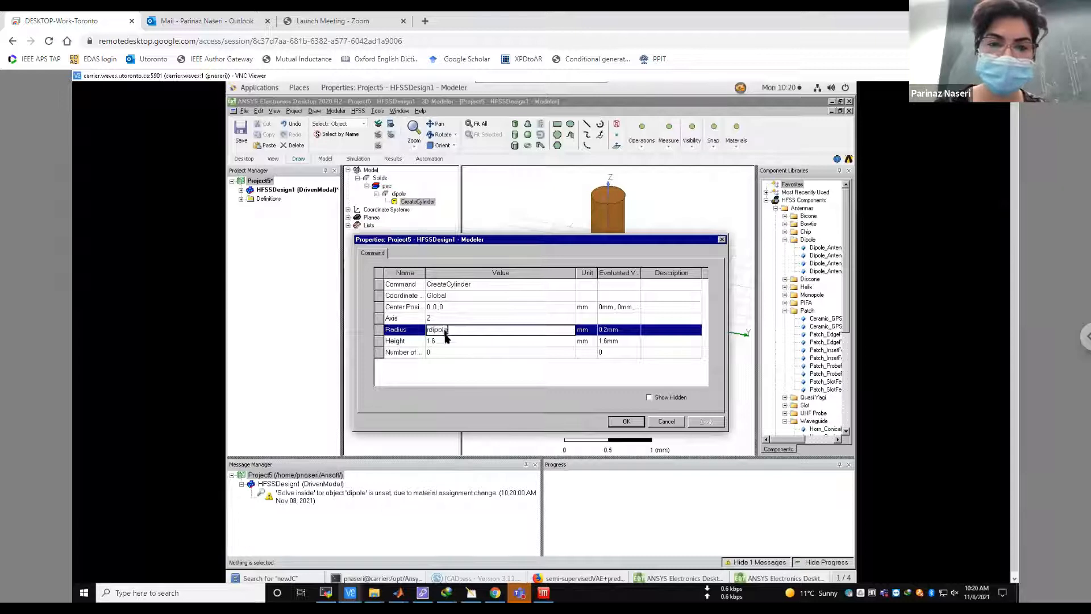
{"action": "left_click", "coordinate": [433, 330]}
{"action": "key", "text": "BackSpace"}
{"action": "type", "text": "r_"}
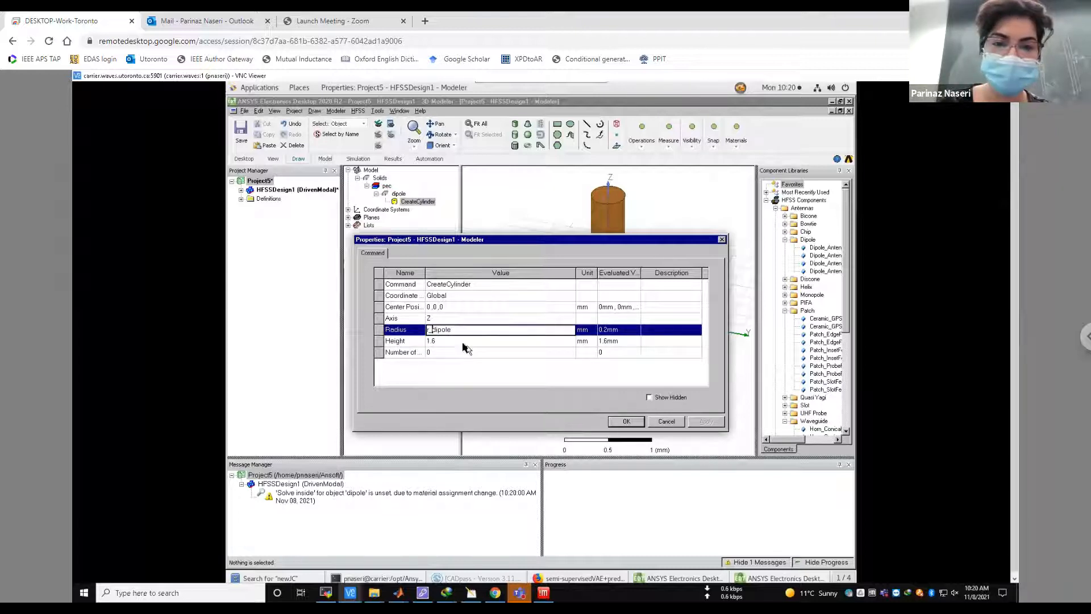
{"action": "key", "text": "Return"}
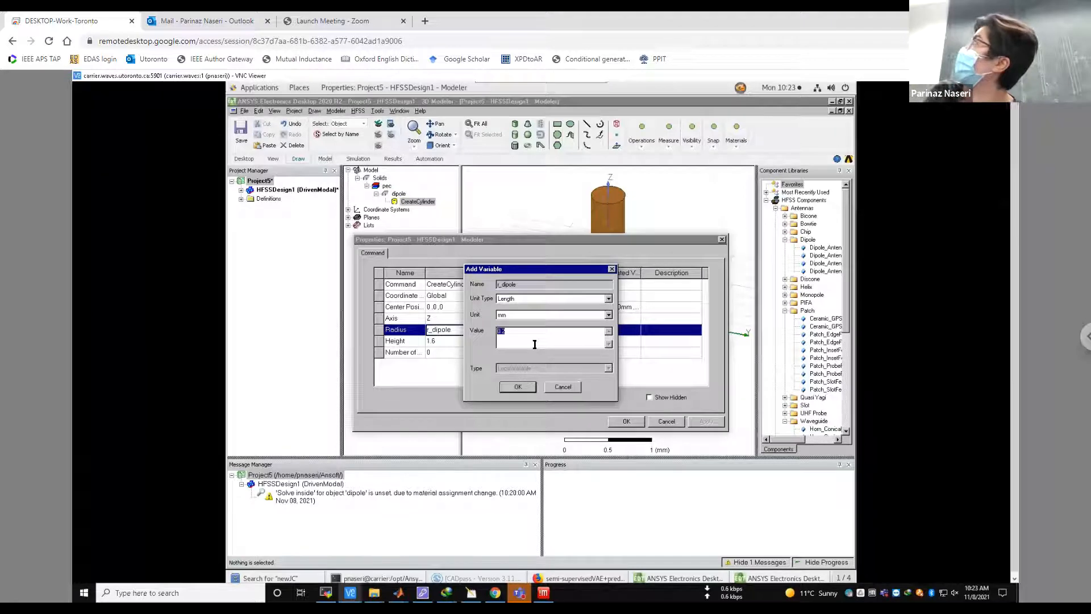
Switch both the browser's remote desktop page and the VNC Viewer session to full screen.
{"action": "left_click", "coordinate": [535, 344]}
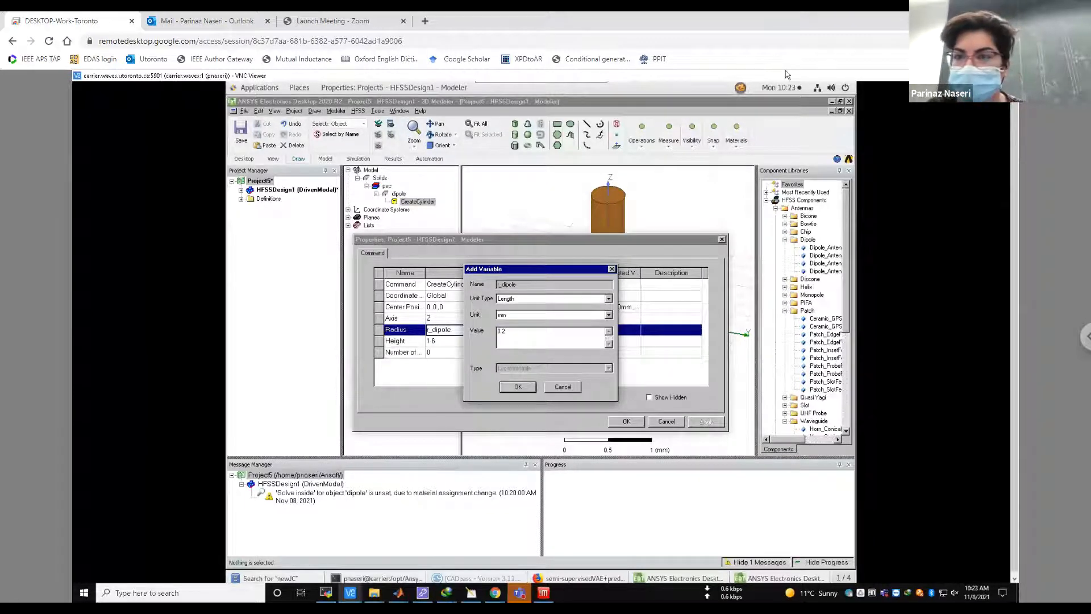
{"action": "left_click", "coordinate": [1078, 41]}
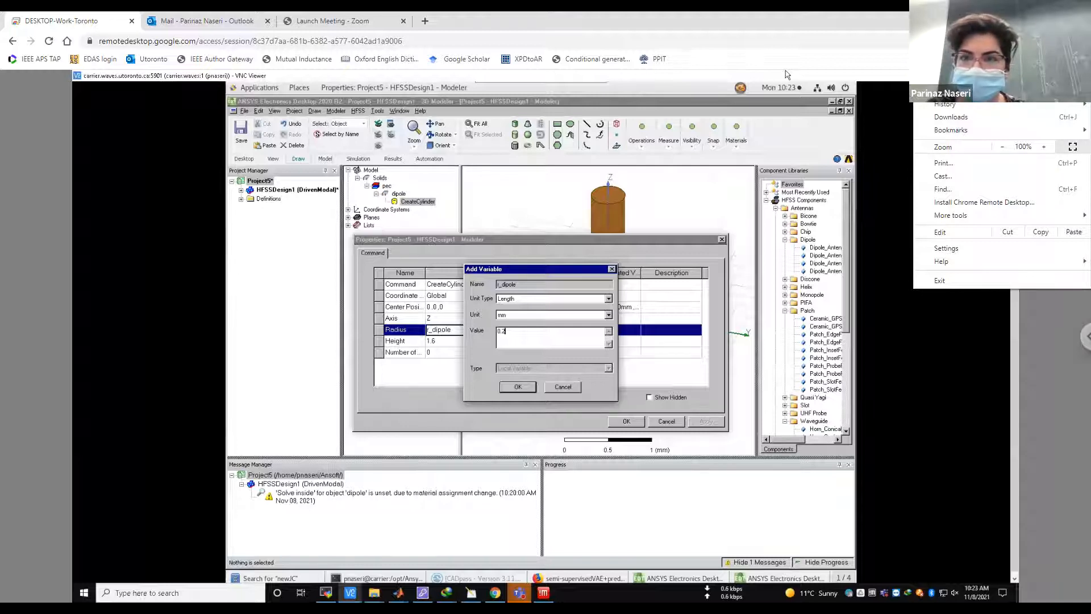
{"action": "left_click", "coordinate": [1073, 149]}
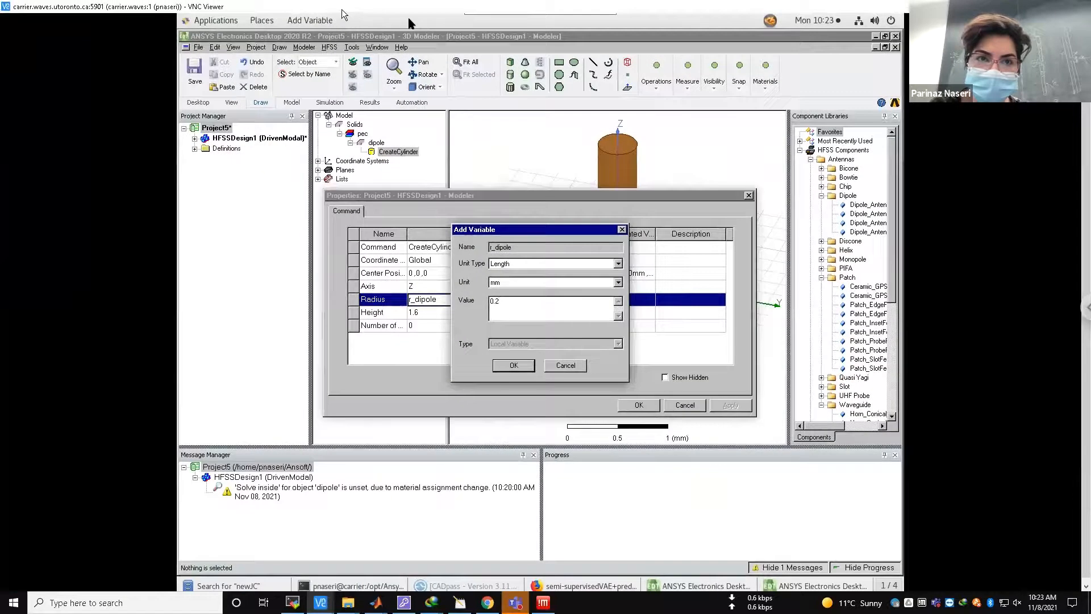
{"action": "right_click", "coordinate": [342, 9]}
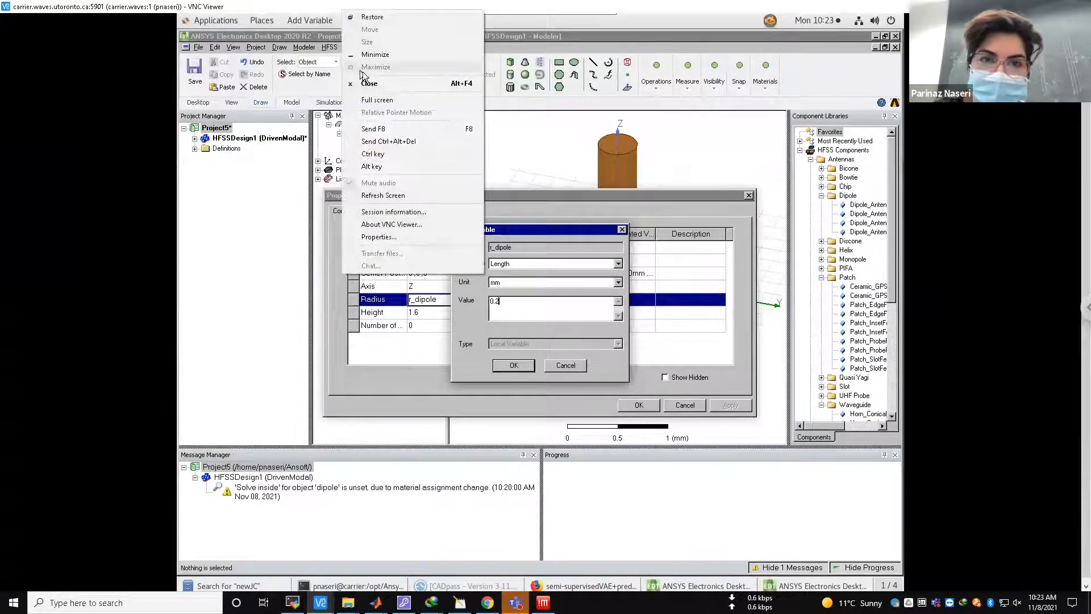
{"action": "left_click", "coordinate": [375, 101]}
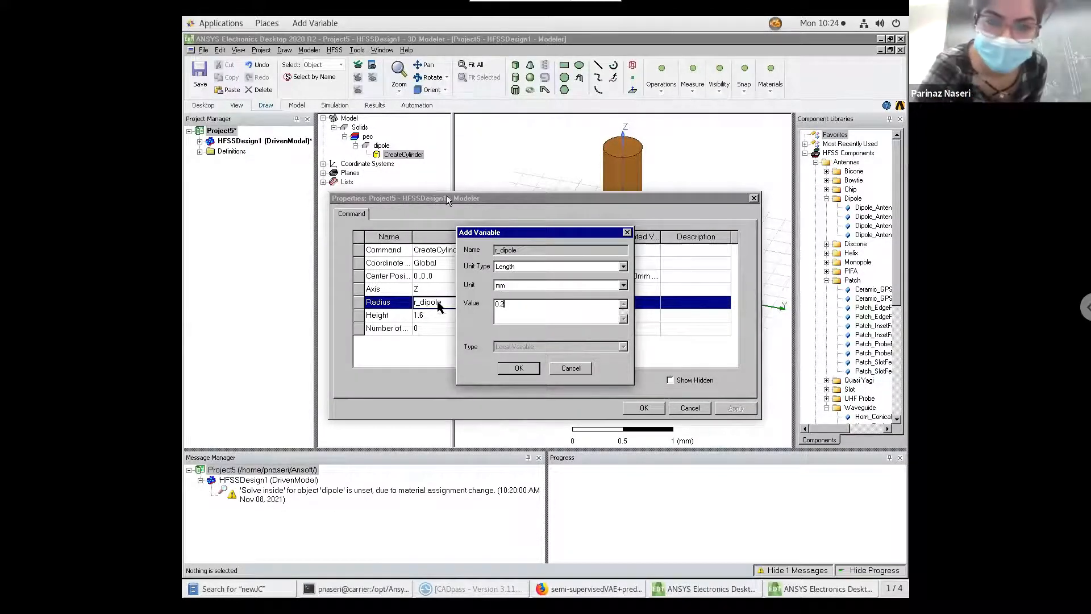
{"action": "left_click", "coordinate": [571, 368]}
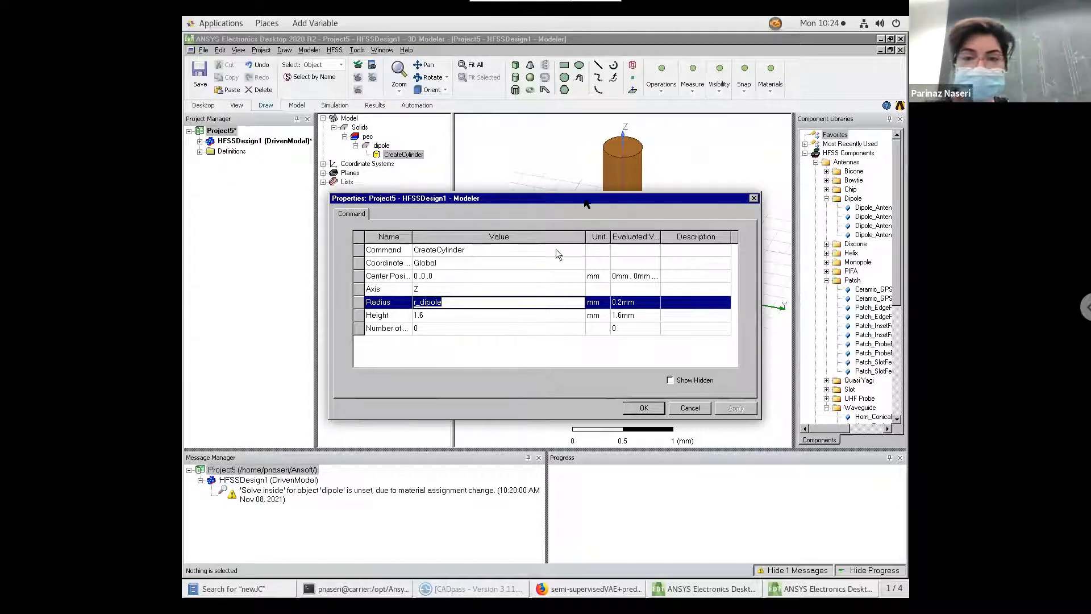
{"action": "key", "text": "Return"}
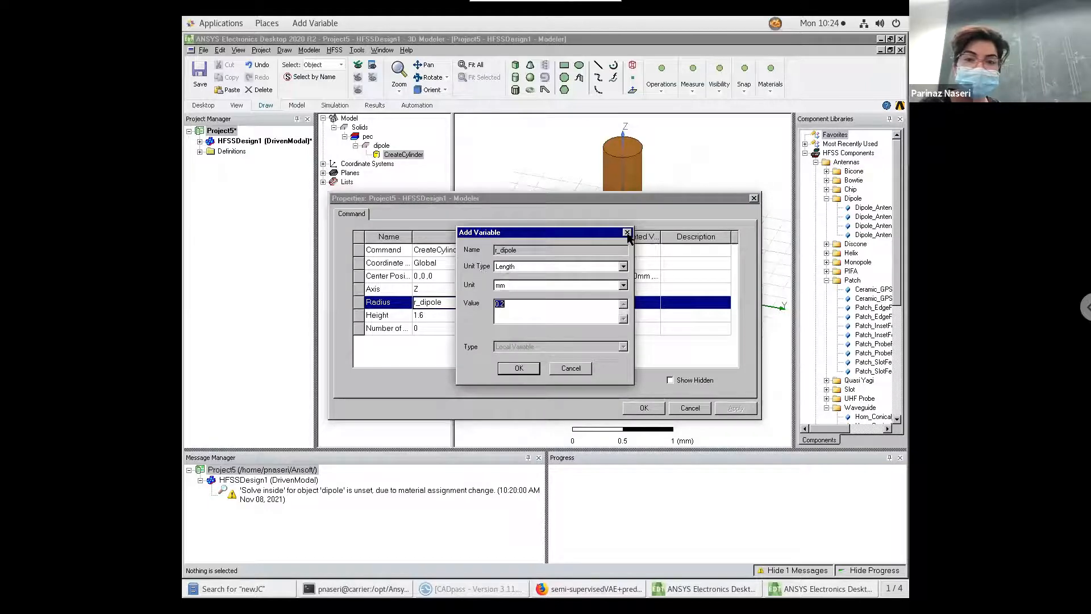
{"action": "left_click", "coordinate": [627, 233]}
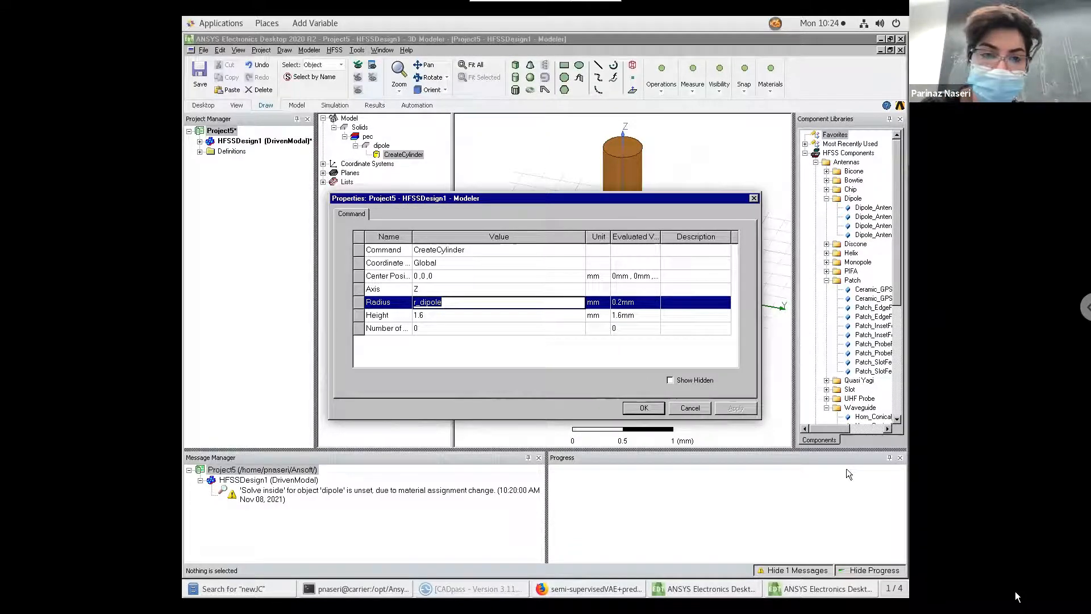
Confirm r_dipole as the cylinder's radius and define the new length variable with a value of 0.5 mm.
{"action": "left_click", "coordinate": [456, 304]}
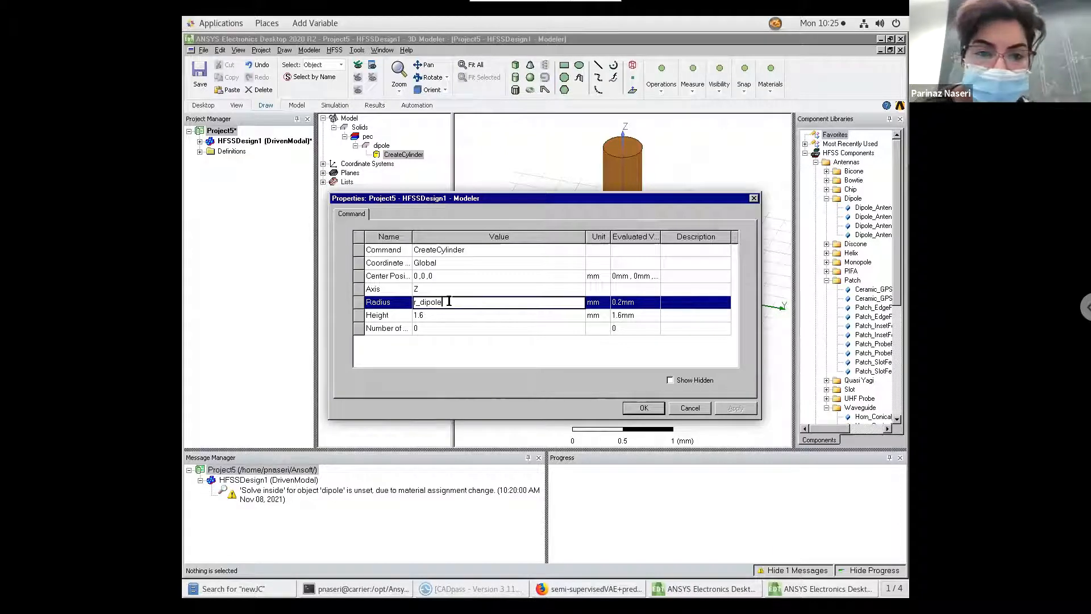
{"action": "key", "text": "Return"}
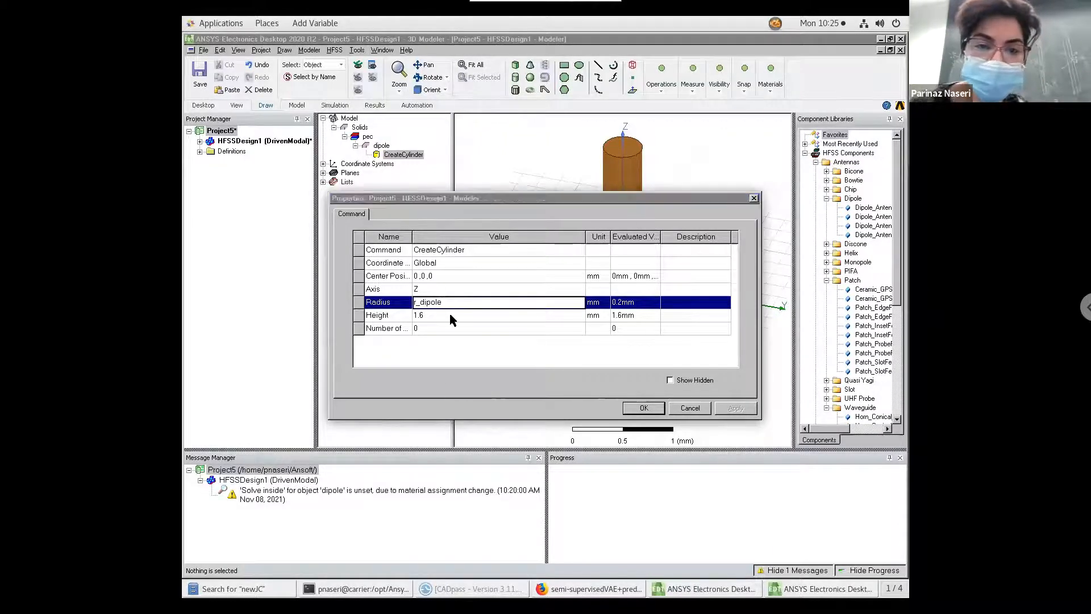
{"action": "type", "text": ".5mm"}
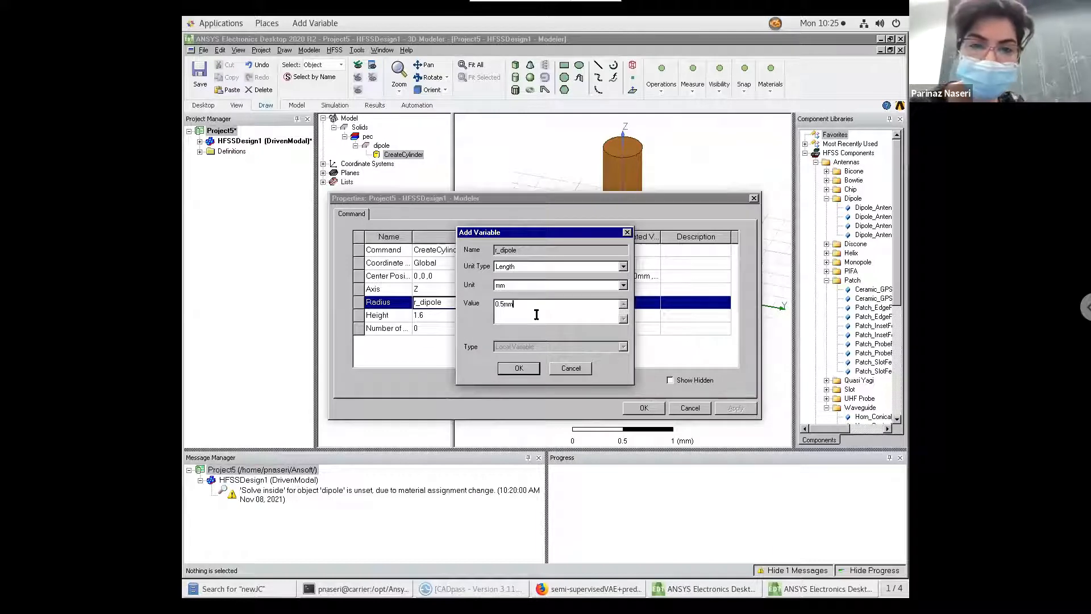
{"action": "key", "text": "Return"}
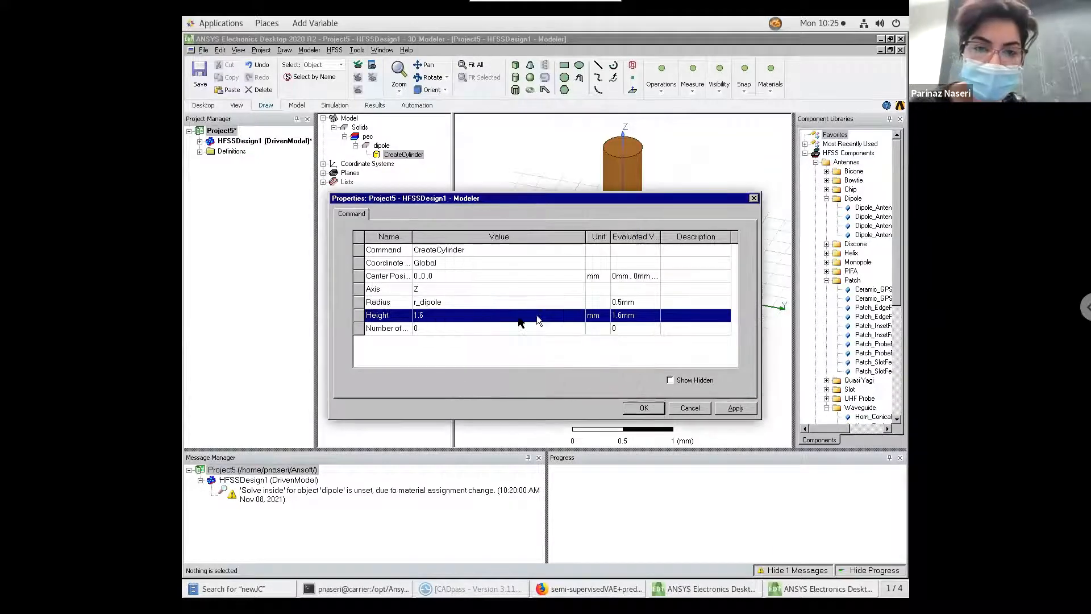
Set the cylinder's height to a new variable l_dipole with a value of 15 mm, and accept the properties.
{"action": "left_click", "coordinate": [486, 320]}
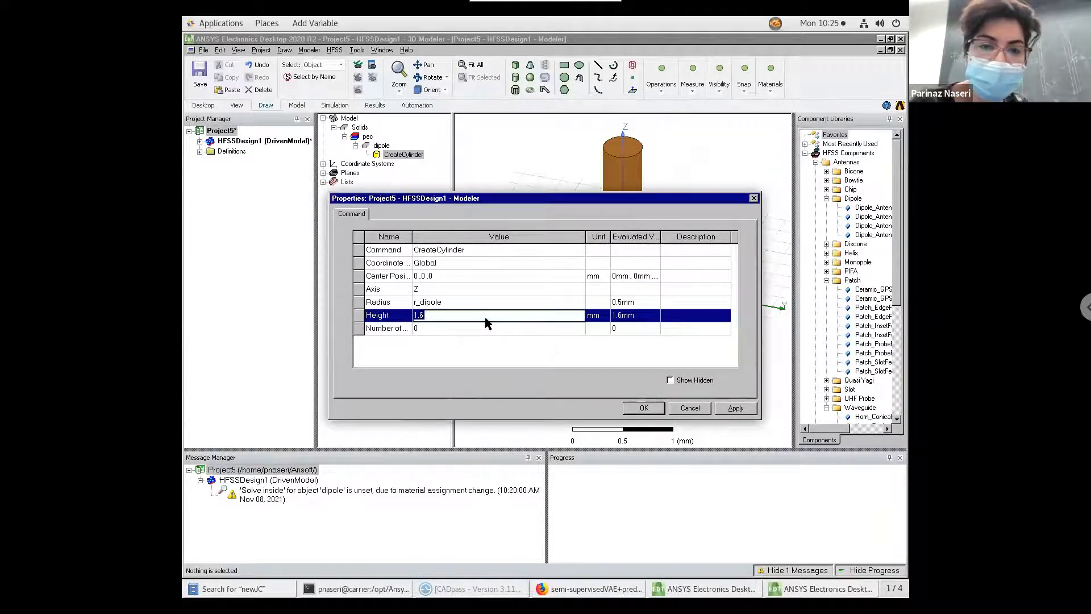
{"action": "type", "text": "l"}
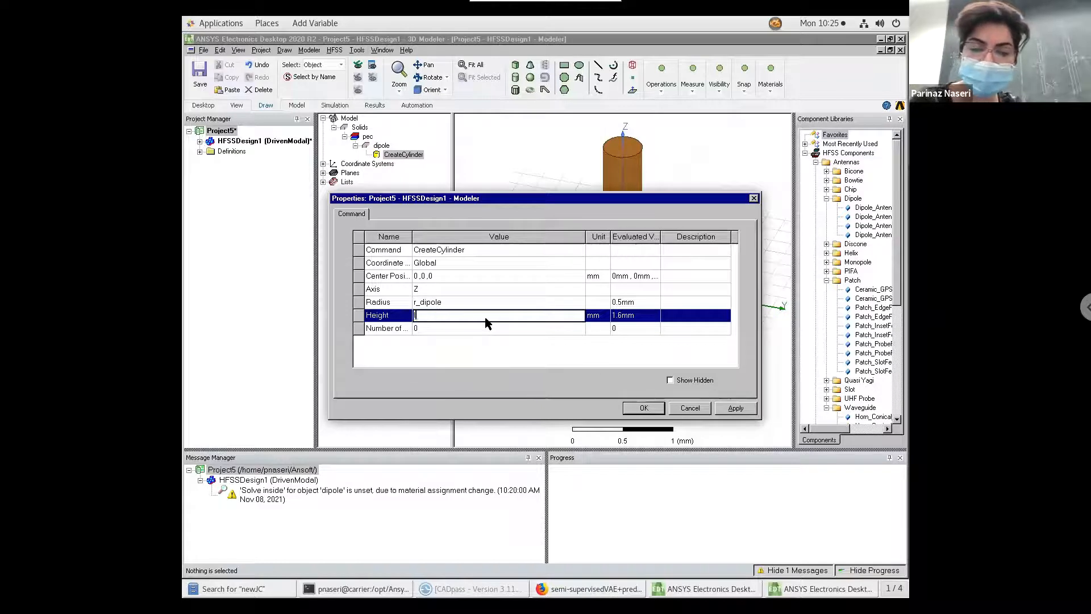
{"action": "type", "text": "_dipole"}
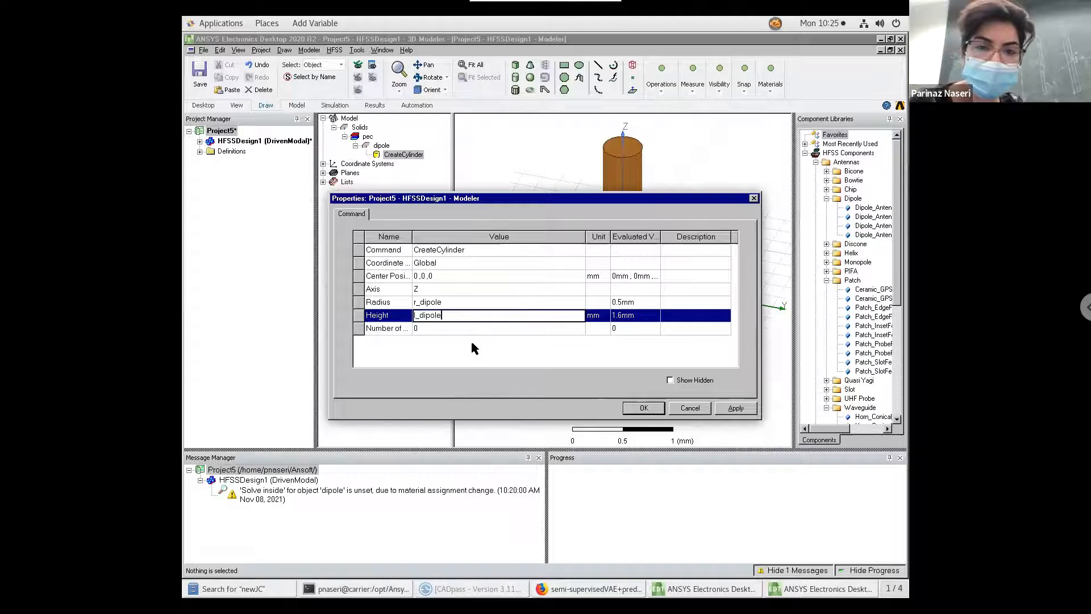
{"action": "key", "text": "Return"}
{"action": "type", "text": "15mm"}
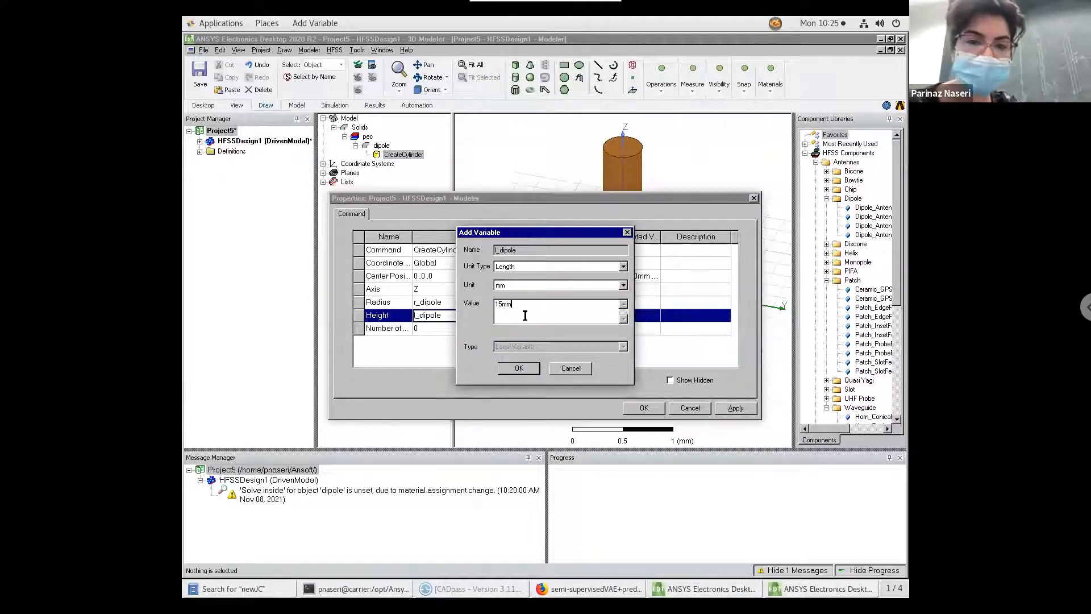
{"action": "left_click", "coordinate": [518, 369]}
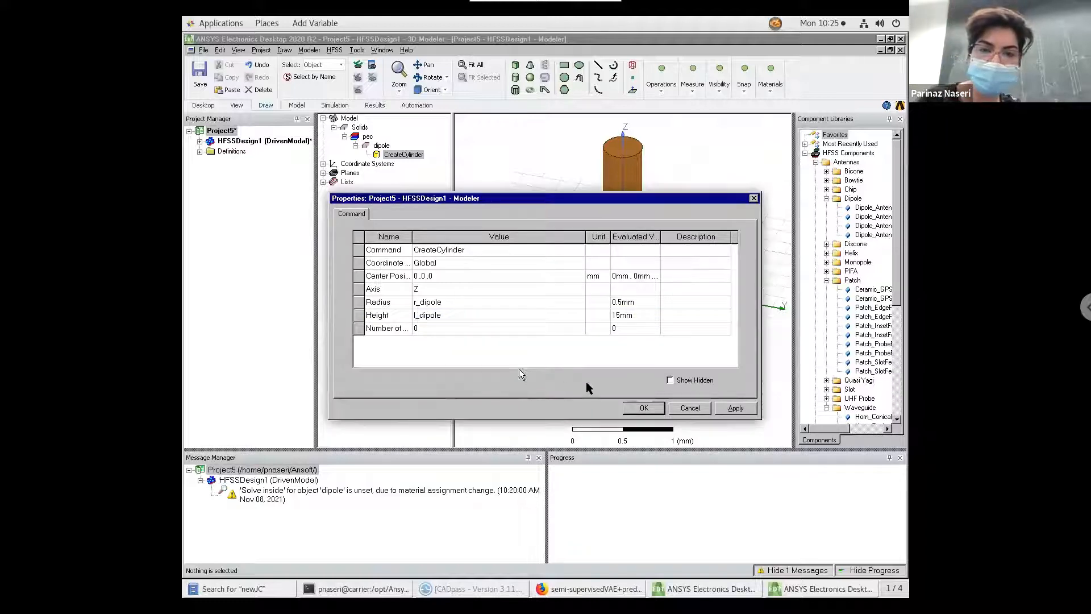
{"action": "left_click", "coordinate": [642, 409]}
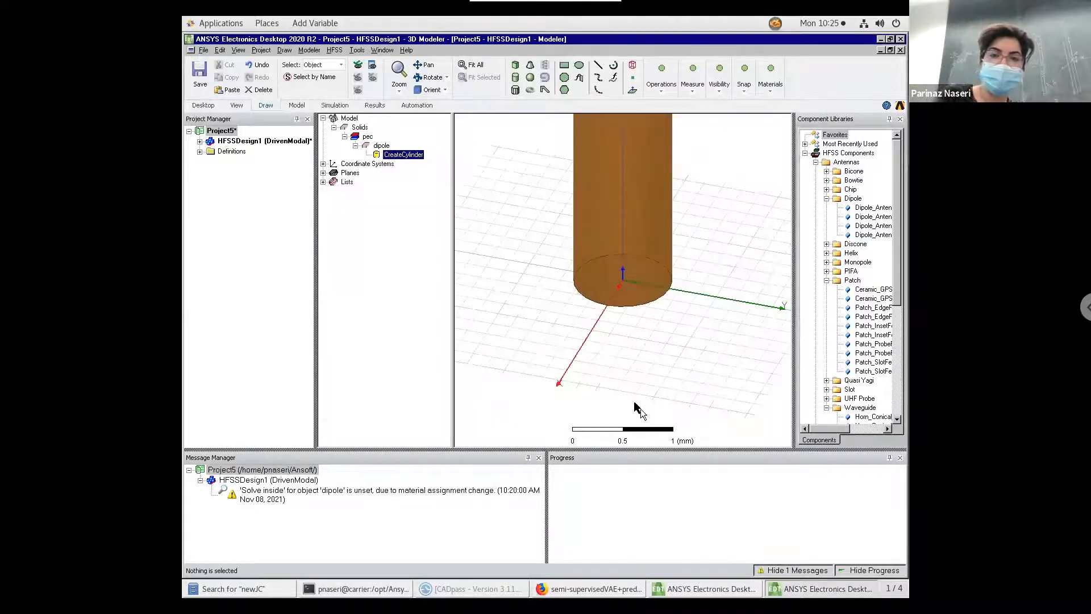
Set the dipole cylinder's center position to 0, 0, -l_dipole/2 and fit the whole model in view.
{"action": "double_click", "coordinate": [404, 155]}
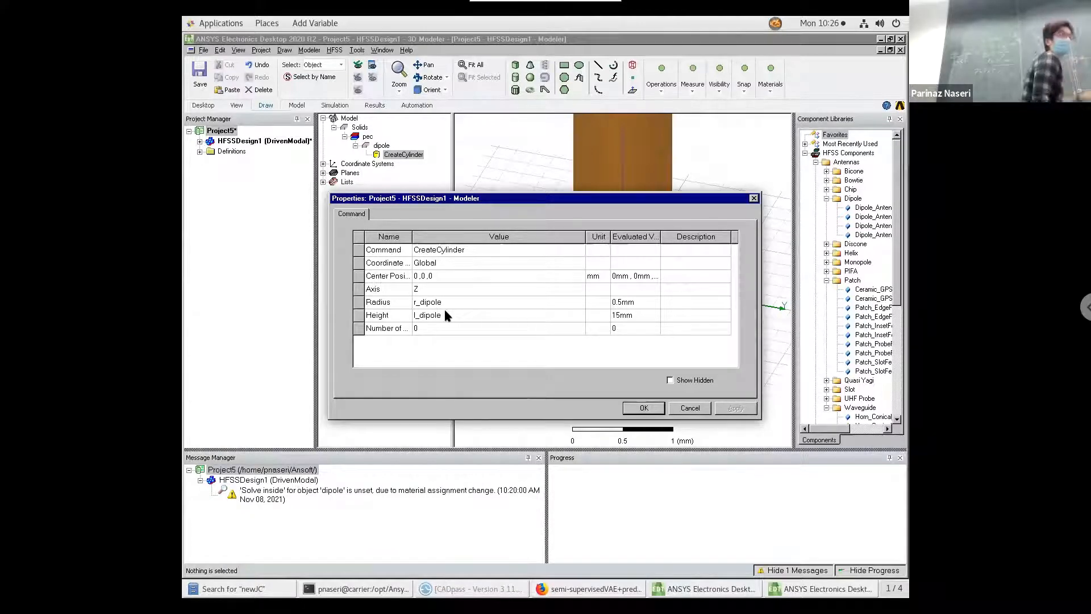
{"action": "left_click", "coordinate": [442, 276]}
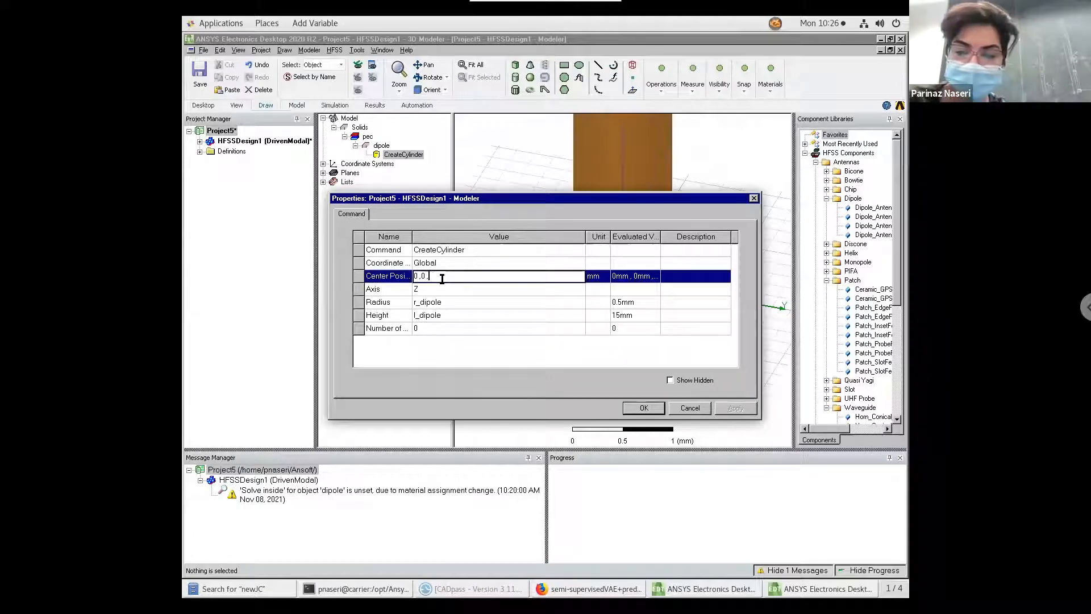
{"action": "key", "text": "BackSpace"}
{"action": "type", "text": "-l_dipole/2"}
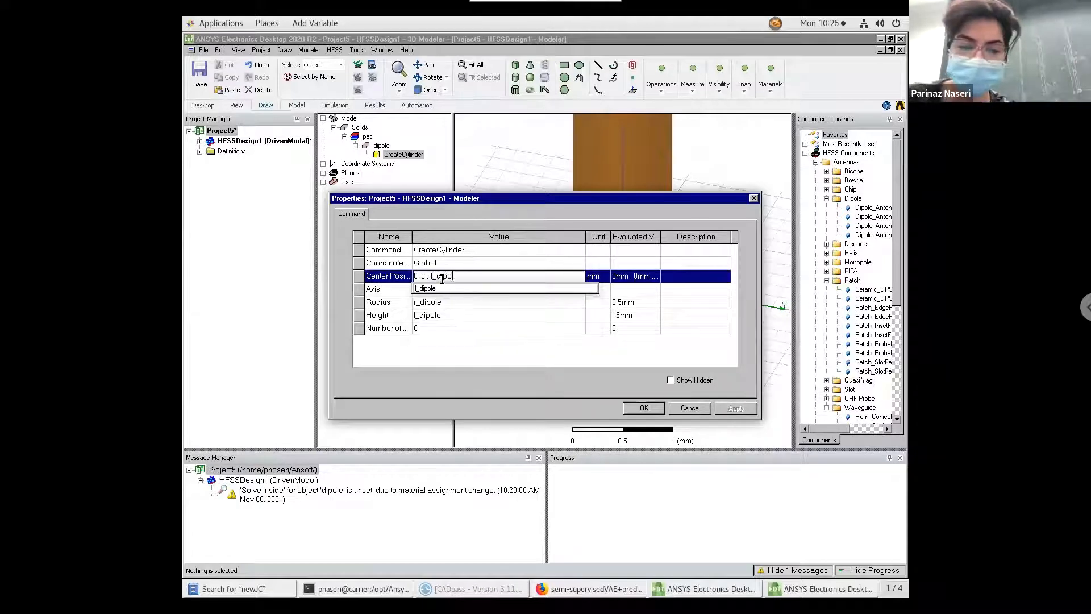
{"action": "left_click", "coordinate": [462, 318]}
{"action": "left_click", "coordinate": [644, 408]}
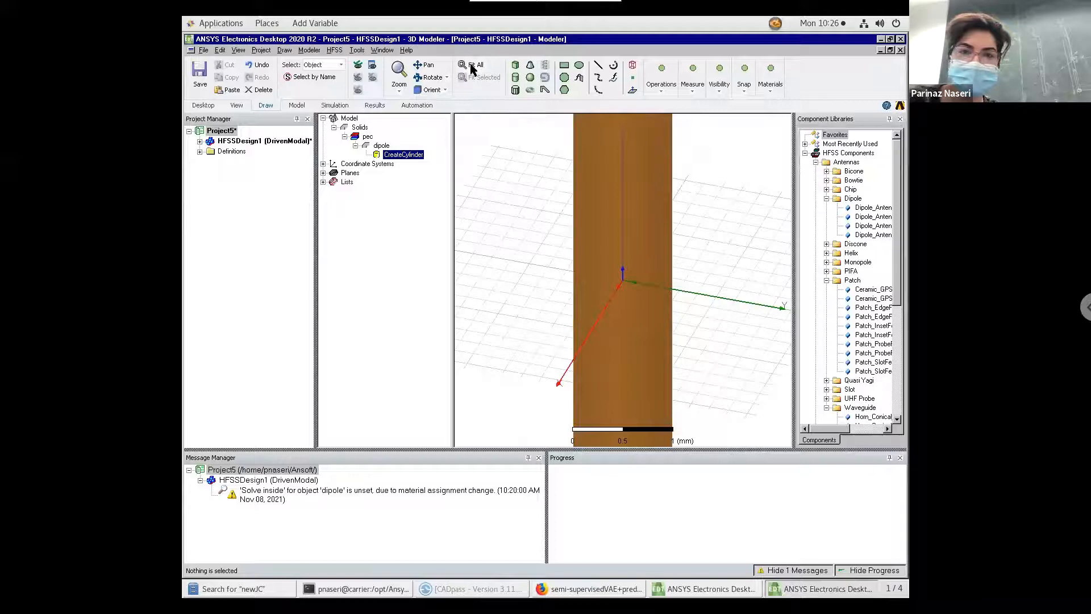
{"action": "left_click", "coordinate": [471, 66]}
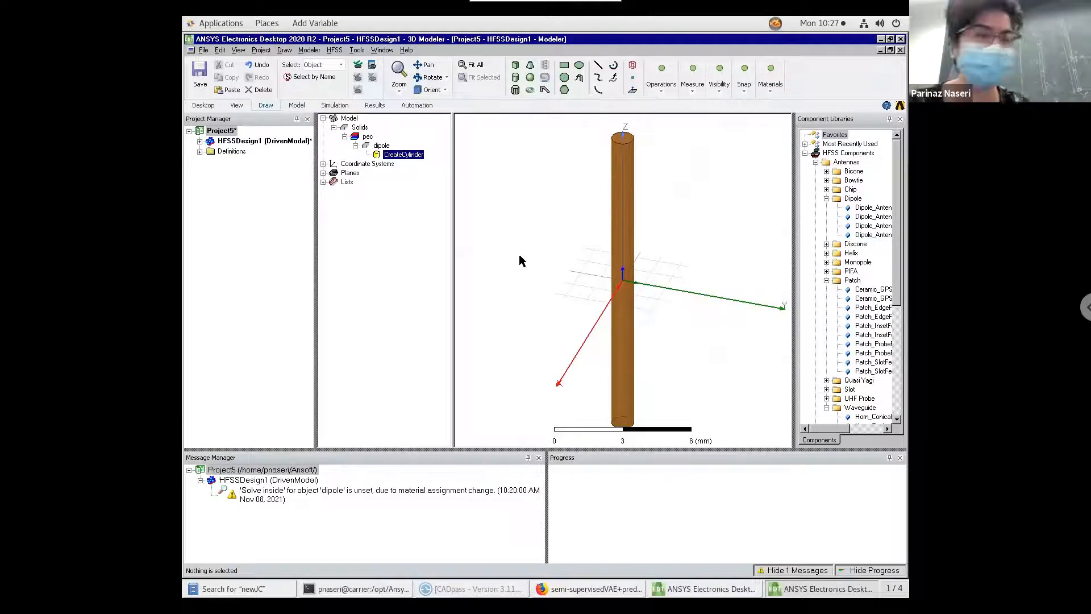
Draw a second, short cylinder centred on the origin, wider than the dipole and extending upward along Z.
{"action": "left_click", "coordinate": [515, 84]}
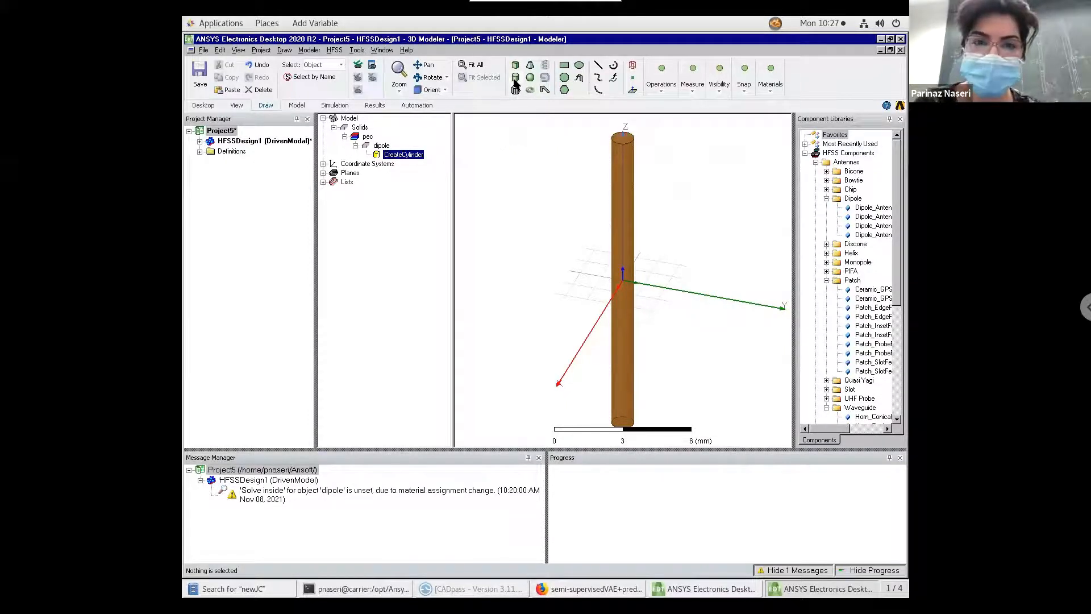
{"action": "left_click", "coordinate": [622, 278]}
{"action": "left_click", "coordinate": [612, 278]}
{"action": "left_click", "coordinate": [604, 241]}
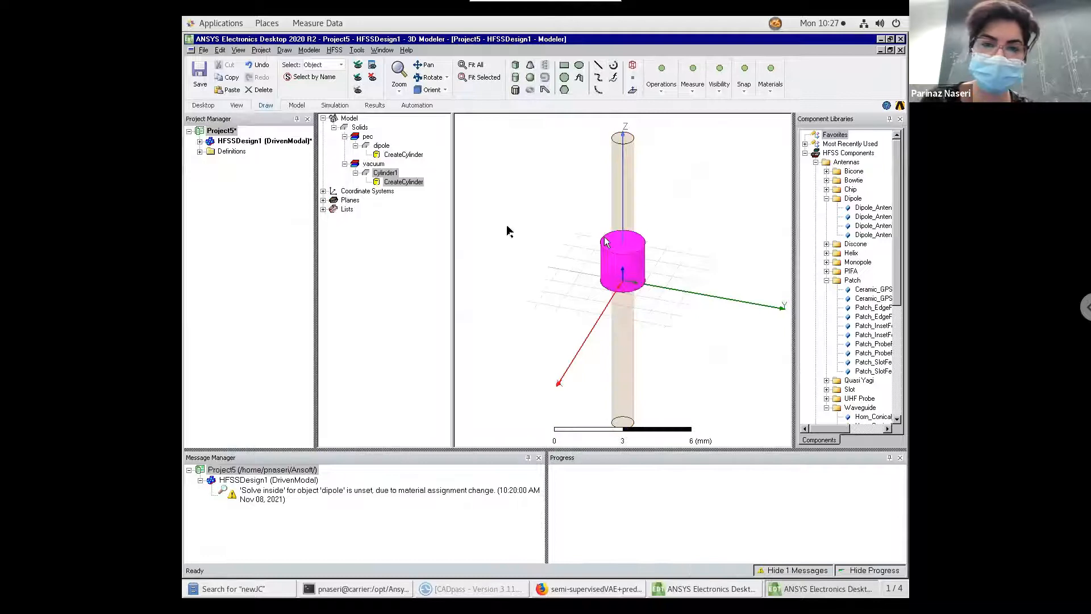
Set the short vacuum cylinder's center position to 0, 0, -g_dipole/2, defining the new variable g_dipole with a value of 1 mm.
{"action": "left_click", "coordinate": [392, 183]}
{"action": "double_click", "coordinate": [391, 182]}
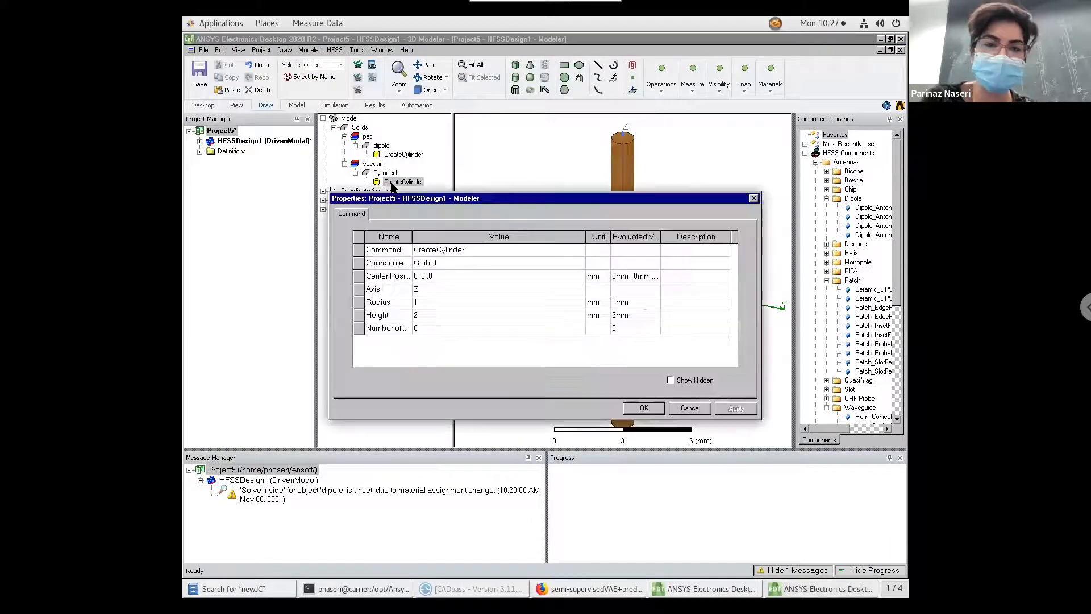
{"action": "left_click", "coordinate": [442, 276]}
{"action": "key", "text": "BackSpace"}
{"action": "type", "text": "-"}
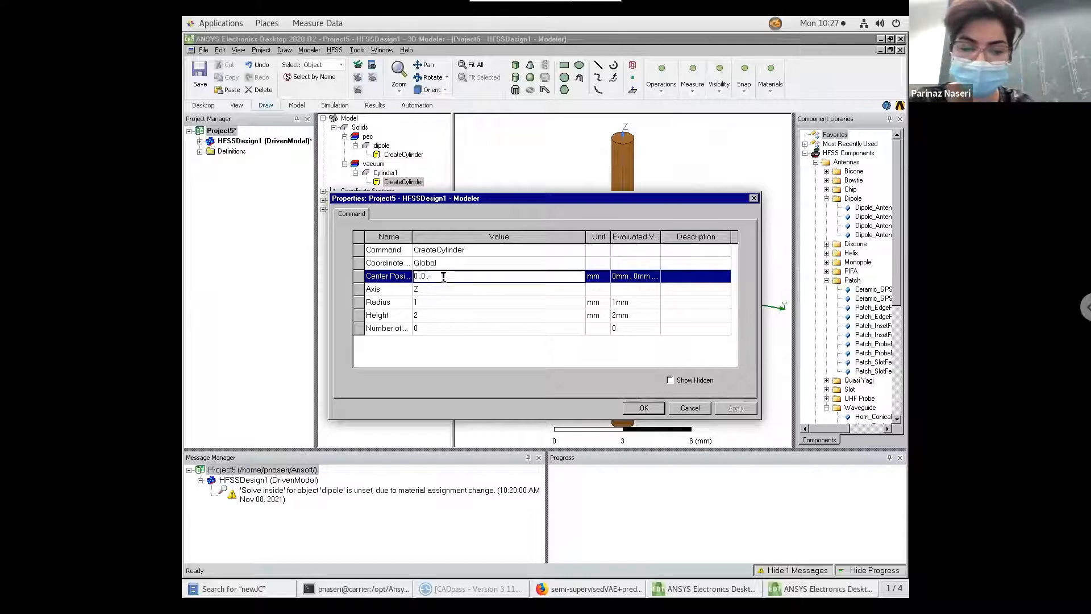
{"action": "type", "text": "g"}
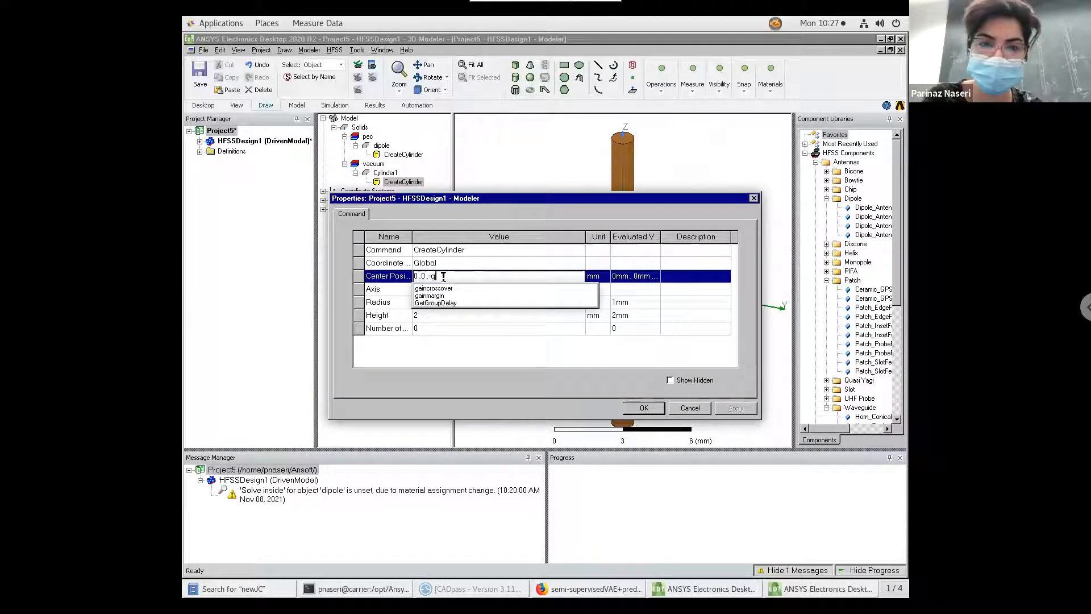
{"action": "type", "text": "_dipole"}
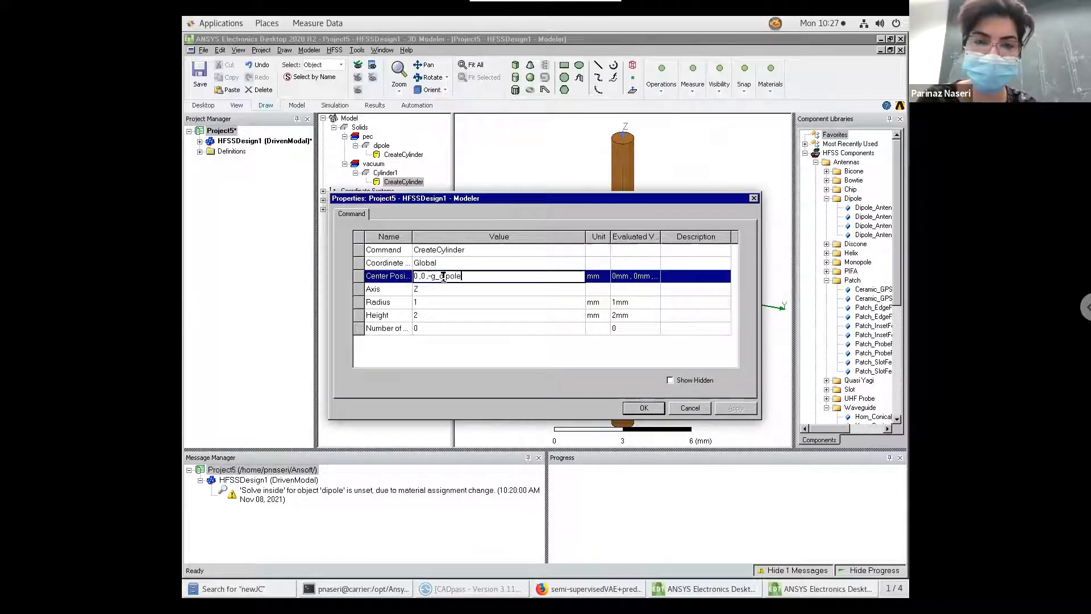
{"action": "type", "text": "/2"}
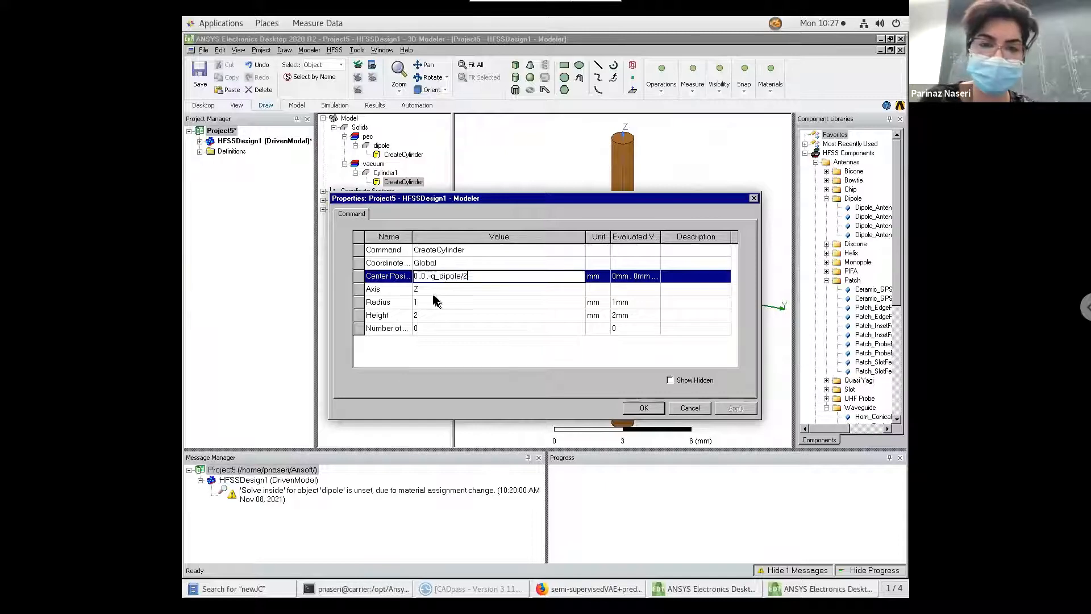
{"action": "key", "text": "Return"}
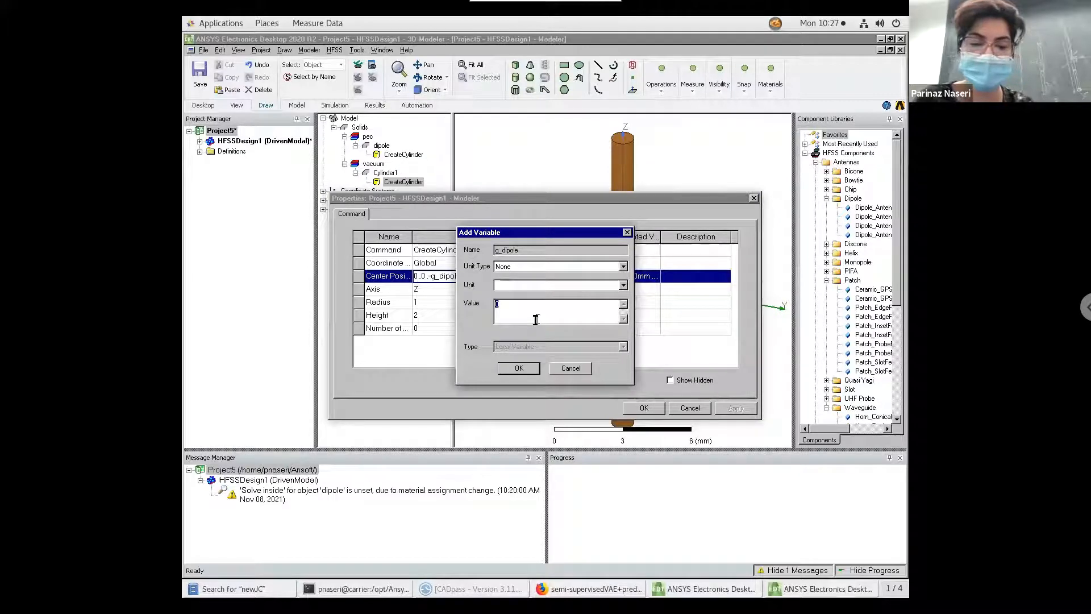
{"action": "type", "text": "1mm"}
{"action": "key", "text": "Return"}
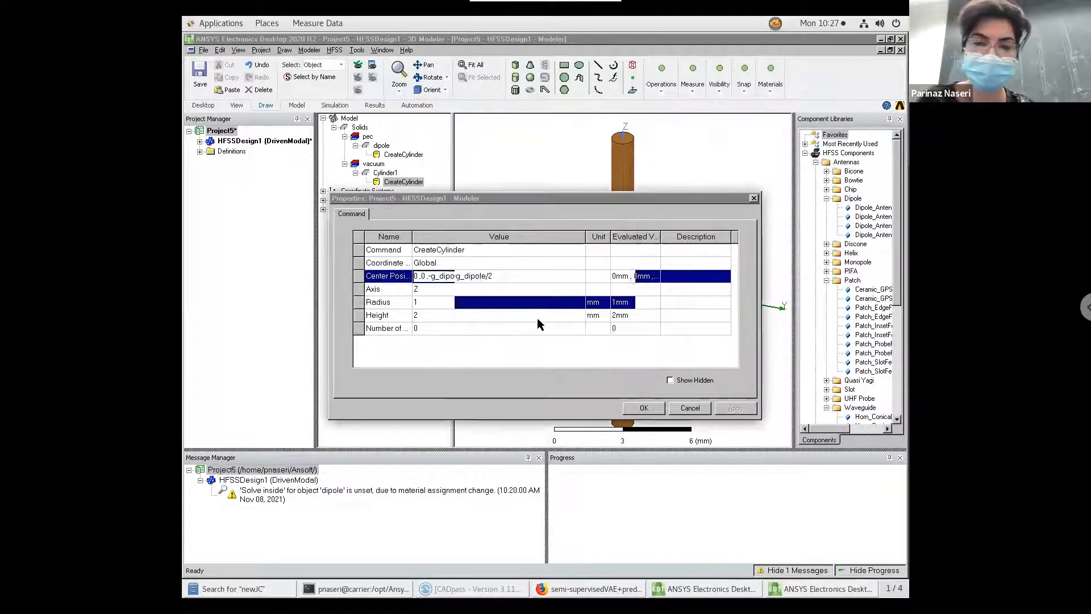
Set the short vacuum cylinder's radius to the existing variable r_dipole.
{"action": "left_click", "coordinate": [451, 305]}
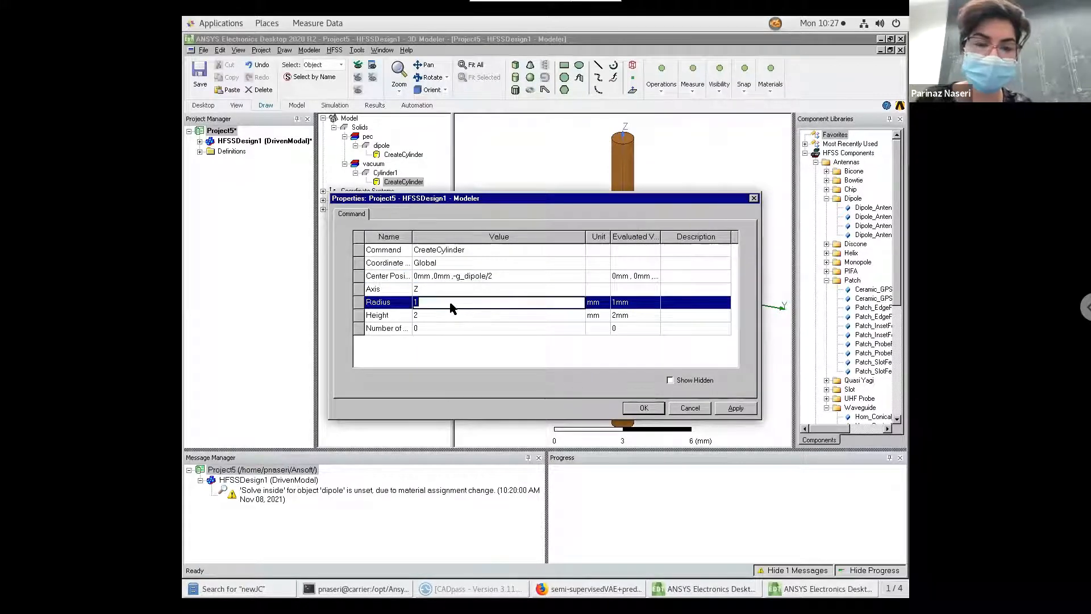
{"action": "type", "text": "r_dop"}
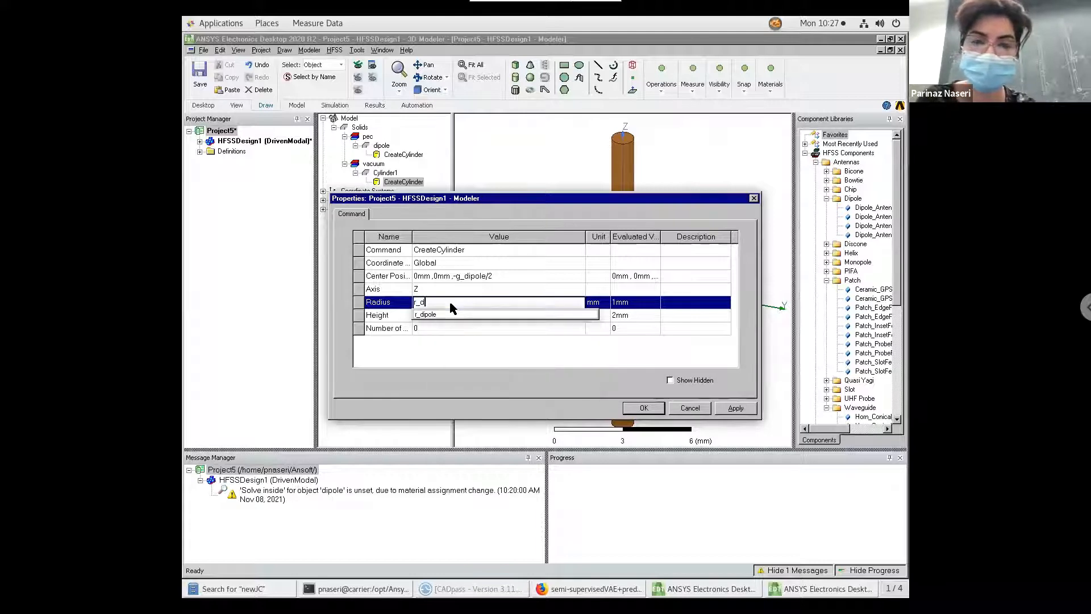
{"action": "key", "text": "BackSpace"}
{"action": "key", "text": "BackSpace"}
{"action": "type", "text": "ipole"}
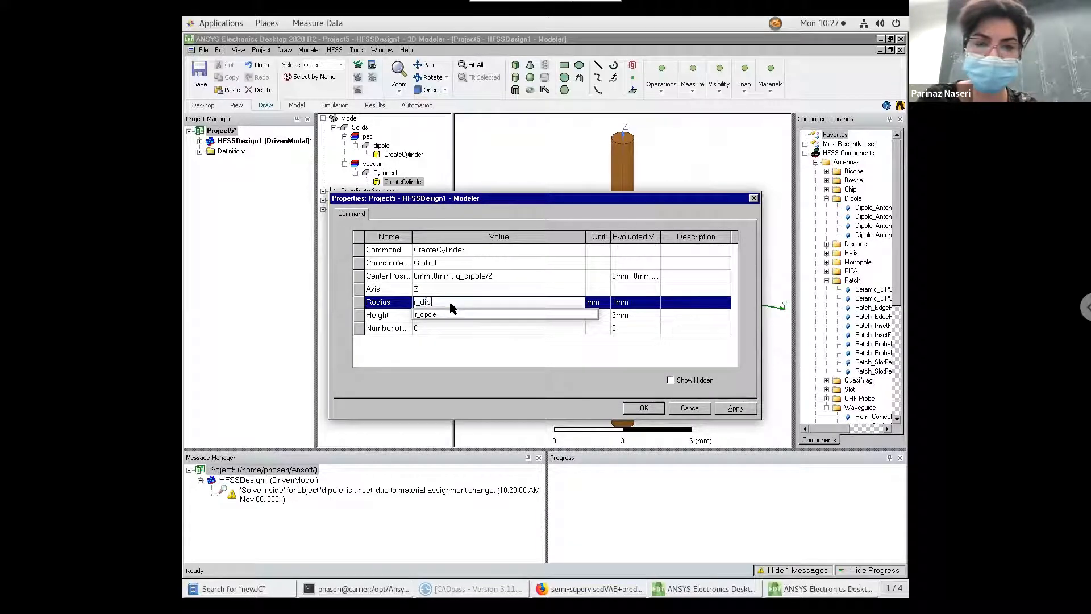
{"action": "left_click", "coordinate": [440, 356]}
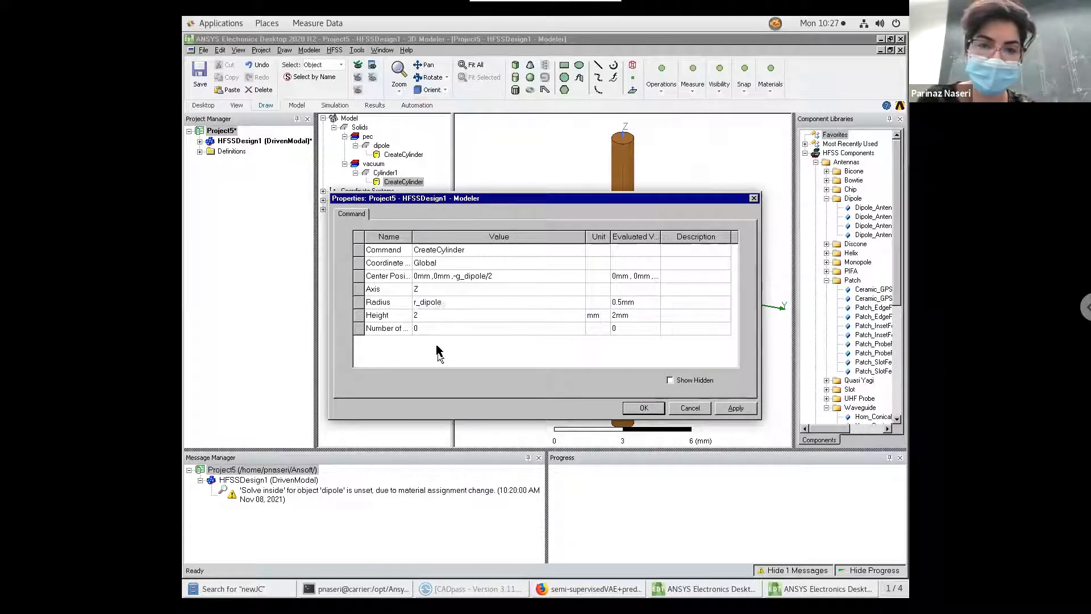
Set the short vacuum cylinder's height to g_dipole and accept its properties.
{"action": "left_click", "coordinate": [431, 315]}
{"action": "type", "text": "g_f"}
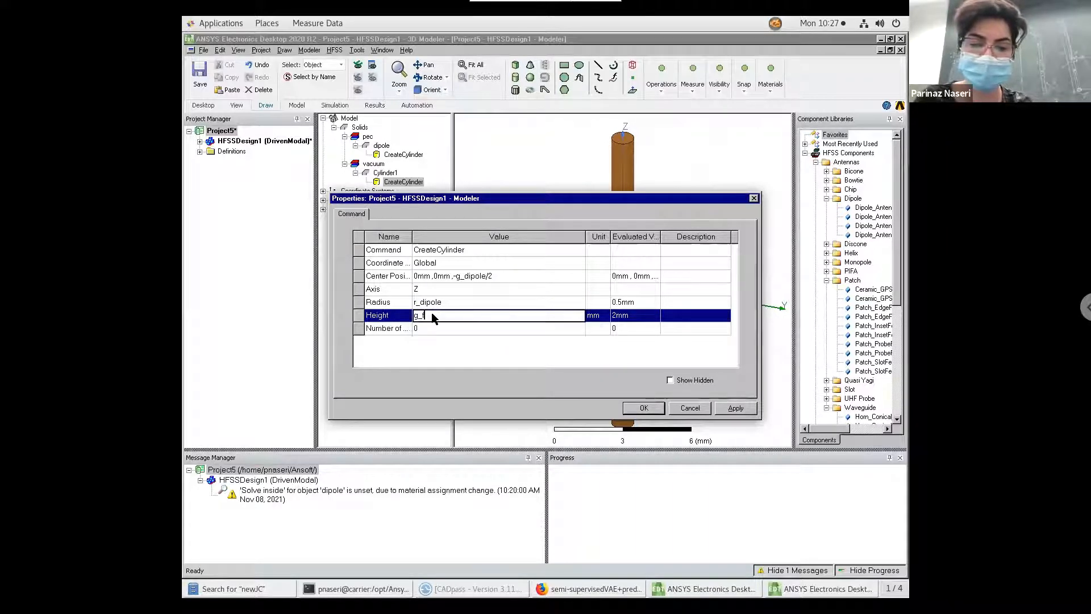
{"action": "key", "text": "BackSpace"}
{"action": "type", "text": "dipole"}
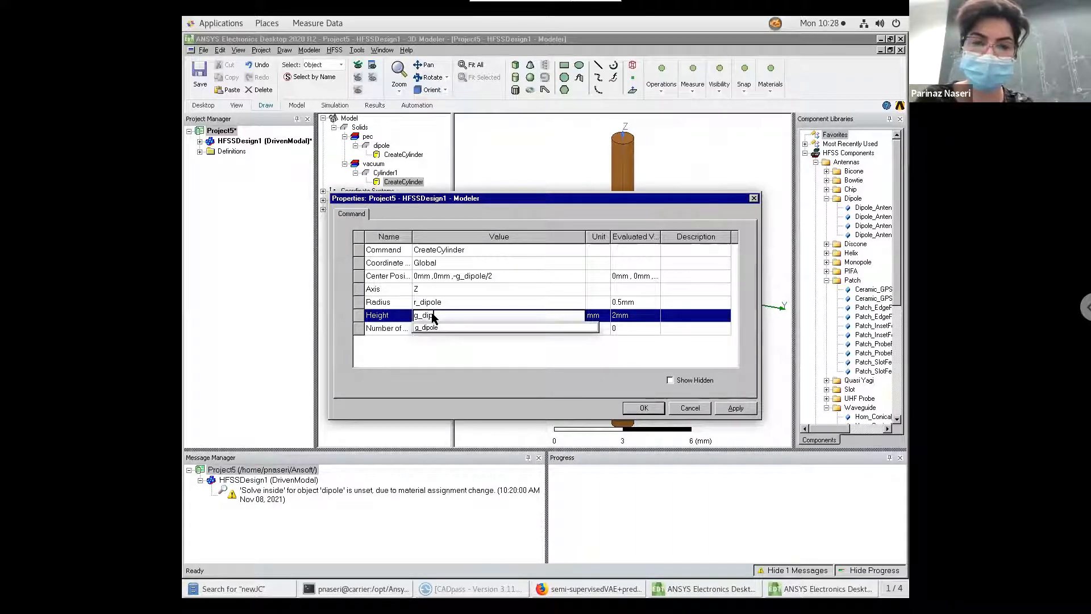
{"action": "left_click", "coordinate": [429, 362]}
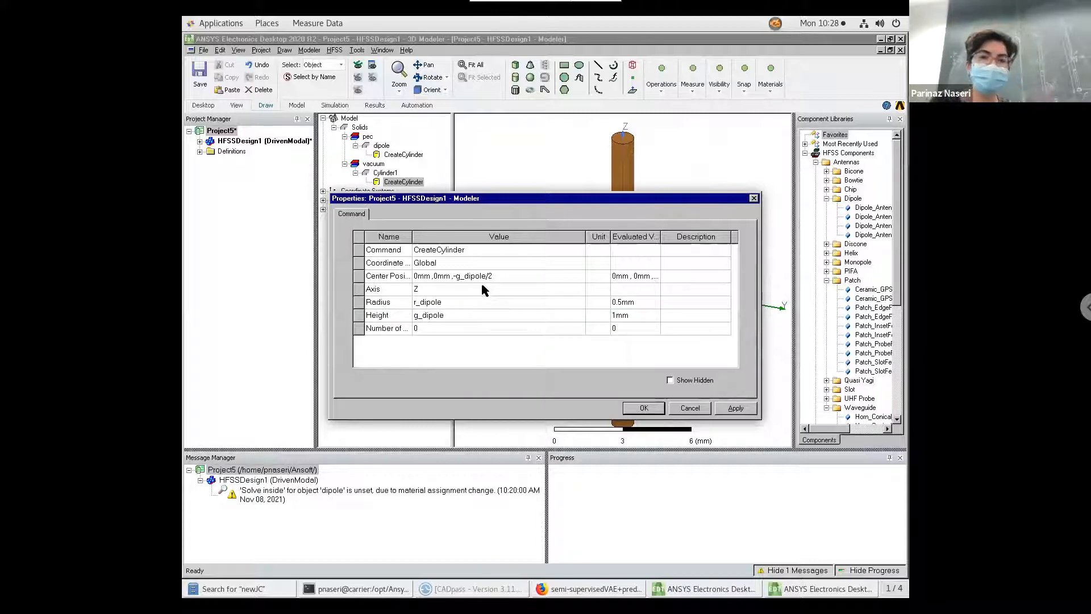
{"action": "left_click", "coordinate": [629, 409]}
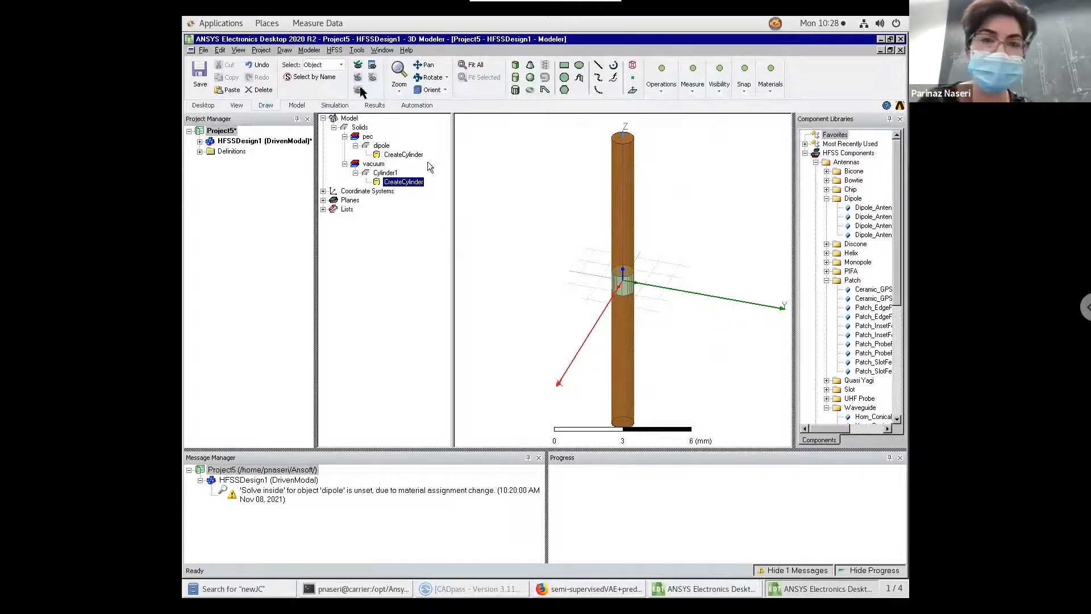
Change the design variable g_dipole to 0.5 mm in the design properties and accept the change.
{"action": "left_click", "coordinate": [336, 50]}
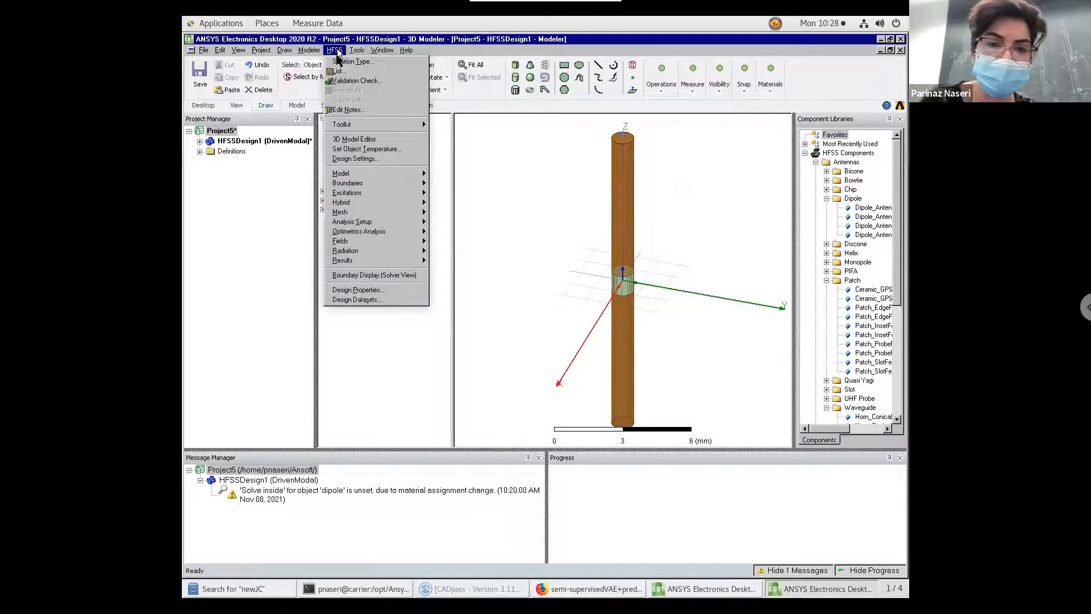
{"action": "left_click", "coordinate": [375, 290]}
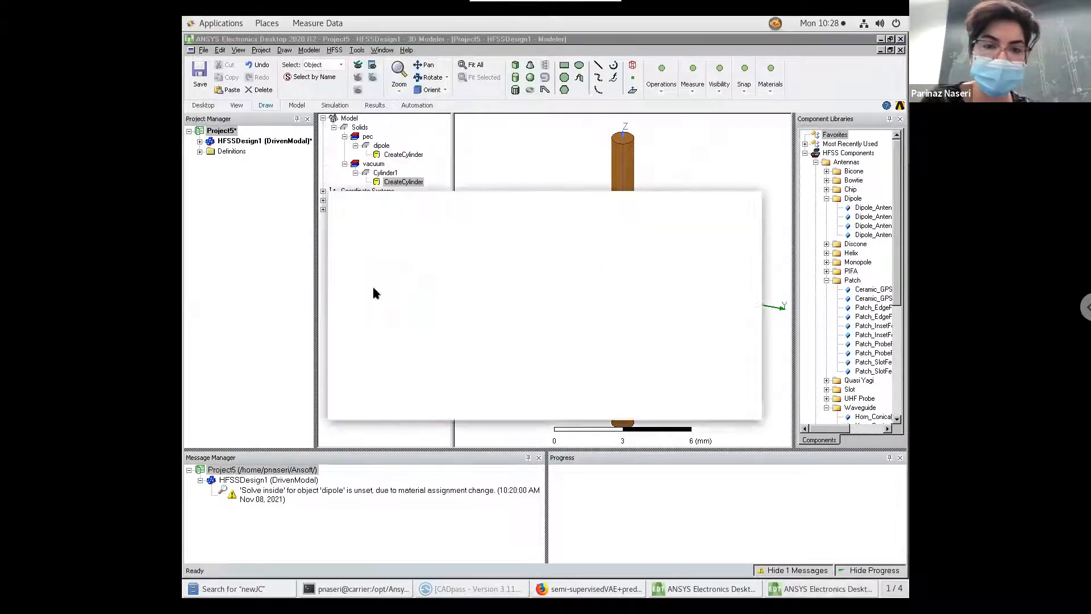
{"action": "left_click", "coordinate": [423, 291]}
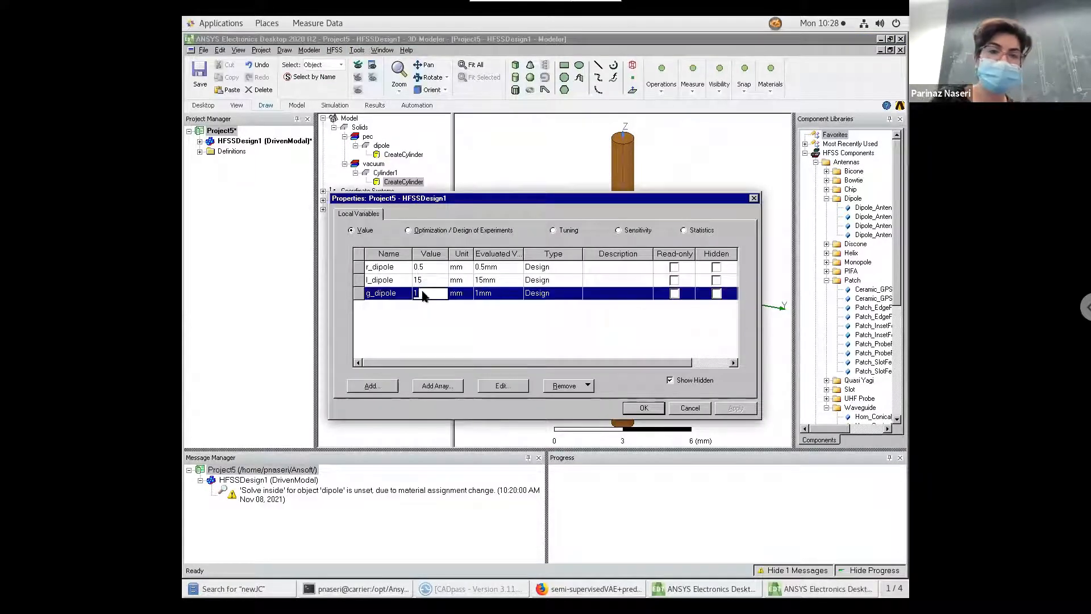
{"action": "left_click", "coordinate": [425, 285]}
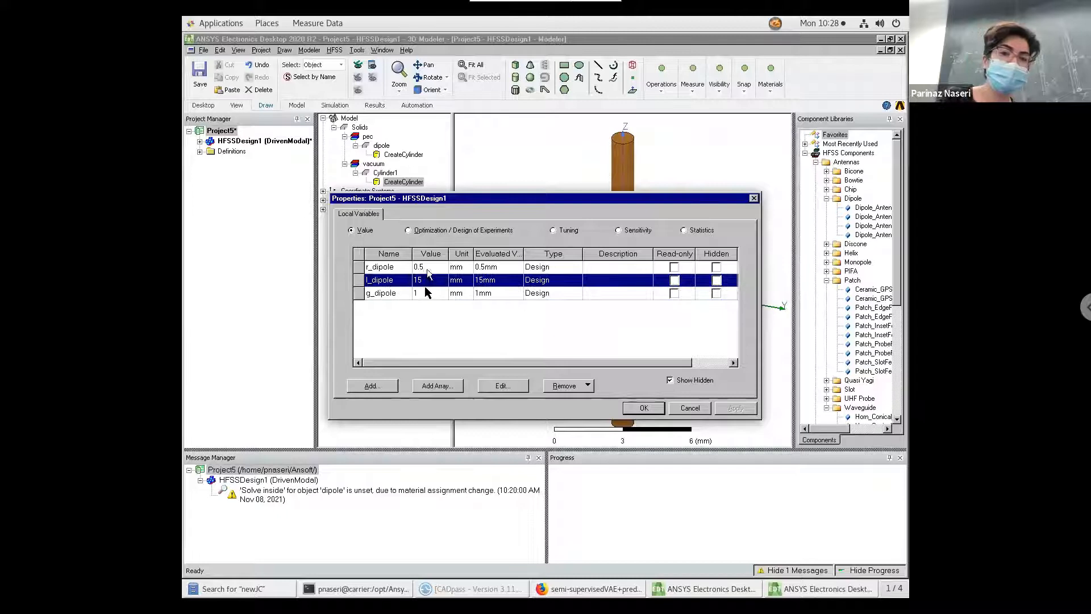
{"action": "double_click", "coordinate": [427, 293]}
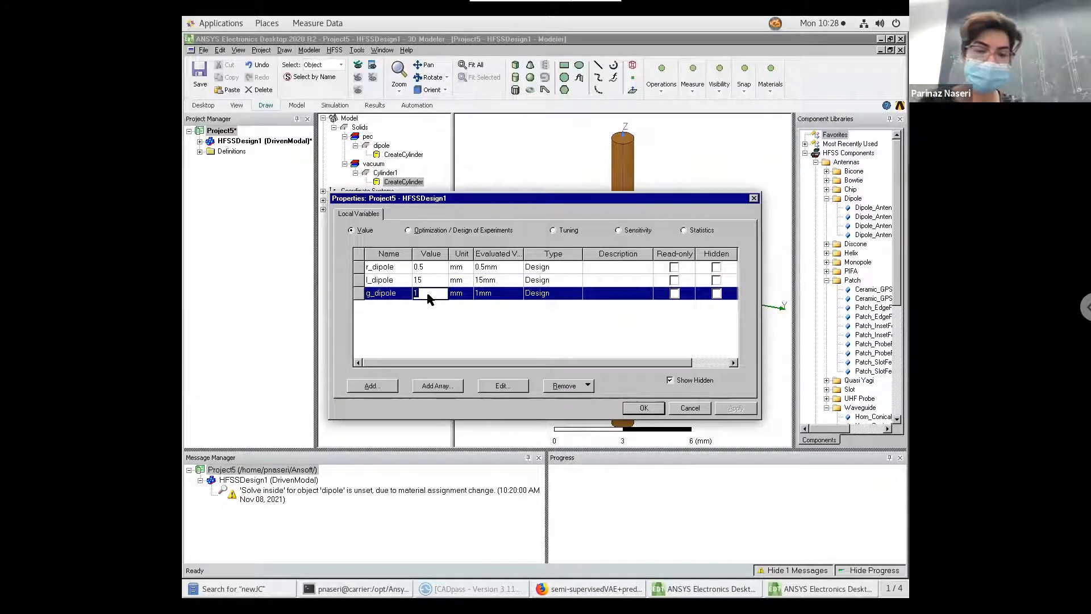
{"action": "type", "text": "0.5"}
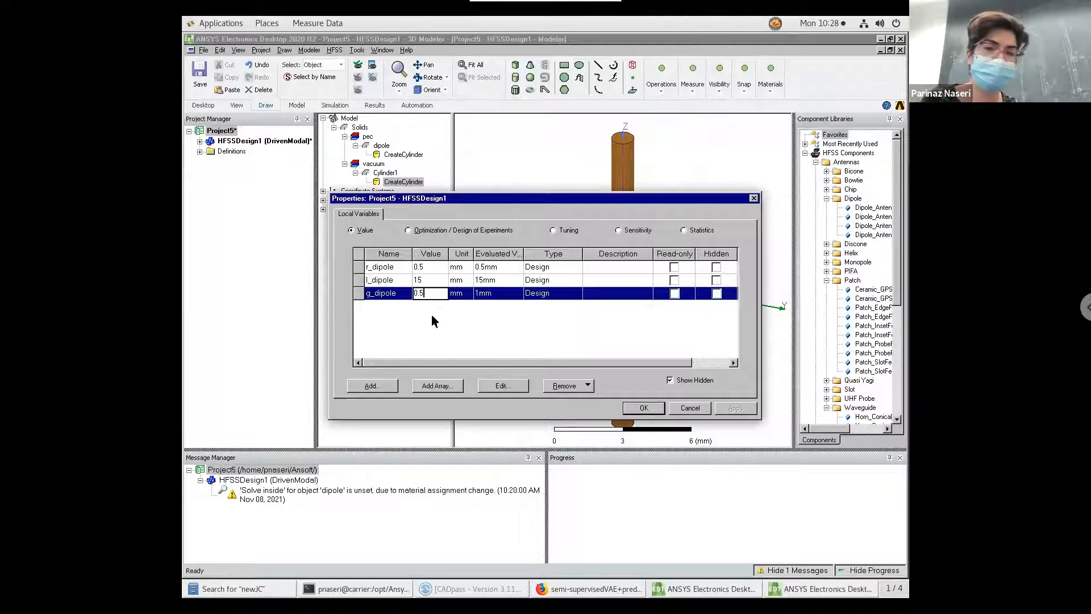
{"action": "left_click", "coordinate": [432, 321]}
{"action": "left_click", "coordinate": [644, 407]}
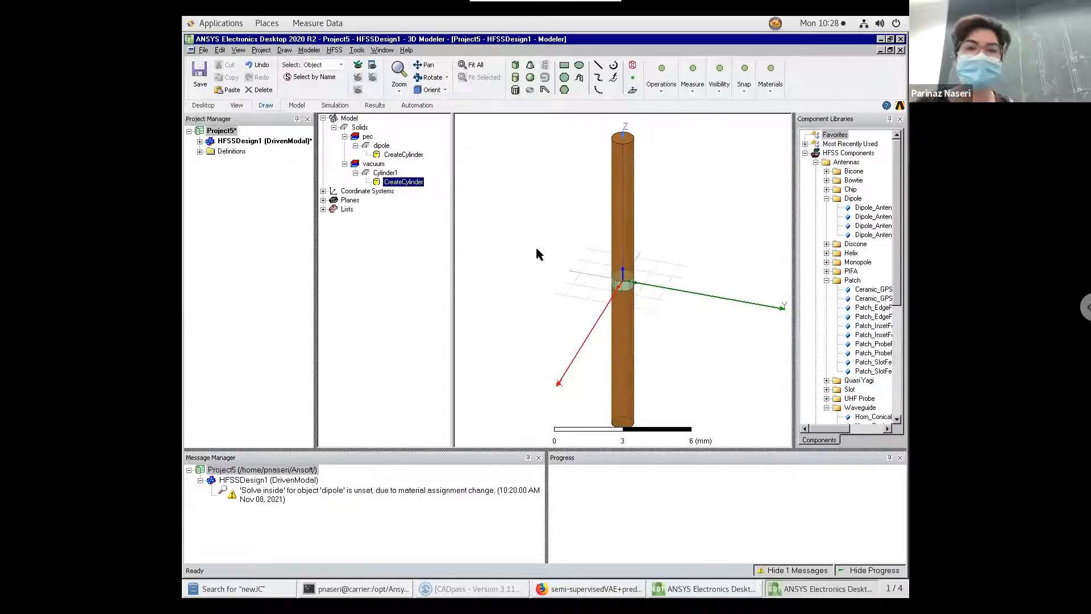
Rename the short vacuum cylinder to gap and clear the selection.
{"action": "left_click", "coordinate": [383, 147]}
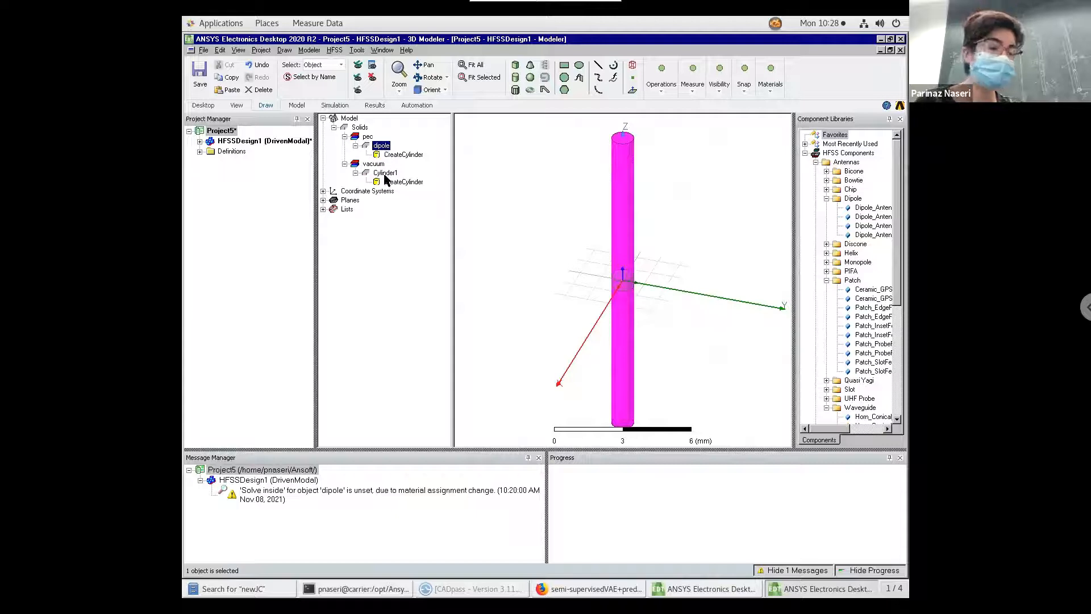
{"action": "double_click", "coordinate": [385, 174]}
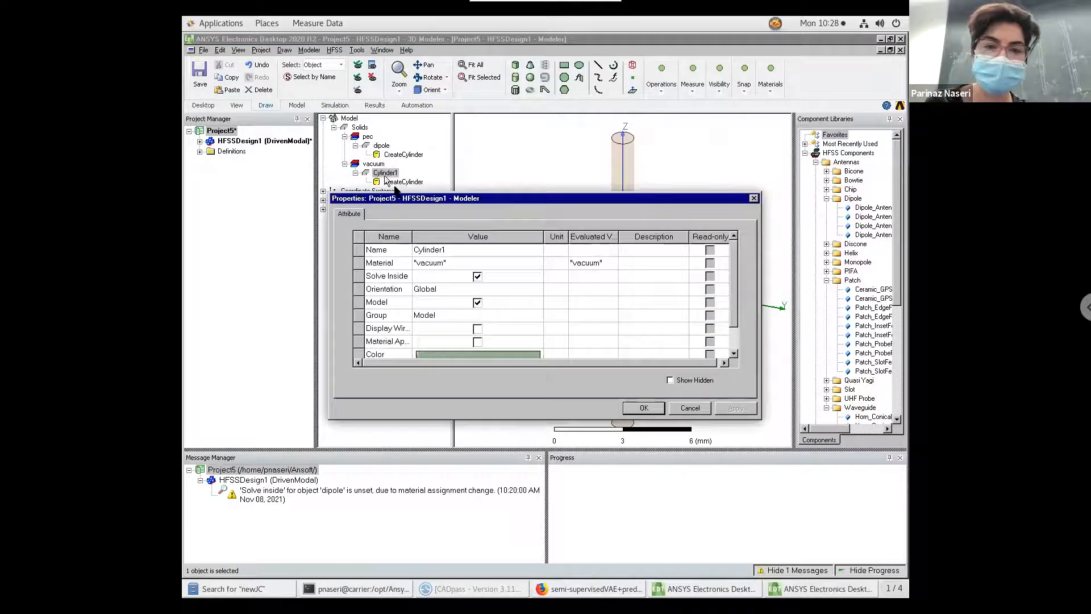
{"action": "left_click", "coordinate": [449, 251]}
{"action": "type", "text": "gap"}
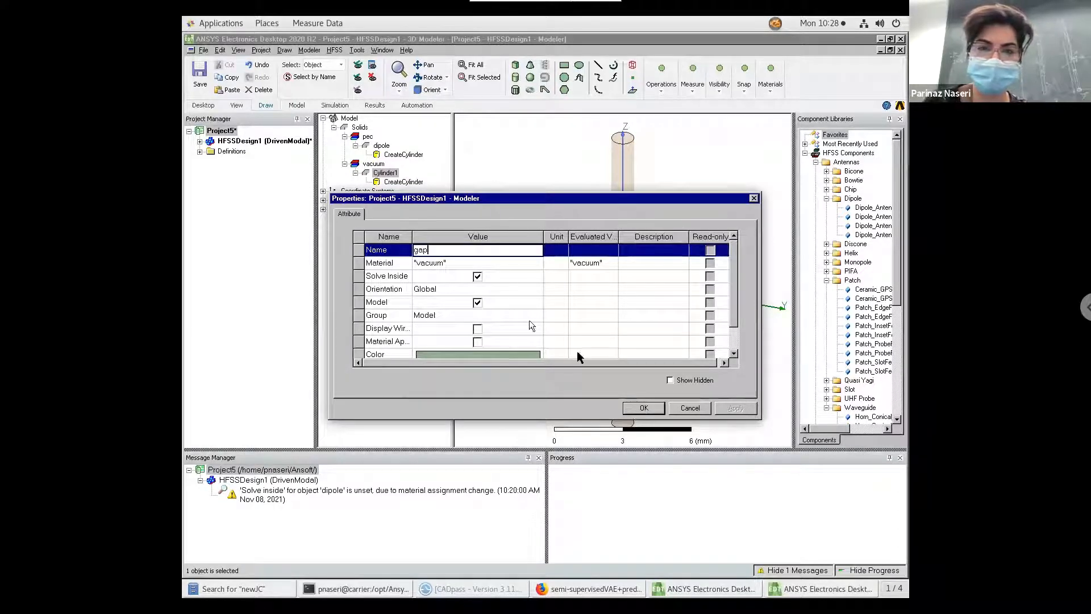
{"action": "left_click", "coordinate": [644, 408]}
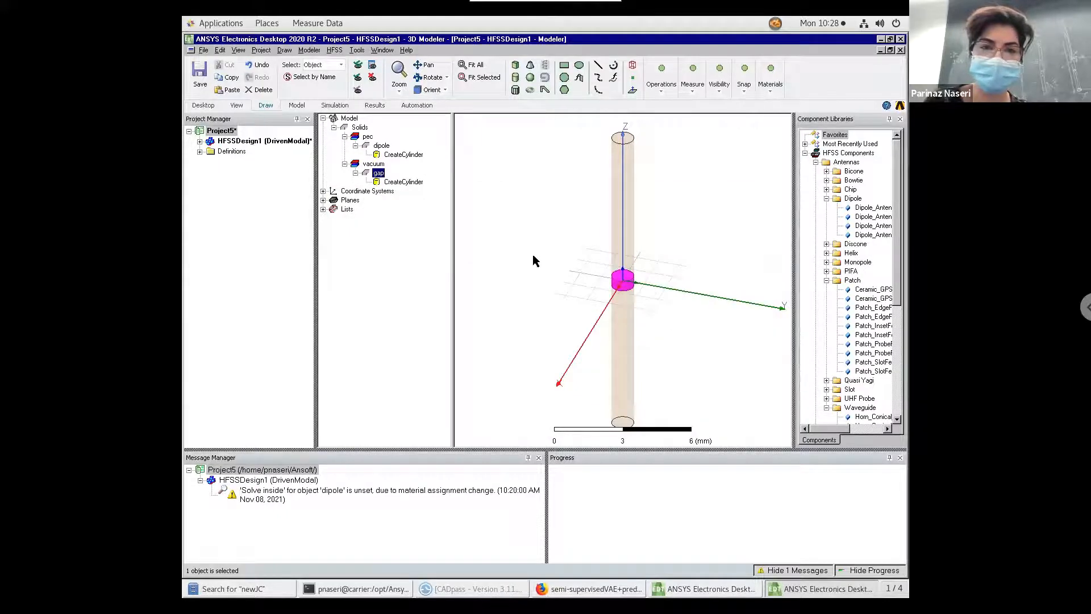
{"action": "left_click", "coordinate": [533, 256]}
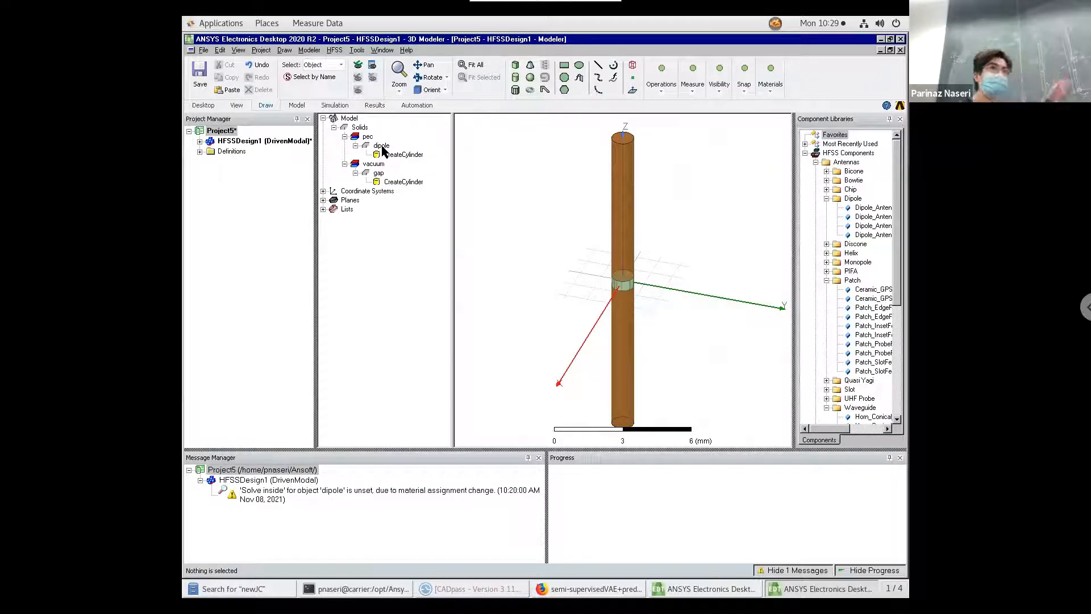
Subtract the gap cylinder from the dipole cylinder without cloning the tool object.
{"action": "left_click", "coordinate": [382, 146]}
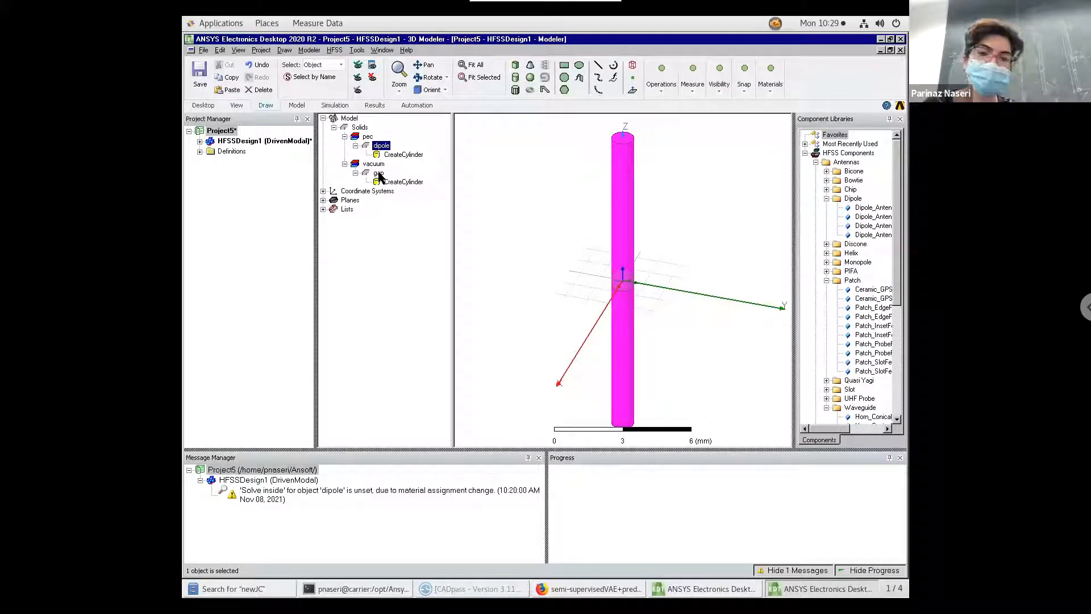
{"action": "left_click", "coordinate": [378, 173], "text": "ctrl"}
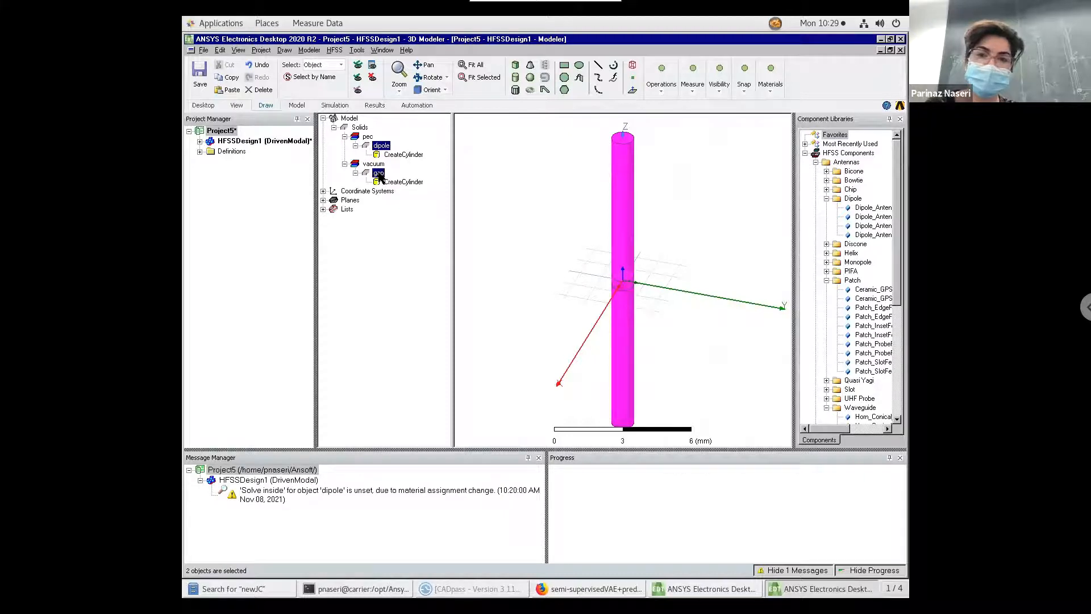
{"action": "left_click", "coordinate": [660, 96]}
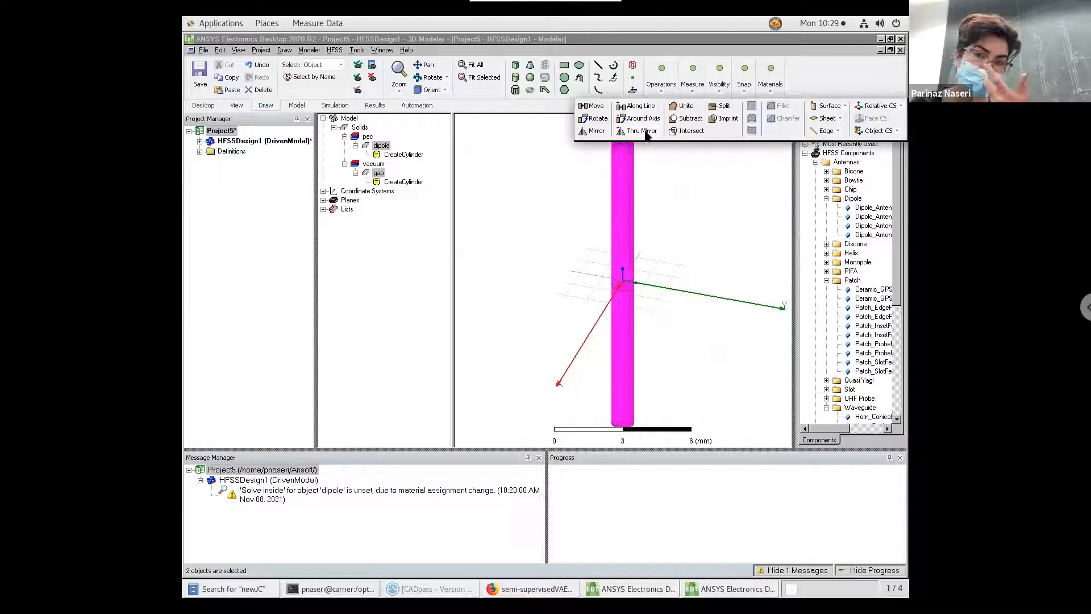
{"action": "left_click", "coordinate": [685, 119]}
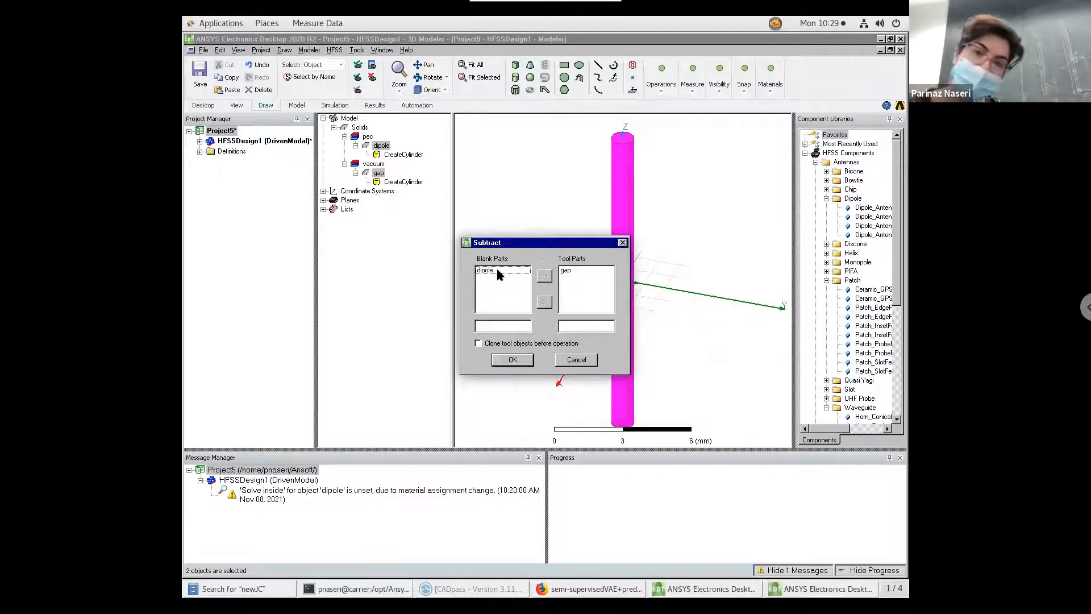
{"action": "left_click", "coordinate": [518, 360]}
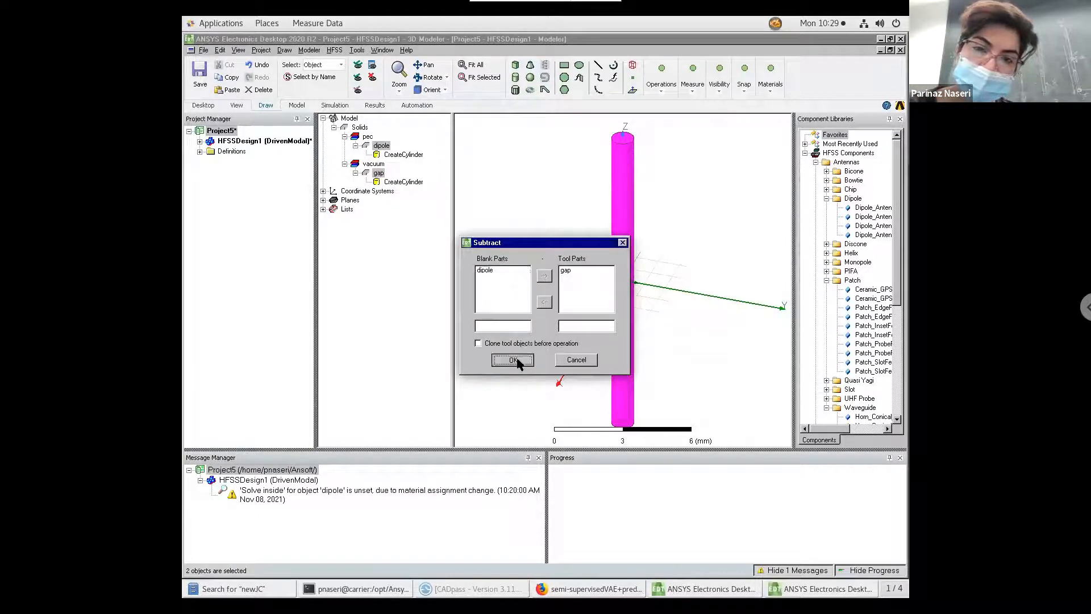
{"action": "left_click", "coordinate": [511, 263]}
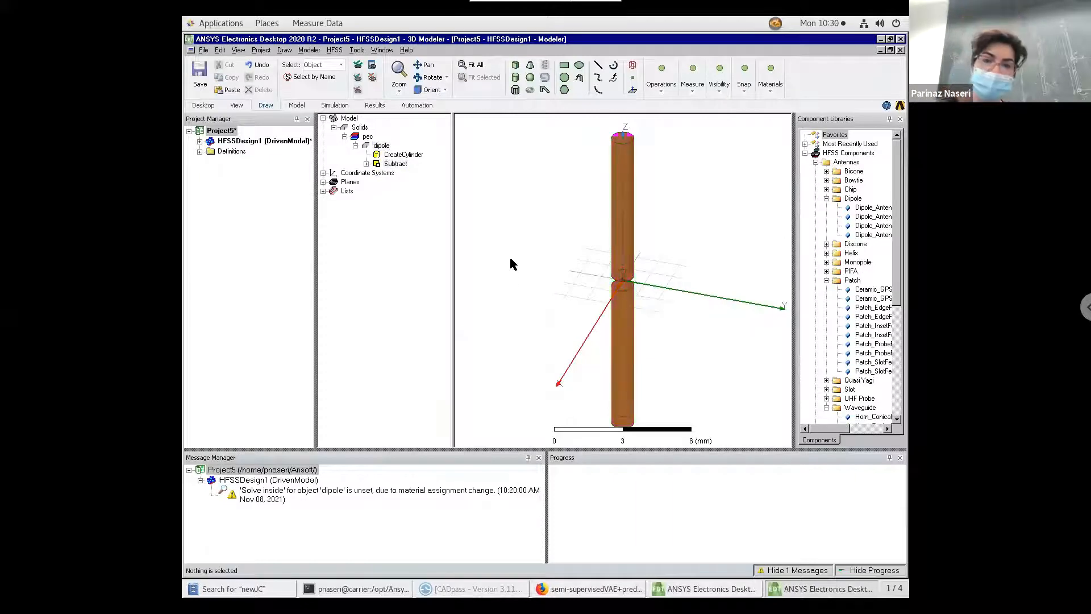
View the split dipole straight along the Y axis, with Z upward, and fit the whole model in view.
{"action": "left_click", "coordinate": [445, 91]}
{"action": "left_click", "coordinate": [441, 123]}
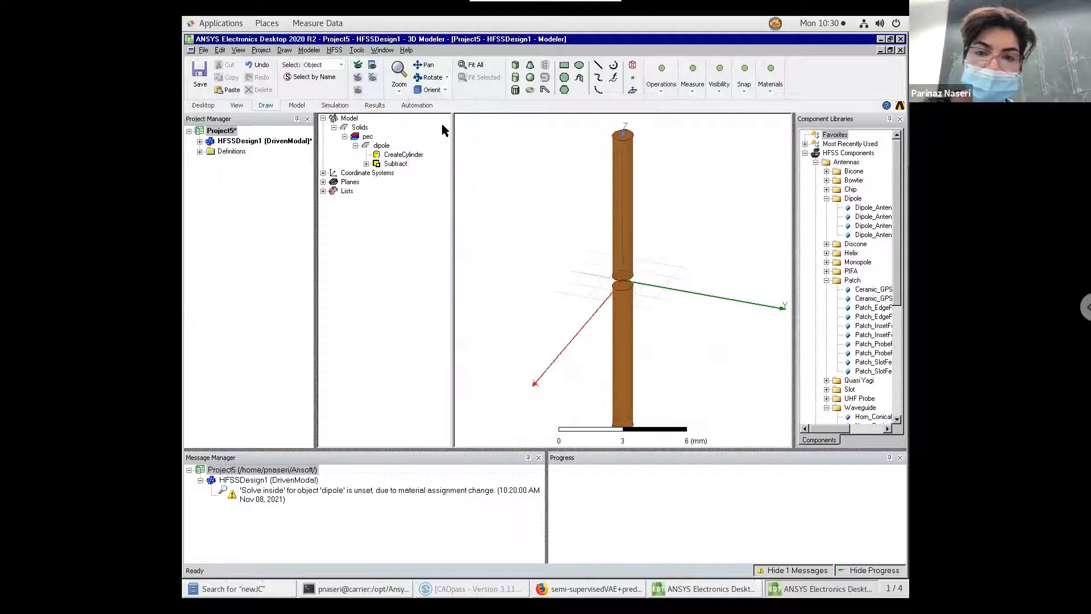
{"action": "left_click", "coordinate": [471, 65]}
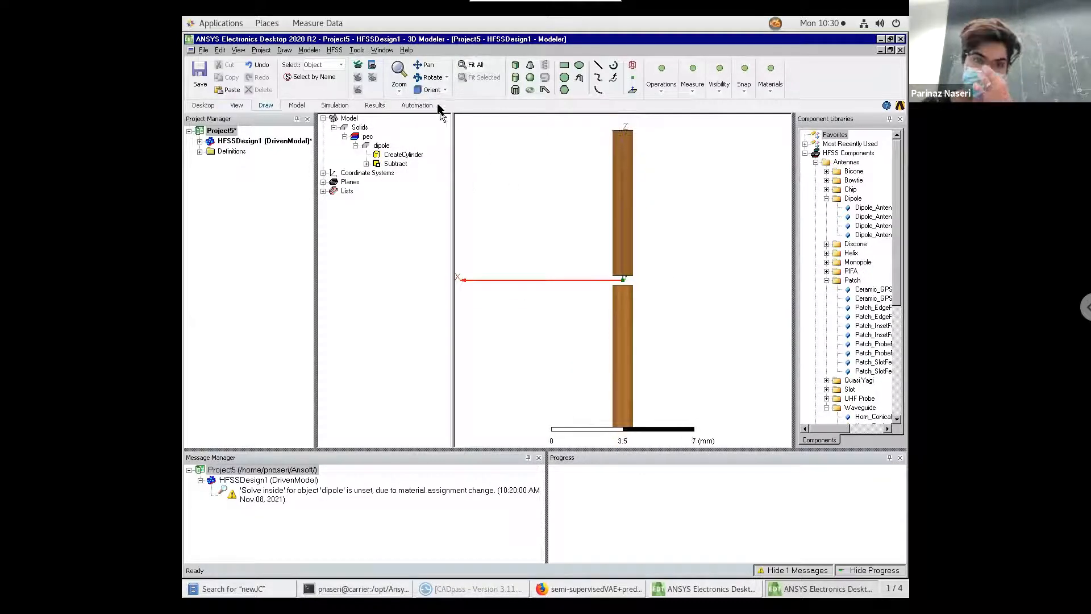
Switch the split dipole model to the Trimetric view orientation.
{"action": "left_click", "coordinate": [447, 90]}
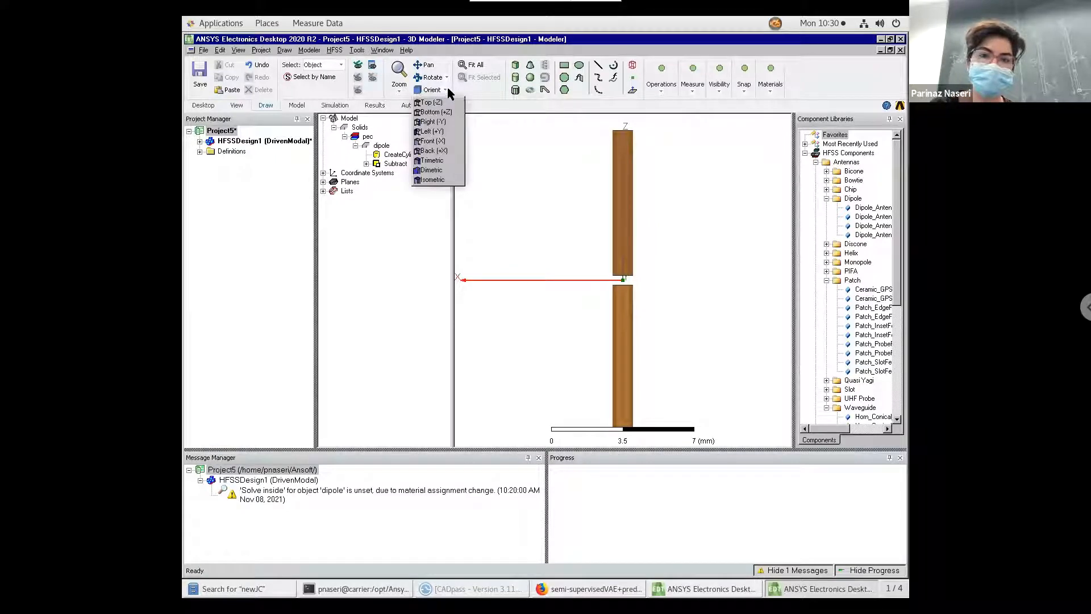
{"action": "left_click", "coordinate": [537, 187]}
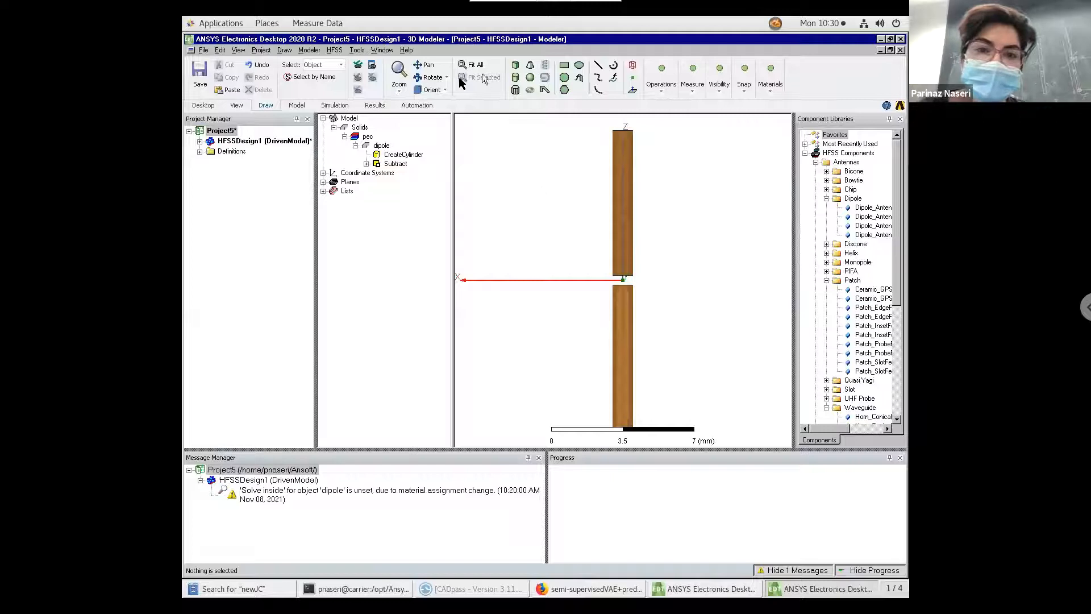
{"action": "left_click", "coordinate": [444, 90]}
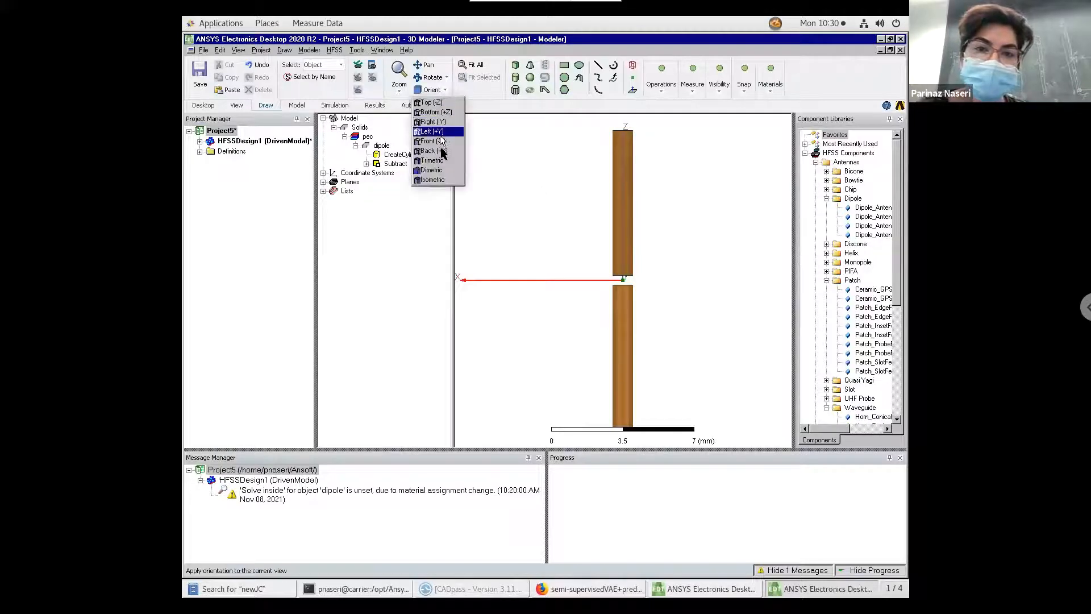
{"action": "left_click", "coordinate": [432, 161]}
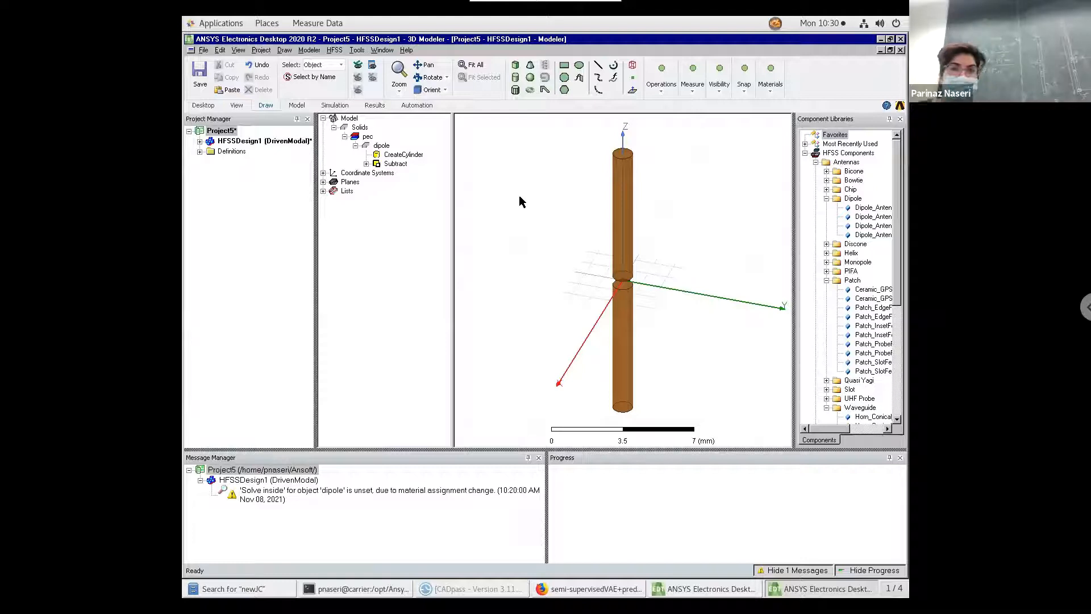
Run the validation check on the HFSS design, then close its report.
{"action": "left_click", "coordinate": [374, 106]}
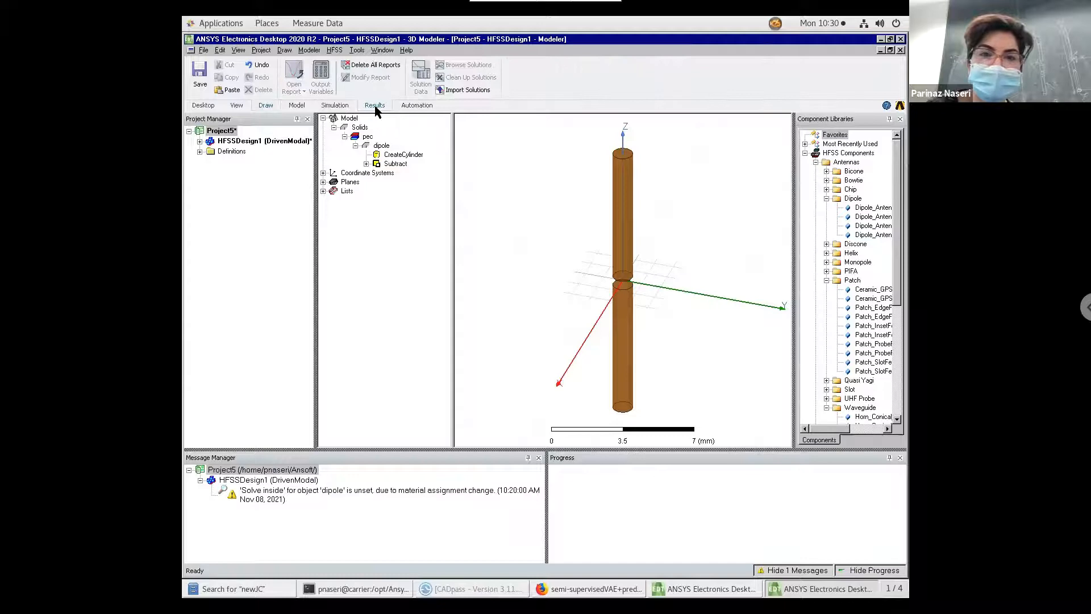
{"action": "left_click", "coordinate": [340, 108]}
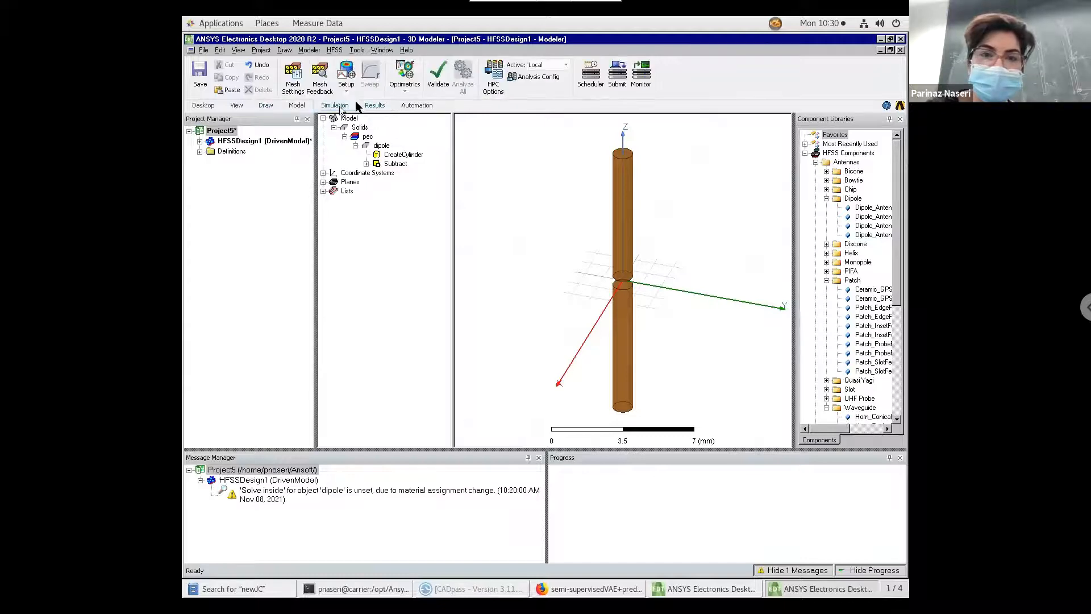
{"action": "left_click", "coordinate": [435, 83]}
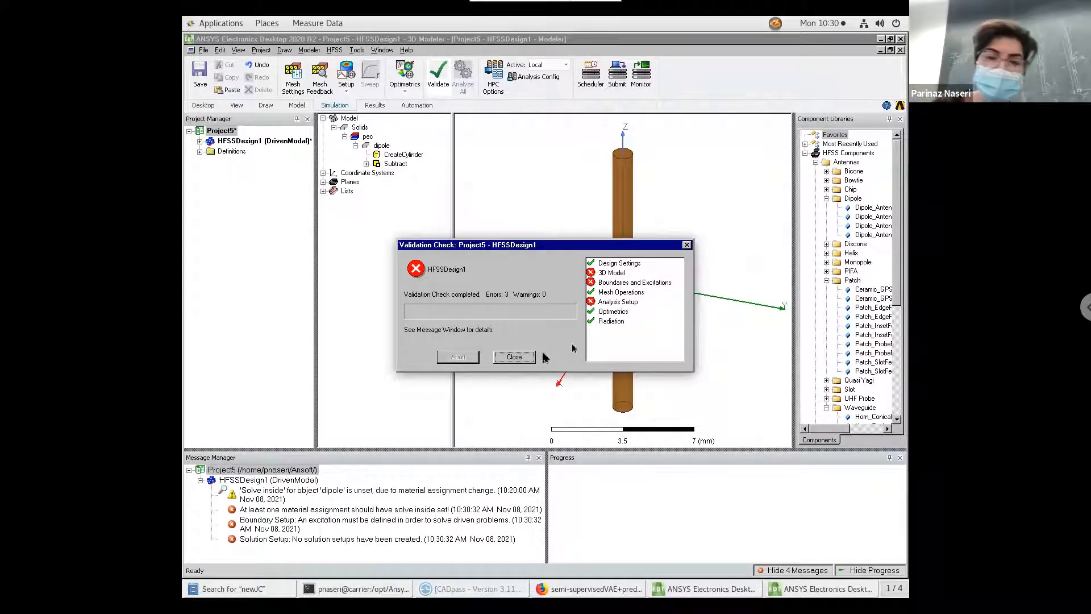
{"action": "left_click", "coordinate": [525, 357]}
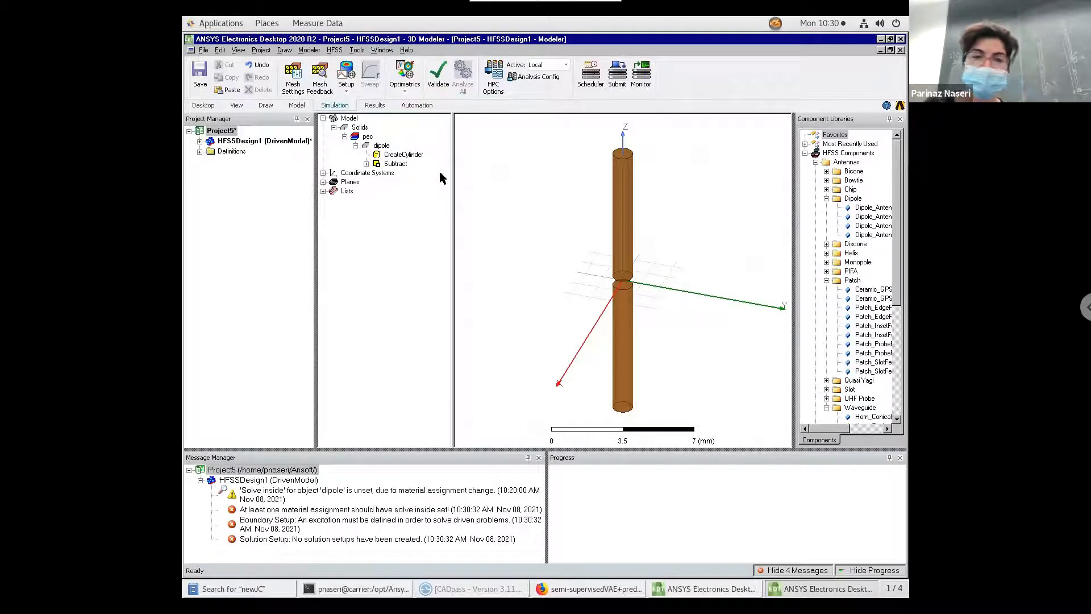
{"action": "left_click", "coordinate": [481, 200]}
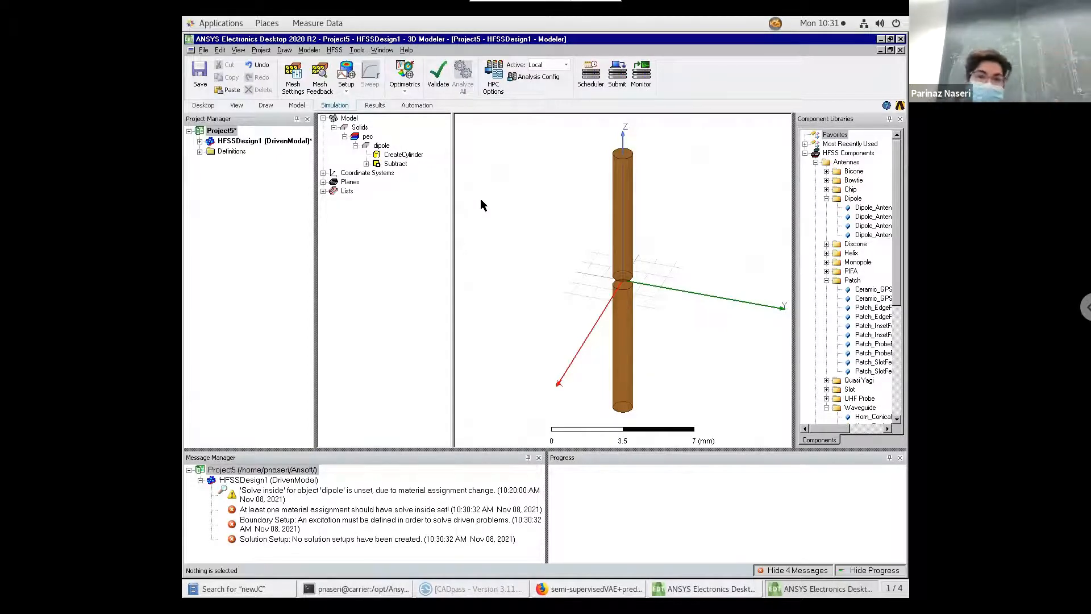
Draw a box enclosing the upper half of the dipole, about 23 × 19 × 12 mm, with its base corner at about -12, -11, 0 mm.
{"action": "left_click", "coordinate": [299, 107]}
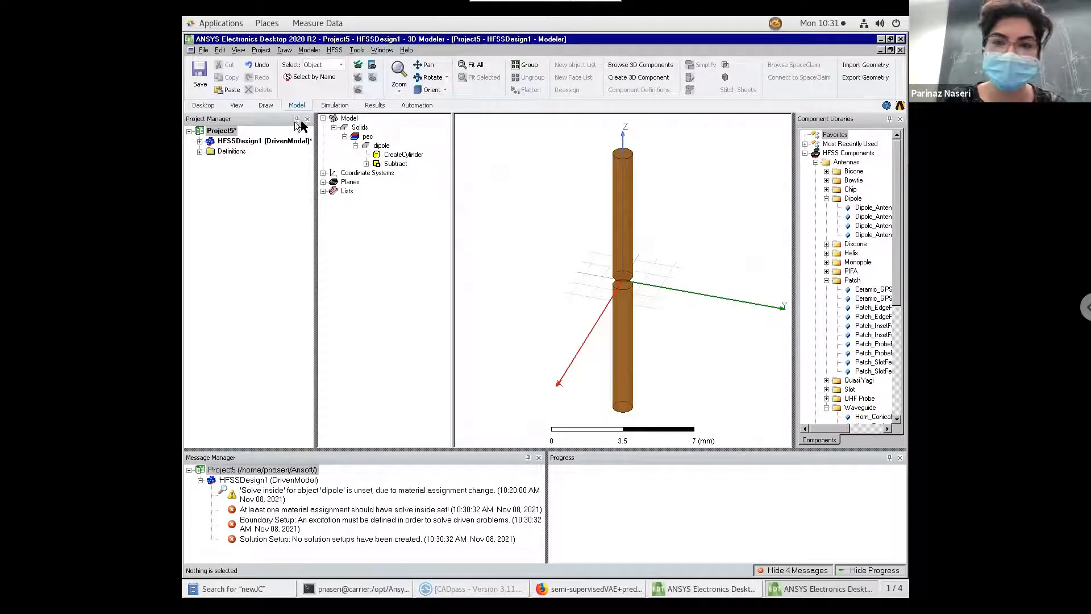
{"action": "left_click", "coordinate": [266, 105]}
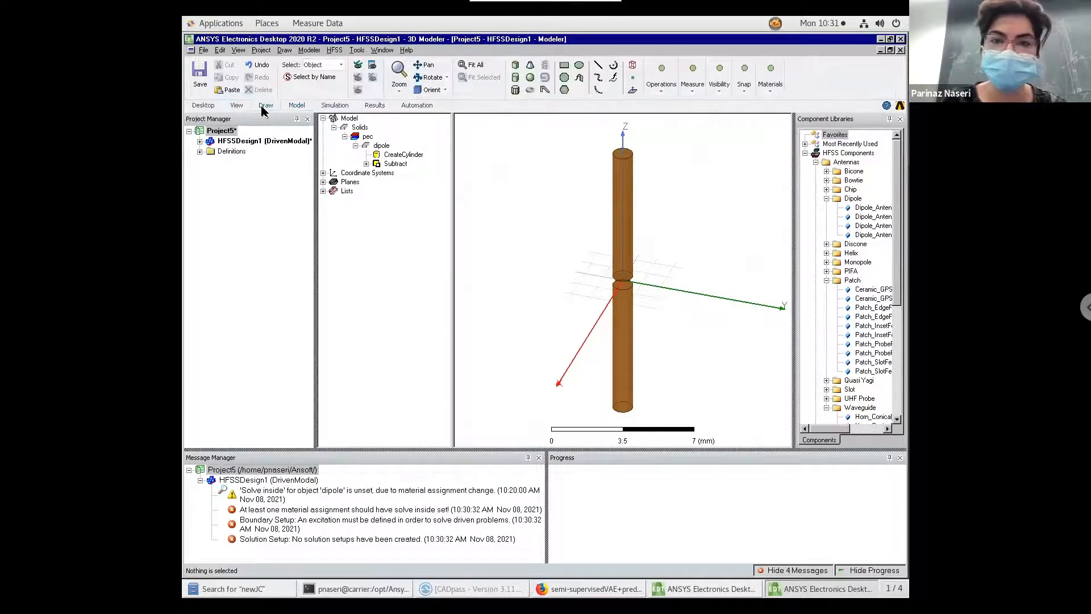
{"action": "left_click", "coordinate": [516, 65]}
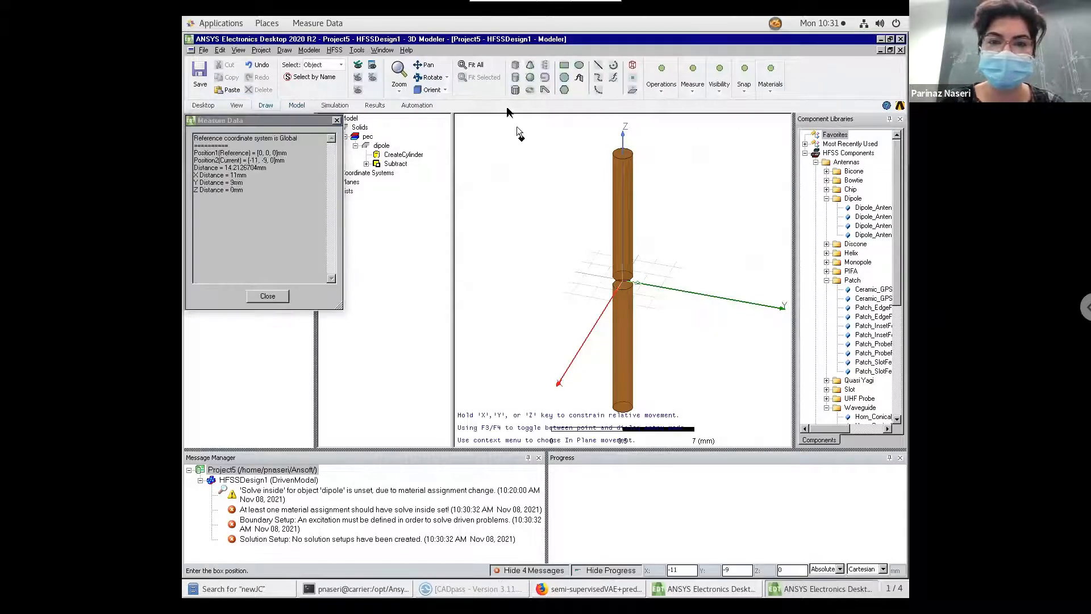
{"action": "left_click", "coordinate": [491, 123]}
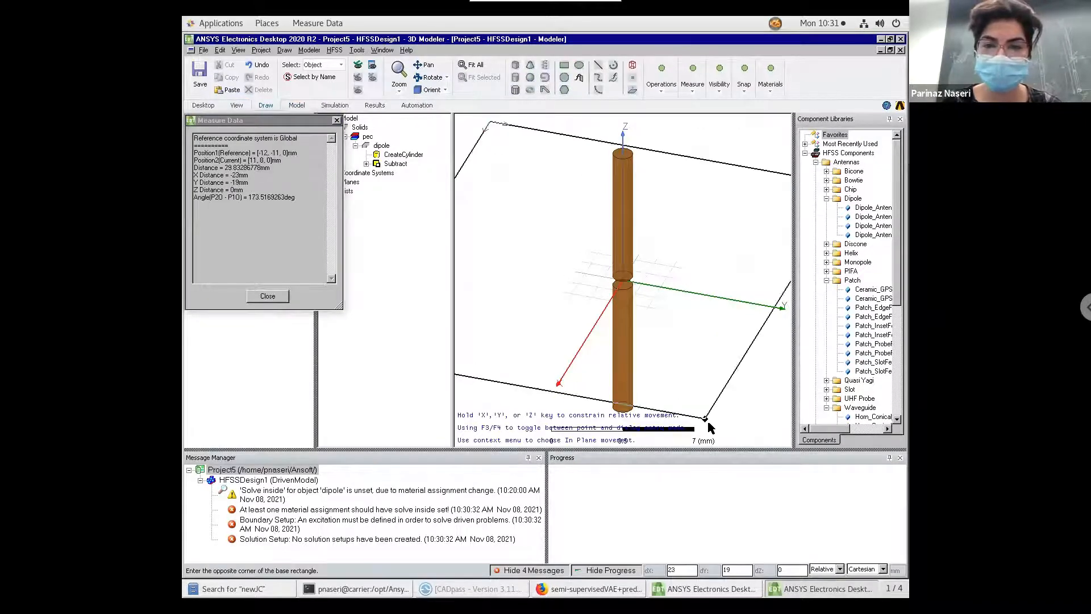
{"action": "left_click", "coordinate": [708, 425]}
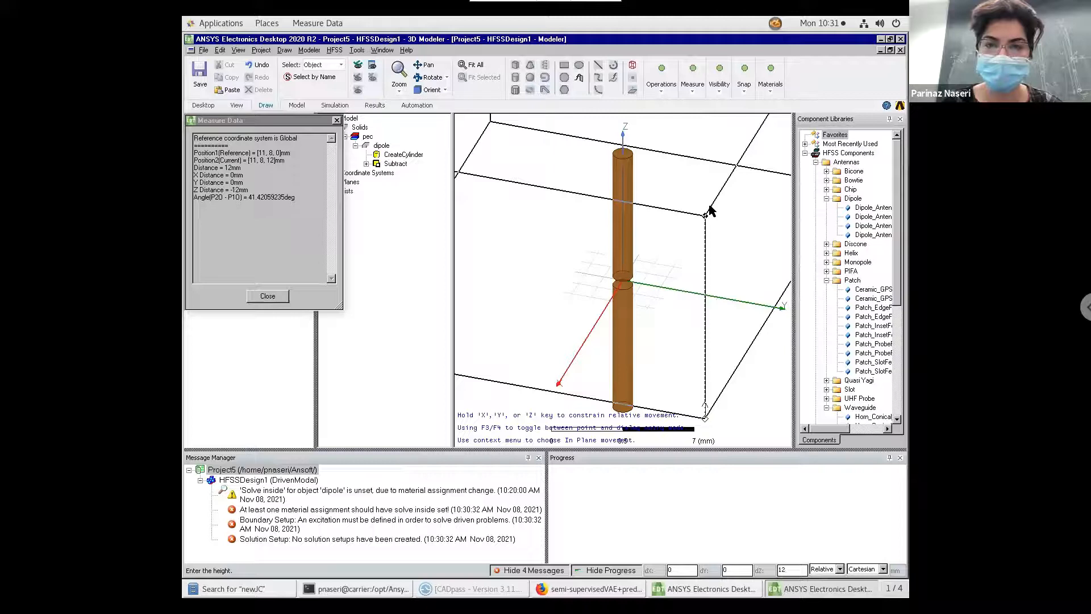
{"action": "left_click", "coordinate": [708, 208]}
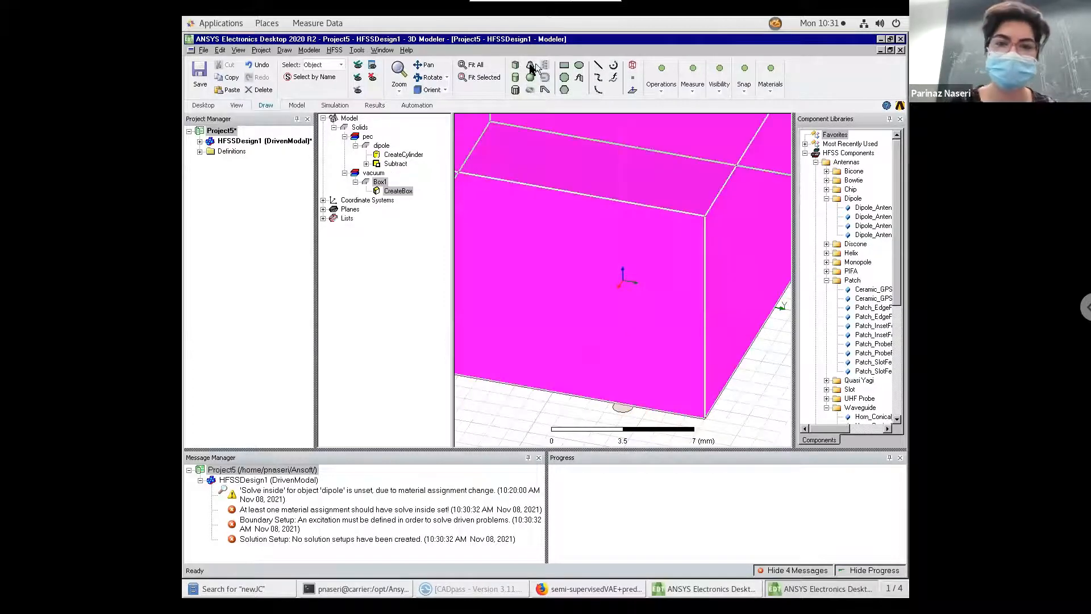
Open the creation properties of the new vacuum box with its position ready for editing.
{"action": "left_click", "coordinate": [405, 192]}
{"action": "double_click", "coordinate": [406, 192]}
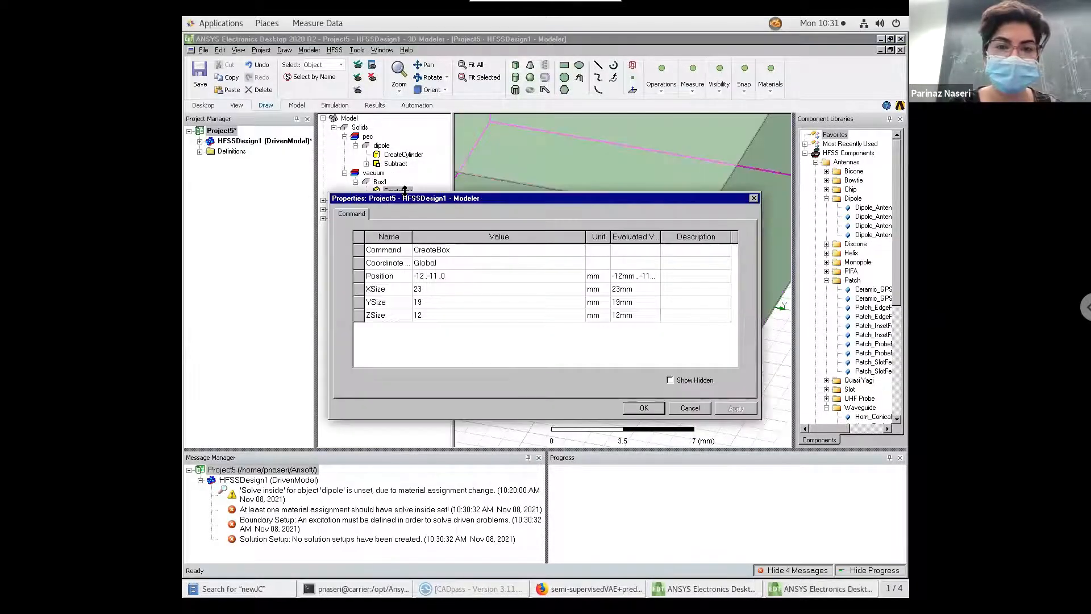
{"action": "left_click", "coordinate": [459, 275]}
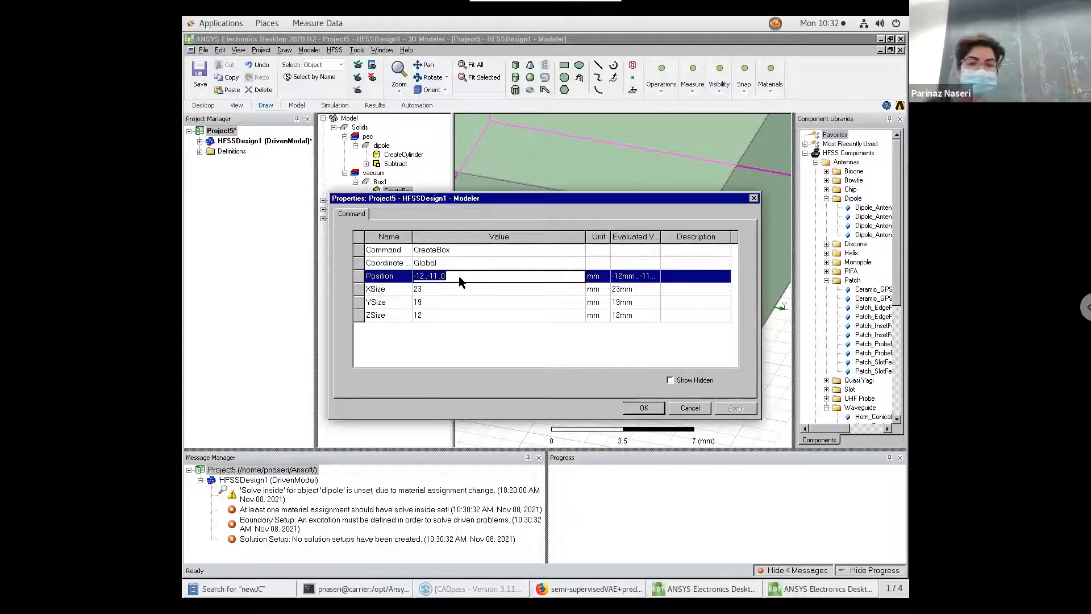
{"action": "type", "text": "r_d"}
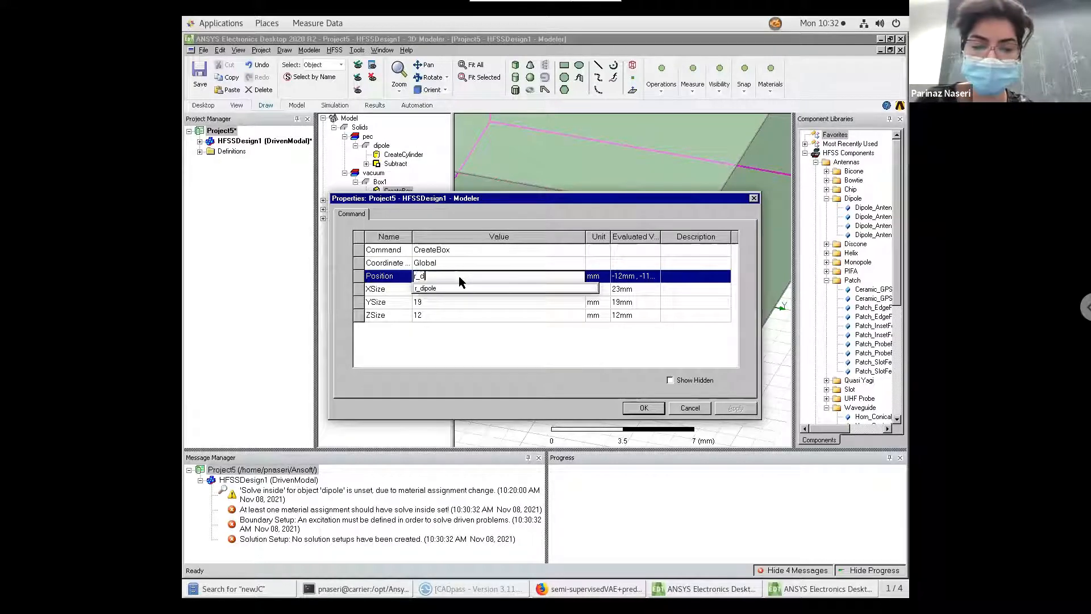
{"action": "type", "text": "ipole"}
{"action": "key", "text": "BackSpace"}
{"action": "key", "text": "BackSpace"}
{"action": "key", "text": "BackSpace"}
{"action": "key", "text": "BackSpace"}
{"action": "key", "text": "BackSpace"}
{"action": "key", "text": "BackSpace"}
{"action": "key", "text": "BackSpace"}
{"action": "key", "text": "BackSpace"}
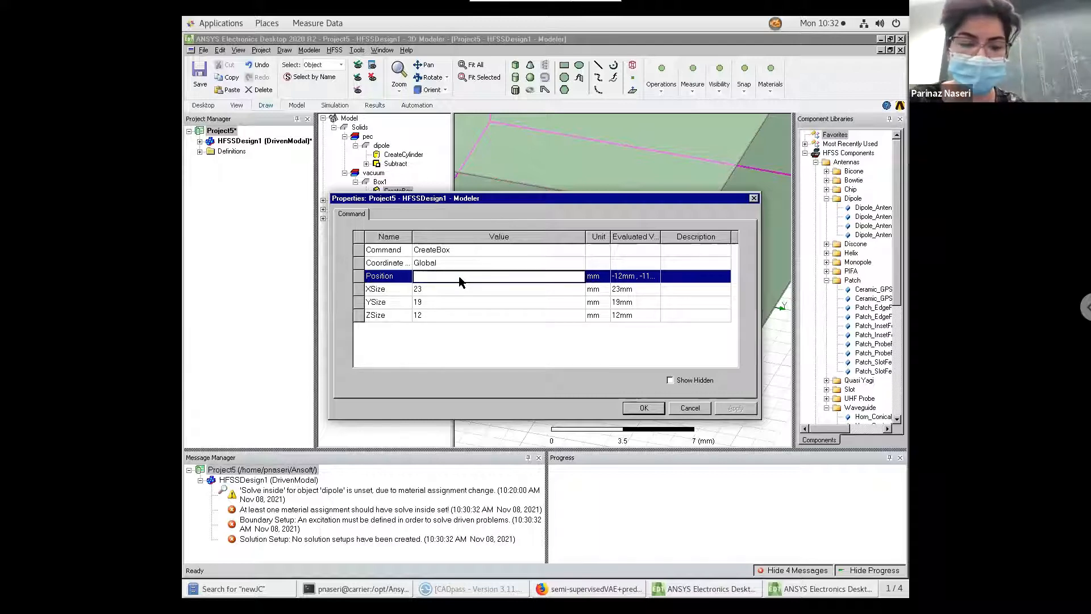
Set the box's position to -l_air_x/2,-l_air_y/2,-l_air_z/2.
{"action": "type", "text": "l_a"}
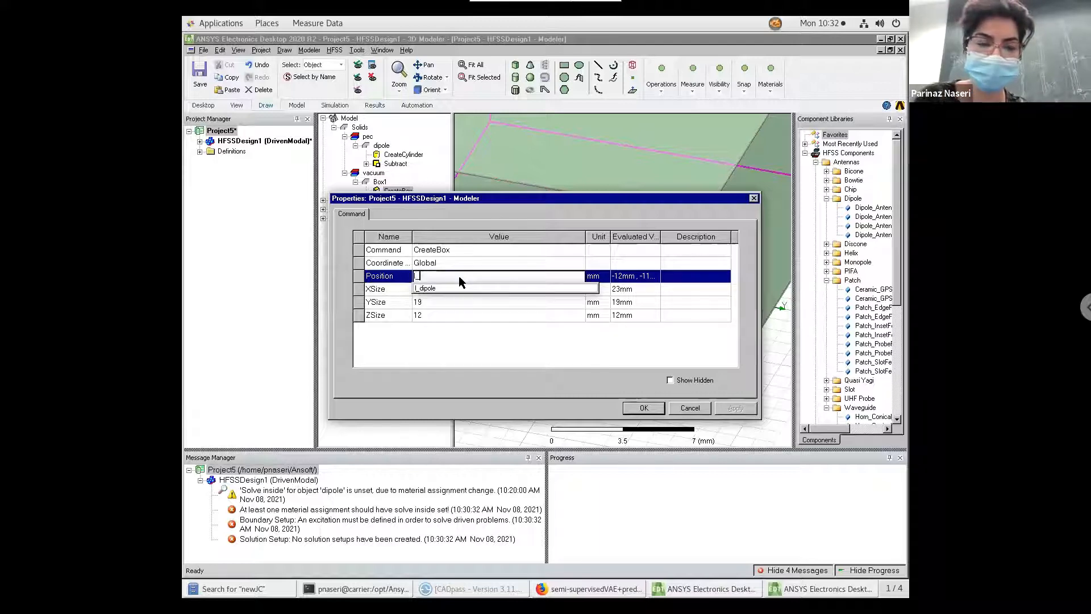
{"action": "key", "text": "Left"}
{"action": "key", "text": "Left"}
{"action": "key", "text": "Left"}
{"action": "key", "text": "Left"}
{"action": "key", "text": "Left"}
{"action": "key", "text": "Right"}
{"action": "key", "text": "Right"}
{"action": "type", "text": "_x/"}
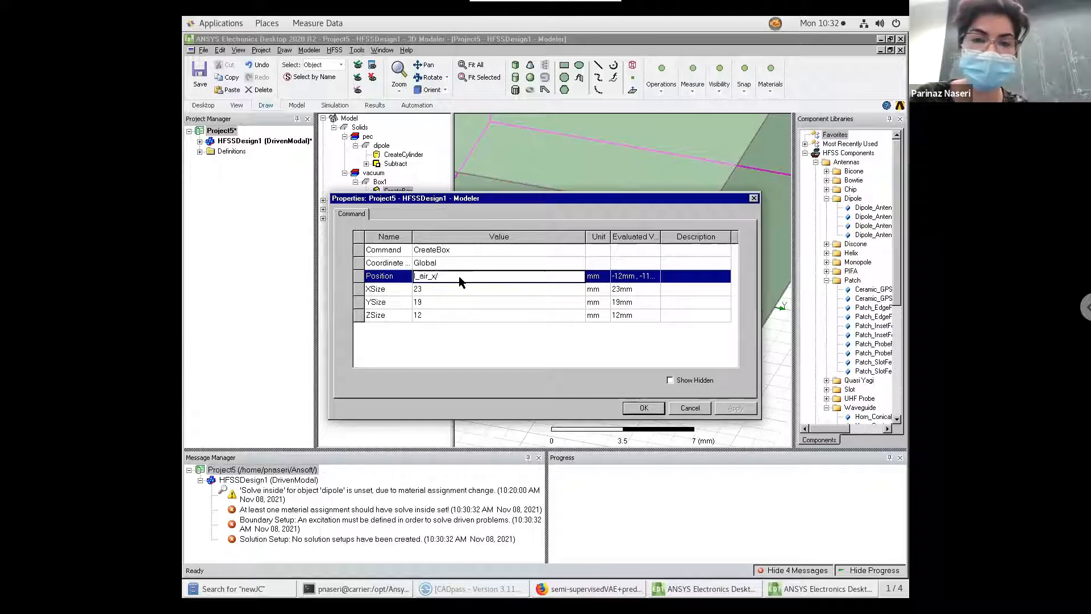
{"action": "key", "text": "Home"}
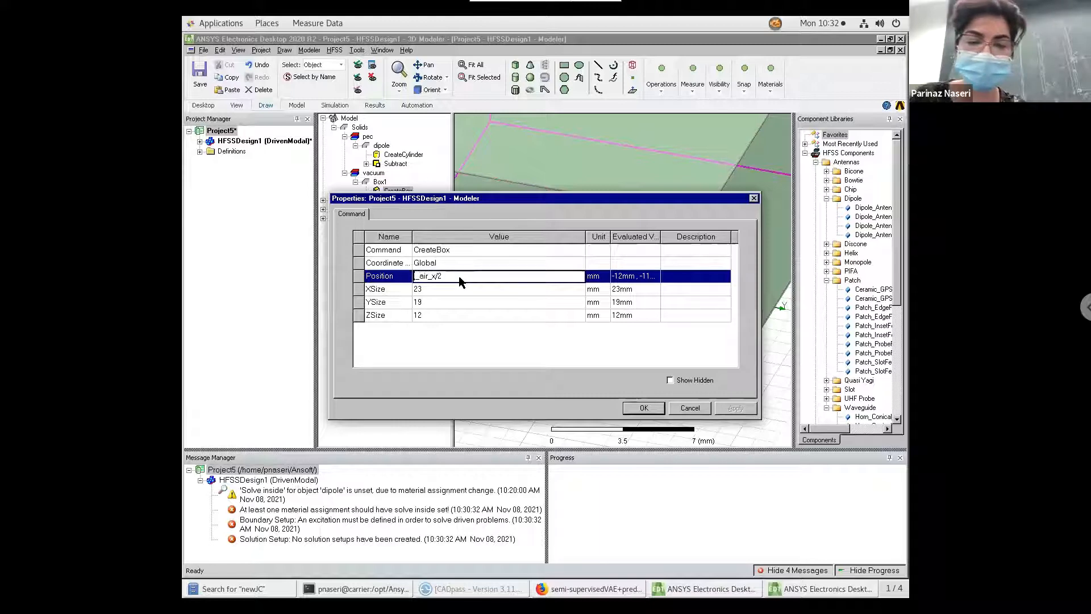
{"action": "type", "text": "-"}
{"action": "key", "text": "Right"}
{"action": "key", "text": "Right"}
{"action": "key", "text": "Right"}
{"action": "key", "text": "Right"}
{"action": "key", "text": "Right"}
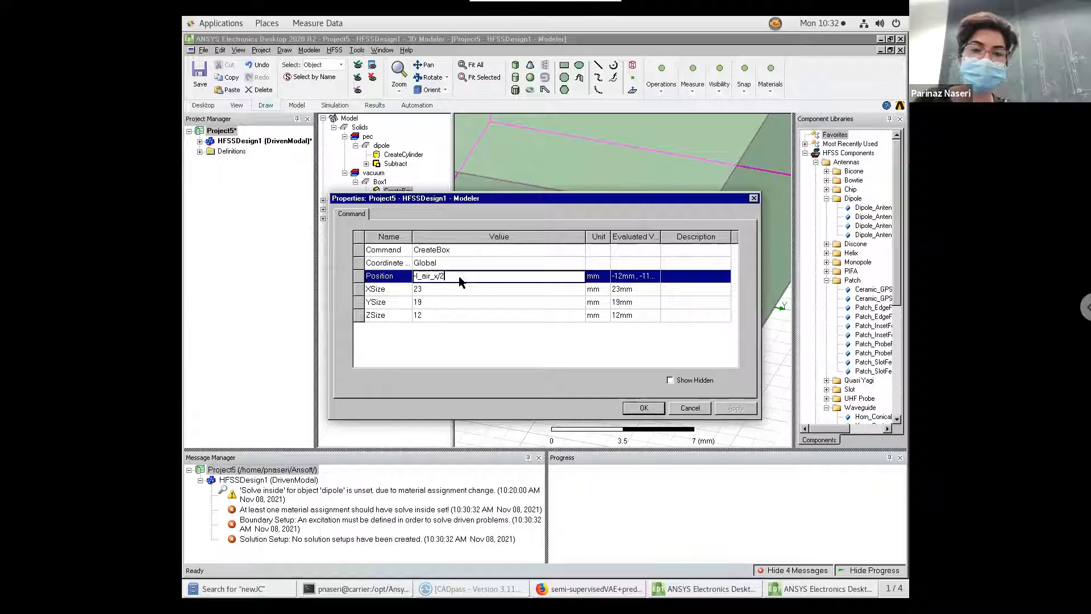
{"action": "type", "text": ",-l_air"}
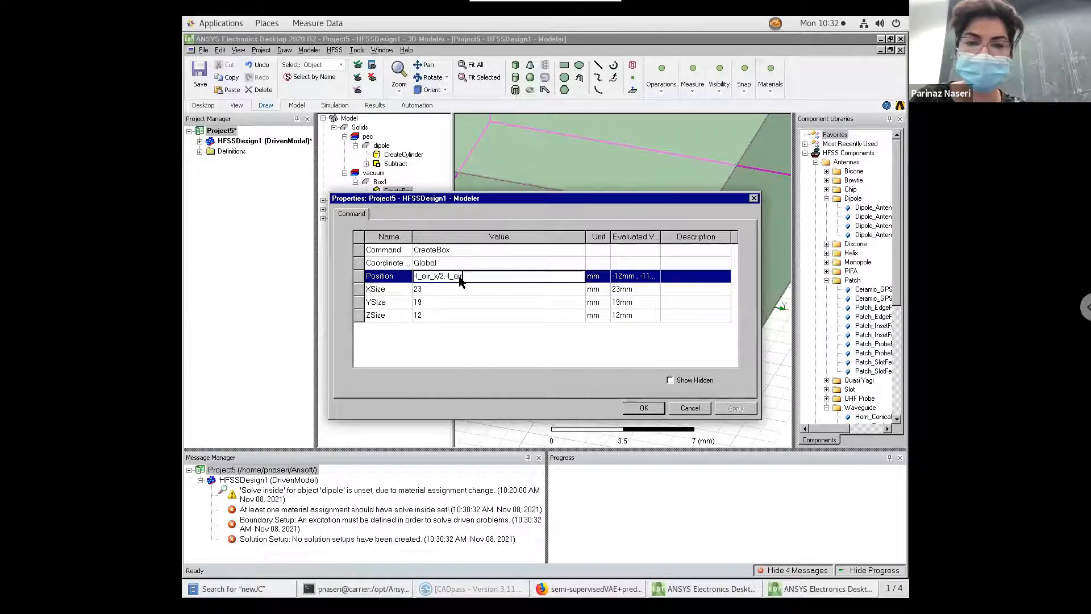
{"action": "type", "text": "_y/2"}
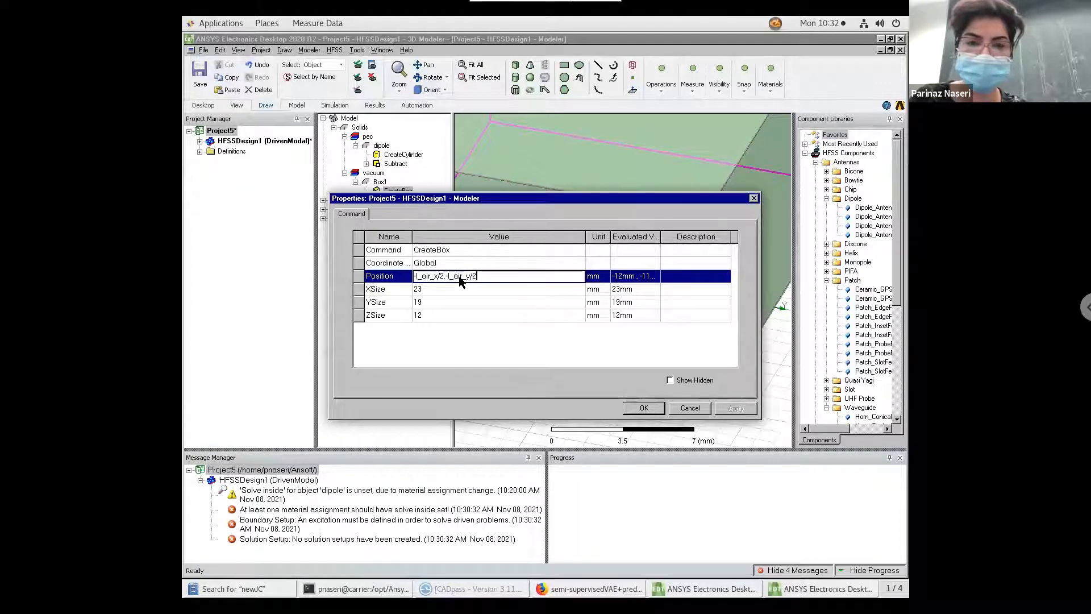
{"action": "type", "text": ",-l"}
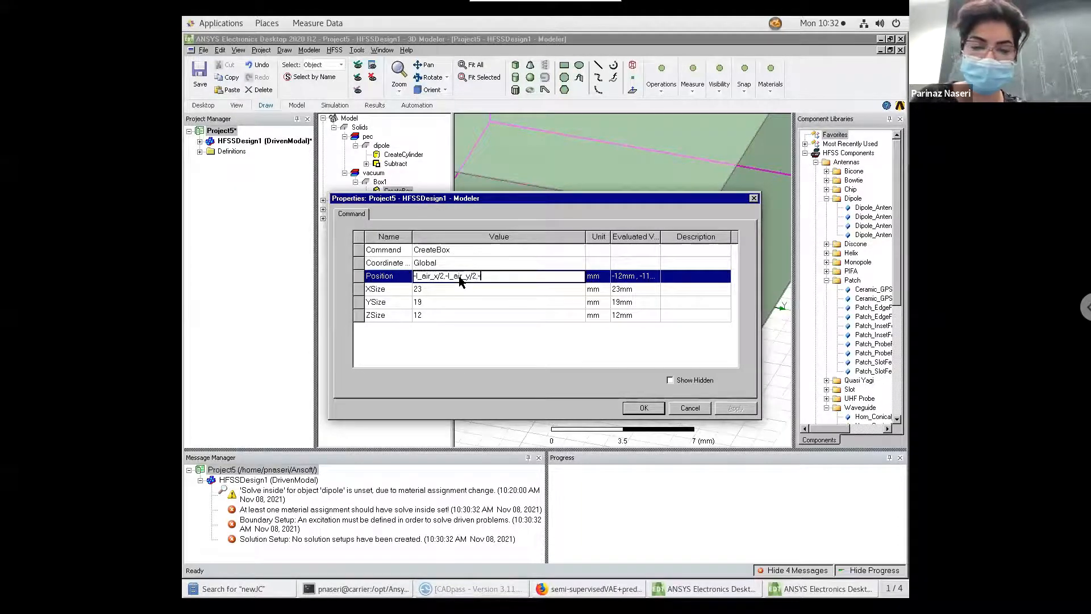
{"action": "type", "text": "_air"}
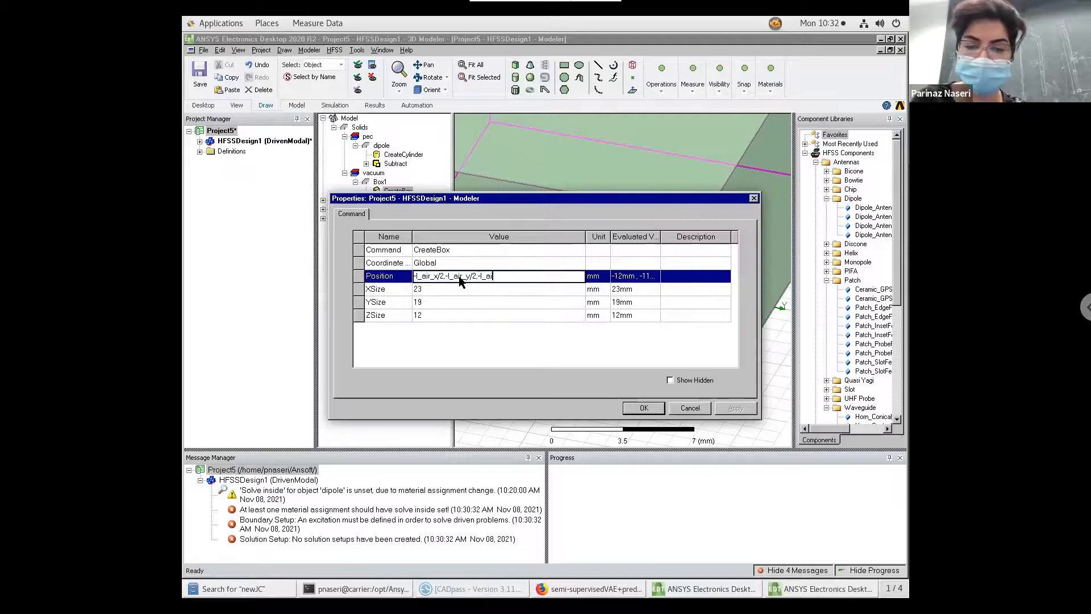
{"action": "type", "text": "_z/2"}
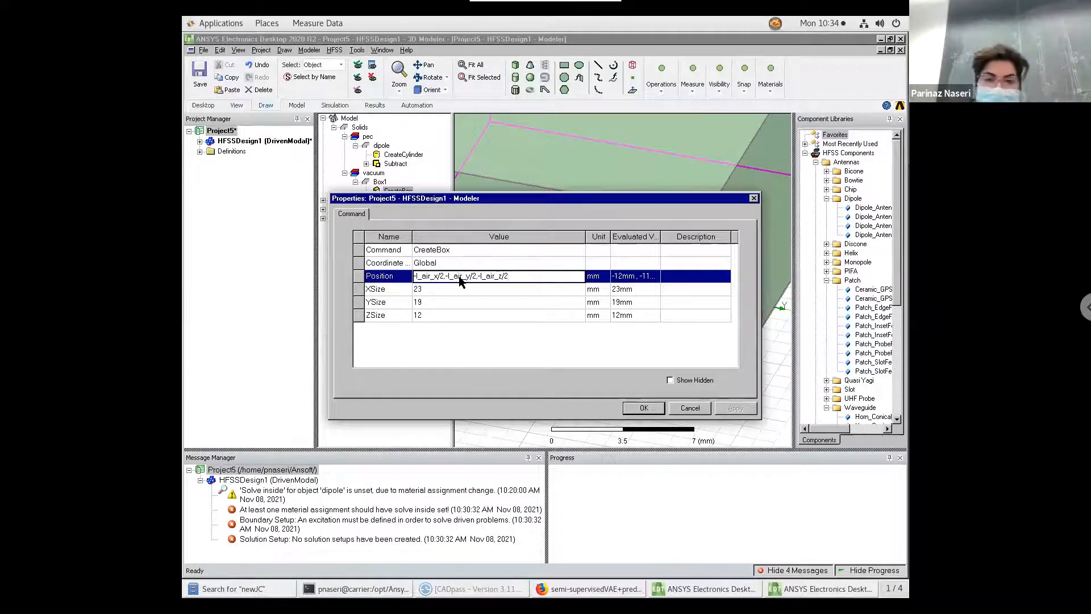
{"action": "key", "text": "Return"}
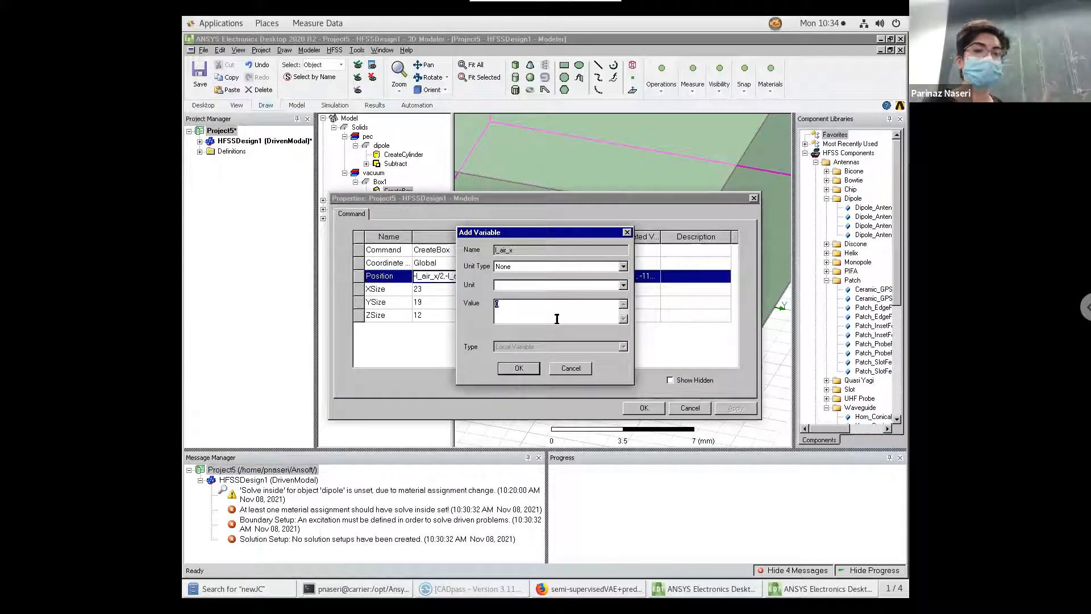
Define the new variable l_air_x as r_dipole+lambda/4 and the variable lambda as 30mm.
{"action": "type", "text": "r_"}
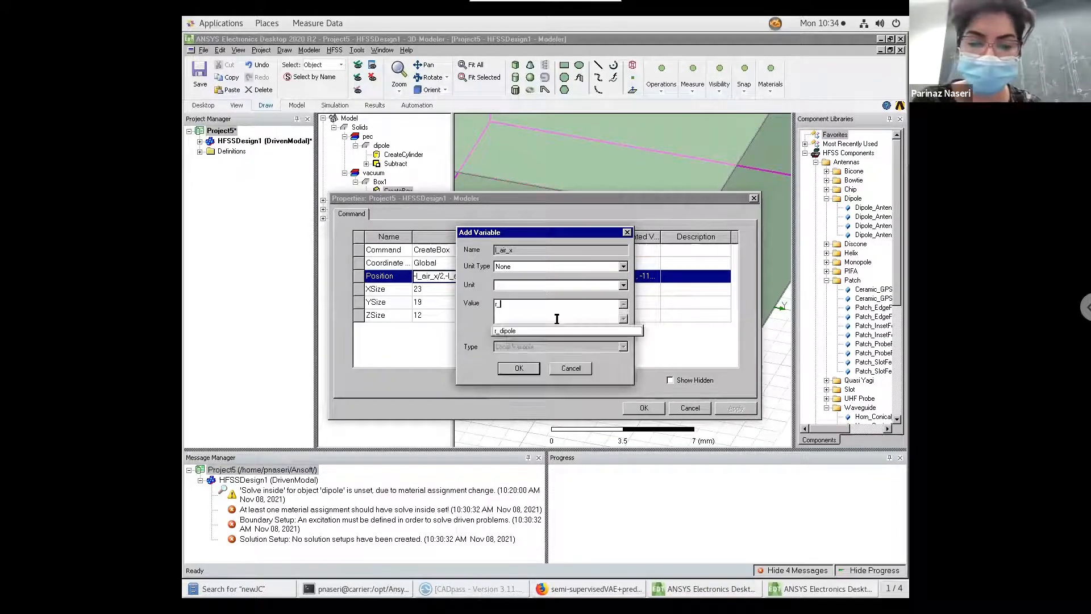
{"action": "type", "text": "dipole+"}
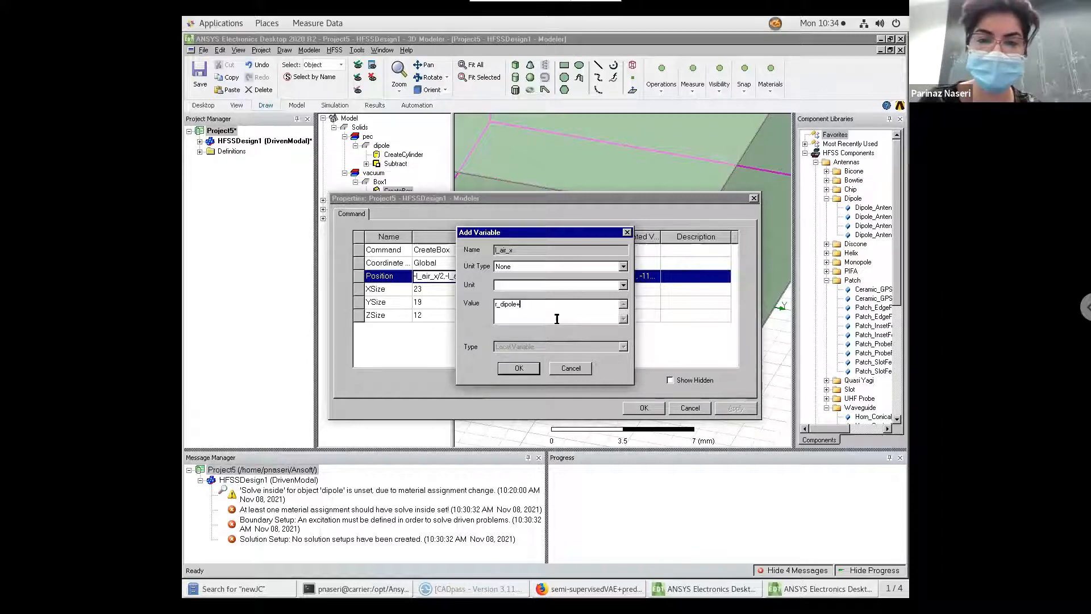
{"action": "type", "text": "lambd"}
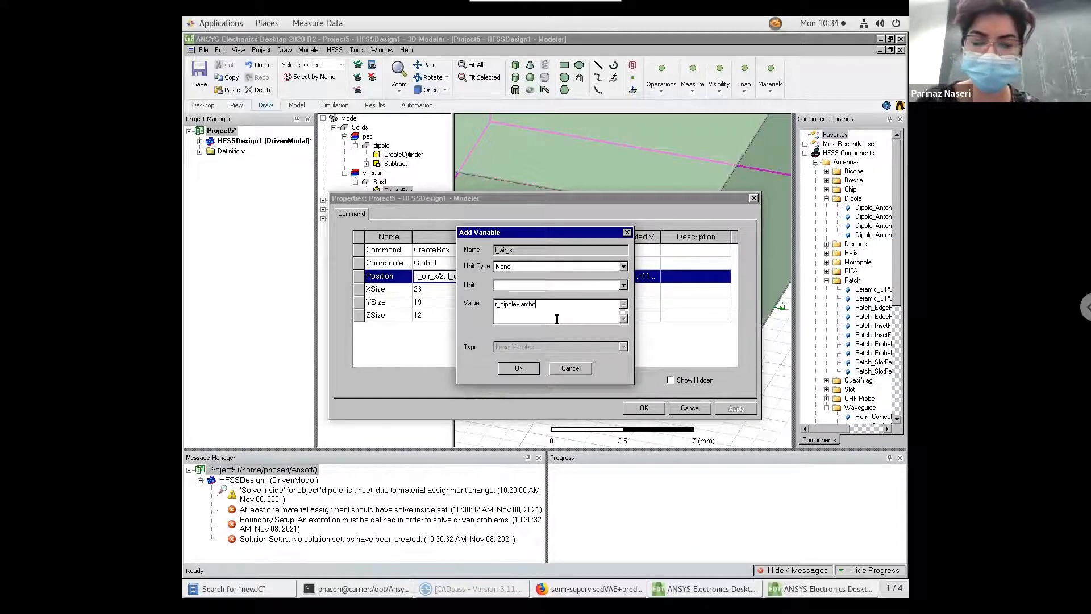
{"action": "type", "text": "a/4"}
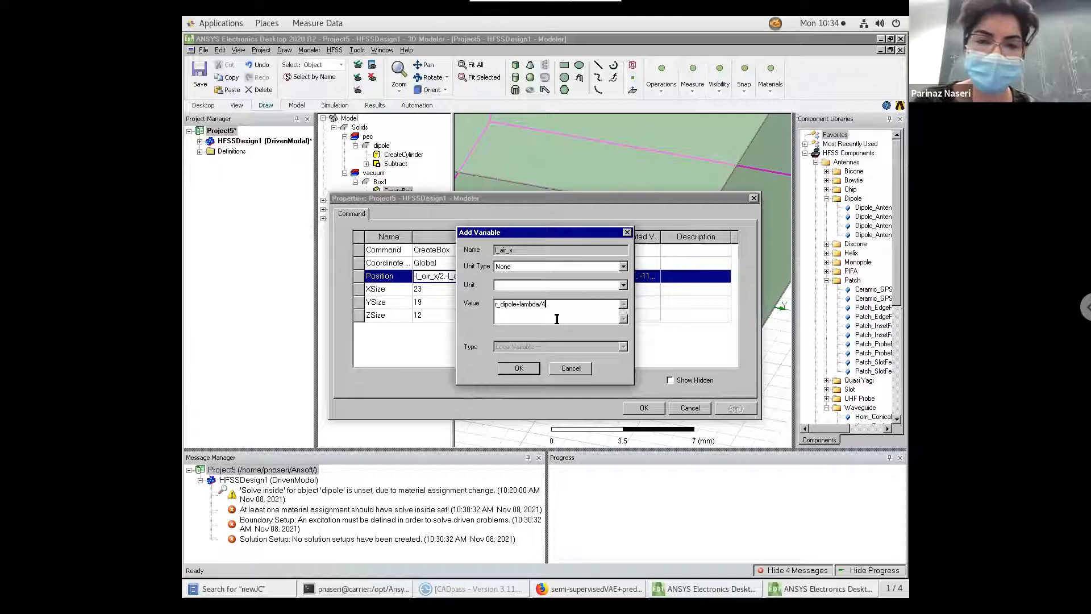
{"action": "left_click", "coordinate": [524, 369]}
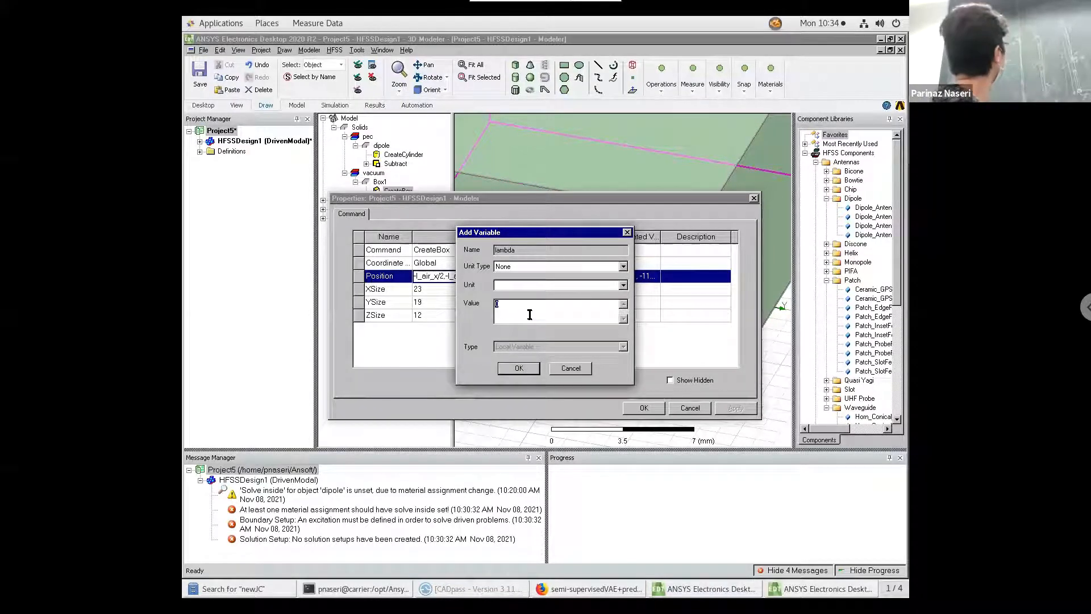
{"action": "type", "text": "30mm"}
{"action": "key", "text": "Return"}
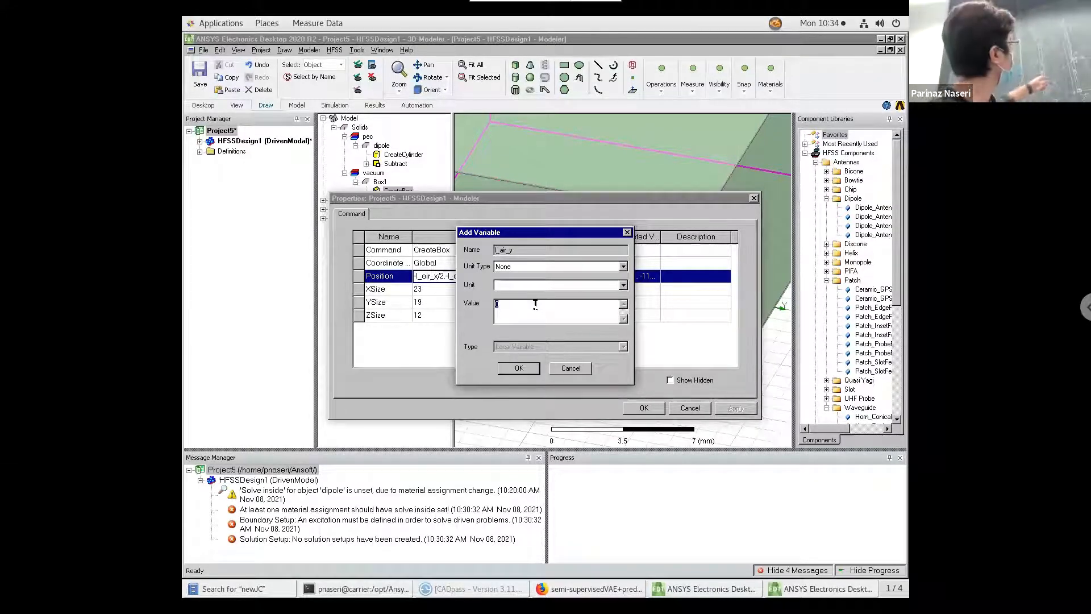
Define the new variable l_air_y as r_dipole+lambda/4 and the new variable l_air_z as l_dipole+lambda/2.
{"action": "type", "text": "r"}
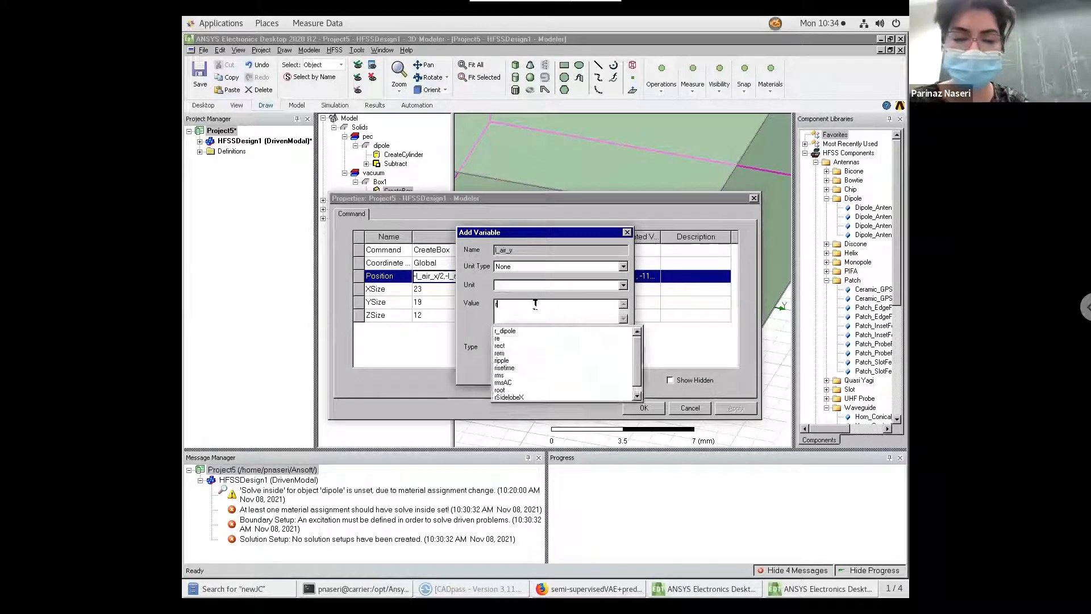
{"action": "type", "text": "_dipole+lambda/4"}
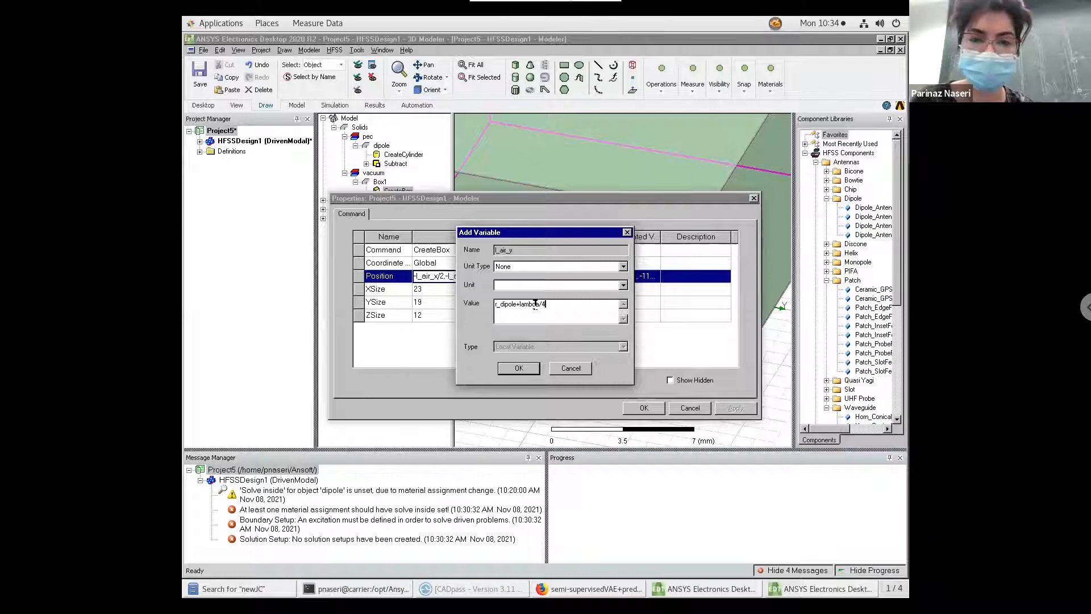
{"action": "key", "text": "Return"}
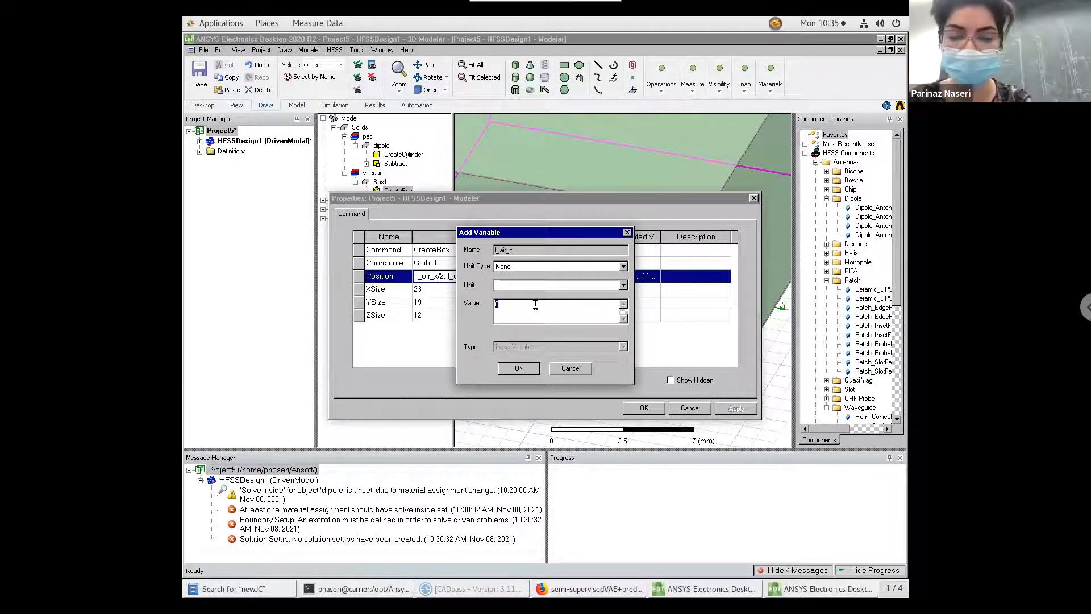
{"action": "type", "text": "l_dipole"}
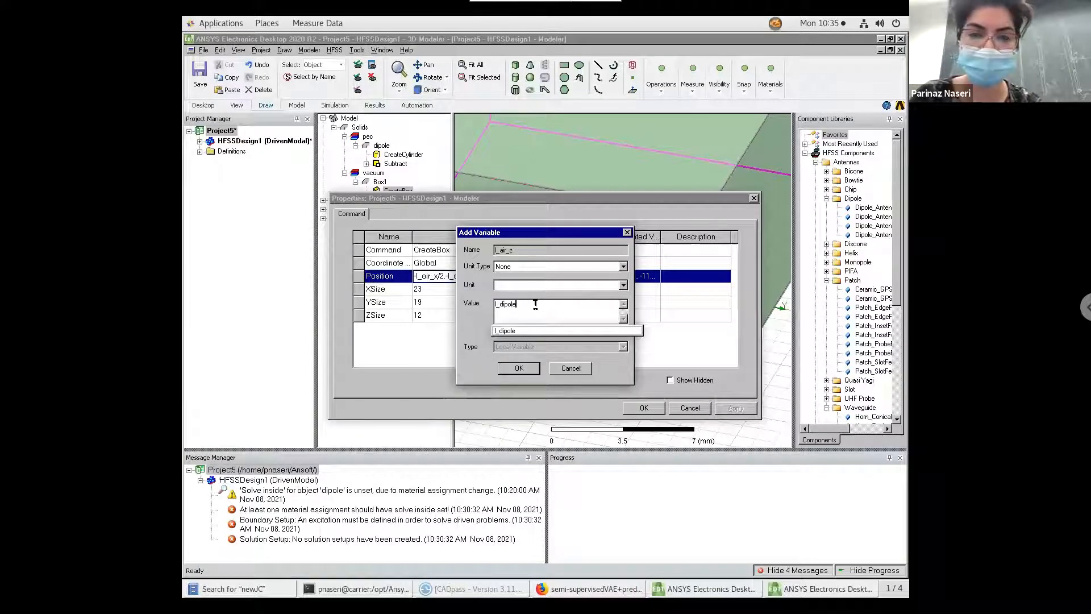
{"action": "type", "text": "+lambda"}
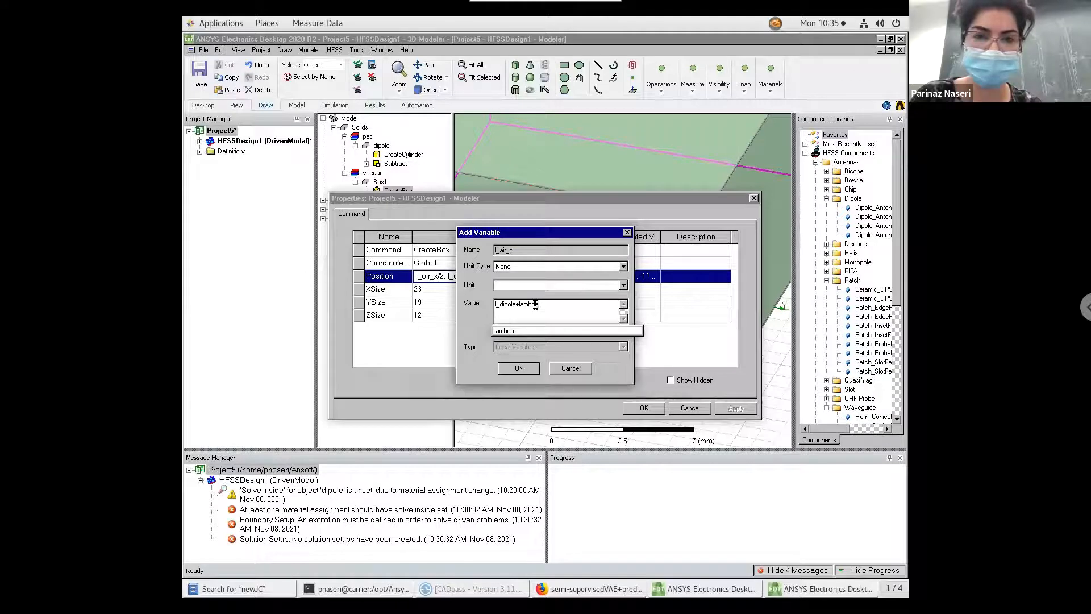
{"action": "type", "text": "/"}
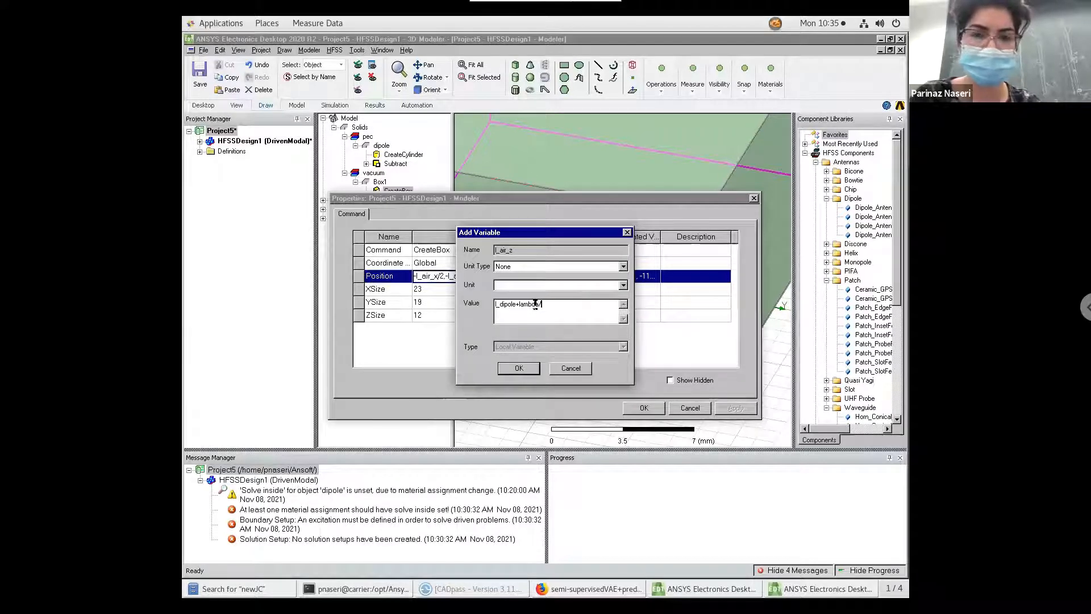
{"action": "type", "text": "2"}
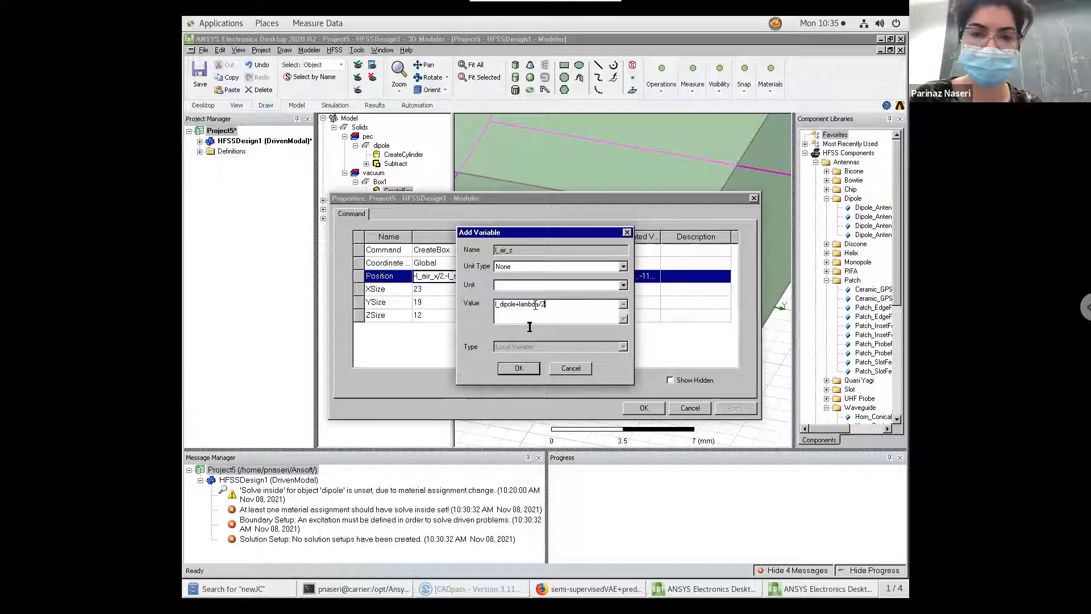
{"action": "left_click", "coordinate": [518, 368]}
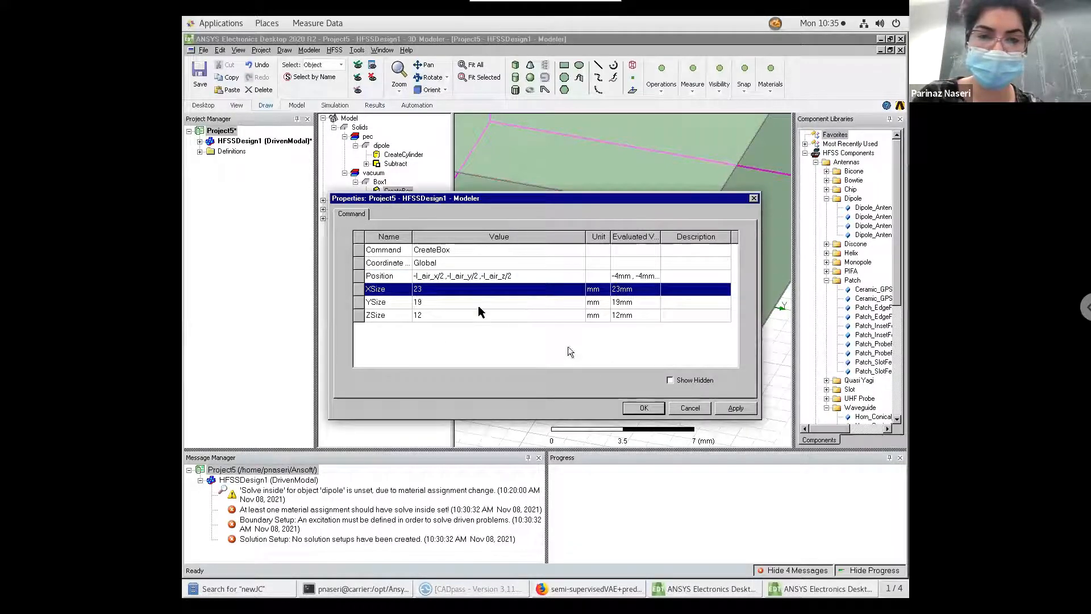
Set the vacuum box's XSize to l_air_x, YSize to l_air_y and ZSize to l_air_z, and apply the properties.
{"action": "left_click", "coordinate": [443, 296]}
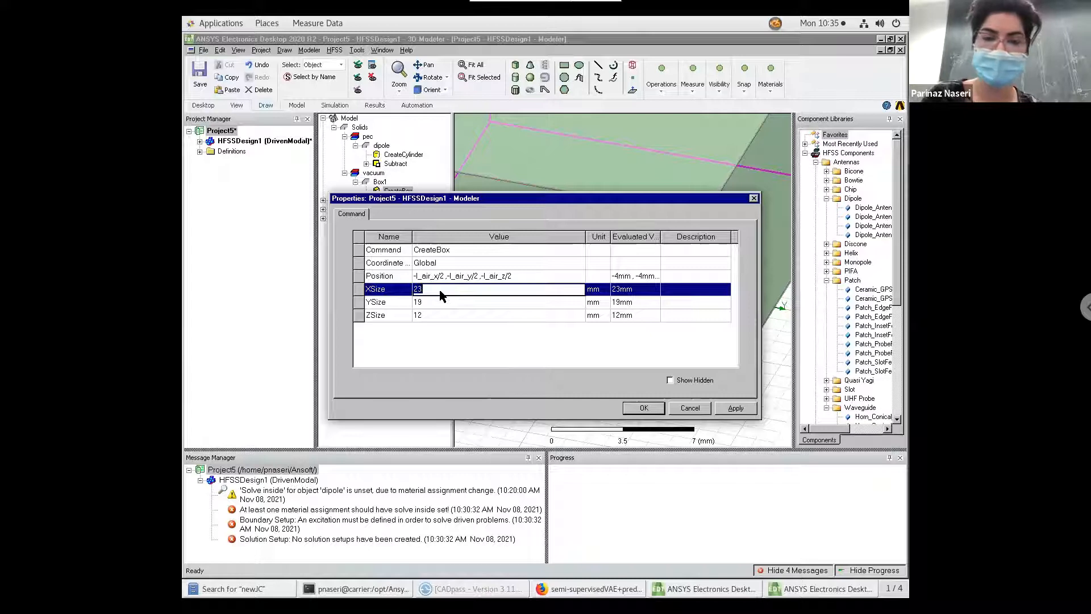
{"action": "type", "text": "l_ai"}
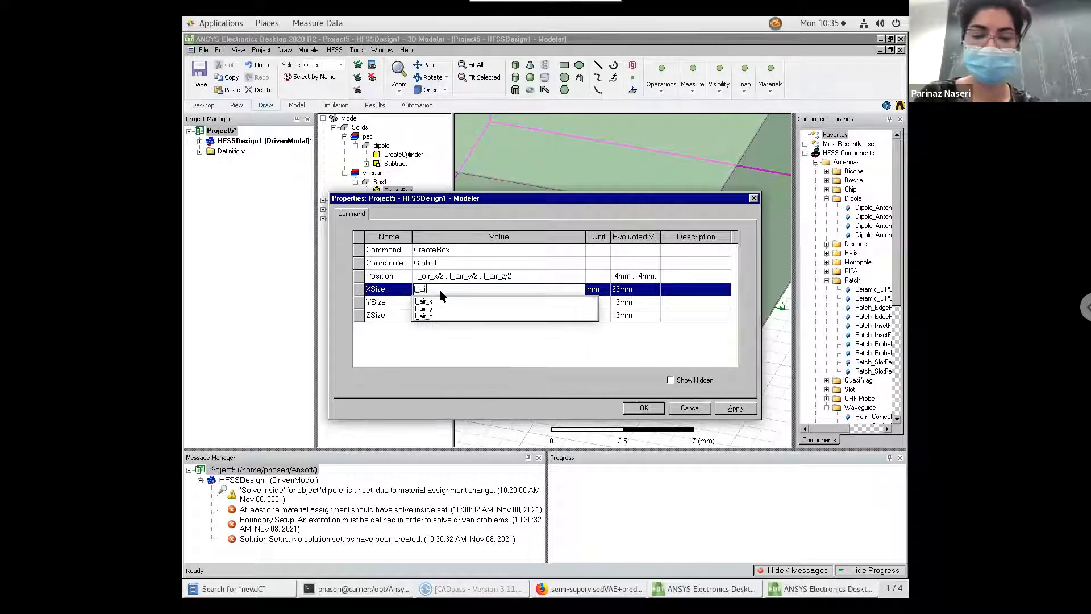
{"action": "type", "text": "r_x"}
{"action": "key", "text": "Return"}
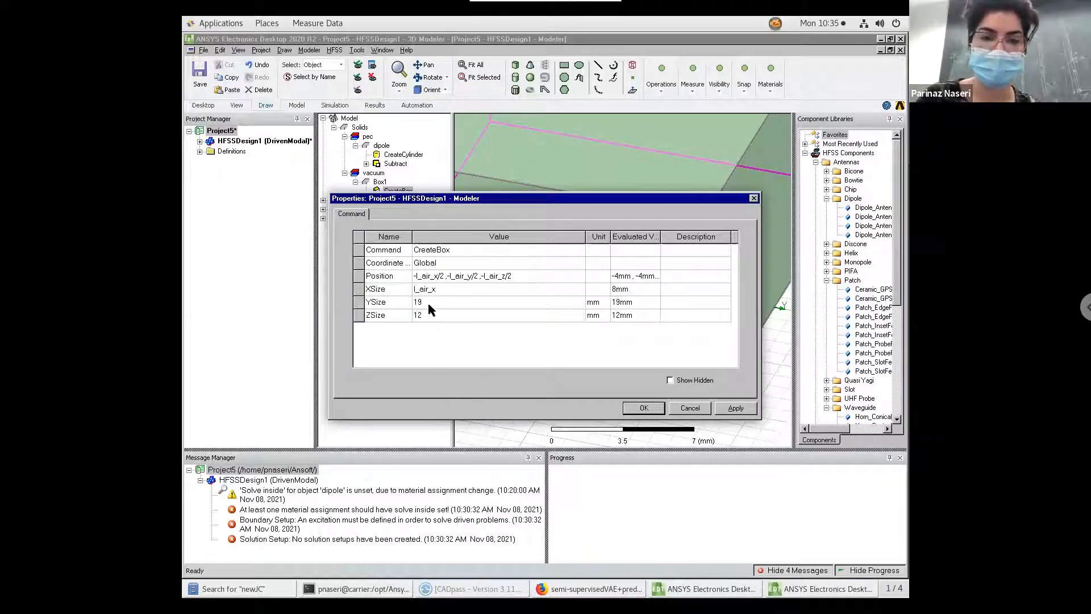
{"action": "left_click", "coordinate": [429, 304]}
{"action": "type", "text": "l_air"}
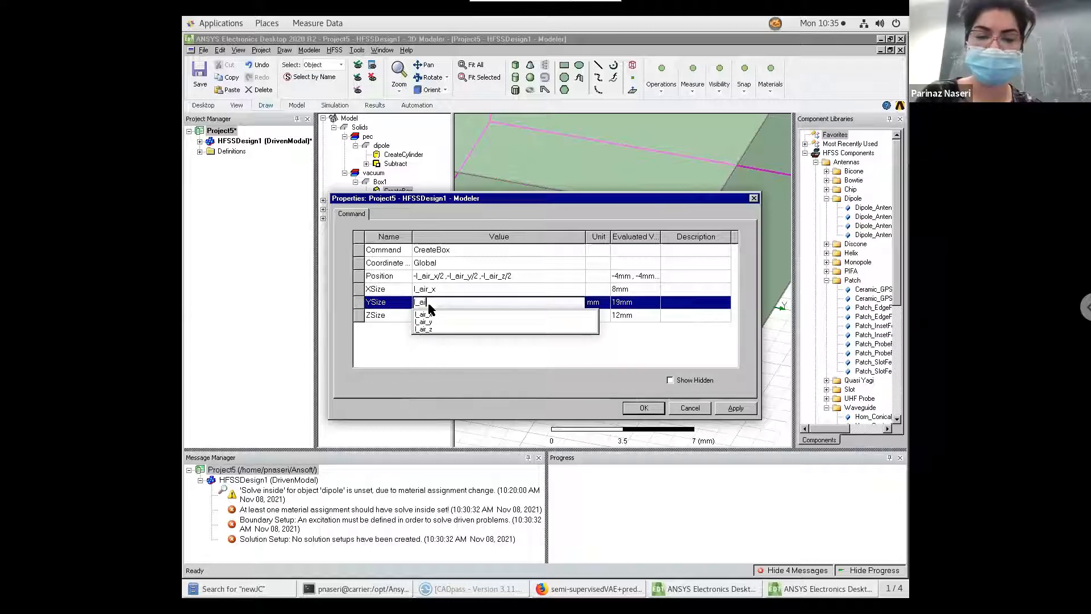
{"action": "type", "text": "_y"}
{"action": "key", "text": "Return"}
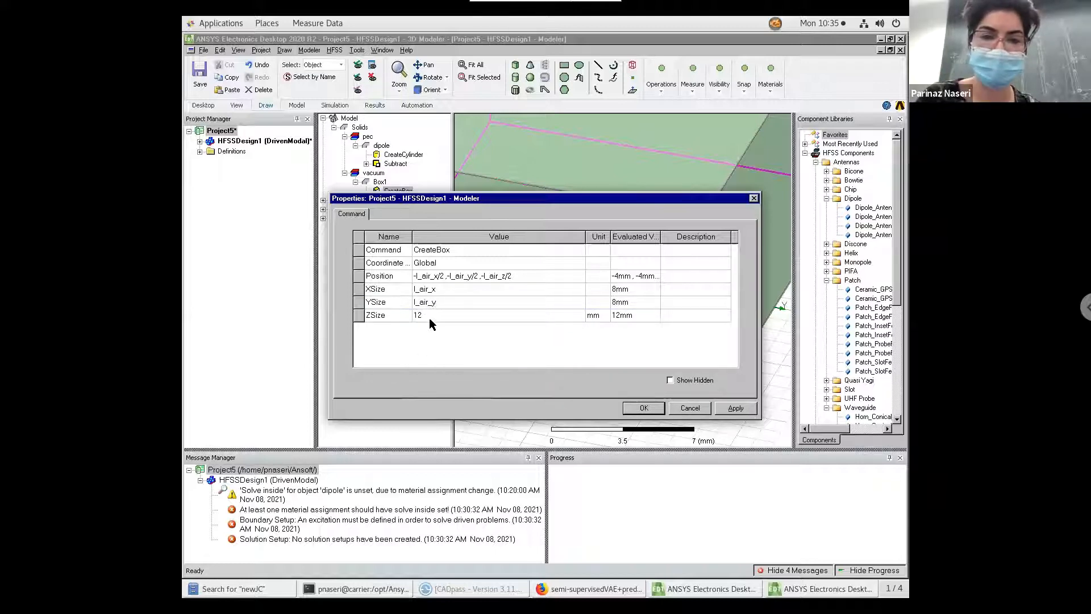
{"action": "left_click", "coordinate": [428, 318]}
{"action": "type", "text": "l_ai"}
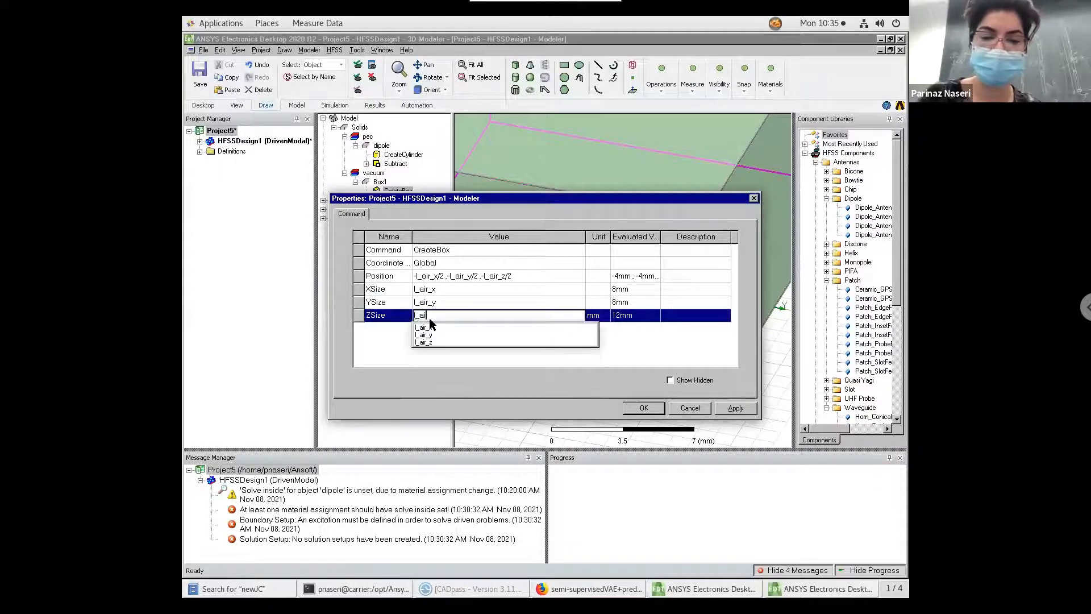
{"action": "type", "text": "r_z"}
{"action": "key", "text": "Return"}
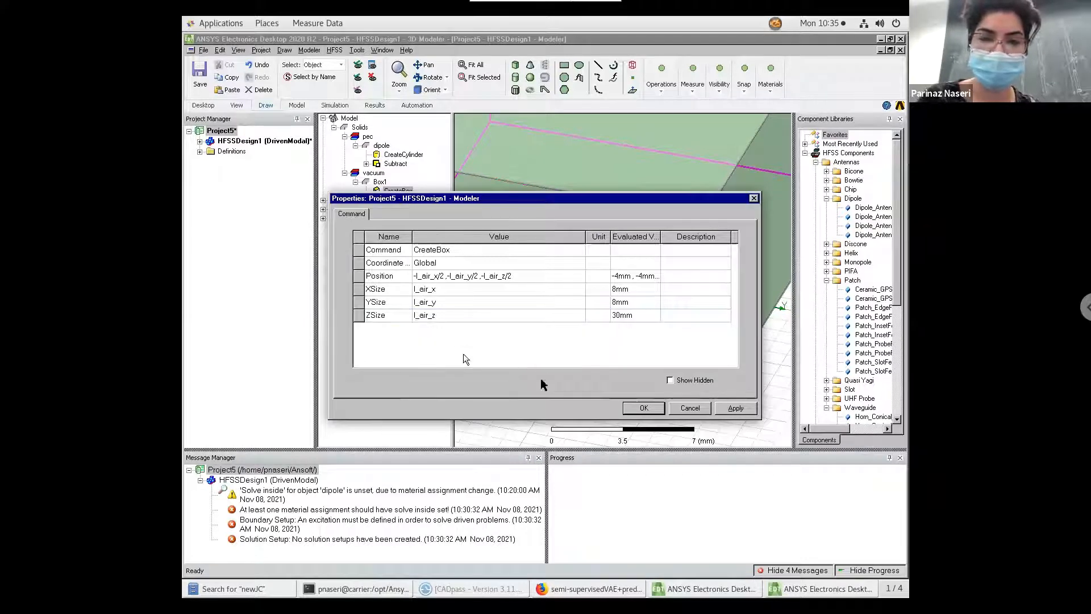
{"action": "left_click", "coordinate": [639, 408]}
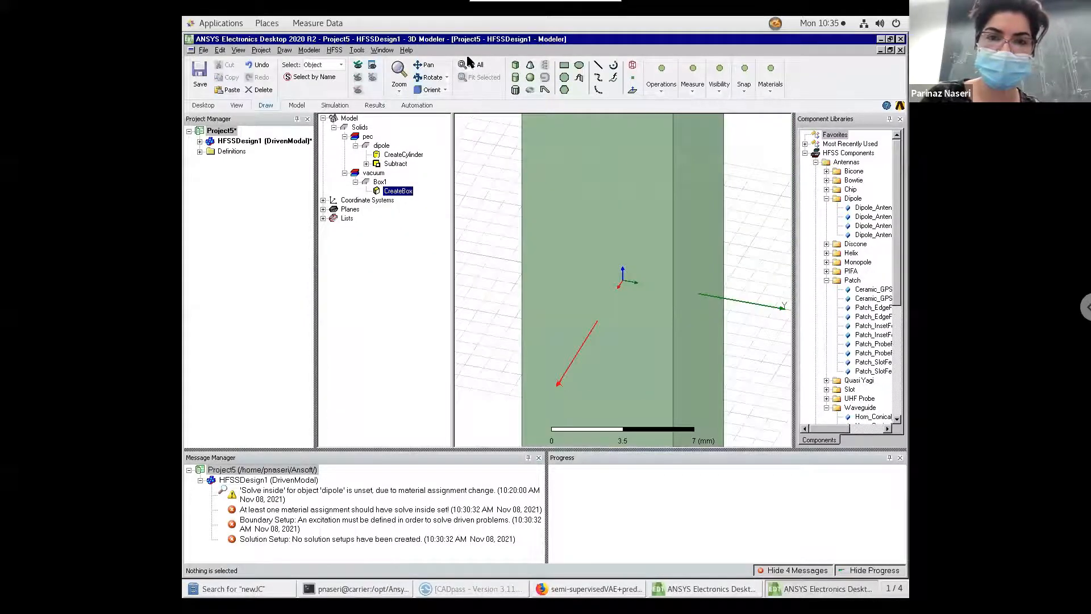
Display the vacuum box as a wireframe so the dipole inside it can be seen.
{"action": "left_click", "coordinate": [473, 64]}
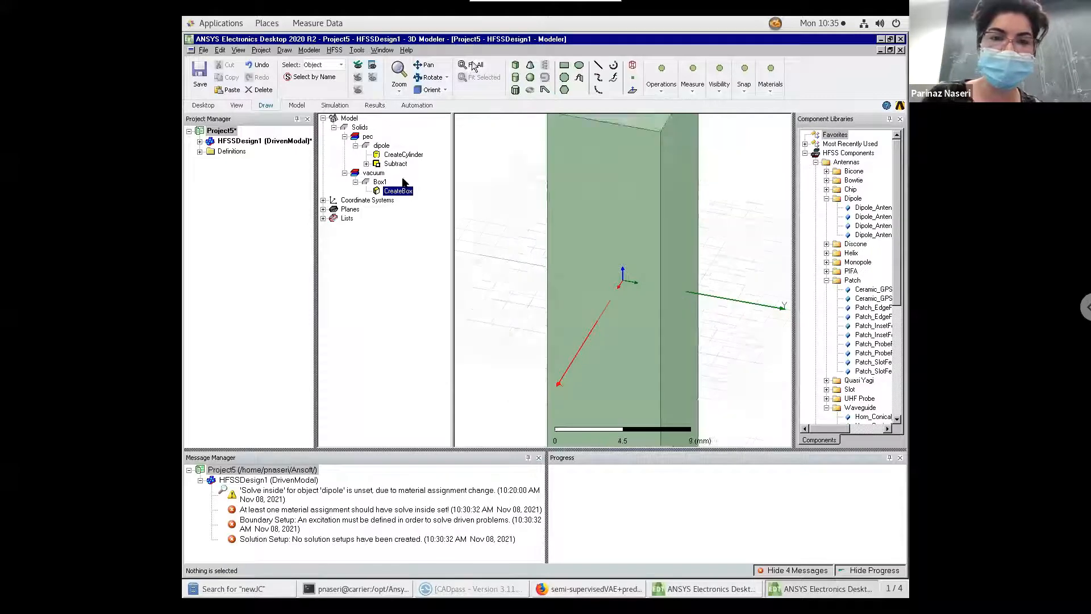
{"action": "double_click", "coordinate": [380, 182]}
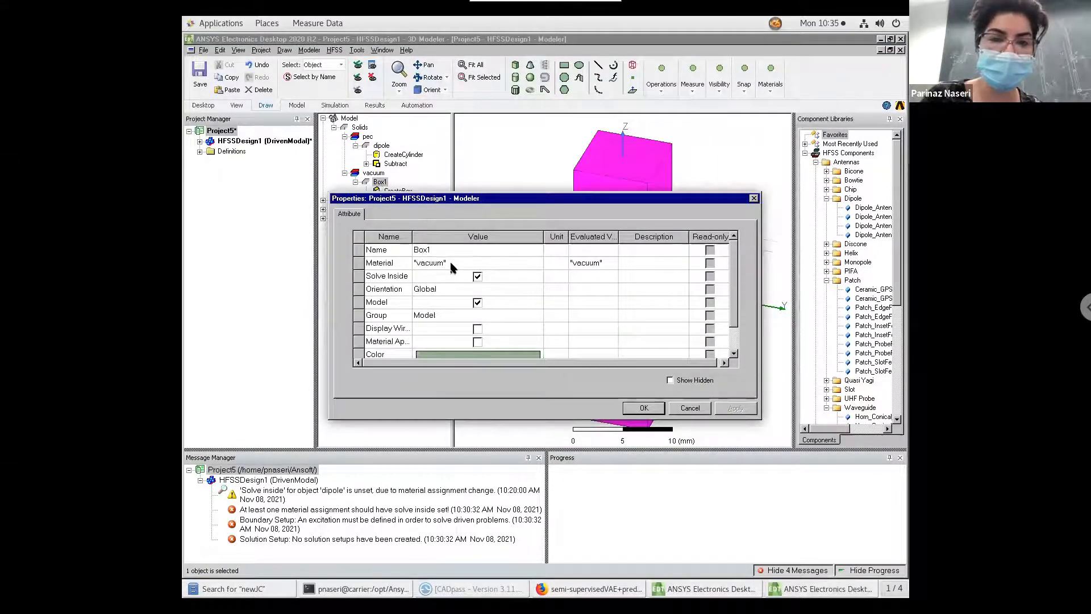
{"action": "left_click", "coordinate": [477, 329]}
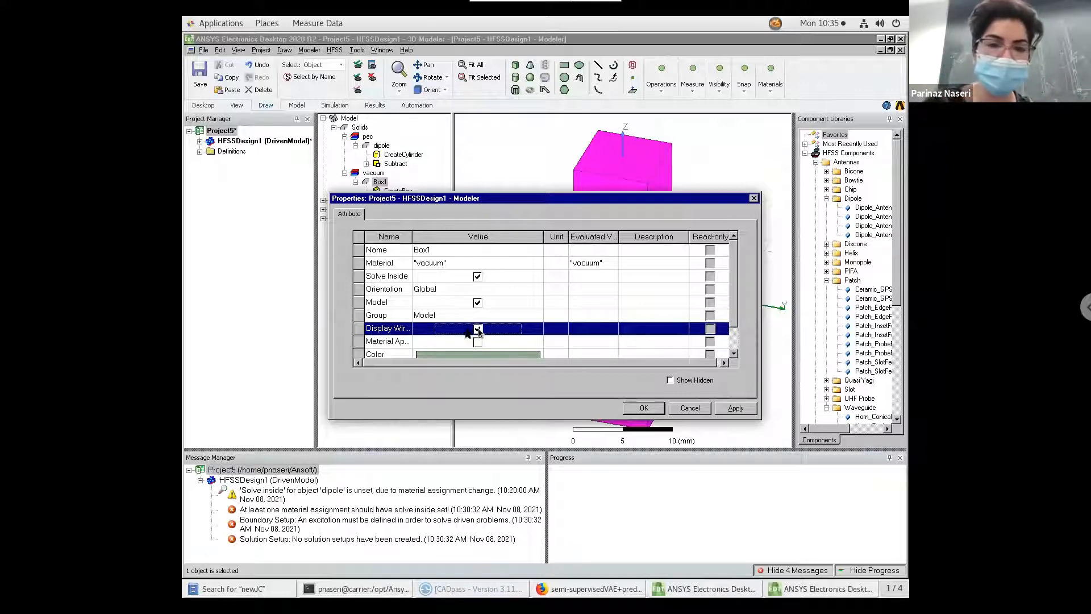
{"action": "left_click", "coordinate": [643, 409]}
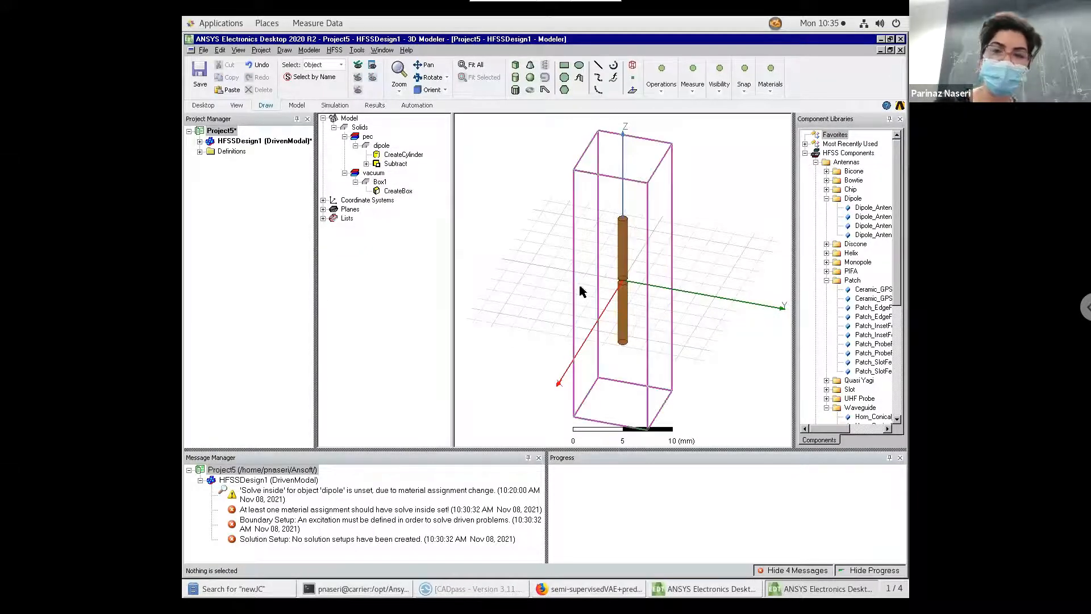
Change the design variable l_air_x to the expression 2*r_dipole+lambda/2.
{"action": "left_click", "coordinate": [330, 51]}
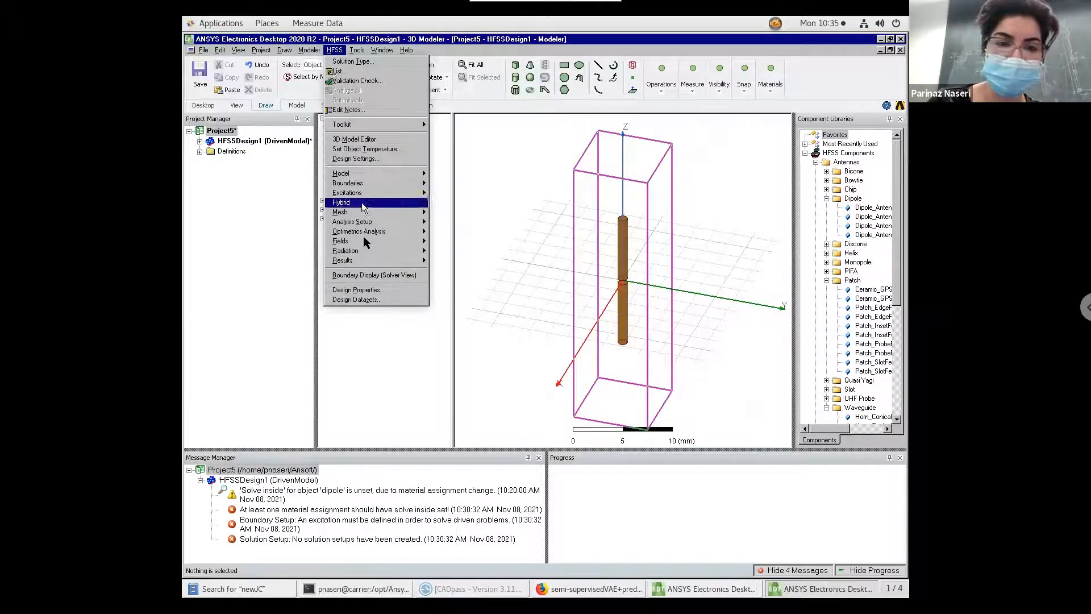
{"action": "left_click", "coordinate": [378, 290]}
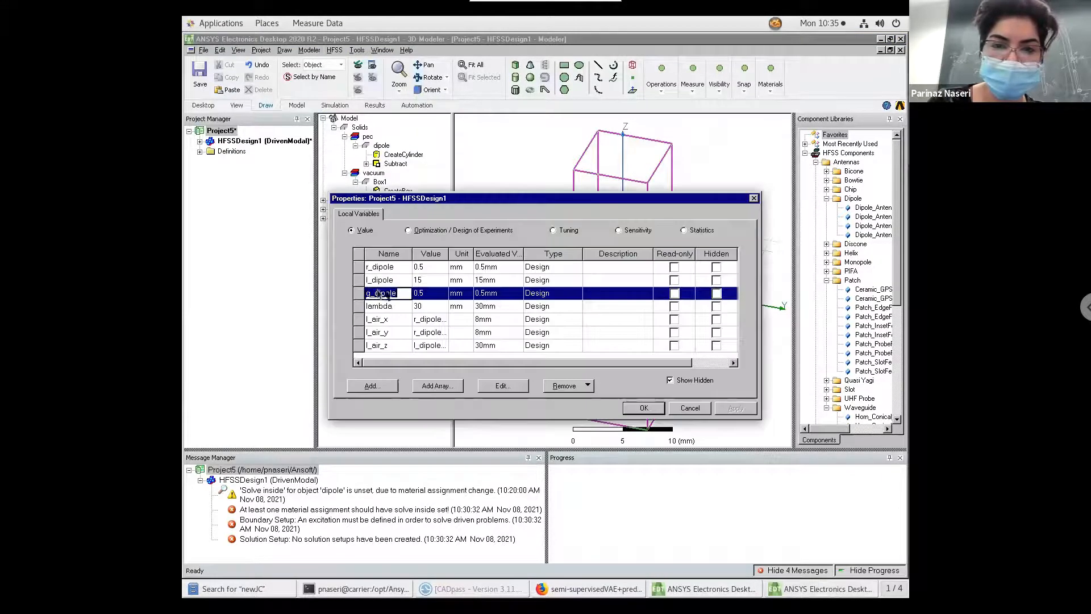
{"action": "left_click", "coordinate": [439, 325]}
{"action": "left_click", "coordinate": [502, 387]}
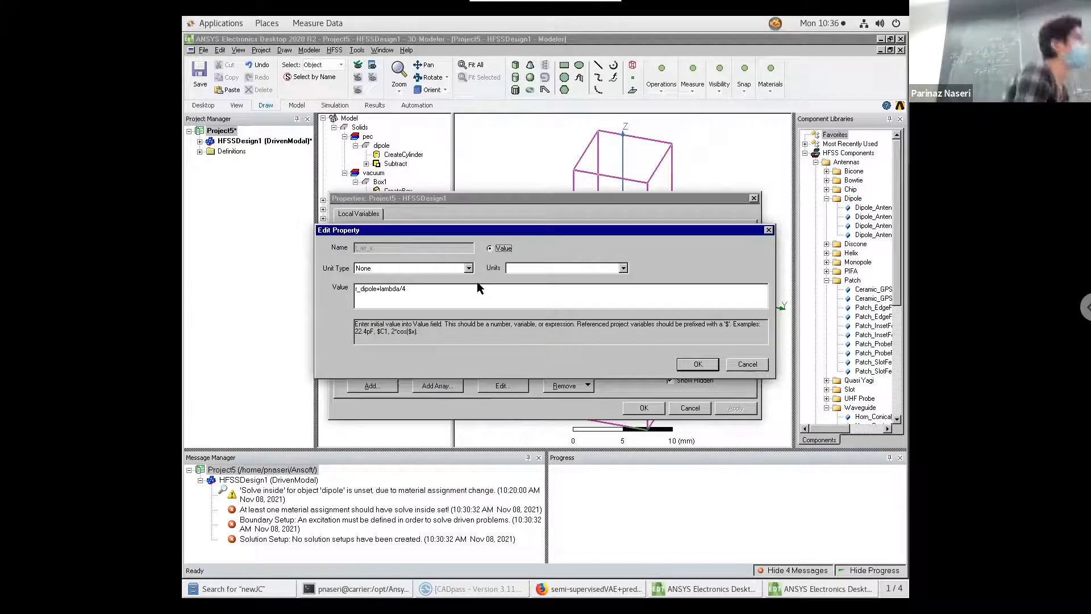
{"action": "left_click", "coordinate": [430, 292]}
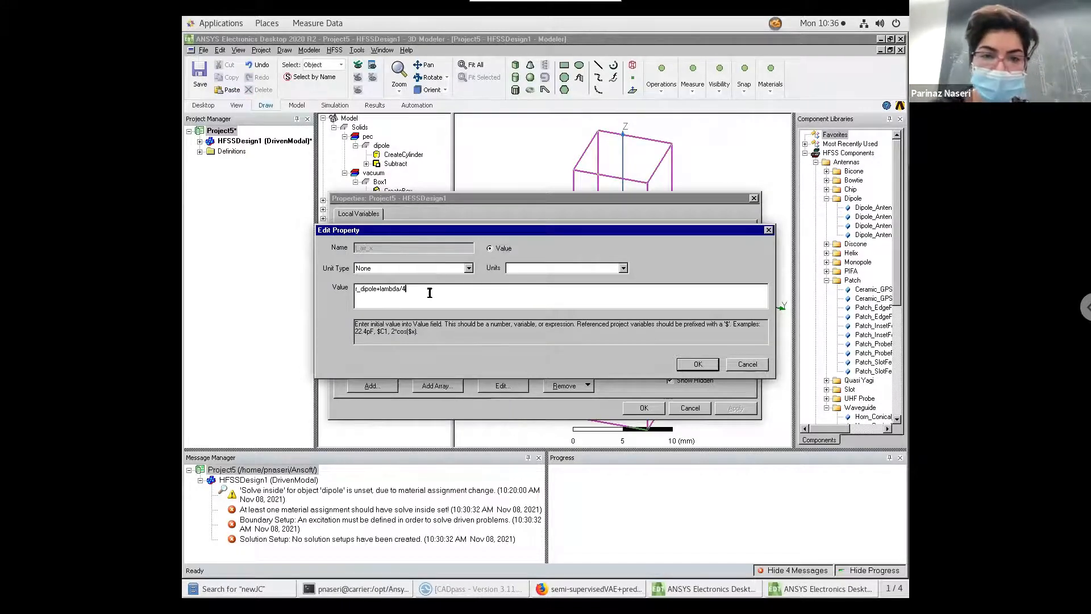
{"action": "left_click", "coordinate": [354, 289]}
{"action": "type", "text": "2*"}
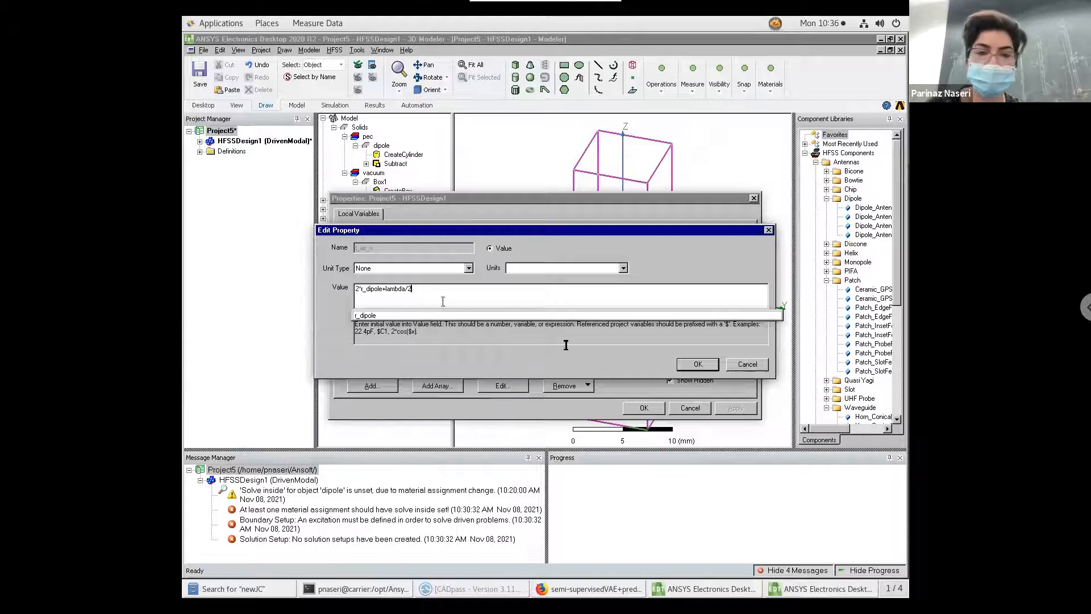
{"action": "left_click", "coordinate": [694, 366]}
{"action": "left_click", "coordinate": [692, 365]}
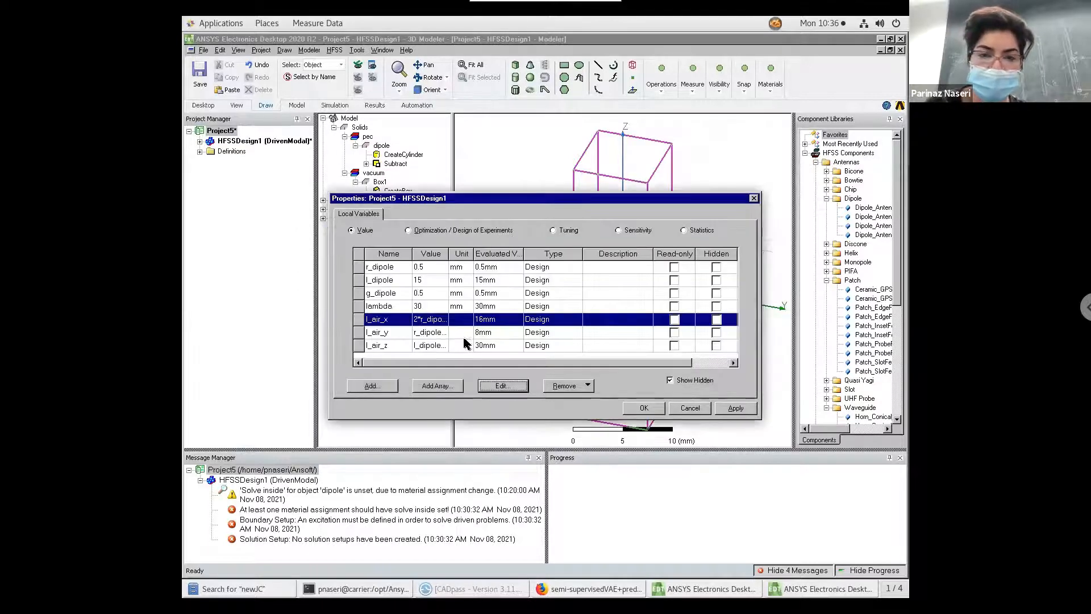
Change the design variable l_air_y to 2*r_dipole+lambda/2 and accept the updated design properties.
{"action": "left_click", "coordinate": [417, 338]}
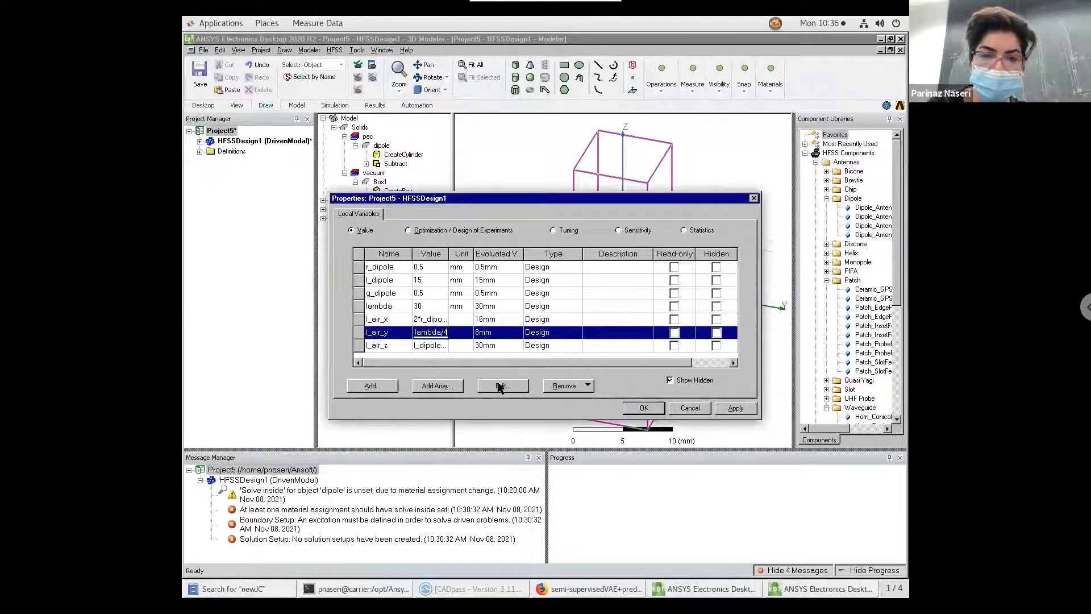
{"action": "left_click", "coordinate": [501, 384]}
{"action": "left_click", "coordinate": [356, 288]}
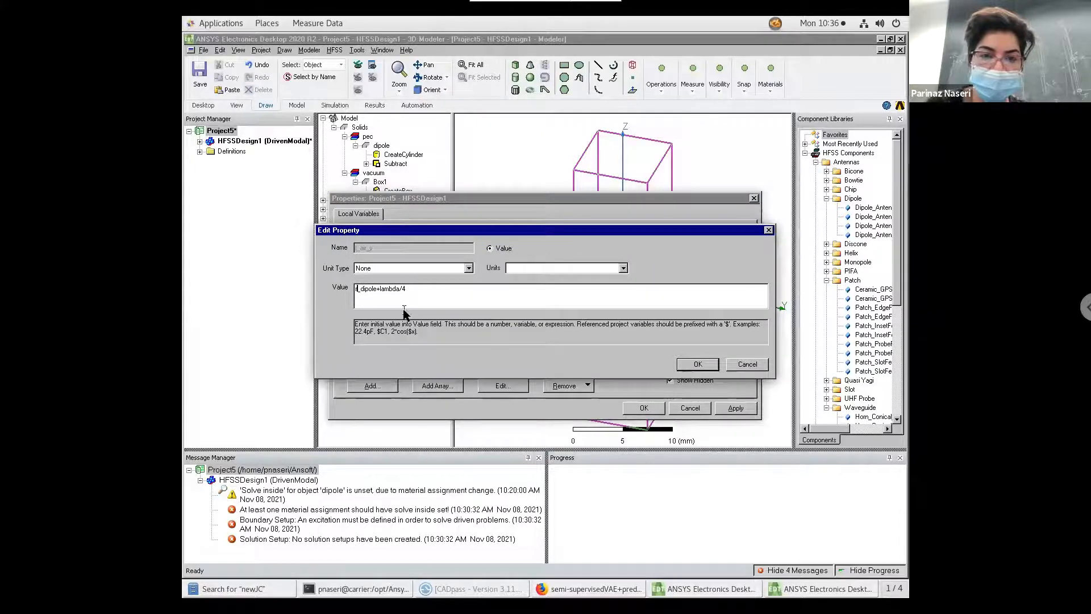
{"action": "type", "text": "2*"}
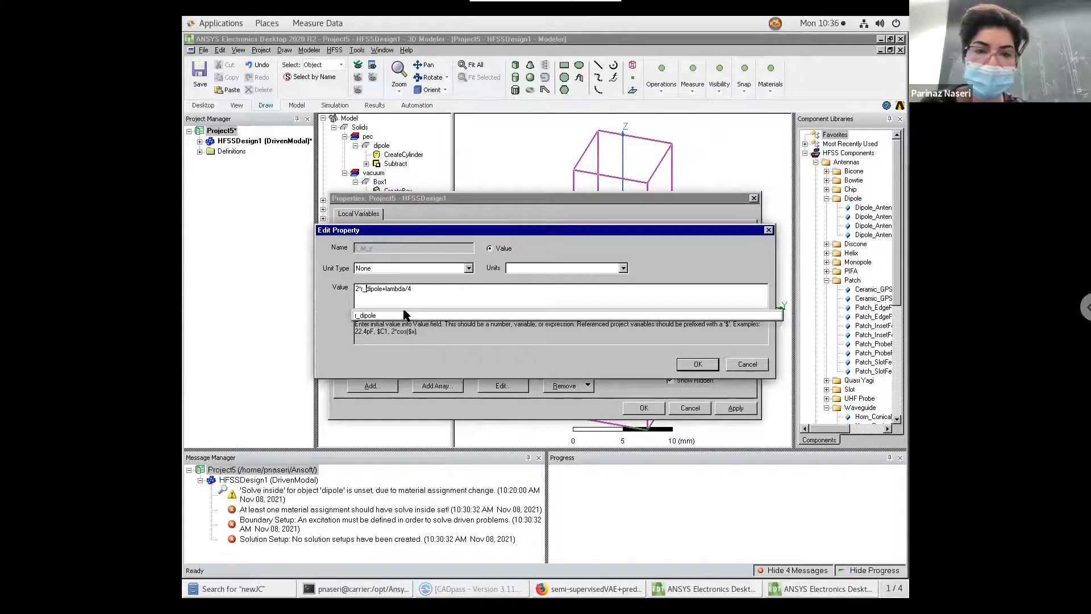
{"action": "key", "text": "Right"}
{"action": "key", "text": "Right"}
{"action": "key", "text": "Right"}
{"action": "key", "text": "Right"}
{"action": "key", "text": "Right"}
{"action": "key", "text": "Right"}
{"action": "key", "text": "Right"}
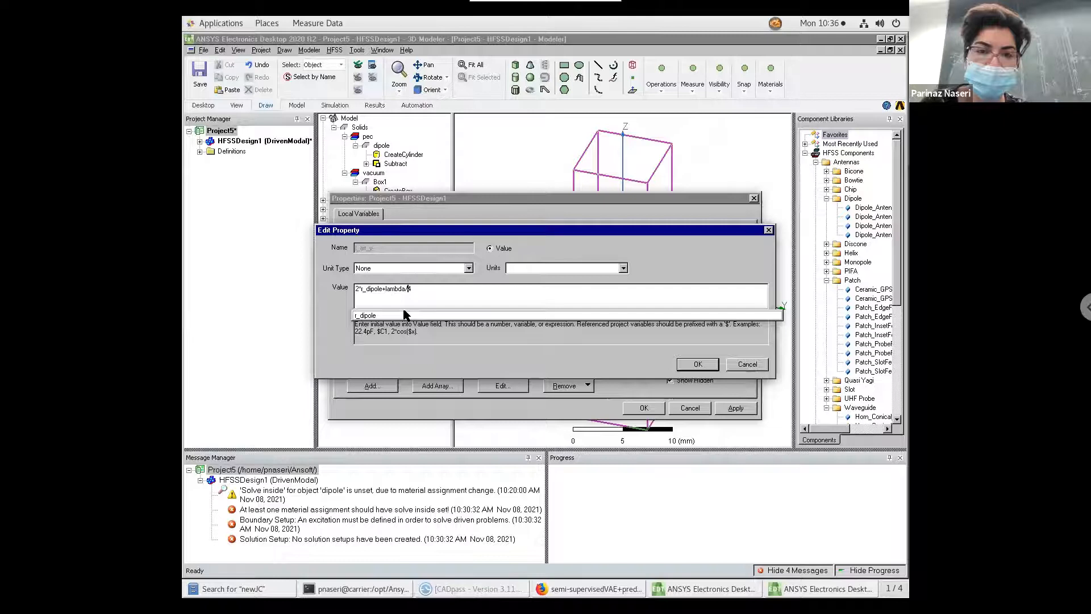
{"action": "key", "text": "BackSpace"}
{"action": "type", "text": "2"}
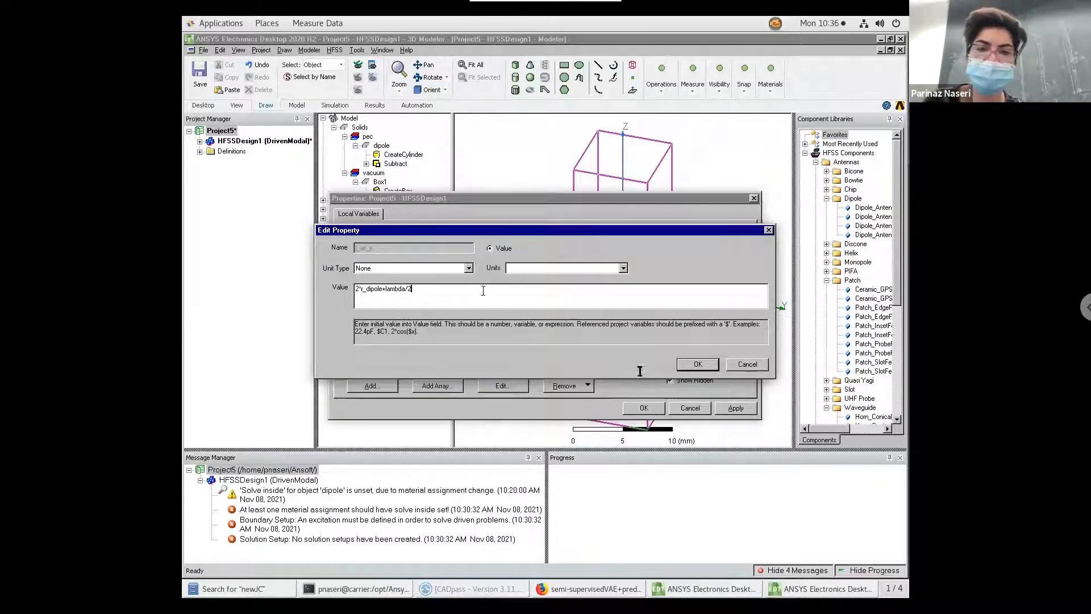
{"action": "left_click", "coordinate": [699, 364]}
{"action": "left_click", "coordinate": [644, 407]}
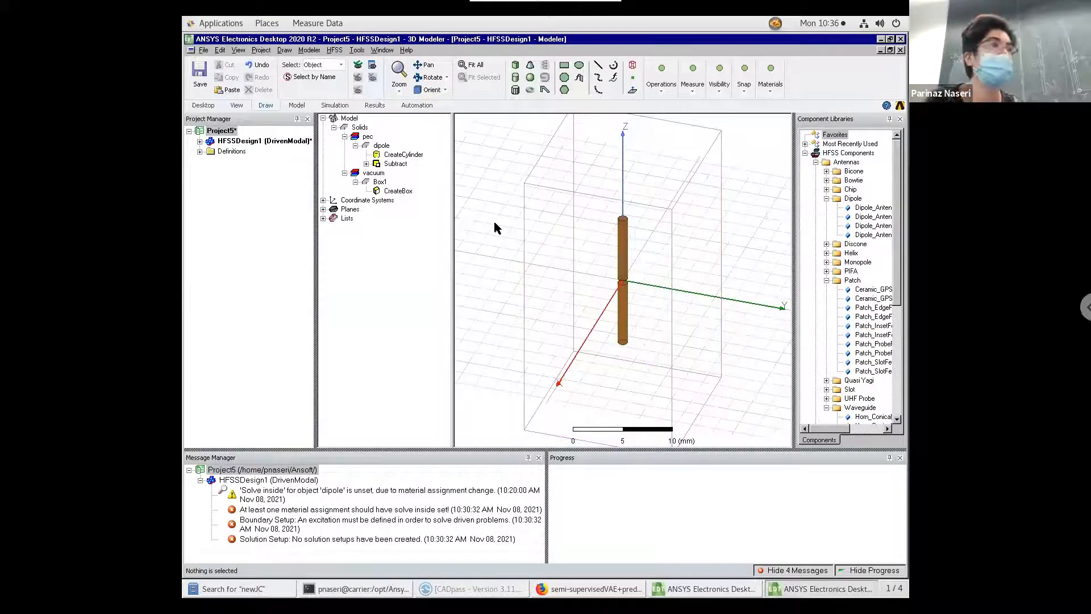
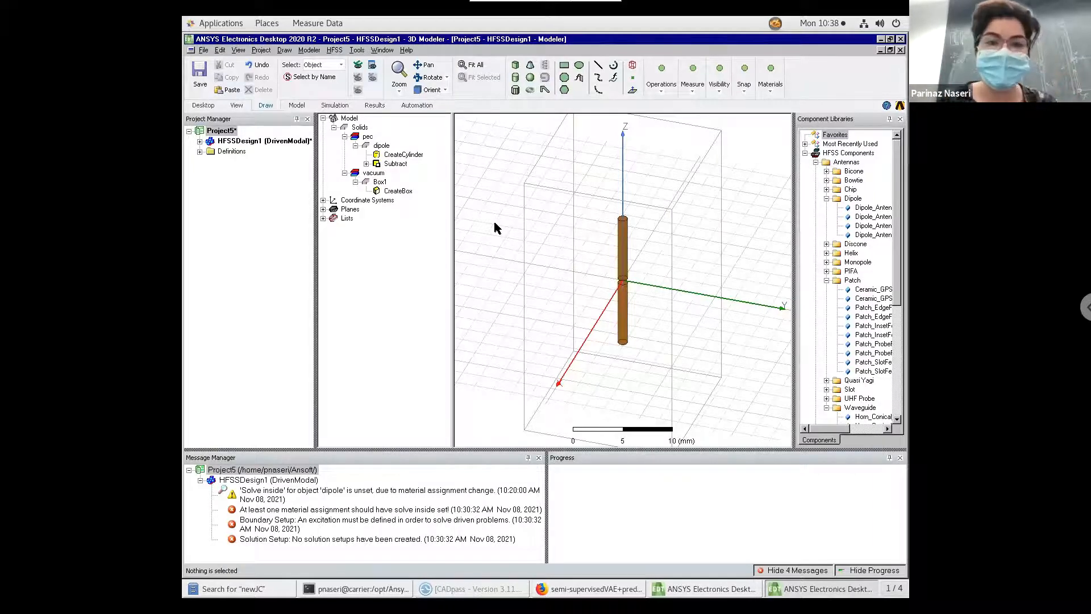
Run a validation check on the dipole design.
{"action": "left_click", "coordinate": [335, 106]}
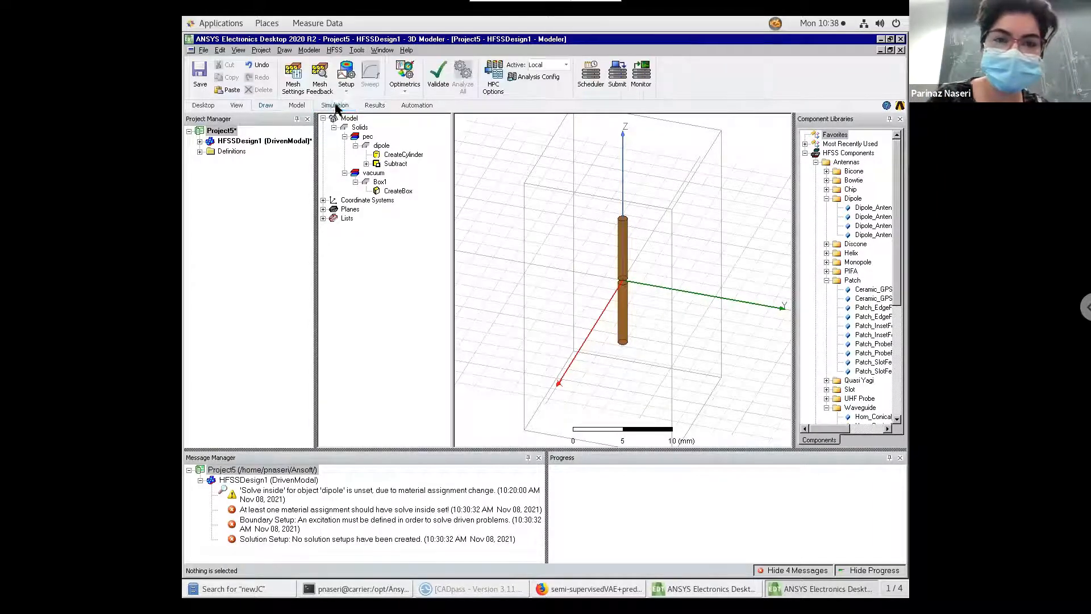
{"action": "left_click", "coordinate": [439, 83]}
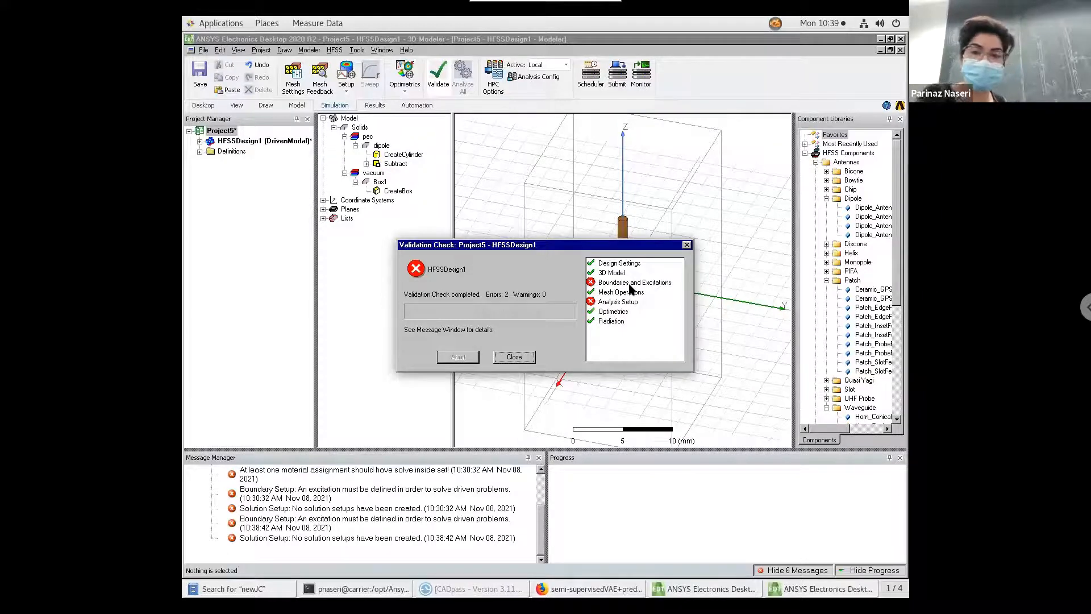
Close the validation check results.
{"action": "left_click", "coordinate": [514, 357]}
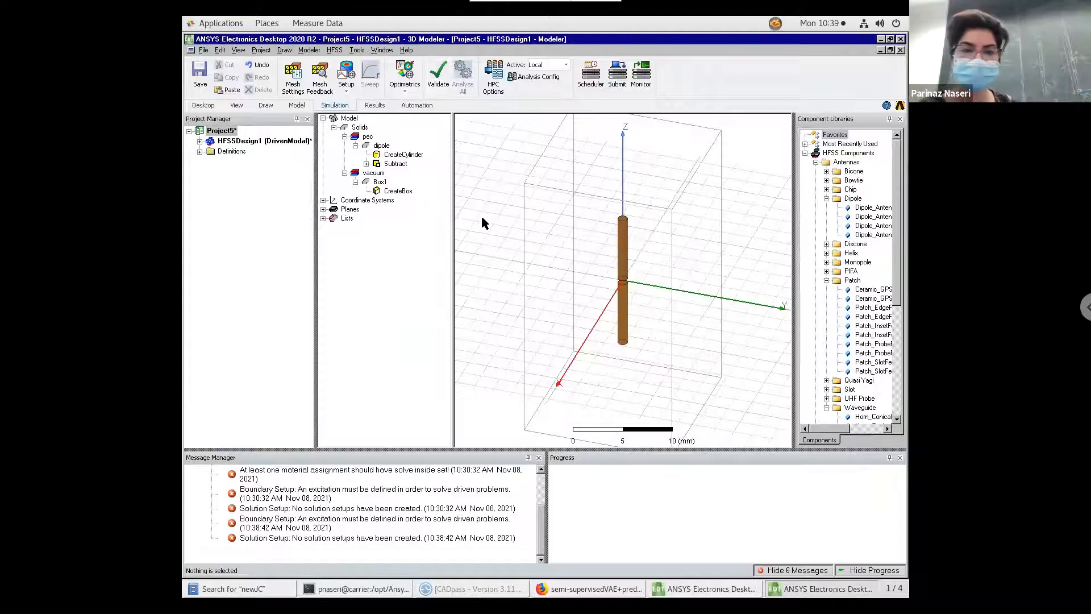
{"action": "key", "text": "ctrl+s"}
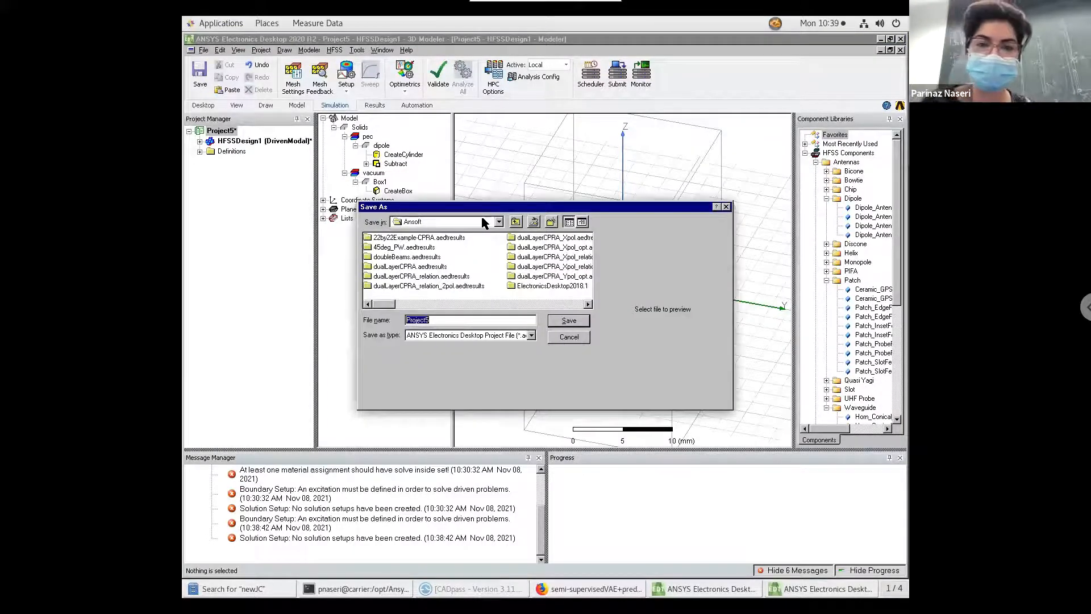
{"action": "type", "text": "ECE1229"}
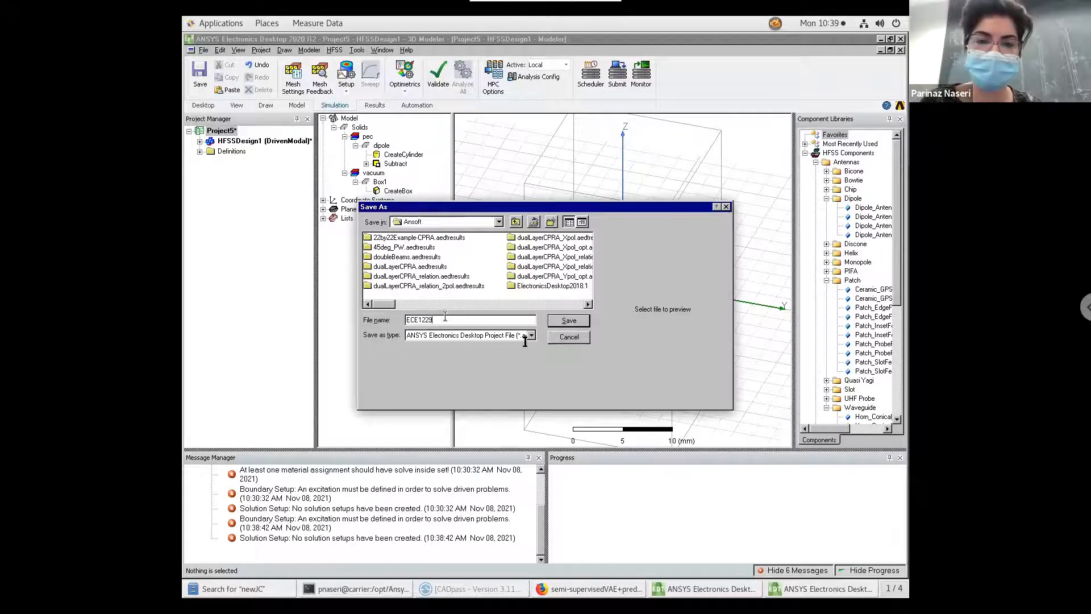
{"action": "left_click", "coordinate": [577, 339]}
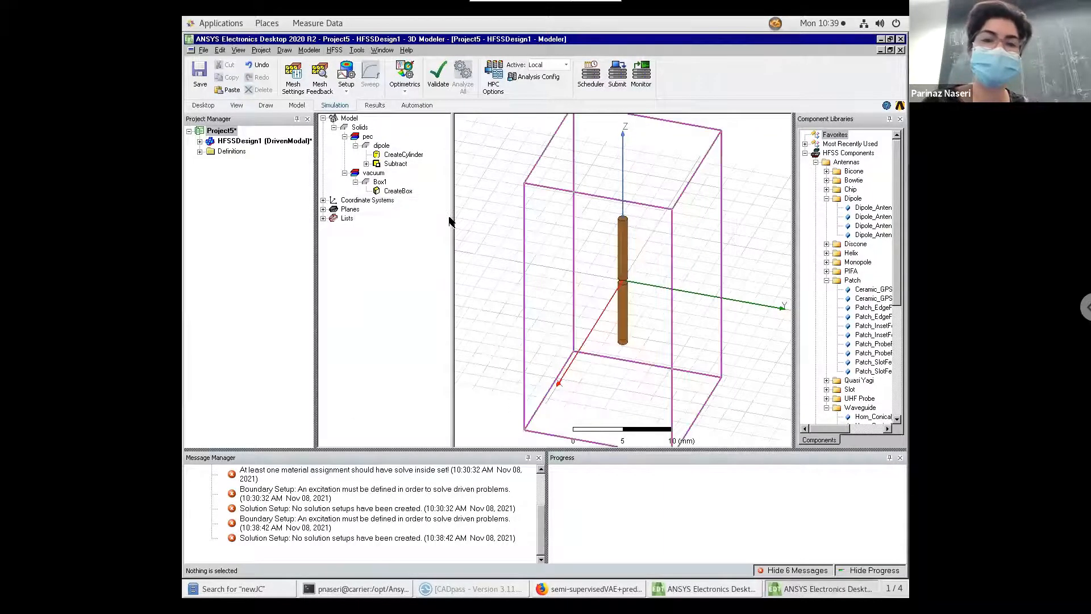
Save the project under the file name ECE1229-test in the Ansoft folder.
{"action": "key", "text": "ctrl+s"}
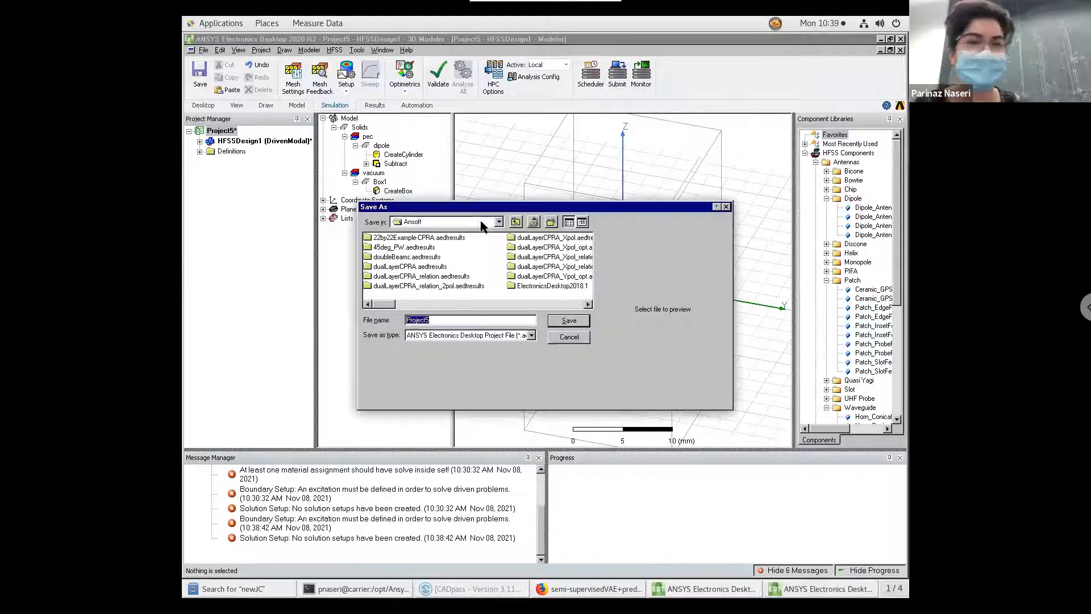
{"action": "type", "text": "ECE"}
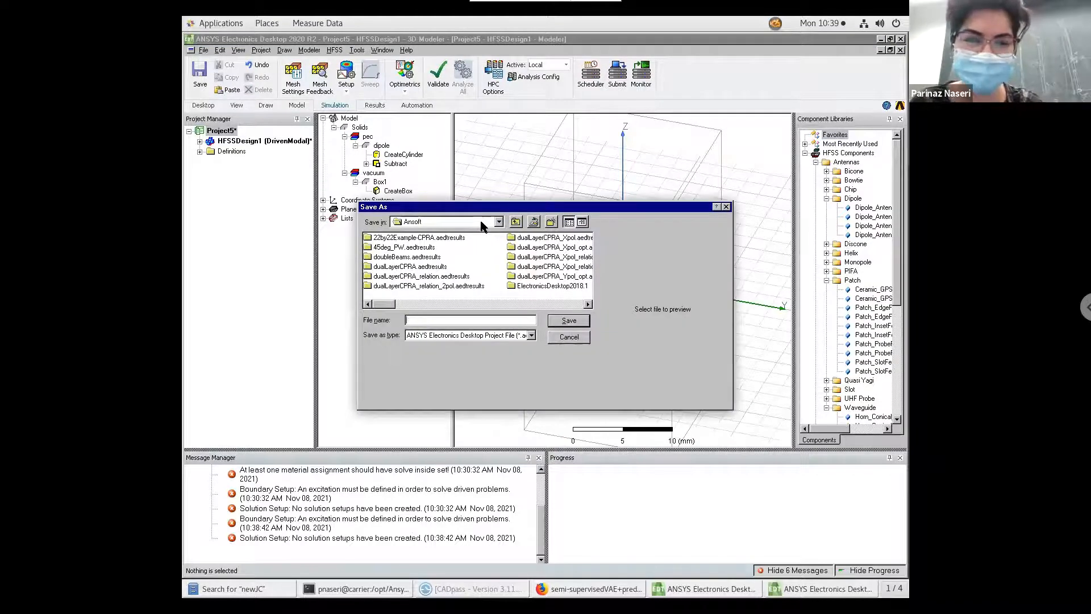
{"action": "type", "text": "1229"}
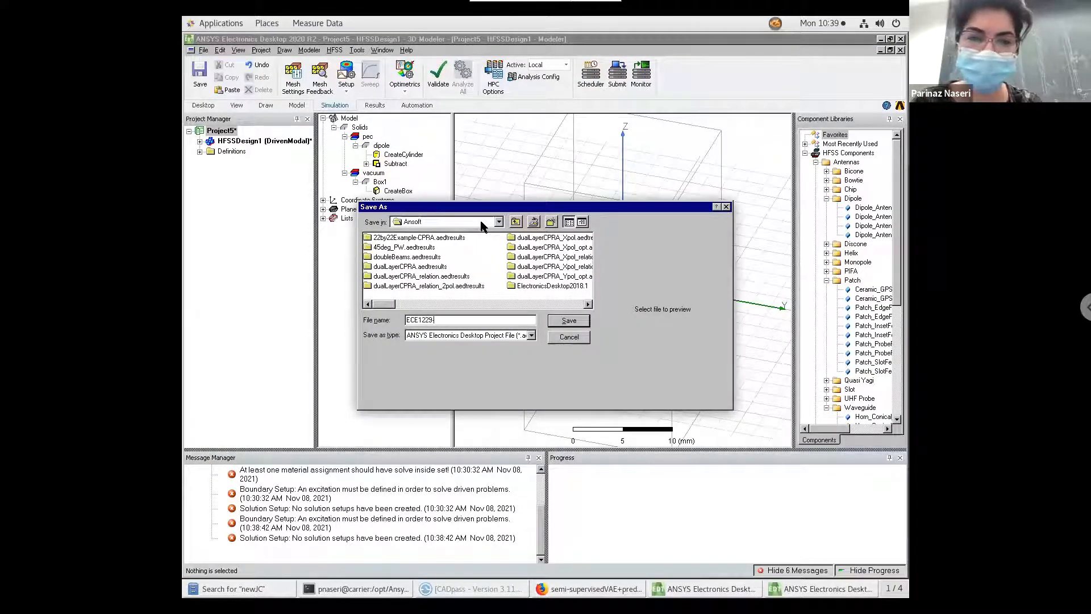
{"action": "type", "text": "-test"}
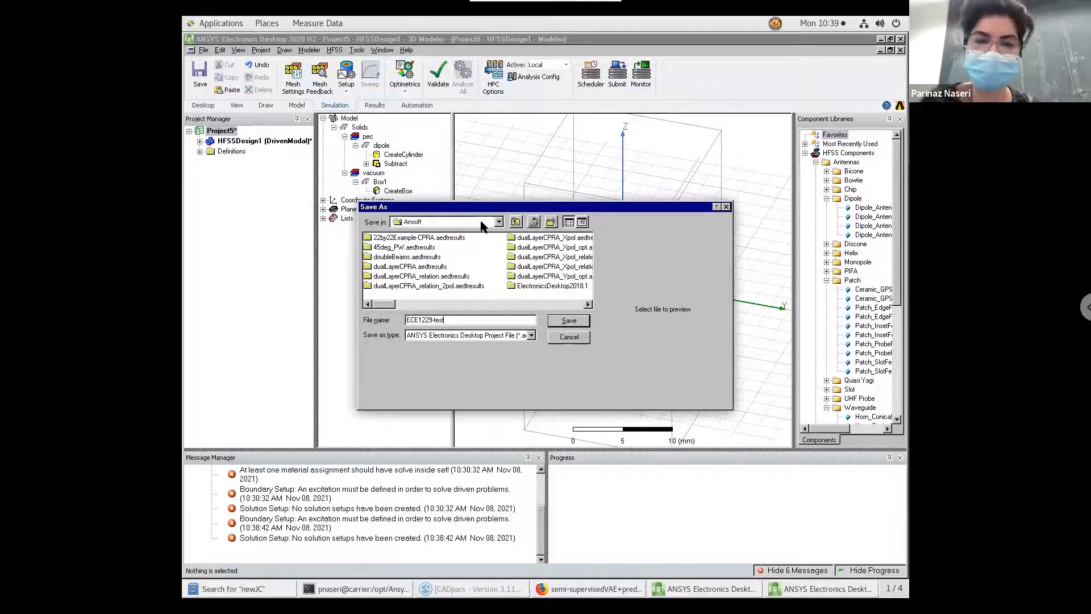
{"action": "key", "text": "Return"}
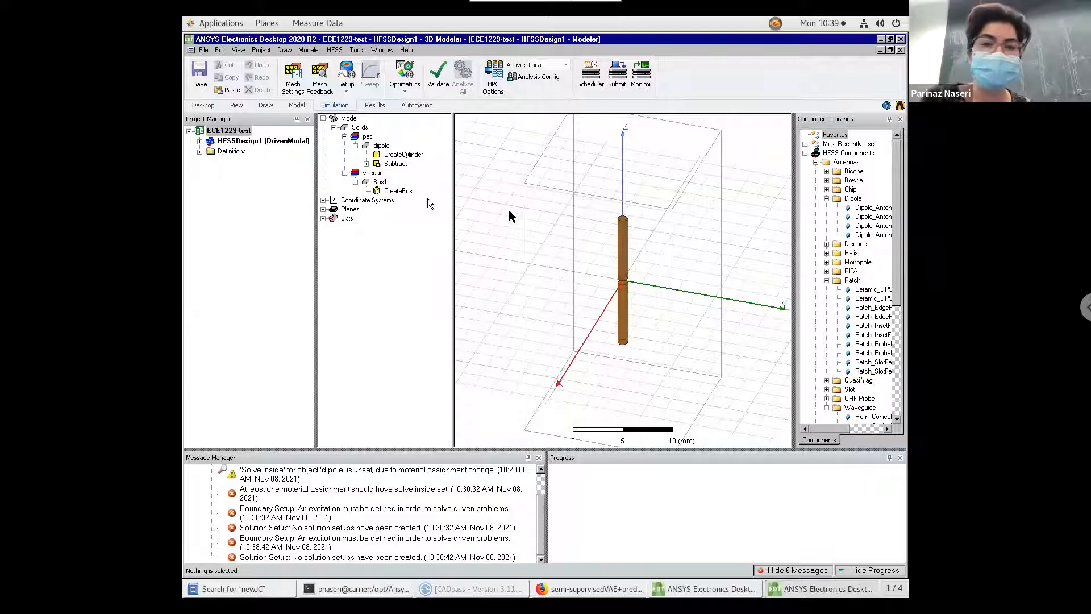
Assign a radiation boundary with its default name to the vacuum box around the dipole and save the project.
{"action": "left_click", "coordinate": [534, 226]}
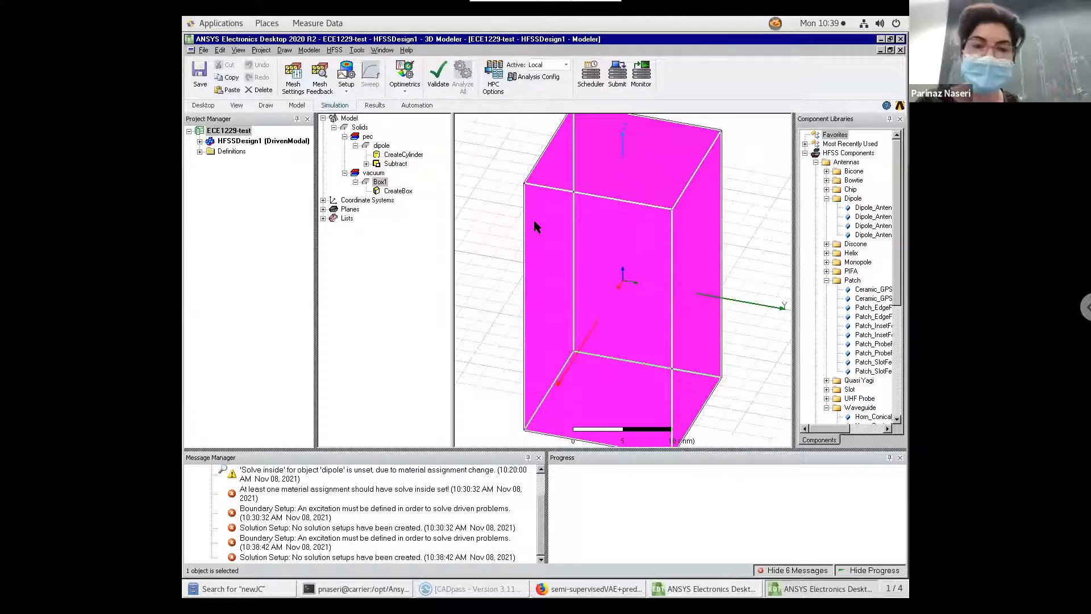
{"action": "right_click", "coordinate": [535, 227]}
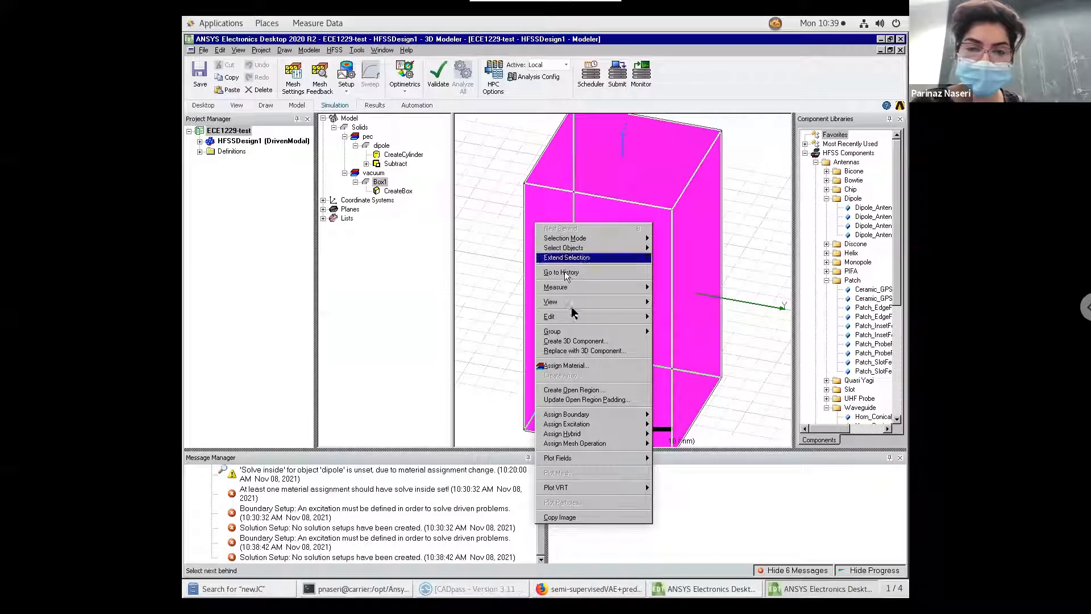
{"action": "mouse_move", "coordinate": [562, 420]}
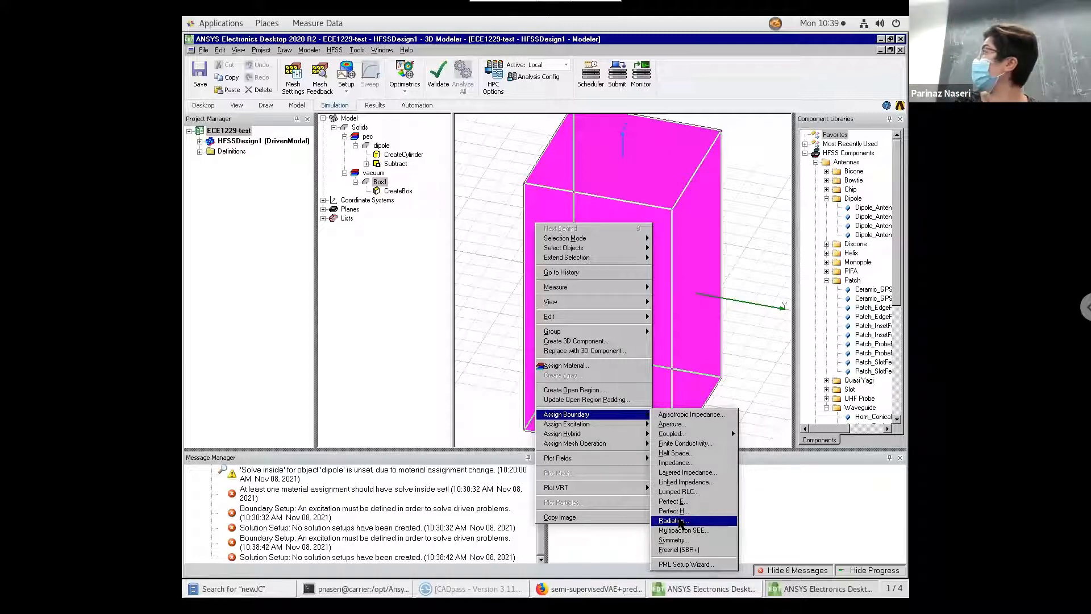
{"action": "left_click", "coordinate": [673, 520]}
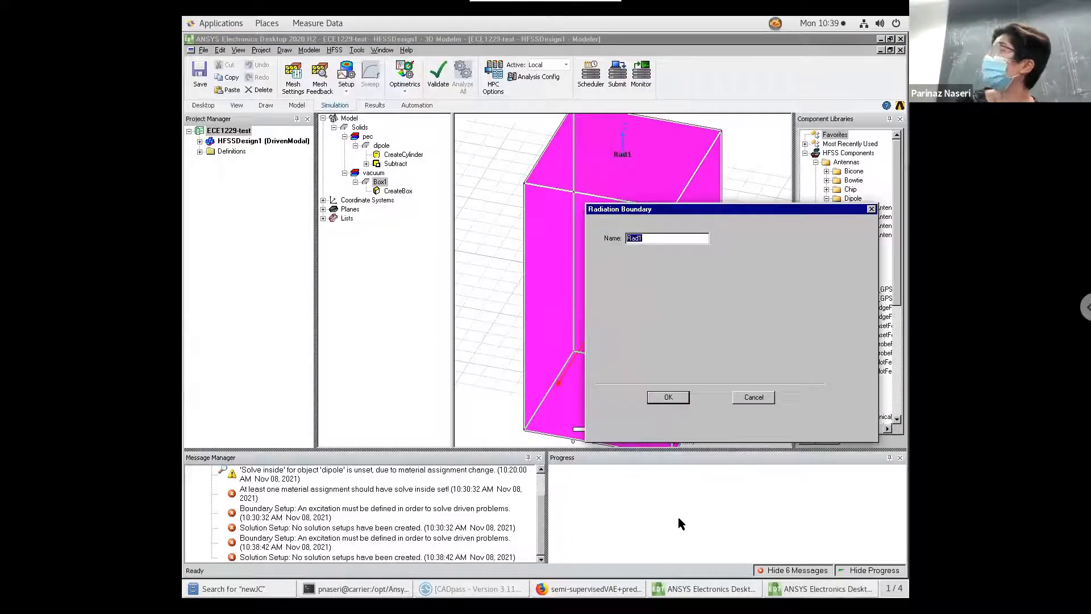
{"action": "left_click", "coordinate": [666, 399]}
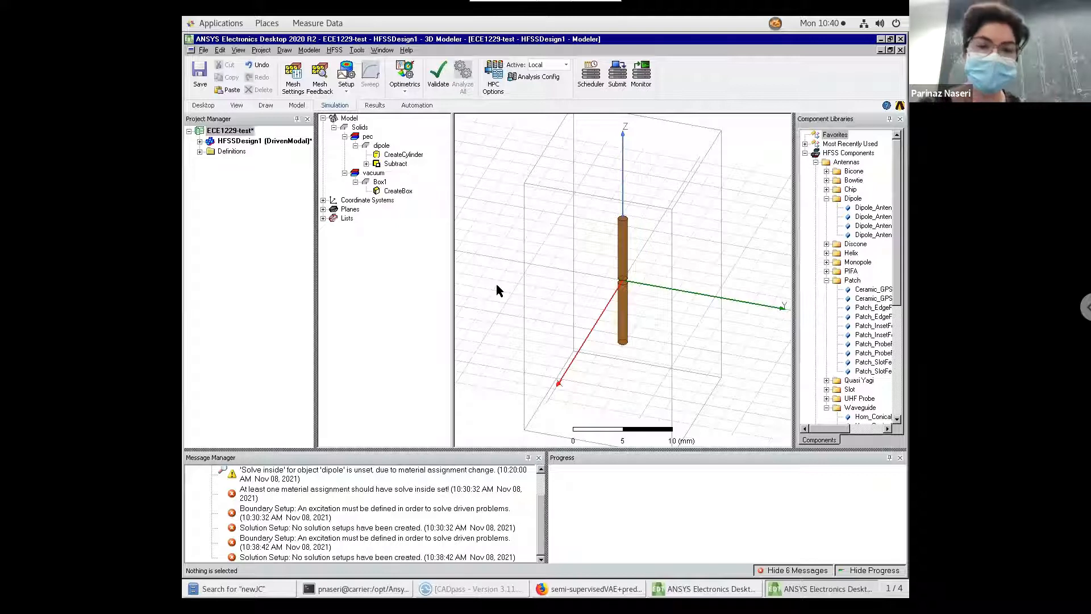
{"action": "key", "text": "ctrl+s"}
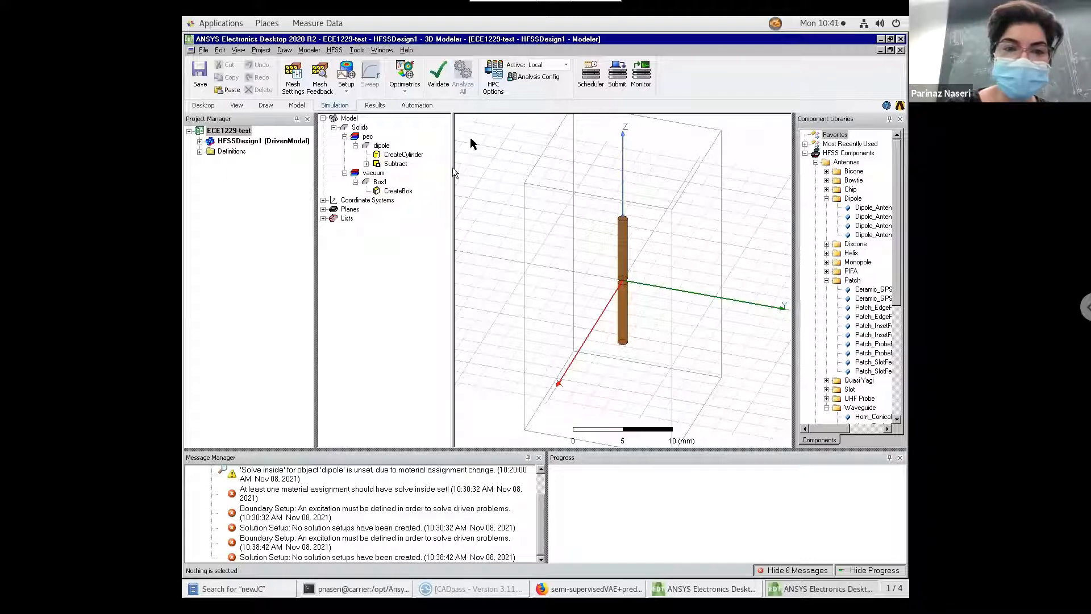
Run the validation check again on the dipole design and close its results.
{"action": "left_click", "coordinate": [442, 84]}
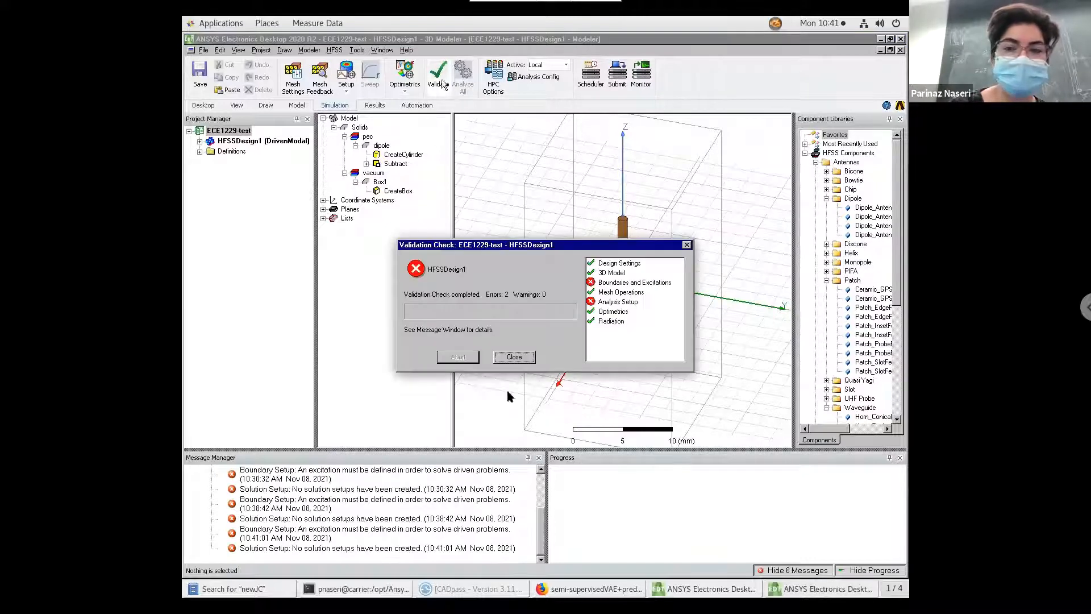
{"action": "left_click", "coordinate": [515, 357]}
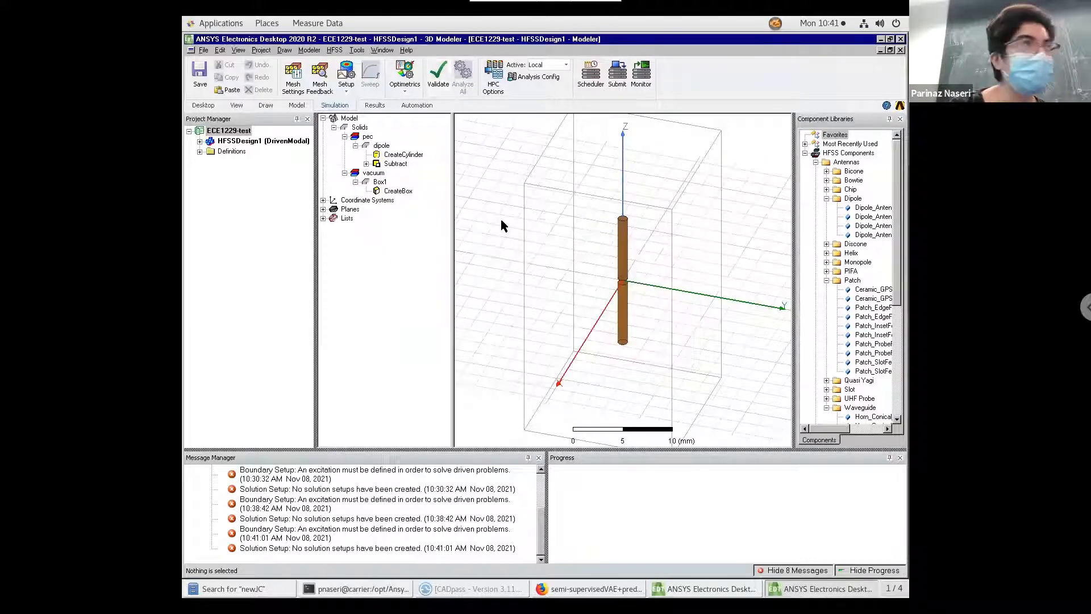
{"action": "left_click", "coordinate": [381, 147]}
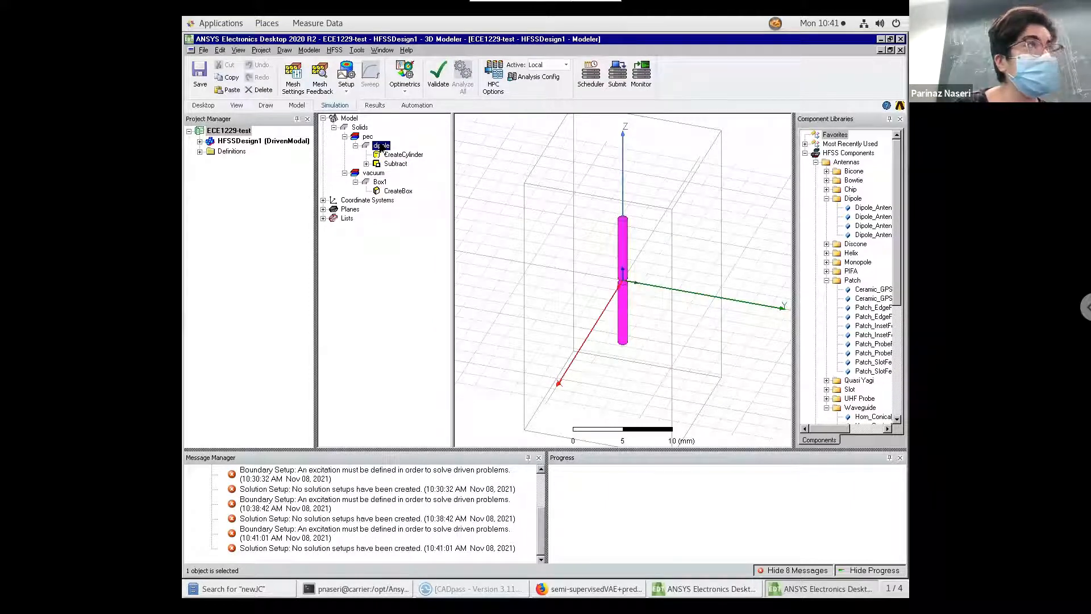
{"action": "left_click", "coordinate": [478, 185]}
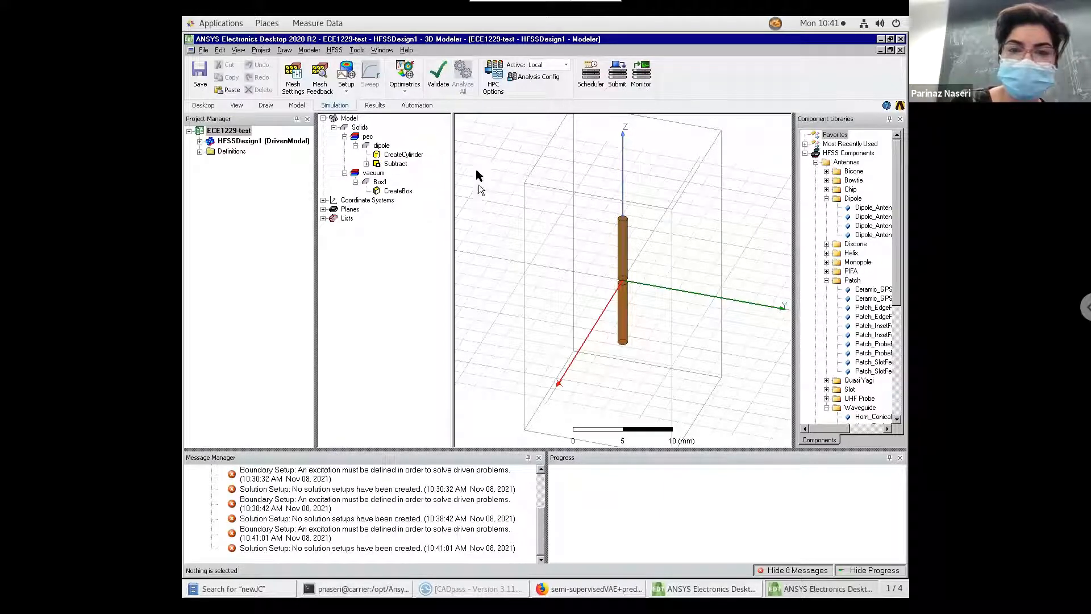
Fit the whole model in the view and clear the air box selection.
{"action": "left_click", "coordinate": [206, 52]}
{"action": "left_click", "coordinate": [202, 48]}
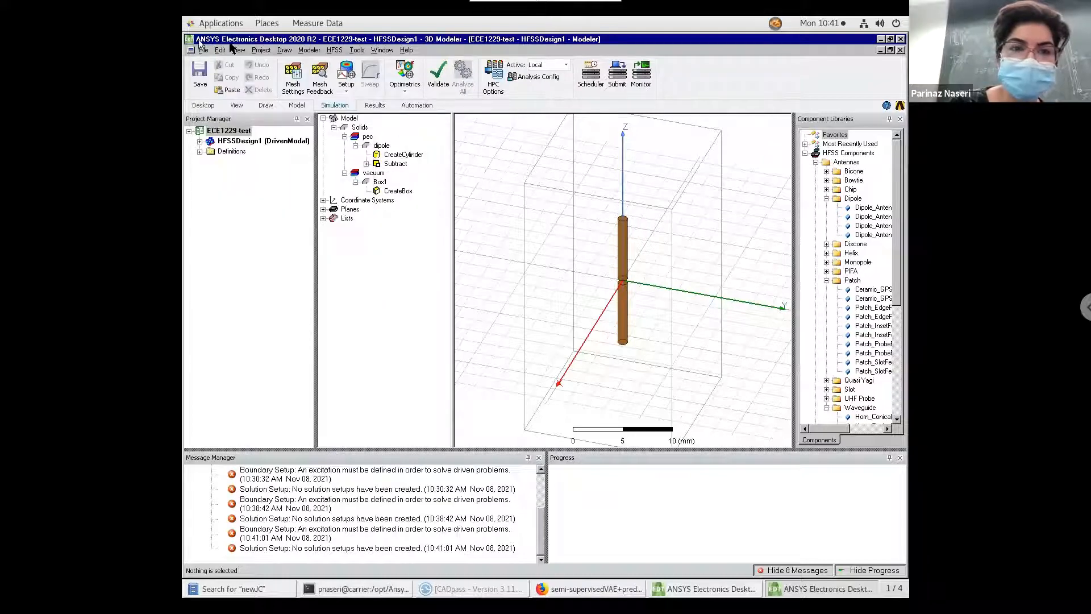
{"action": "left_click", "coordinate": [237, 50]}
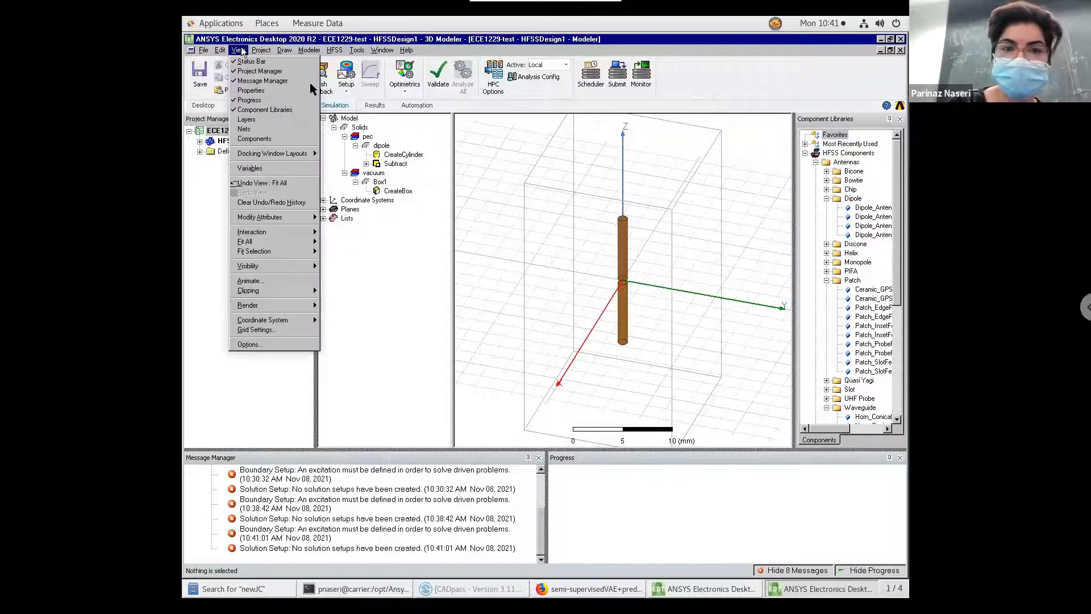
{"action": "left_click", "coordinate": [534, 190]}
{"action": "left_click", "coordinate": [237, 105]}
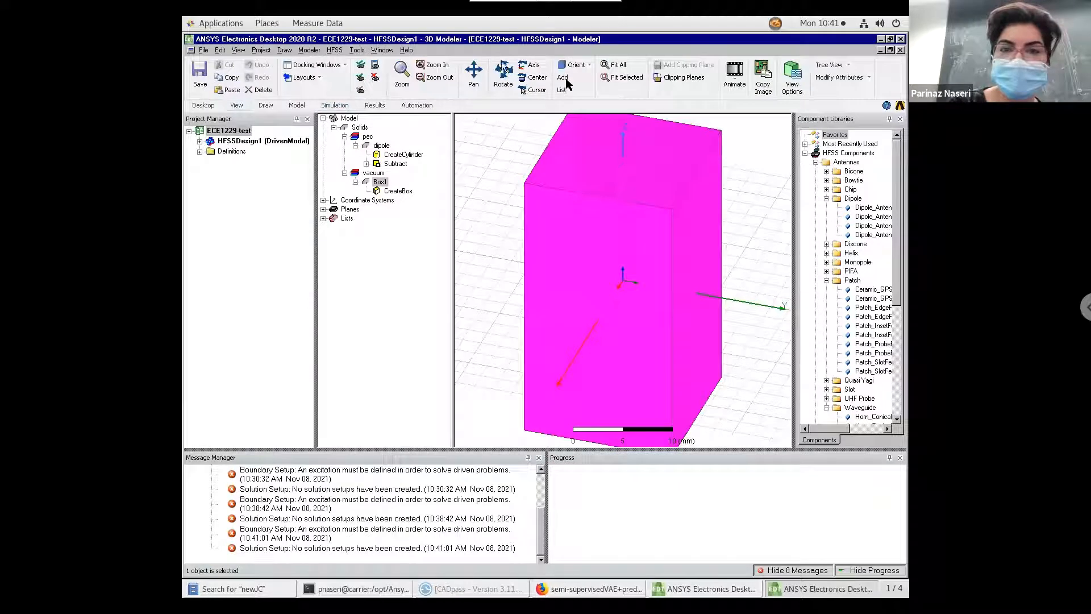
{"action": "left_click", "coordinate": [618, 64]}
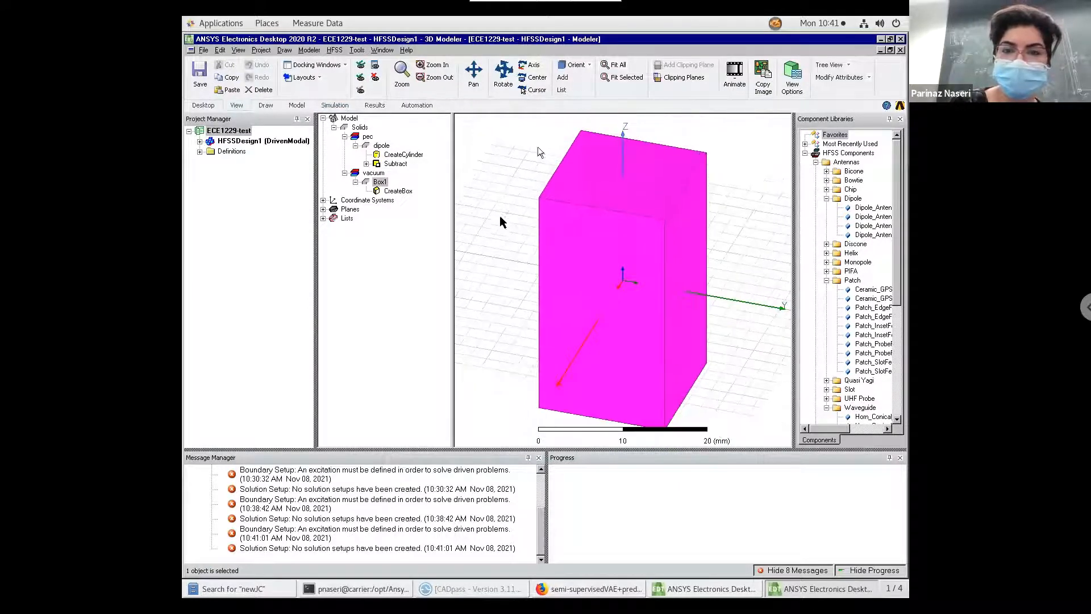
{"action": "left_click", "coordinate": [499, 217]}
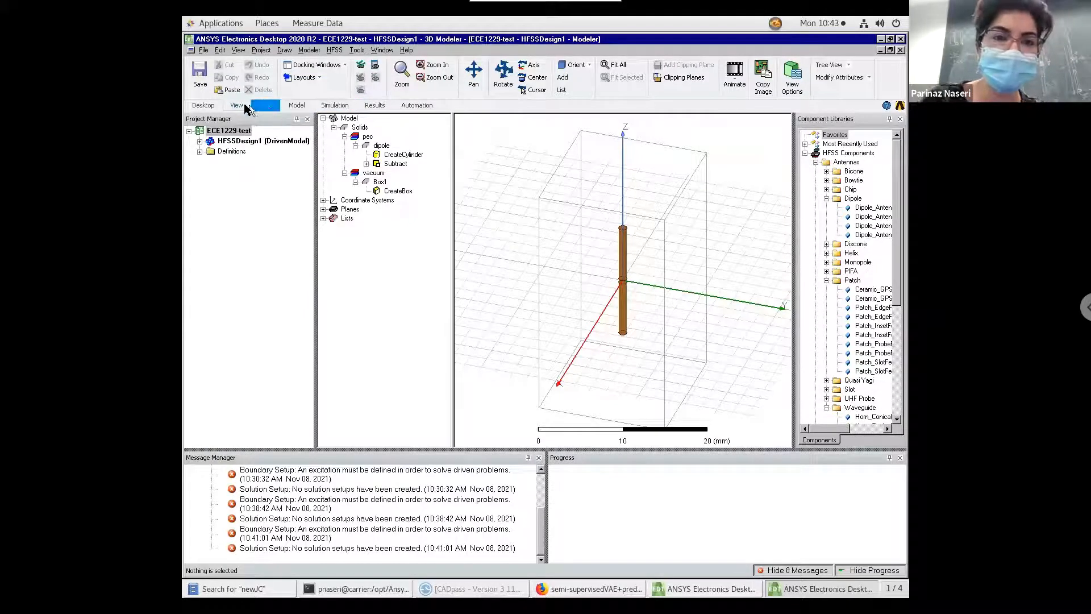
Orient the model to the Left (+Y) view and zoom in closely on the gap between the two dipole arms.
{"action": "left_click", "coordinate": [298, 107]}
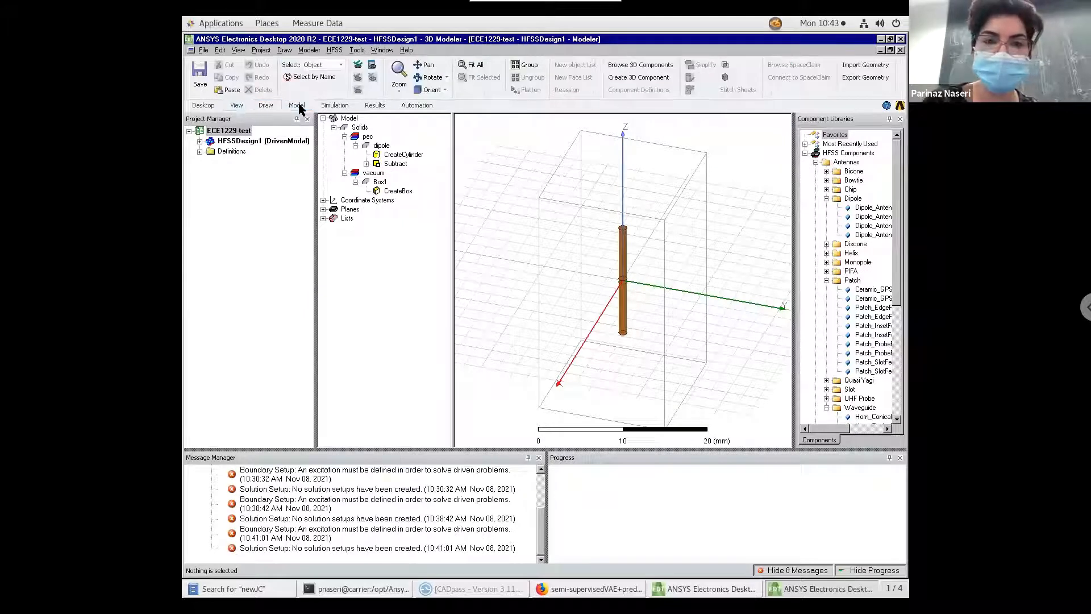
{"action": "left_click", "coordinate": [445, 91]}
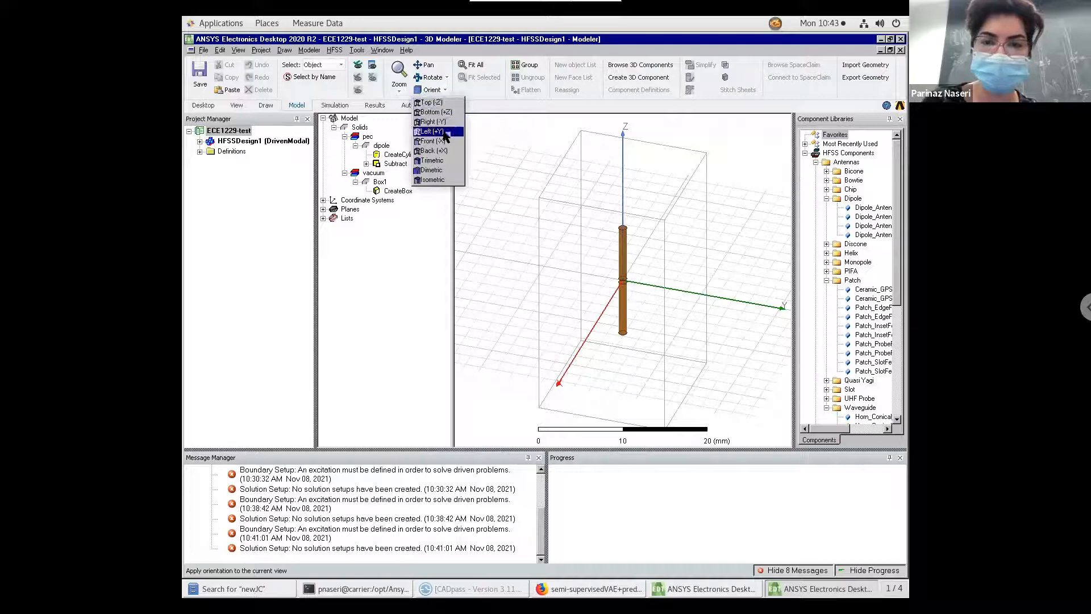
{"action": "left_click", "coordinate": [443, 132]}
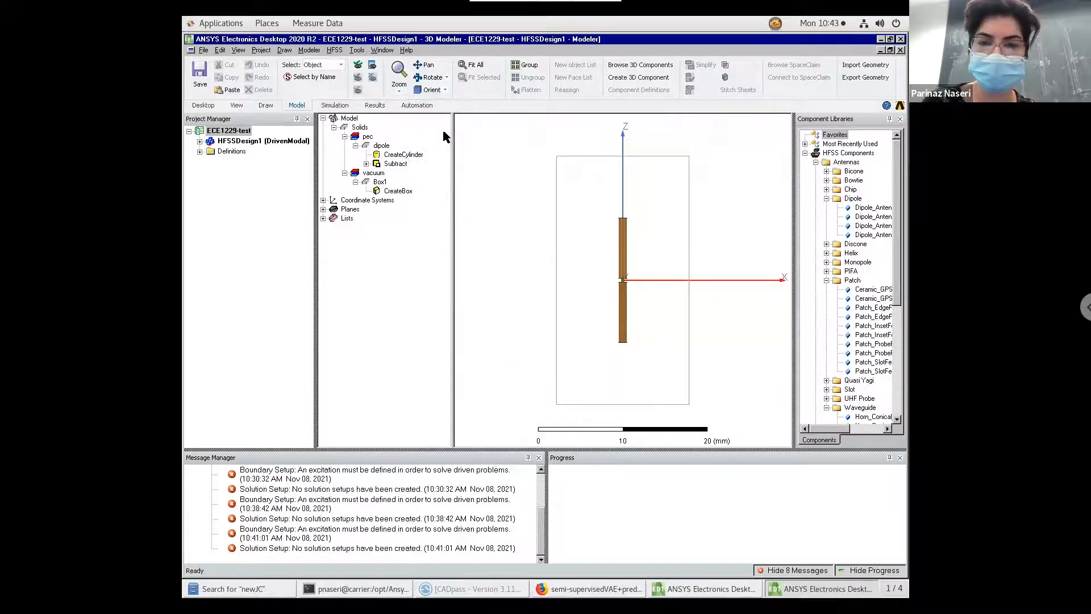
{"action": "left_click", "coordinate": [473, 64]}
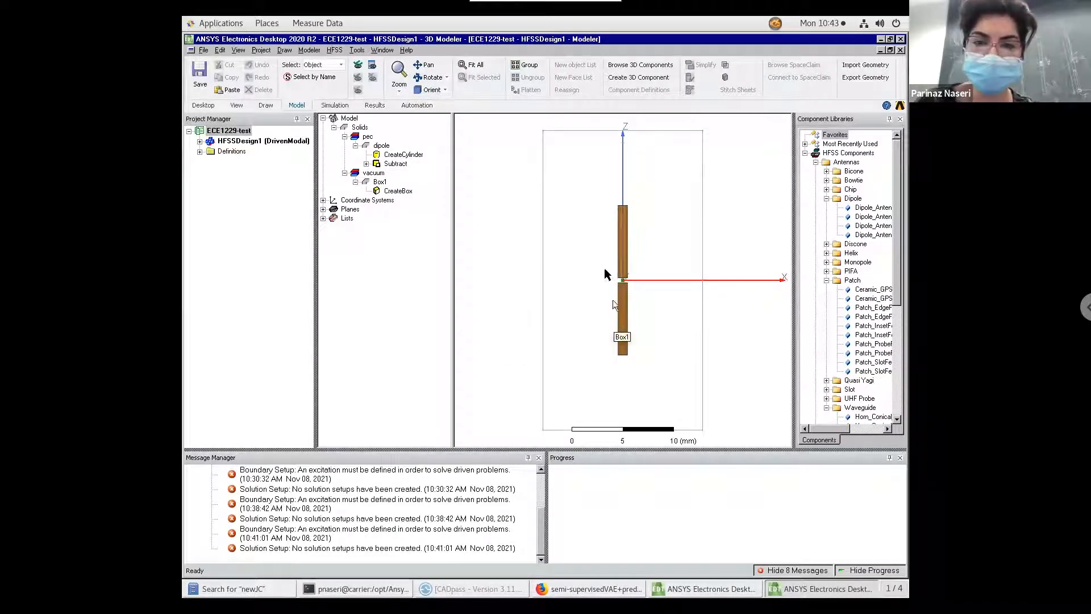
{"action": "left_click", "coordinate": [399, 91]}
{"action": "left_click", "coordinate": [405, 112]}
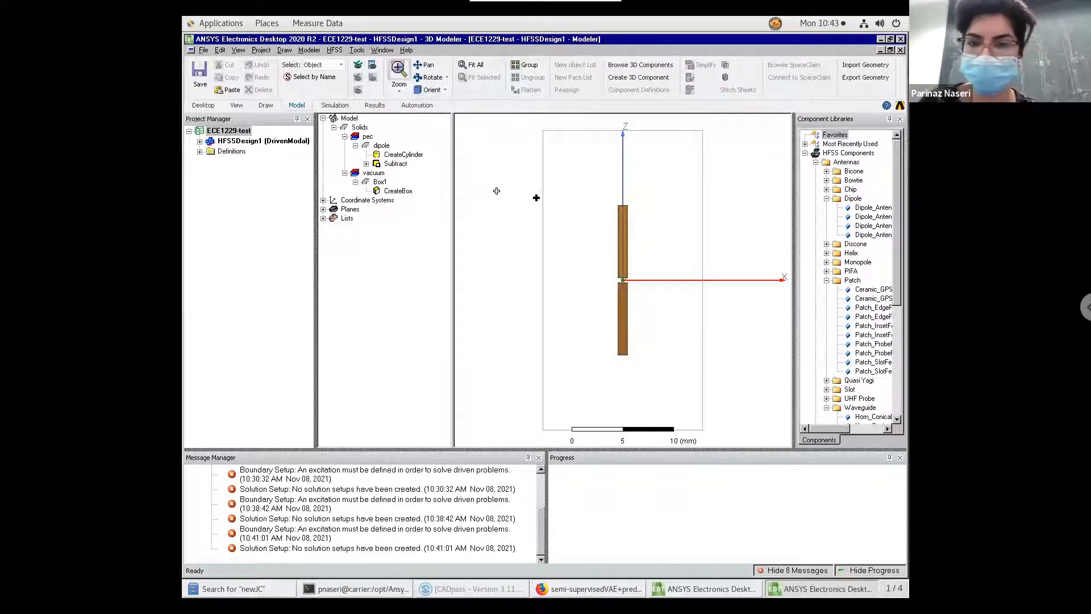
{"action": "left_click_drag", "start_coordinate": [581, 260], "coordinate": [669, 316]}
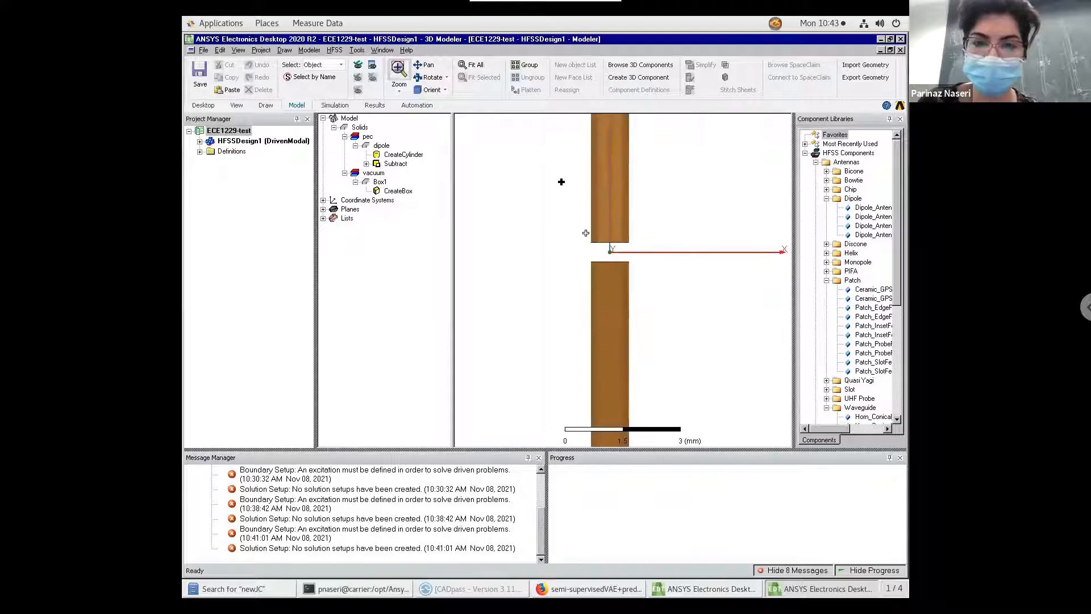
{"action": "left_click_drag", "start_coordinate": [560, 178], "coordinate": [671, 305]}
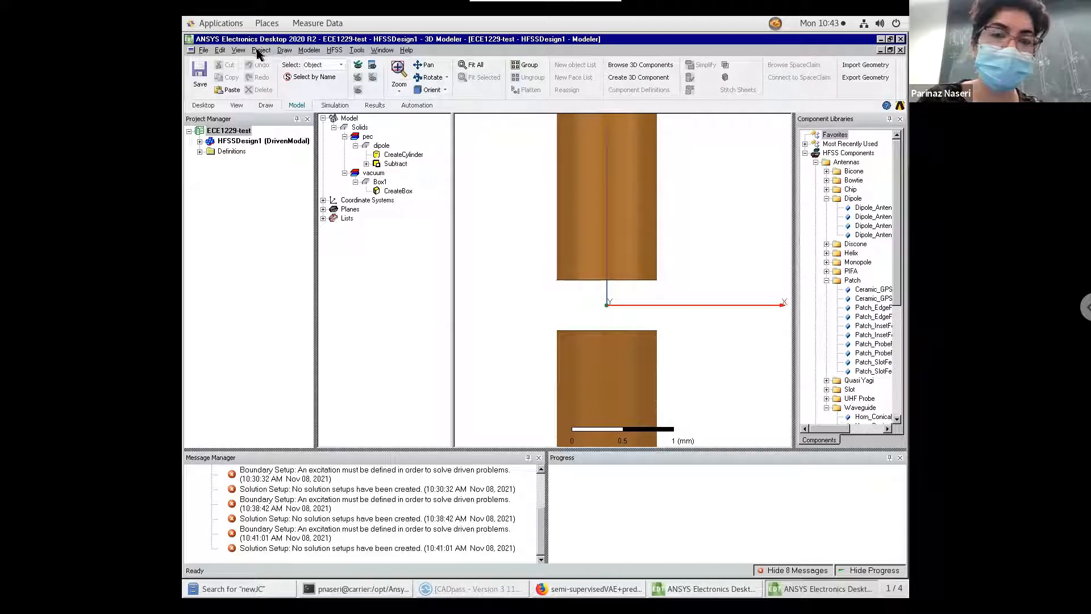
{"action": "left_click", "coordinate": [284, 50]}
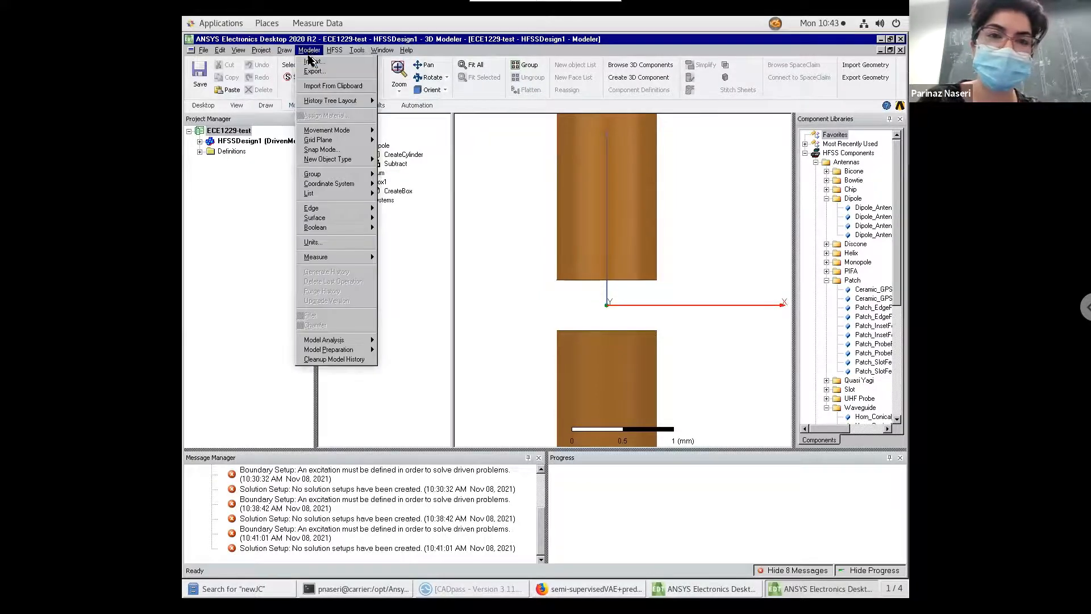
{"action": "left_click", "coordinate": [513, 171]}
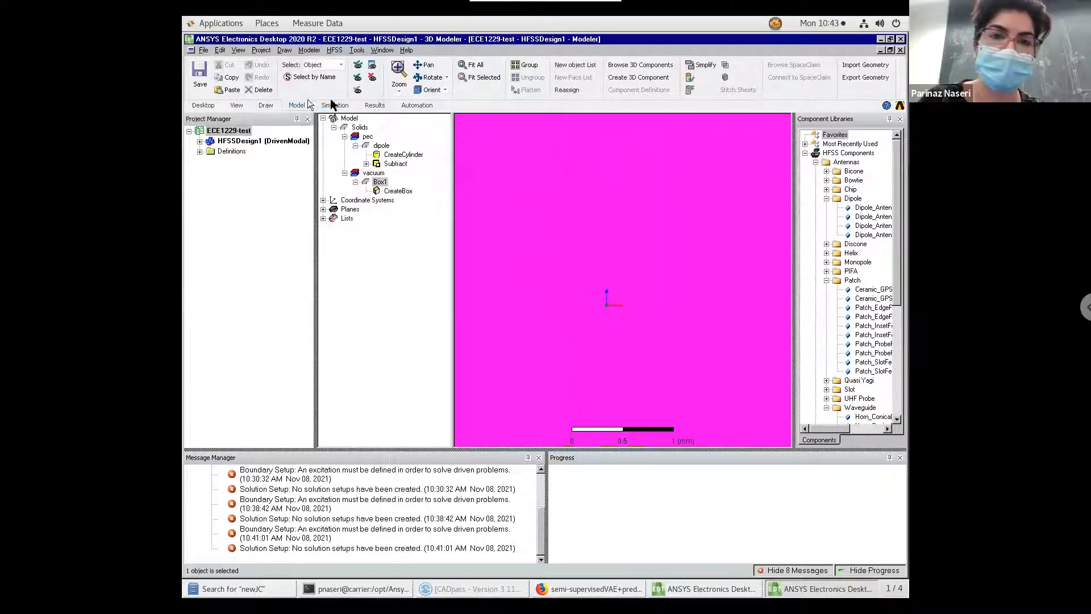
{"action": "left_click", "coordinate": [266, 106]}
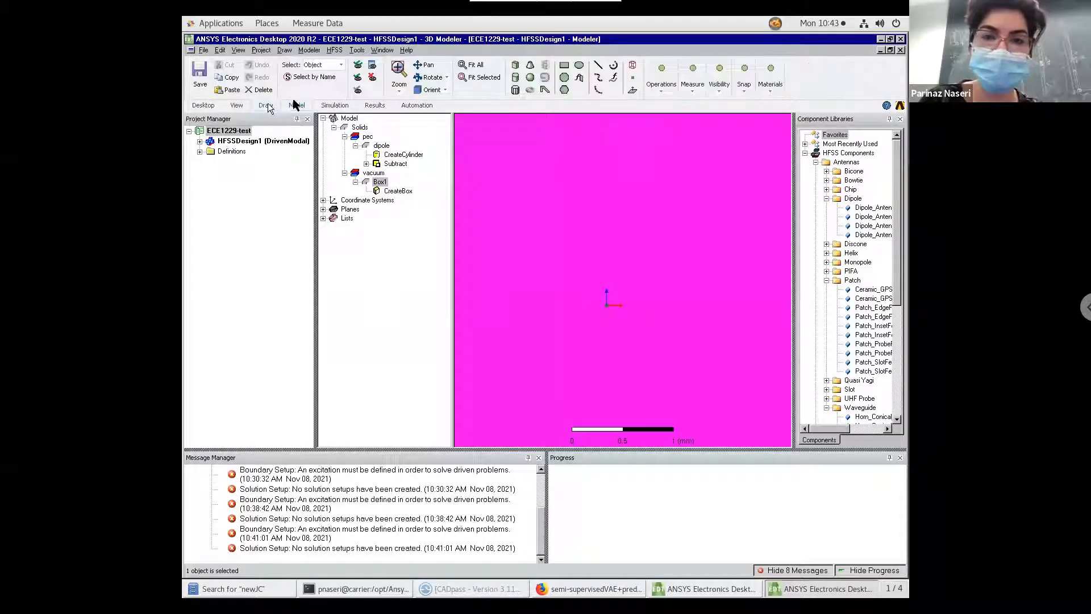
{"action": "left_click", "coordinate": [405, 250]}
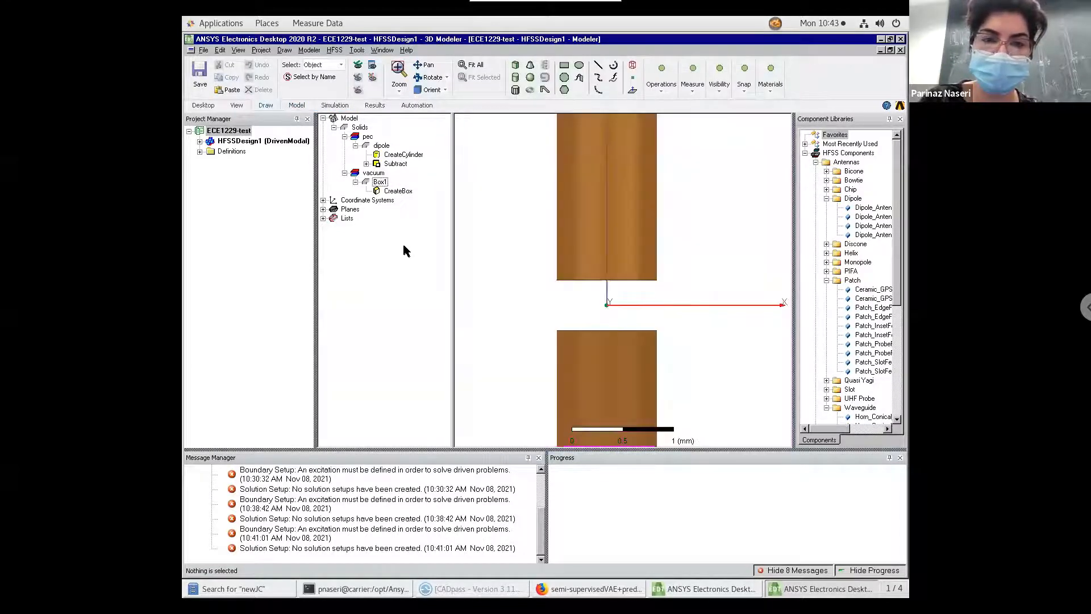
{"action": "left_click", "coordinate": [565, 65]}
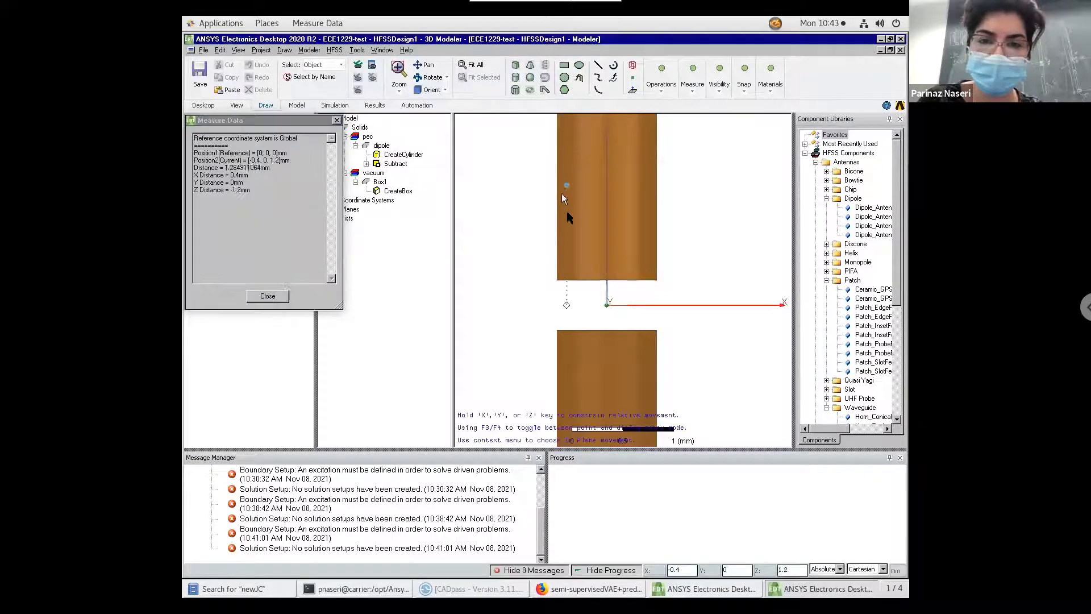
{"action": "left_click", "coordinate": [557, 281]}
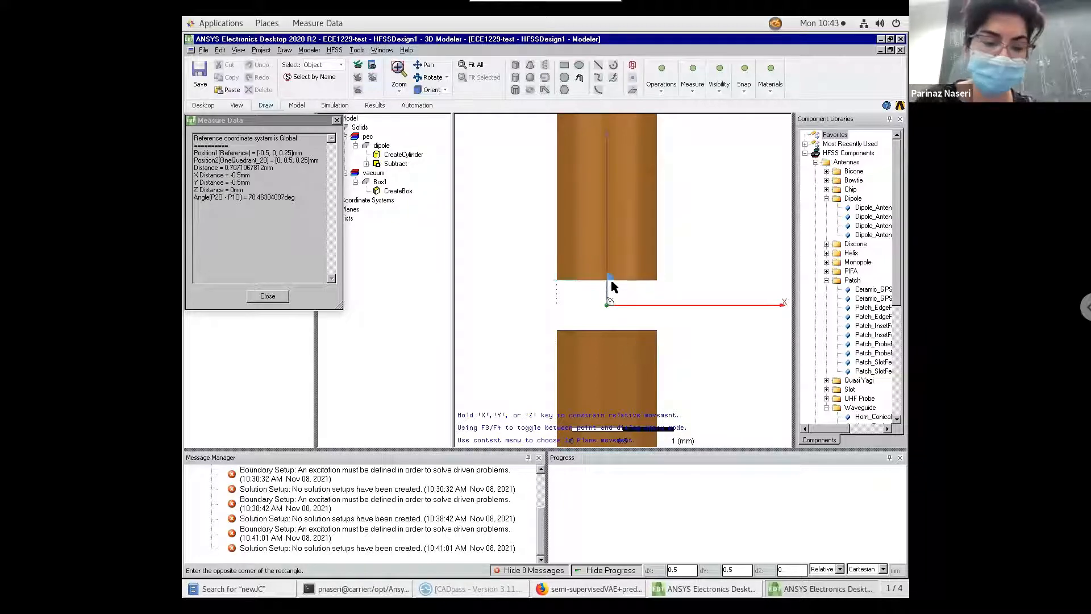
{"action": "key", "text": "Escape"}
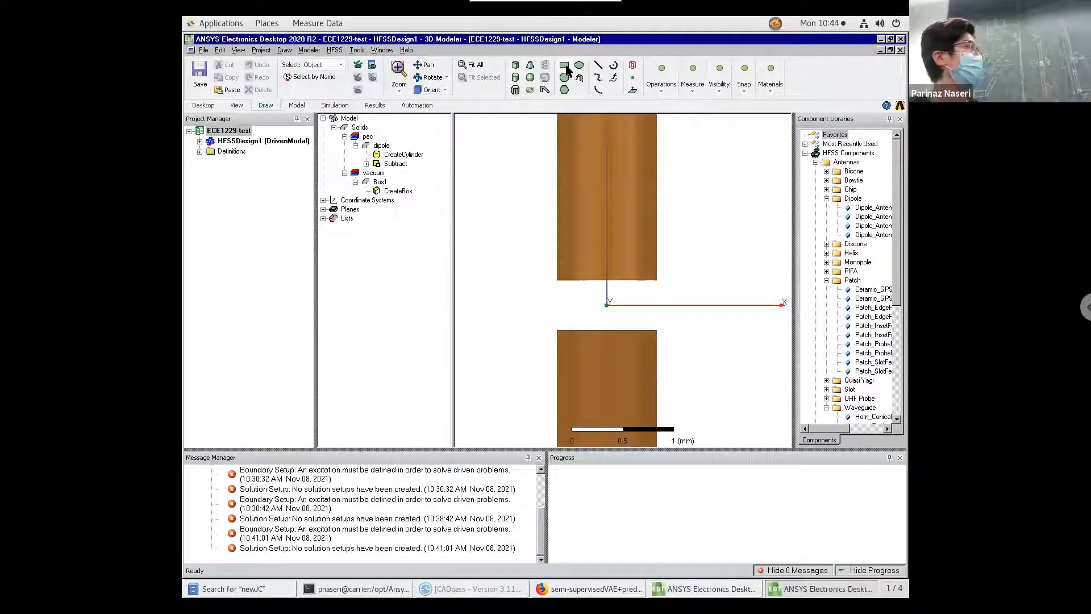
Set the active drawing plane to XZ.
{"action": "left_click", "coordinate": [662, 94]}
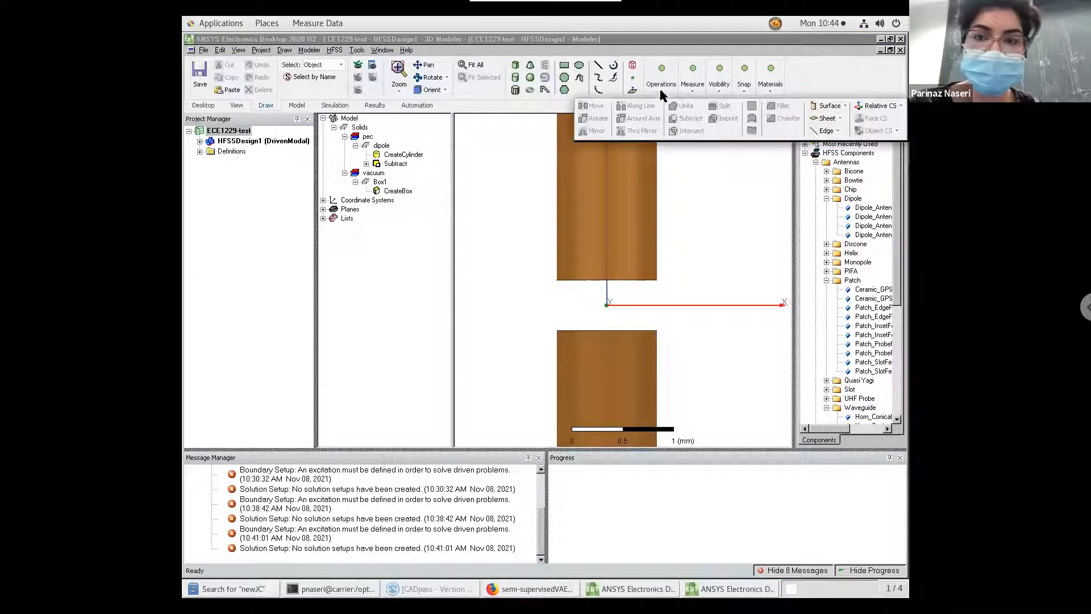
{"action": "left_click", "coordinate": [695, 86]}
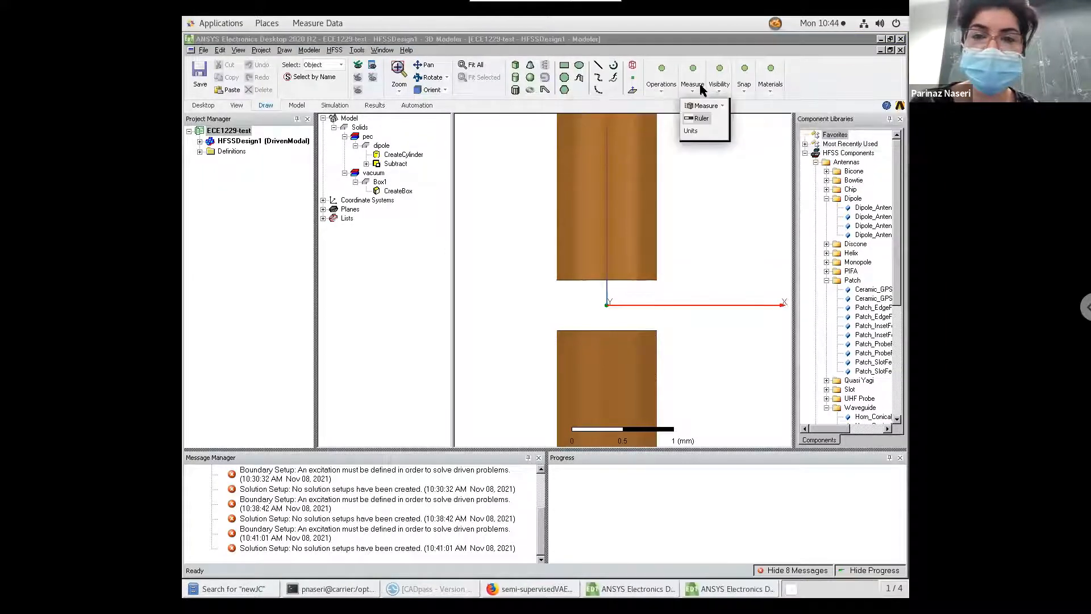
{"action": "left_click", "coordinate": [719, 94]}
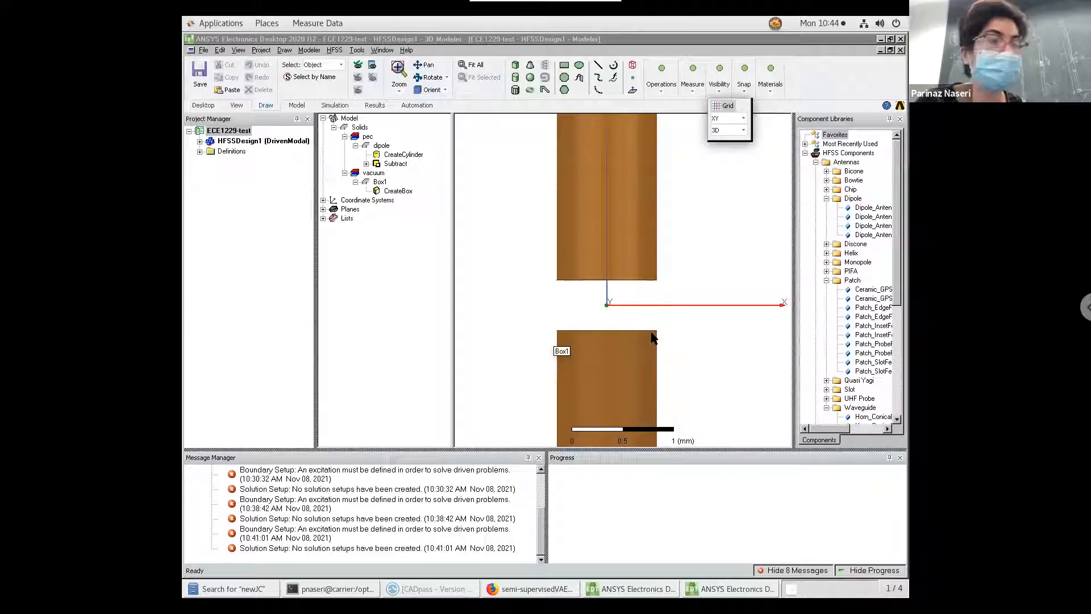
{"action": "left_click", "coordinate": [722, 116]}
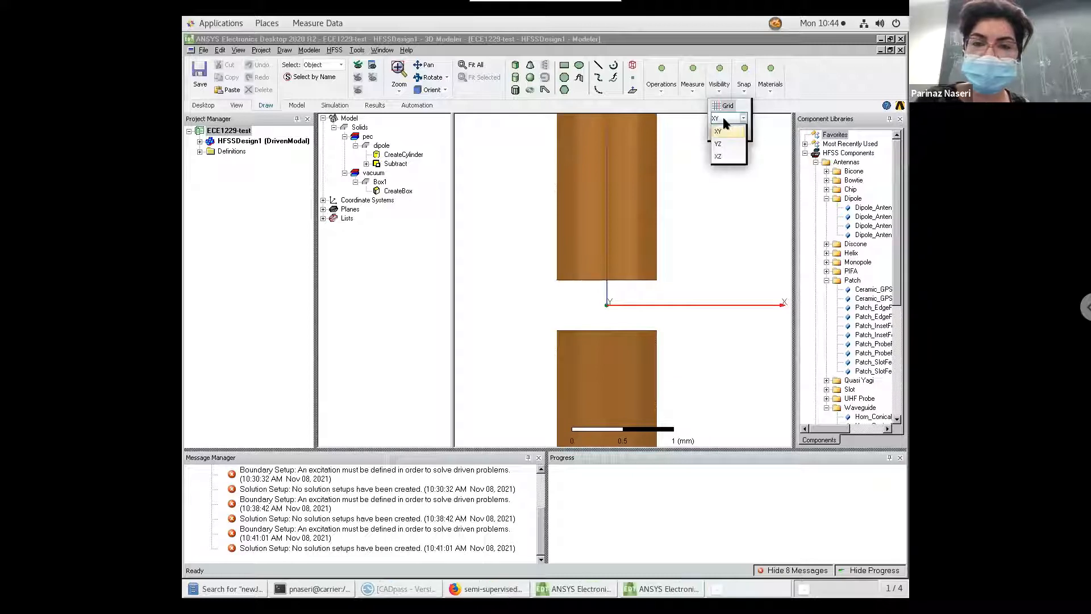
{"action": "left_click", "coordinate": [728, 157]}
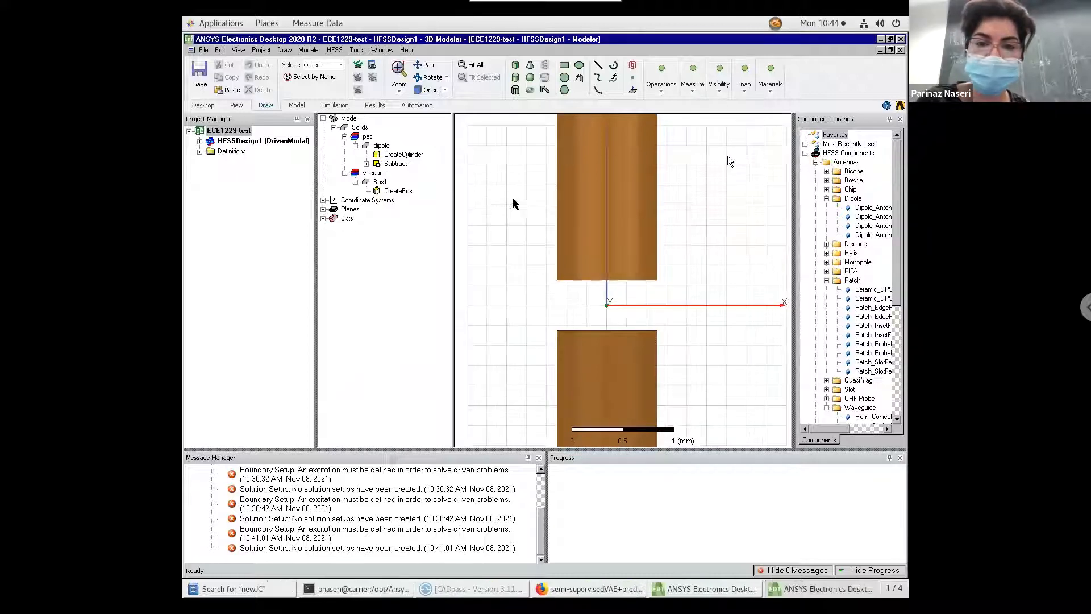
Draw a rectangle about 1 mm by 0.5 mm filling the gap between the dipole arms, from corner to opposite corner.
{"action": "left_click", "coordinate": [563, 66]}
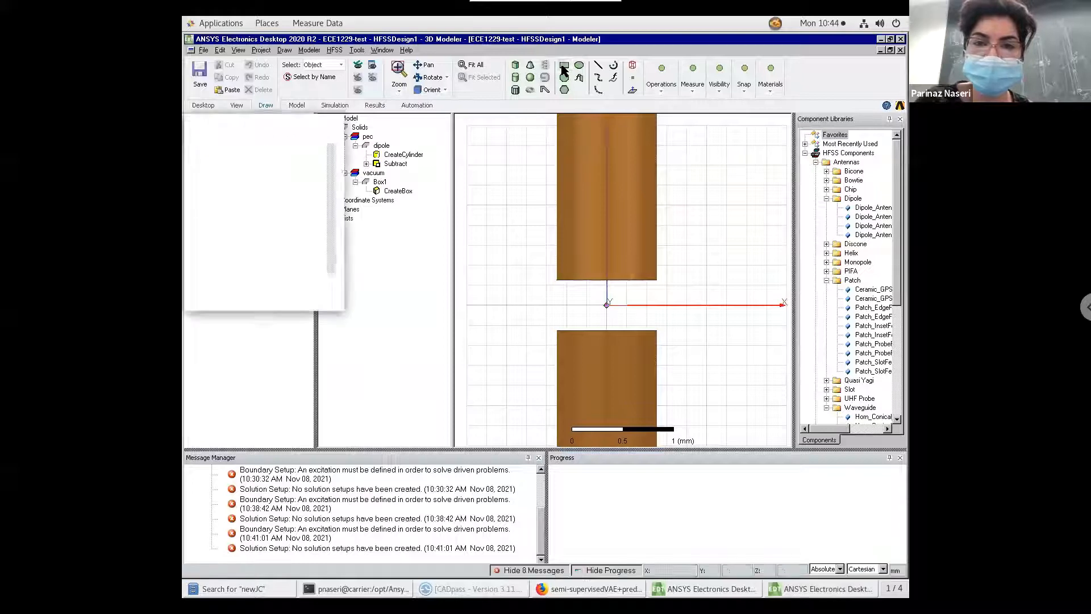
{"action": "left_click", "coordinate": [556, 280]}
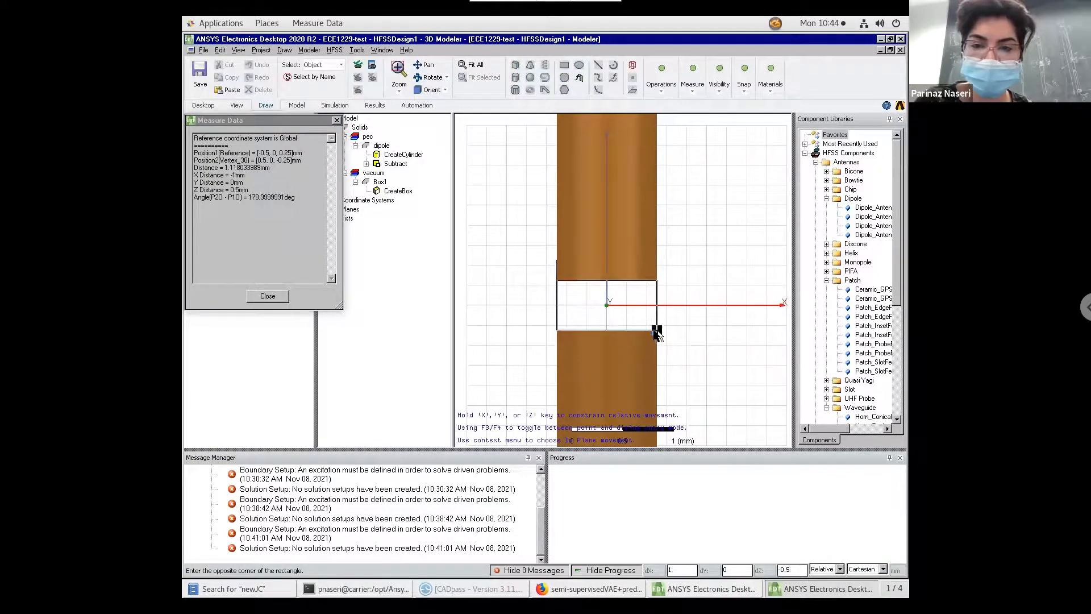
{"action": "left_click", "coordinate": [657, 329]}
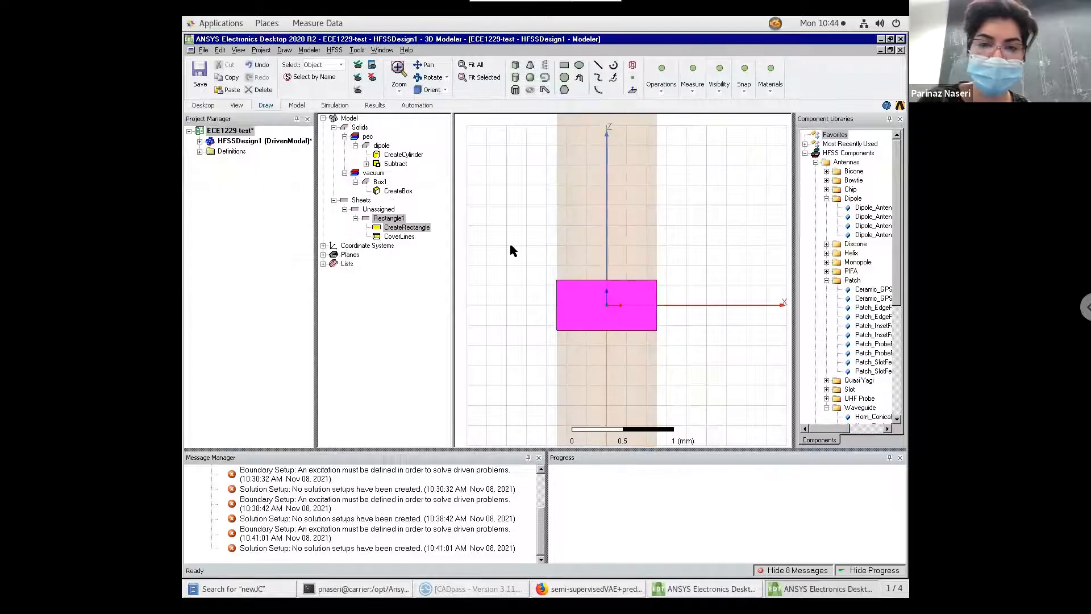
Rename the new rectangle sheet in the dipole gap as lumpedport.
{"action": "left_click", "coordinate": [390, 219]}
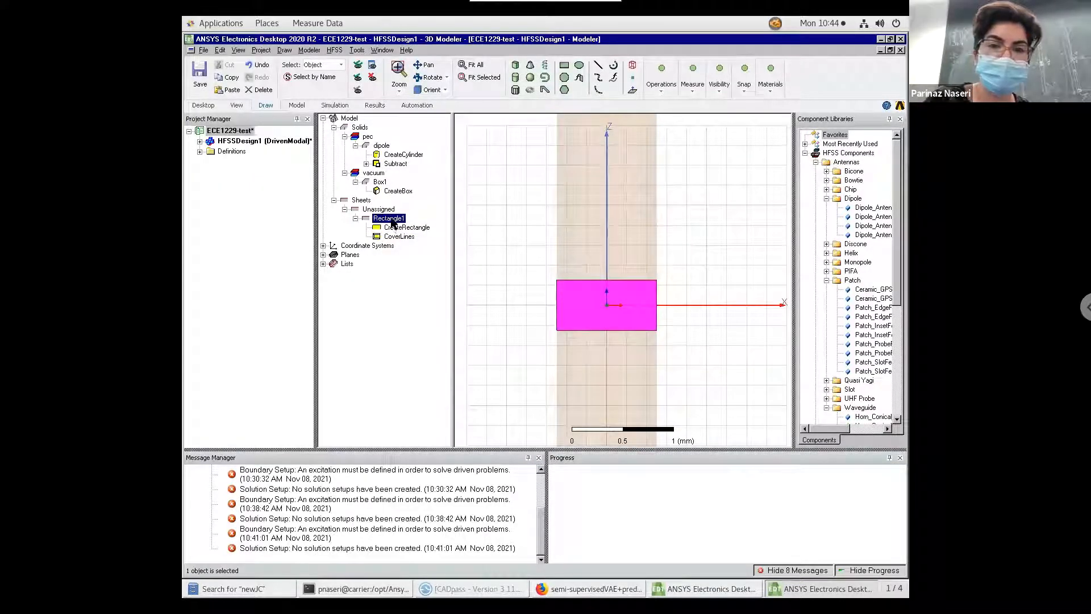
{"action": "double_click", "coordinate": [391, 221]}
{"action": "left_click", "coordinate": [464, 250]}
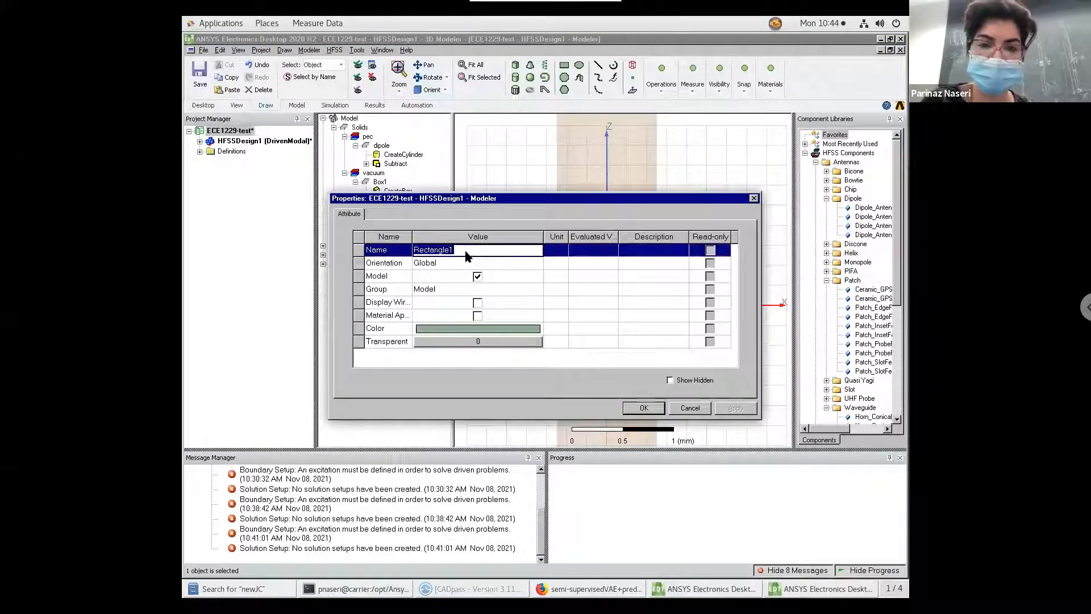
{"action": "type", "text": "lumpedport"}
{"action": "key", "text": "Return"}
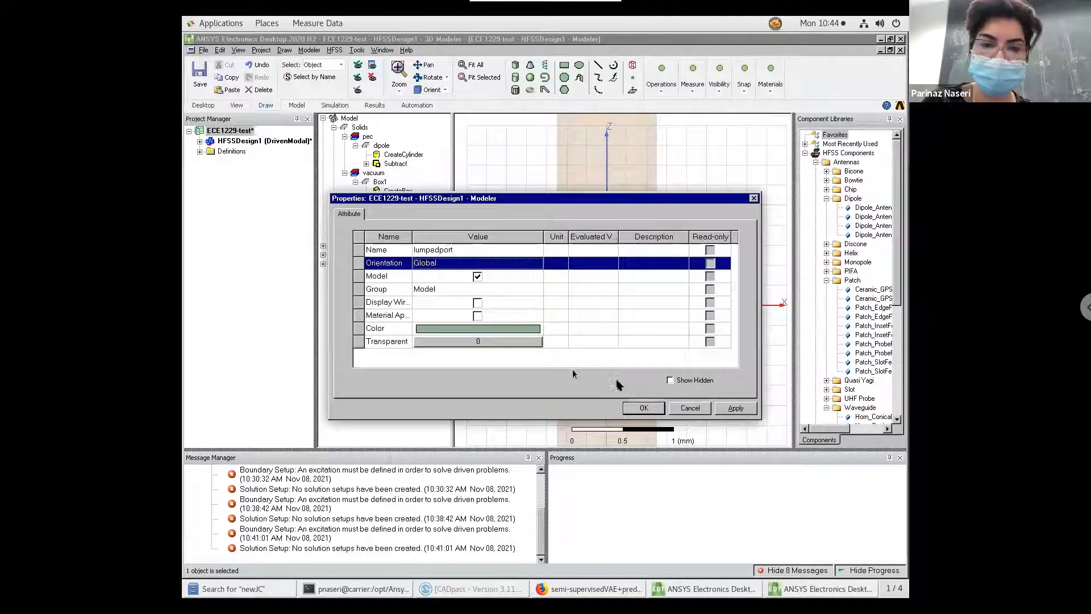
{"action": "left_click", "coordinate": [644, 408]}
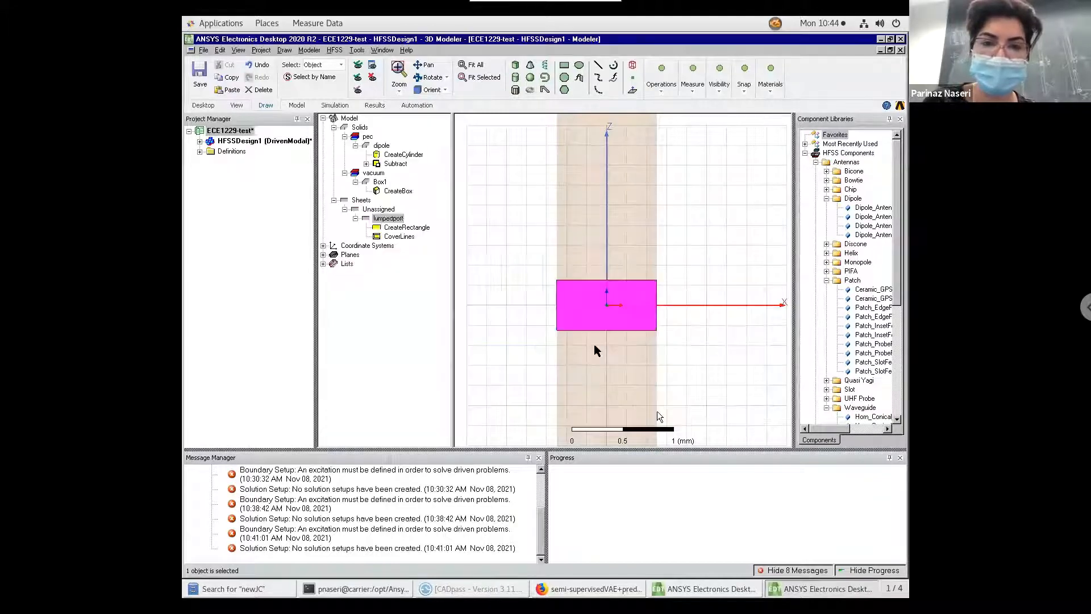
Set the position of the lumpedport rectangle to -r_dipole, 0, -g_dipole/2 in its creation properties.
{"action": "double_click", "coordinate": [401, 228]}
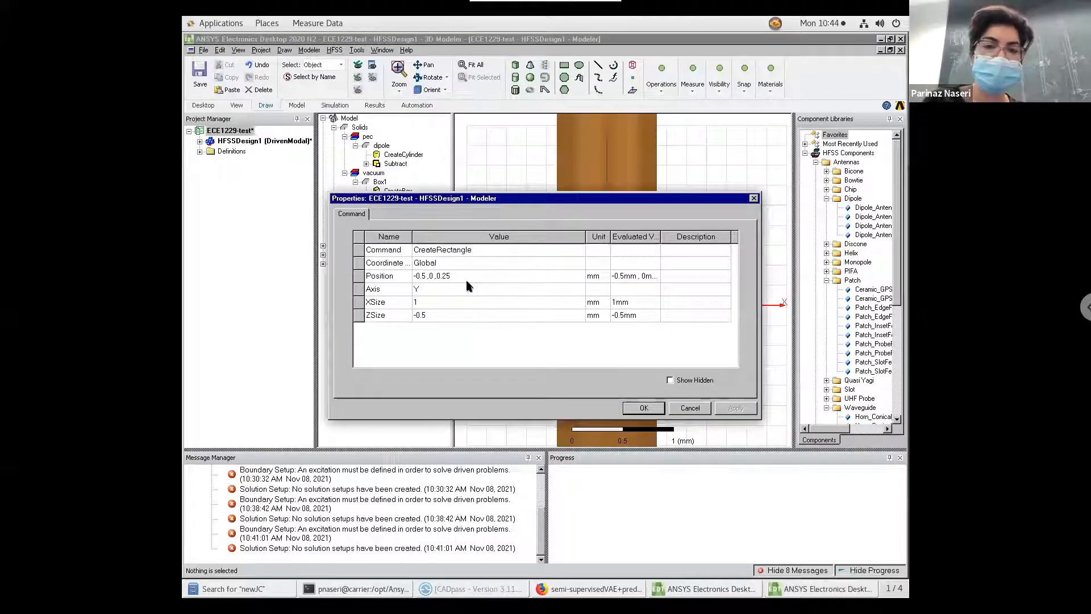
{"action": "left_click", "coordinate": [466, 276]}
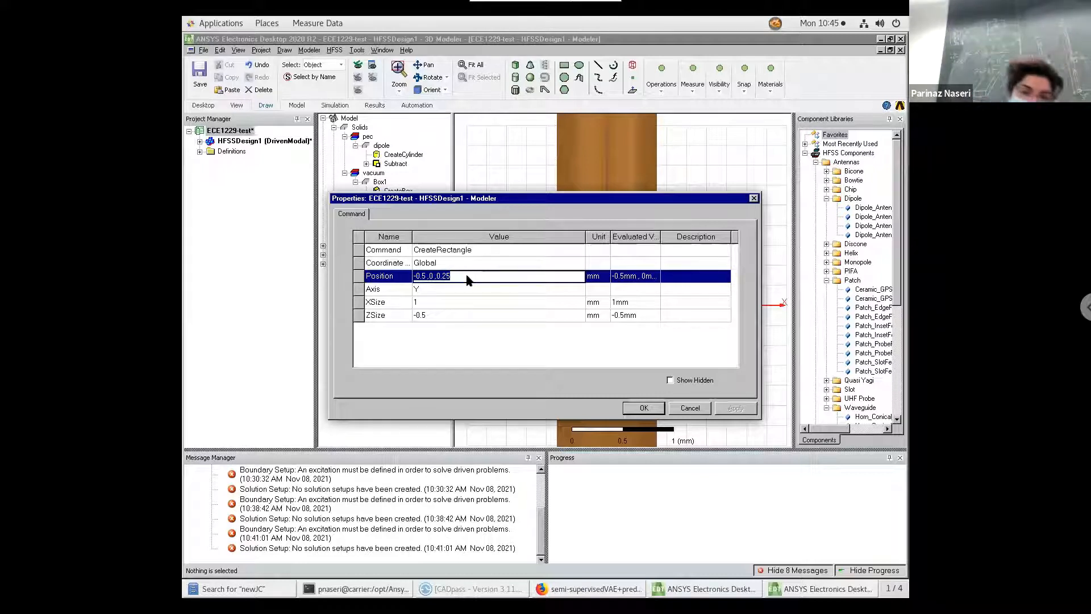
{"action": "left_click", "coordinate": [427, 278]}
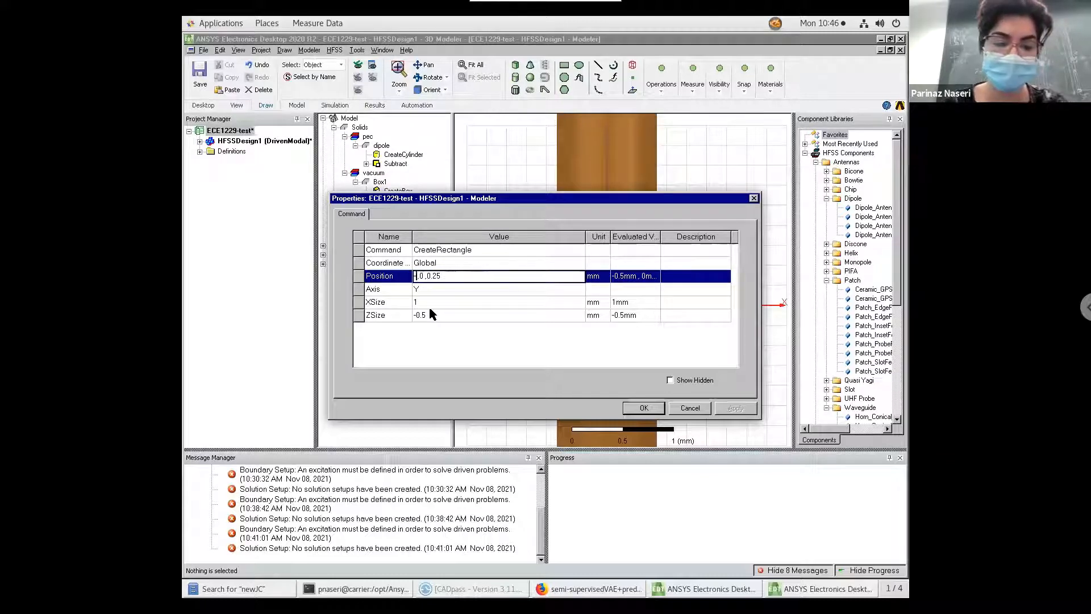
{"action": "type", "text": "r_dip"}
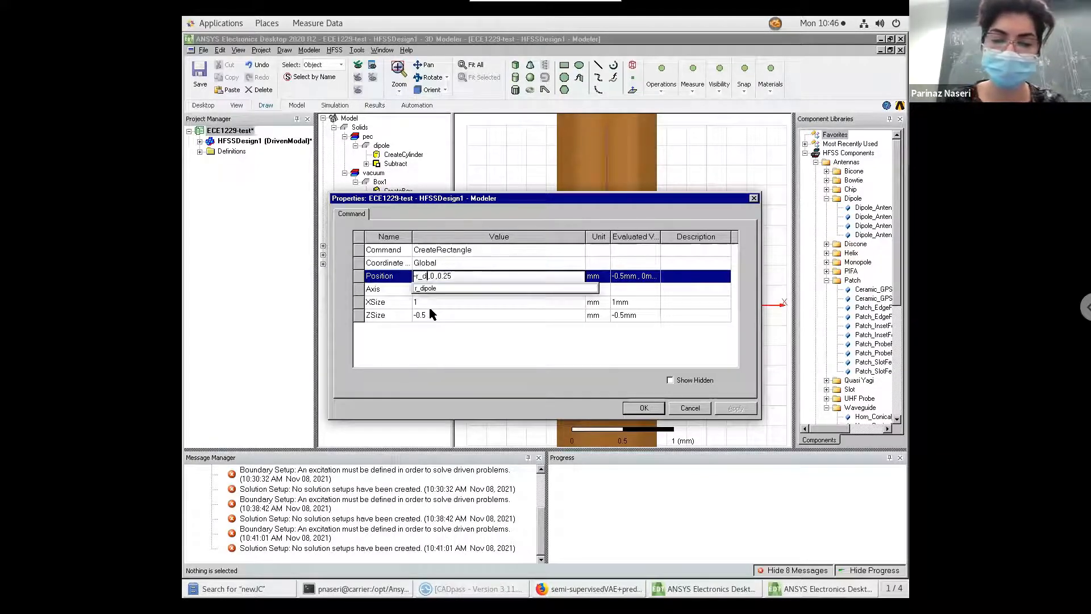
{"action": "type", "text": "ole"}
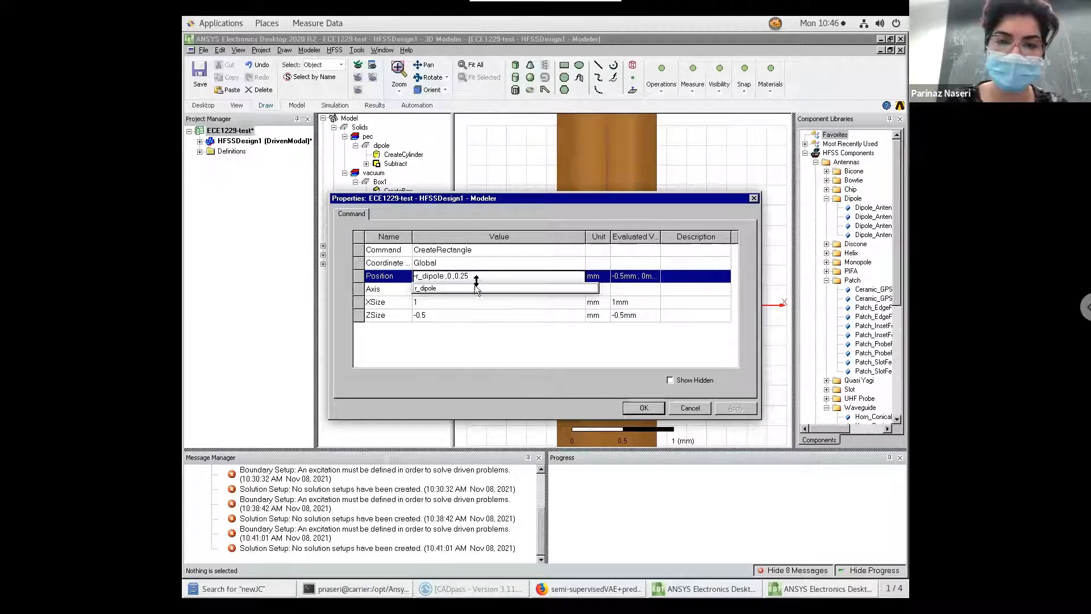
{"action": "key", "text": "End"}
{"action": "key", "text": "BackSpace"}
{"action": "key", "text": "BackSpace"}
{"action": "key", "text": "BackSpace"}
{"action": "key", "text": "BackSpace"}
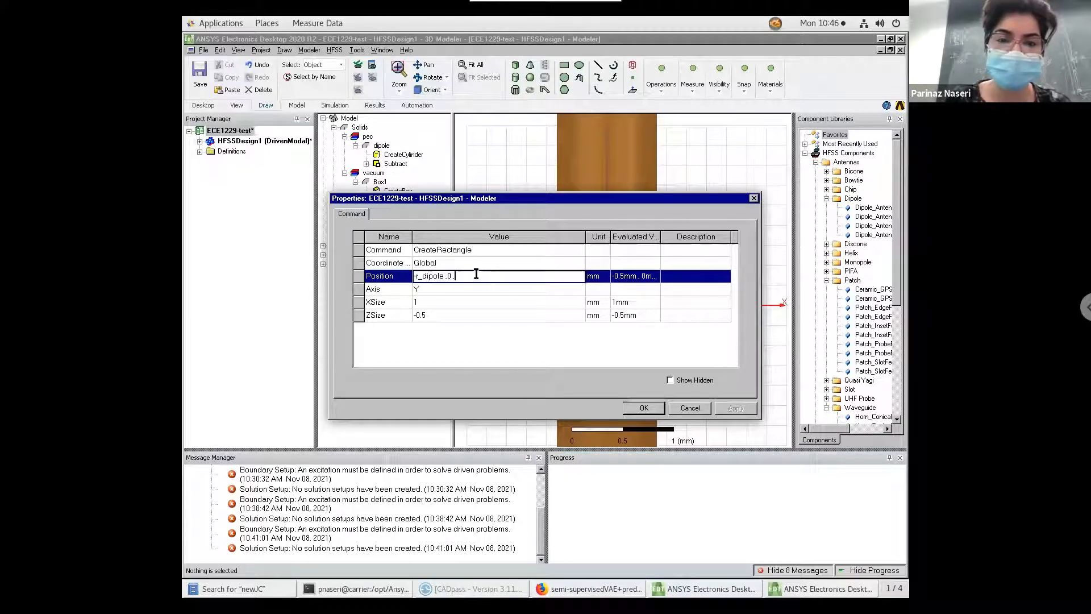
{"action": "type", "text": "-g_"}
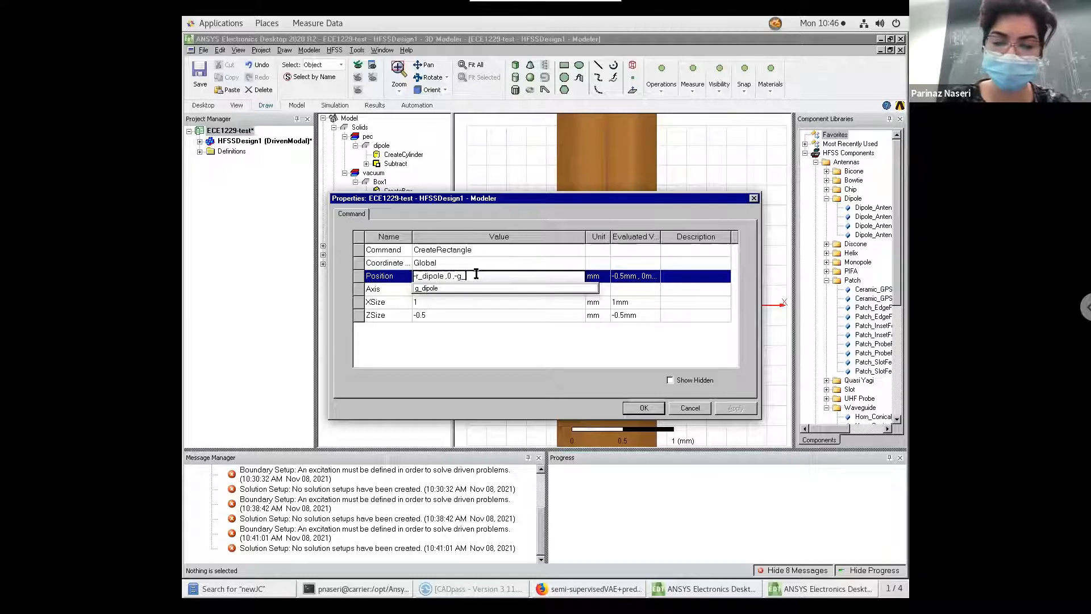
{"action": "type", "text": "dipole/2"}
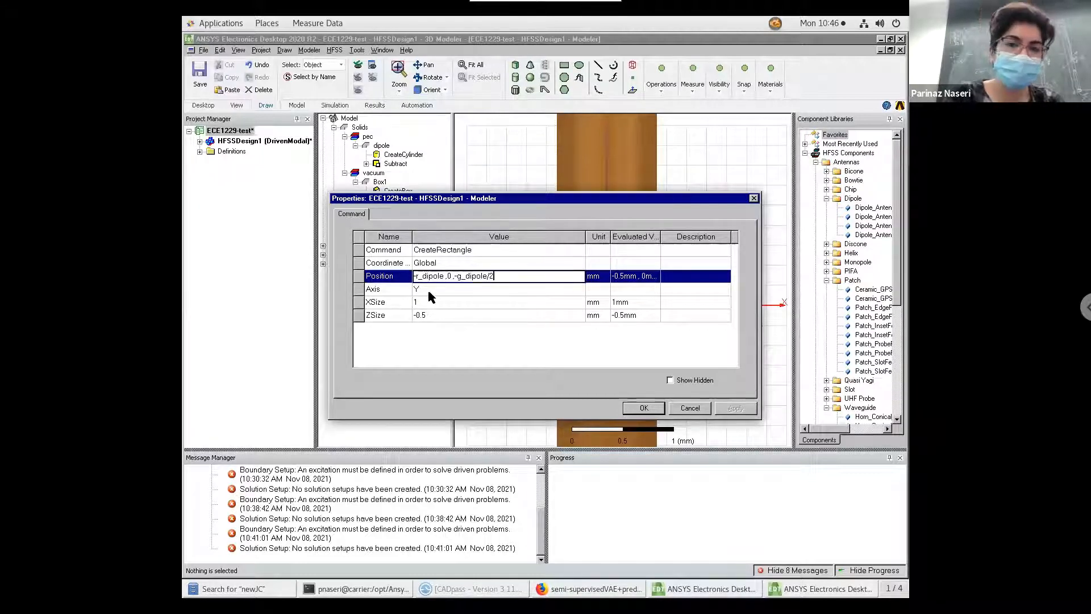
{"action": "left_click", "coordinate": [430, 304]}
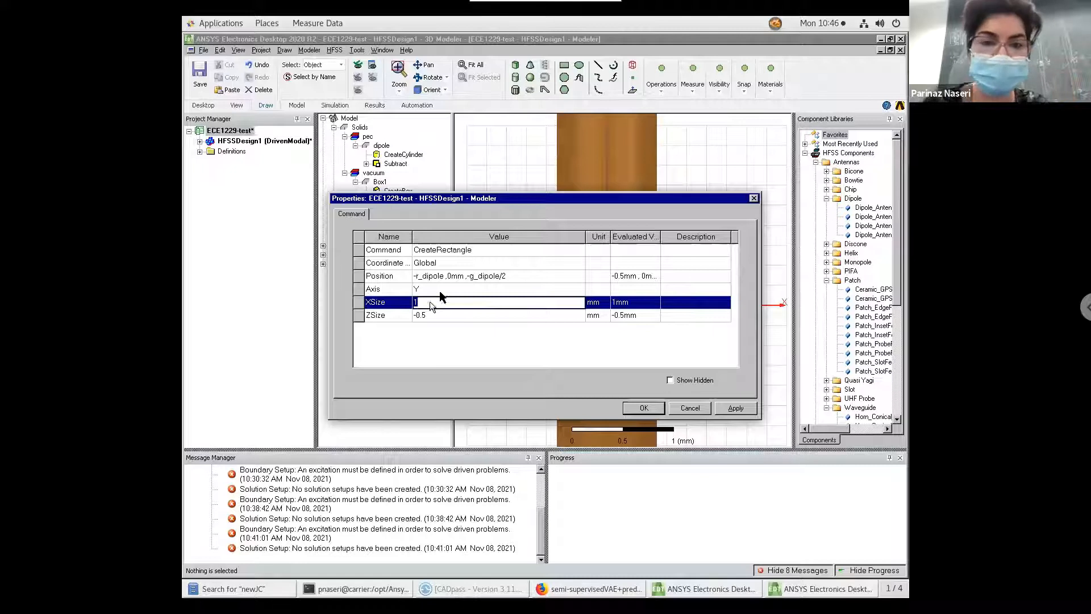
{"action": "left_click", "coordinate": [458, 276]}
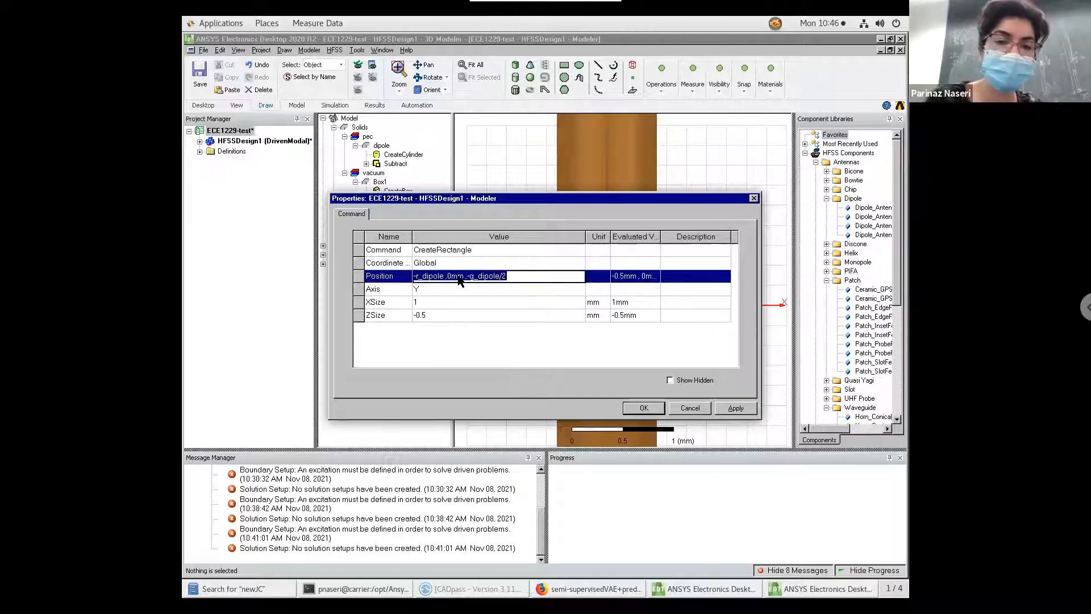
{"action": "left_click", "coordinate": [459, 277]}
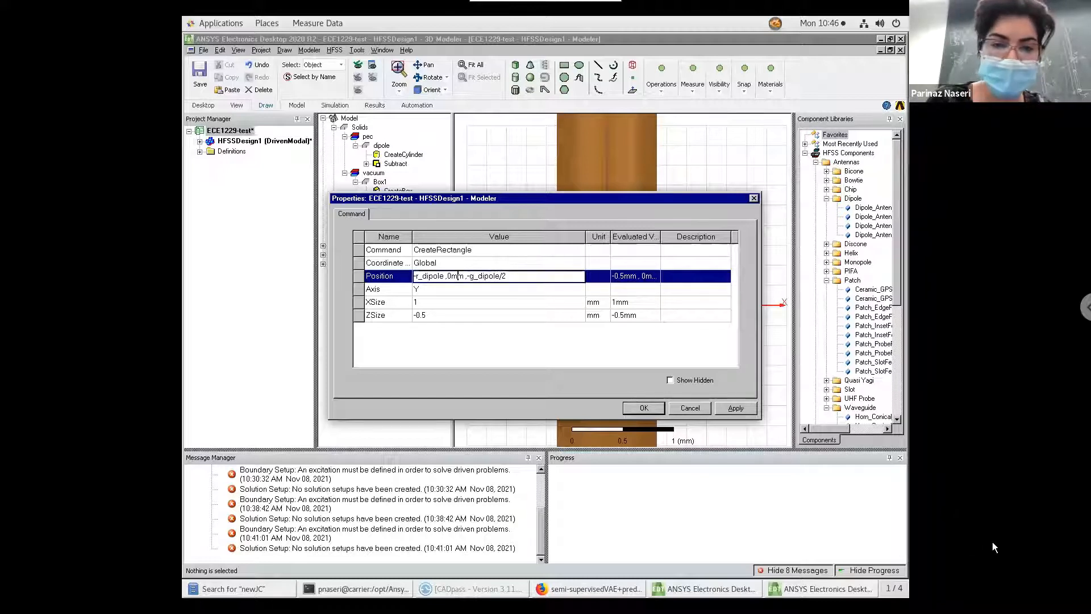
Set the lumpedport rectangle's X size to 2*r_dipole and Z size to g_dipole, and accept the properties.
{"action": "left_click", "coordinate": [446, 298]}
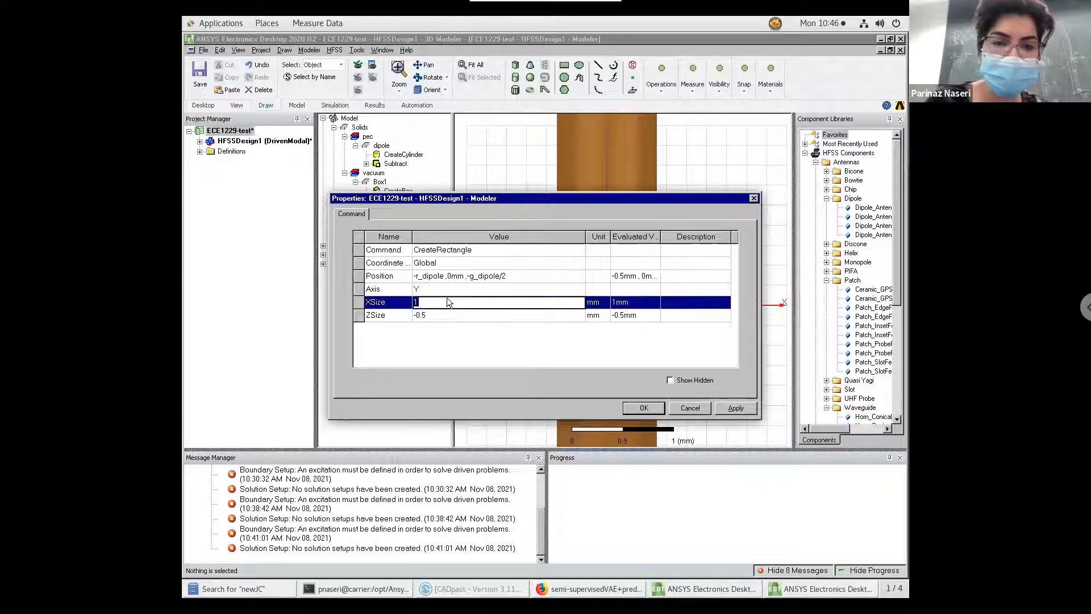
{"action": "type", "text": "2*"}
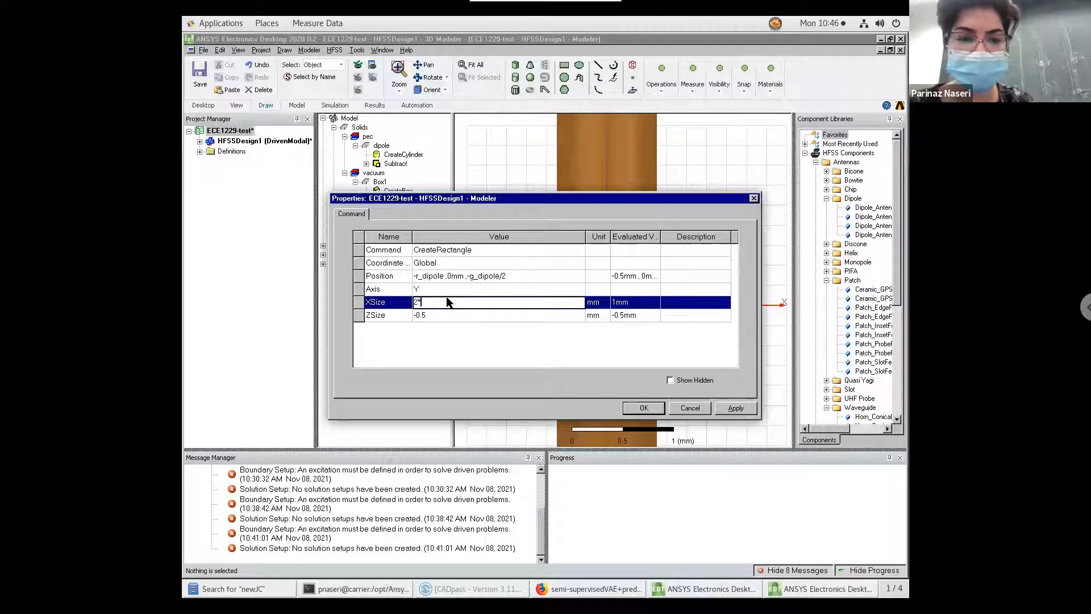
{"action": "type", "text": "r_dipole"}
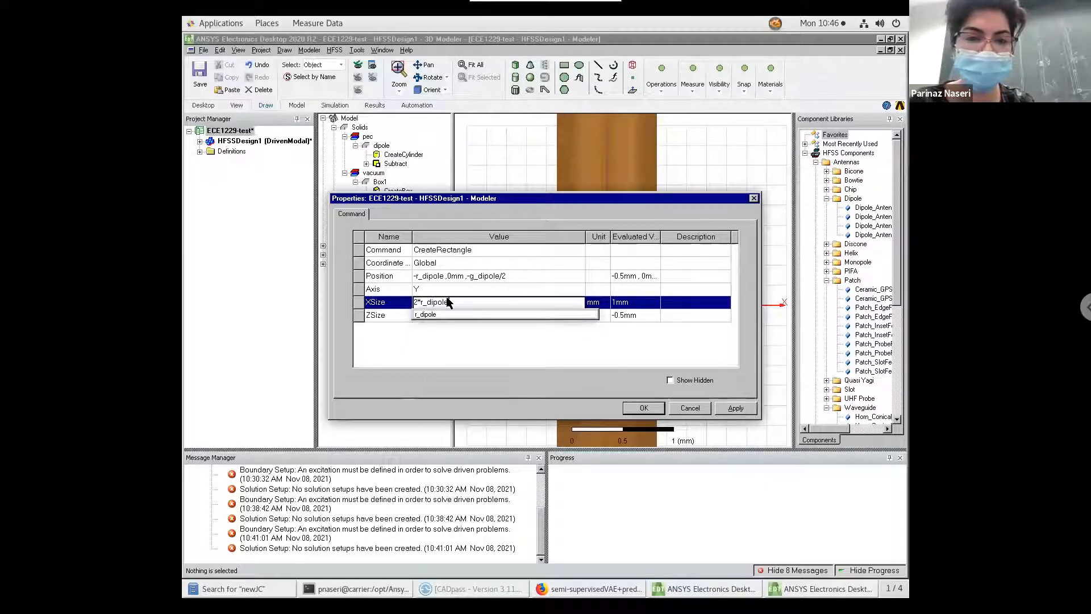
{"action": "left_click", "coordinate": [423, 336]}
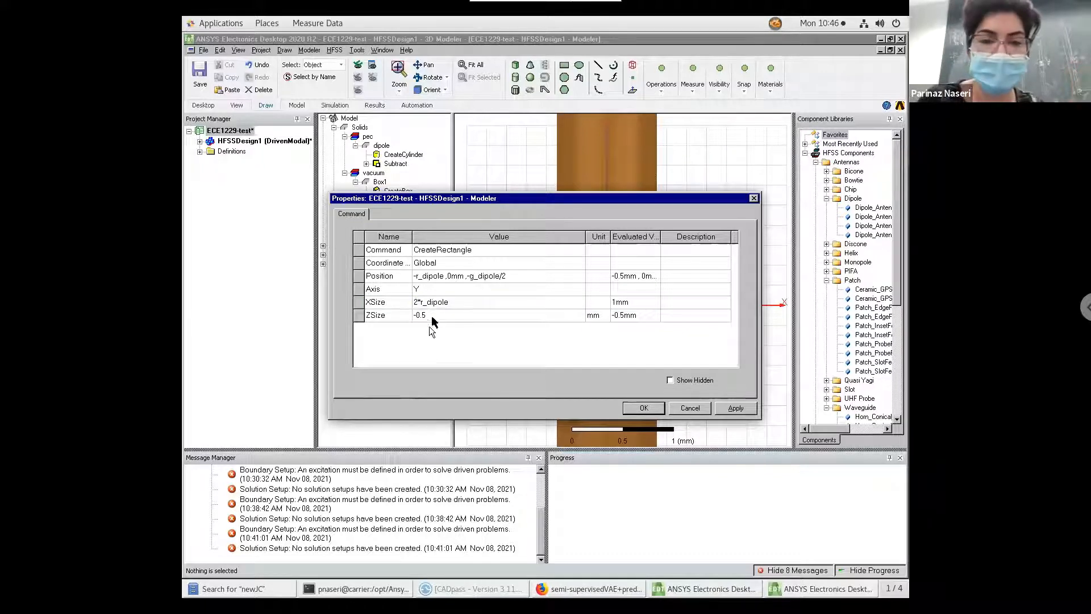
{"action": "left_click", "coordinate": [430, 316]}
{"action": "type", "text": "g"}
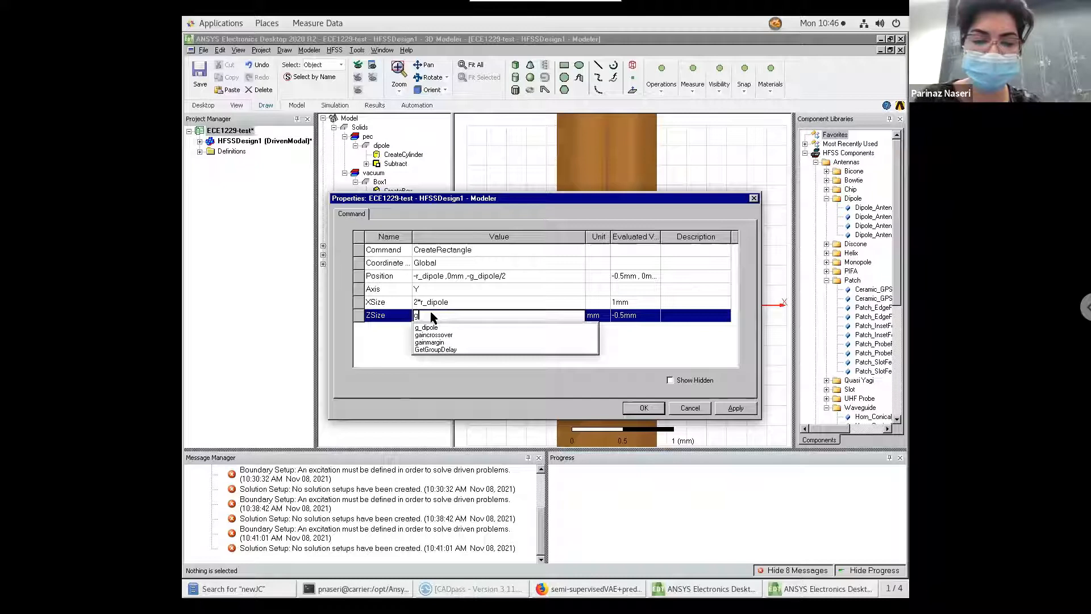
{"action": "type", "text": "_dipole"}
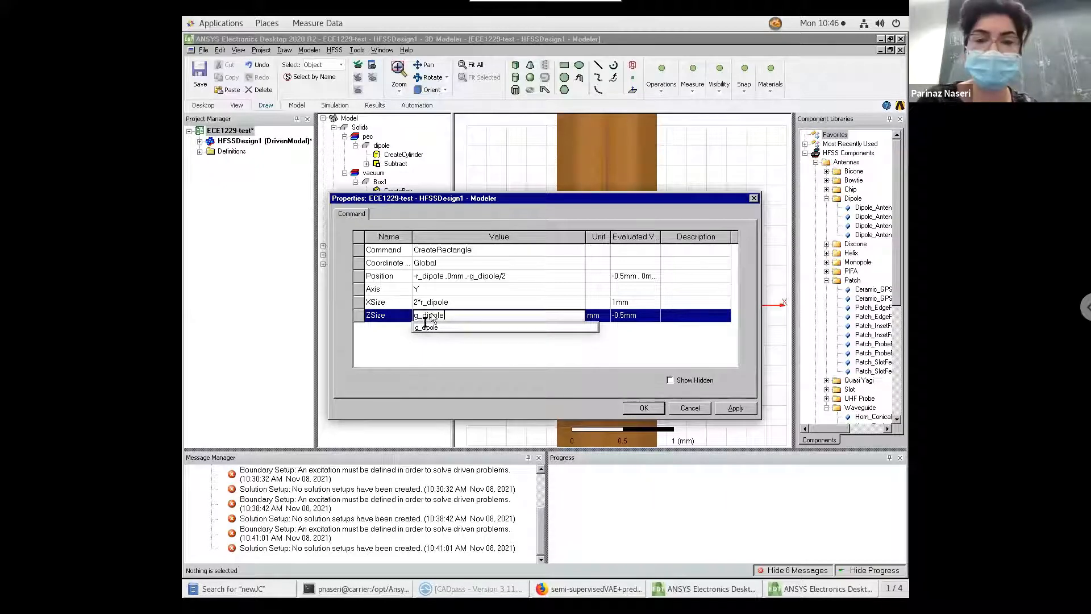
{"action": "left_click", "coordinate": [431, 348]}
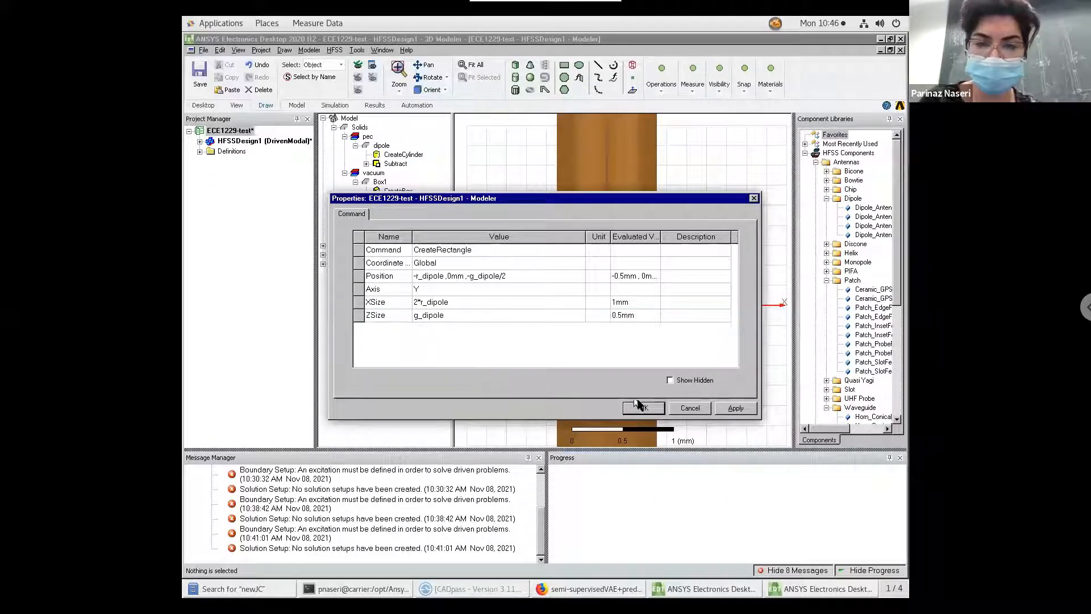
{"action": "left_click", "coordinate": [639, 404]}
{"action": "left_click", "coordinate": [472, 193]}
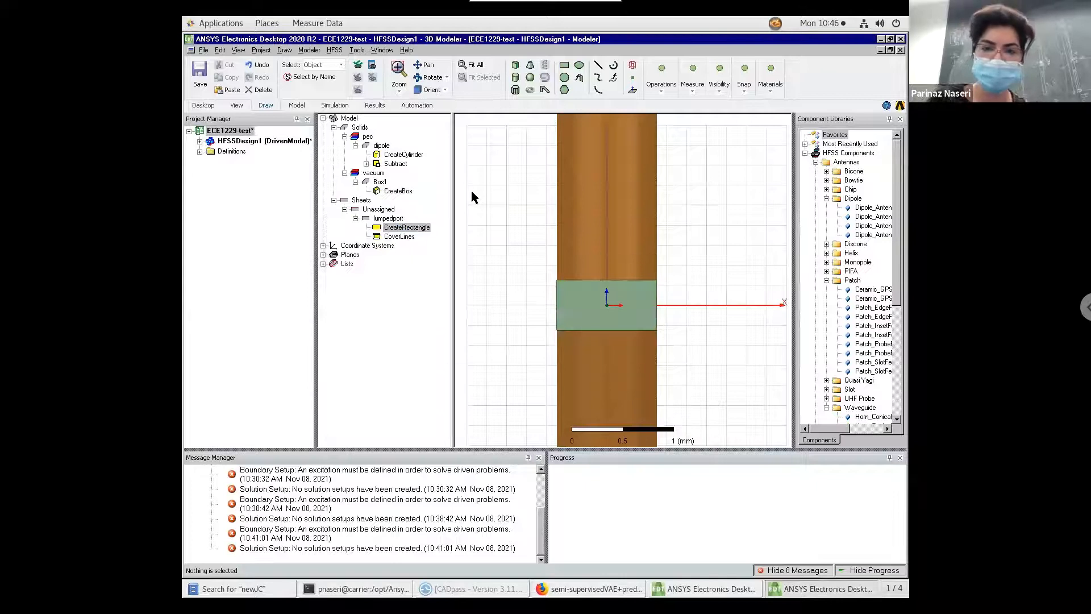
Examine the lumpedport sheet between the dipole arms up close in a trimetric view.
{"action": "key", "text": "ctrl+a"}
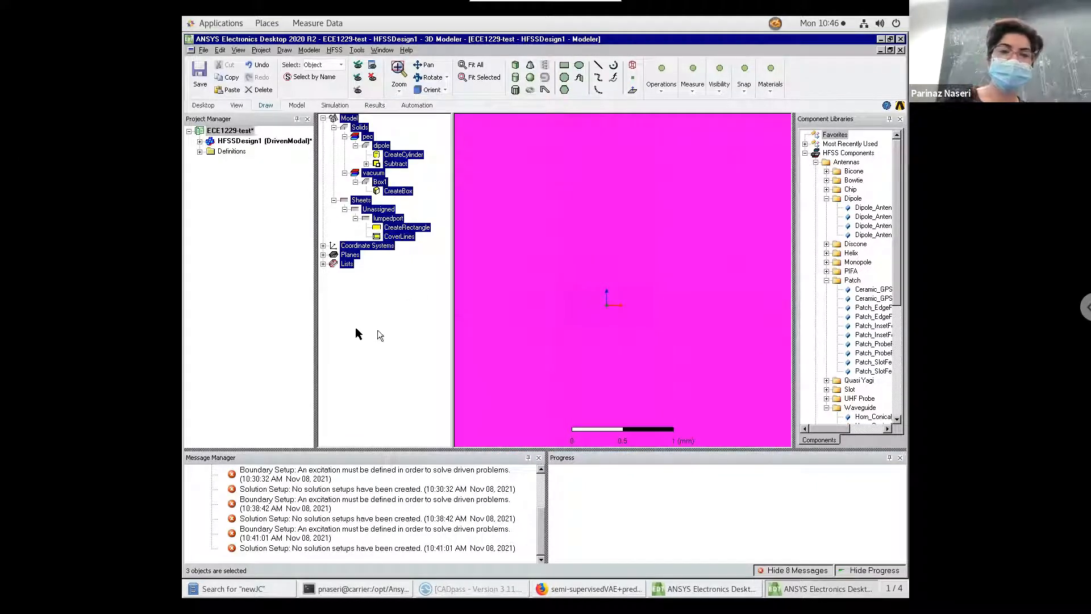
{"action": "left_click", "coordinate": [554, 162]}
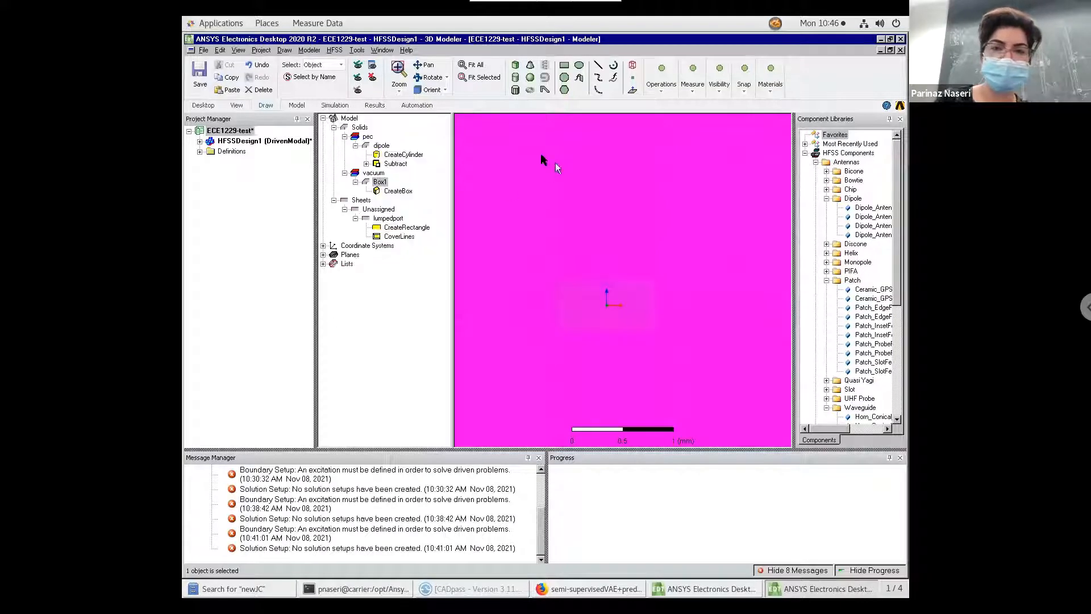
{"action": "left_click", "coordinate": [475, 66]}
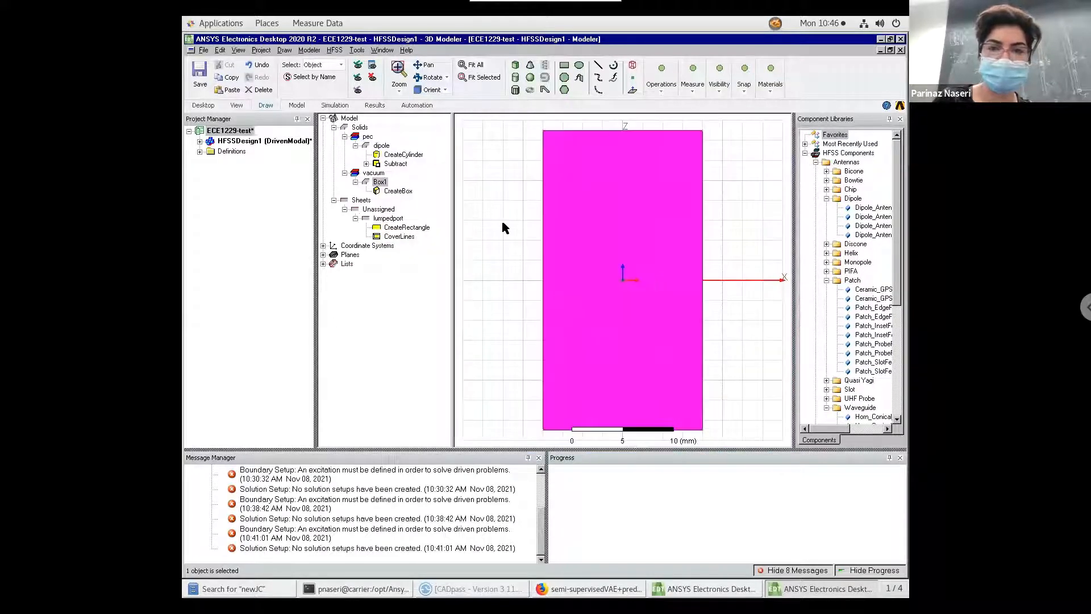
{"action": "left_click", "coordinate": [502, 227]}
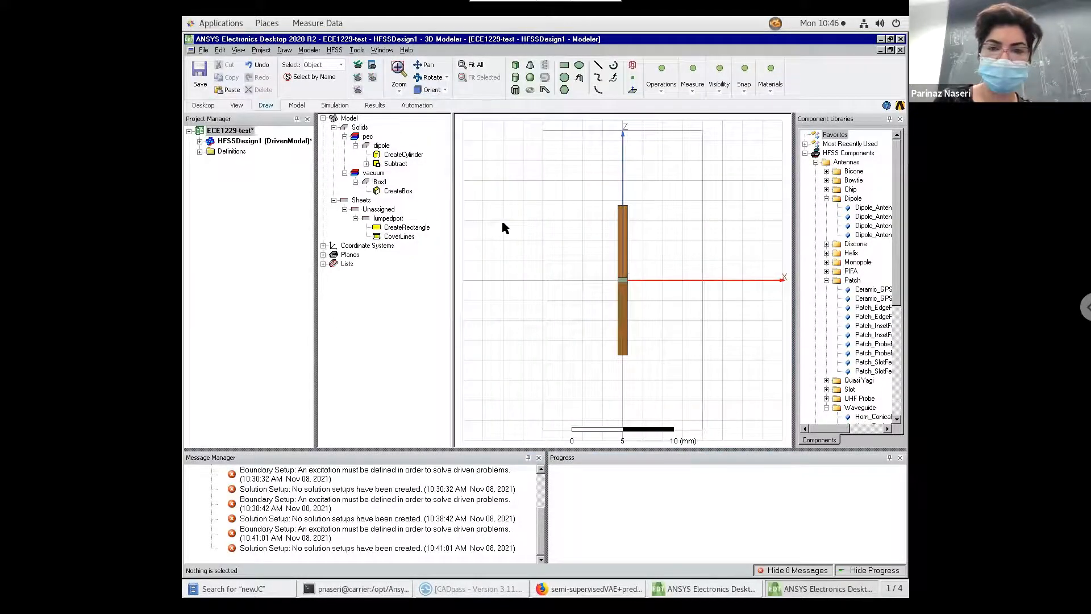
{"action": "left_click", "coordinate": [445, 91]}
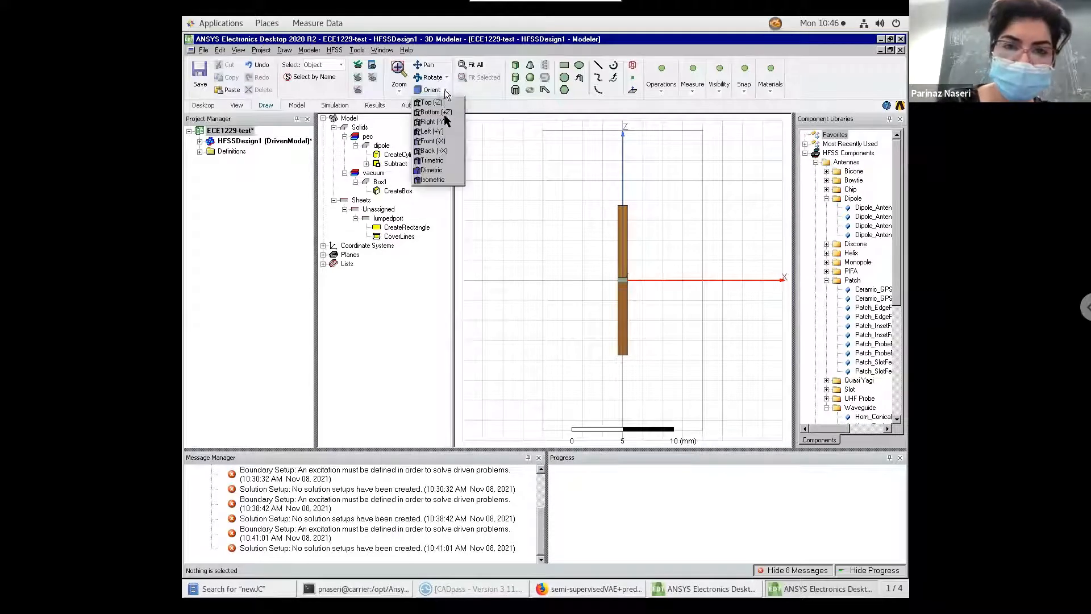
{"action": "left_click", "coordinate": [439, 161]}
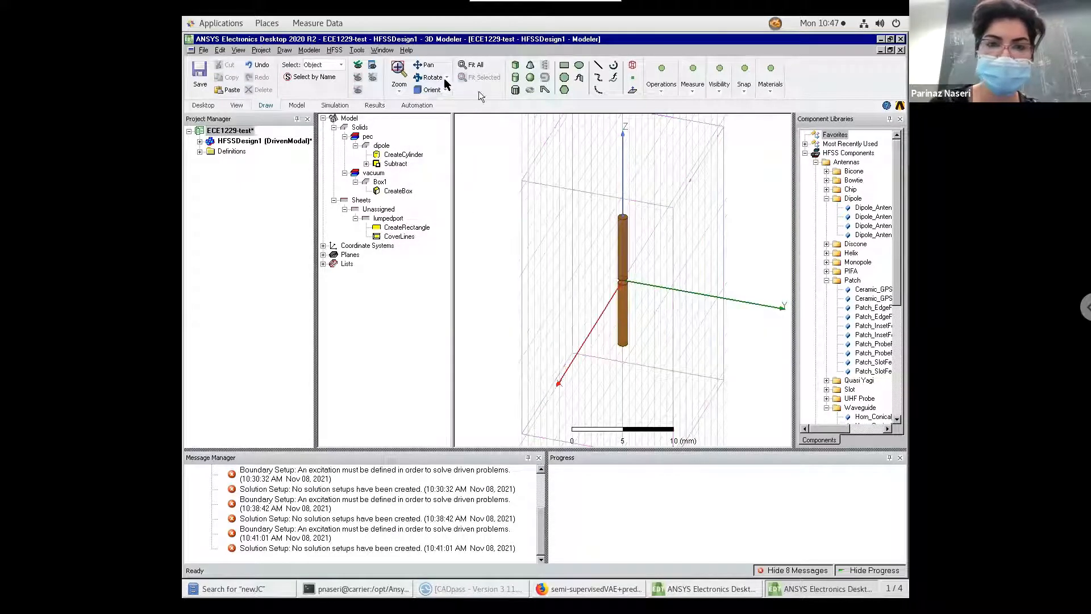
{"action": "left_click", "coordinate": [399, 91]}
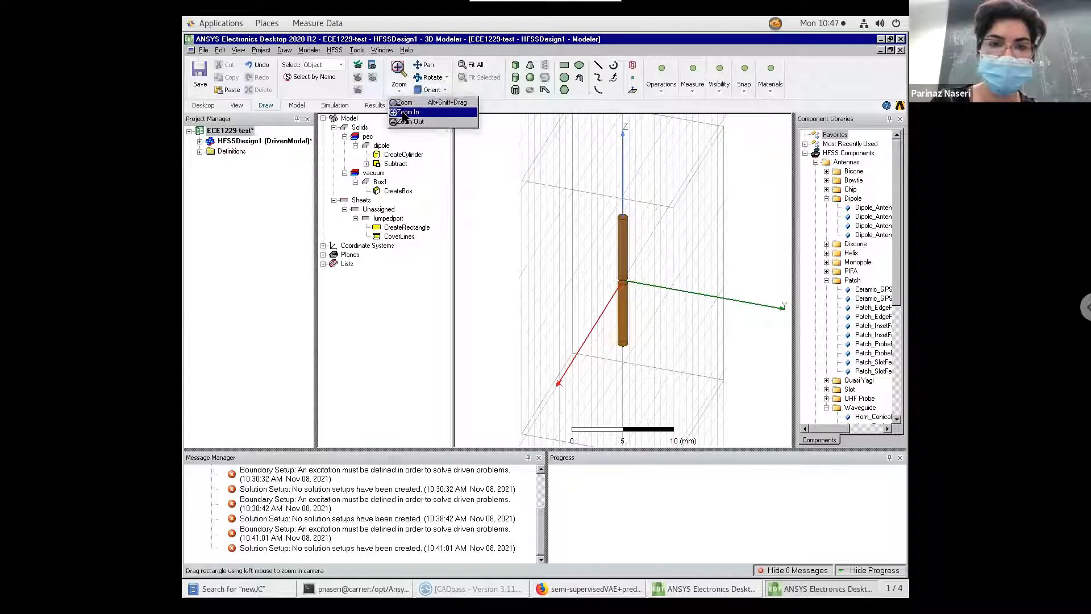
{"action": "left_click", "coordinate": [404, 112]}
{"action": "left_click_drag", "start_coordinate": [595, 248], "coordinate": [682, 341]}
{"action": "left_click_drag", "start_coordinate": [613, 255], "coordinate": [618, 264]}
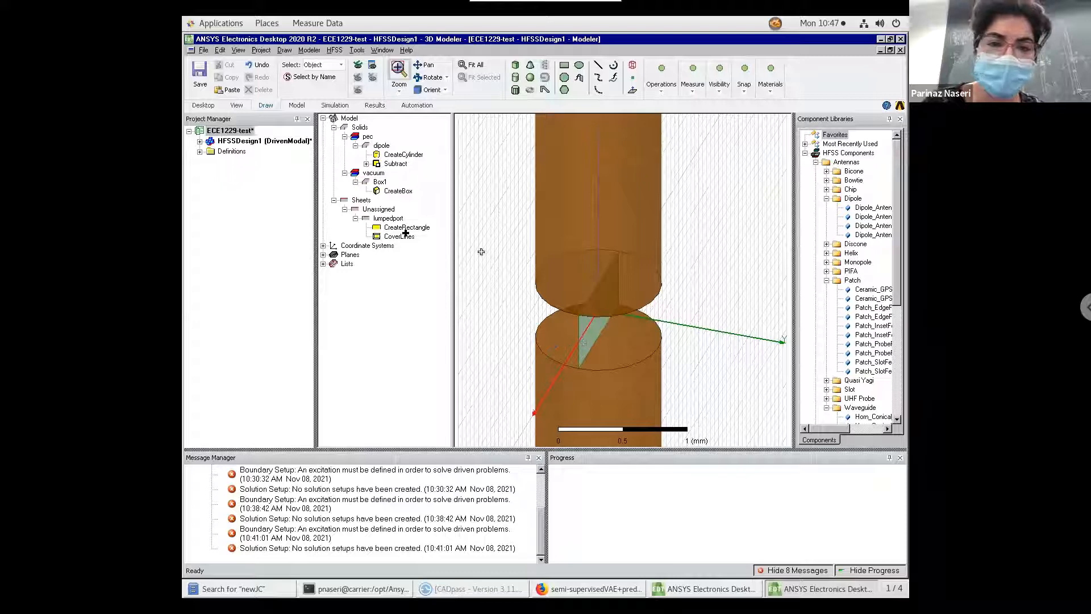
Assign a lumped port excitation named 1 with 50 ohm full port impedance to the lumpedport sheet.
{"action": "left_click", "coordinate": [380, 219]}
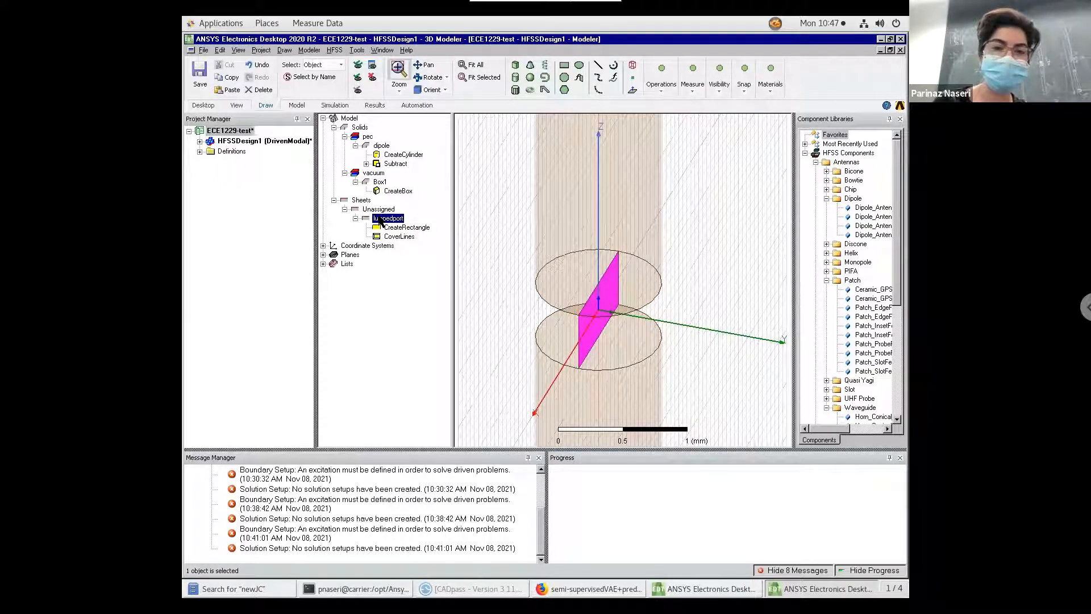
{"action": "right_click", "coordinate": [379, 219]}
{"action": "left_click", "coordinate": [371, 217]}
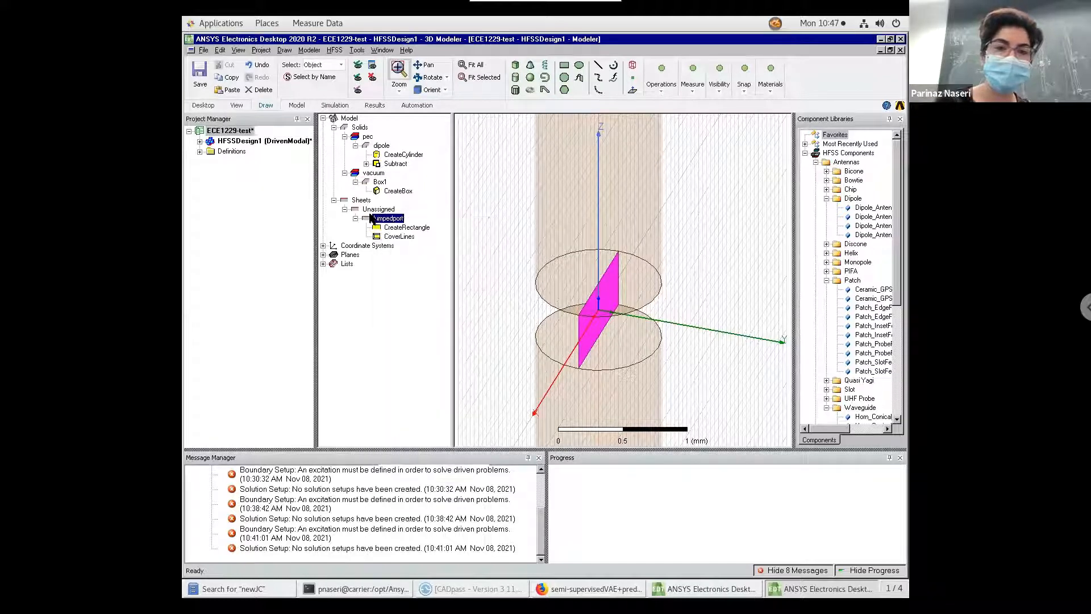
{"action": "right_click", "coordinate": [382, 221]}
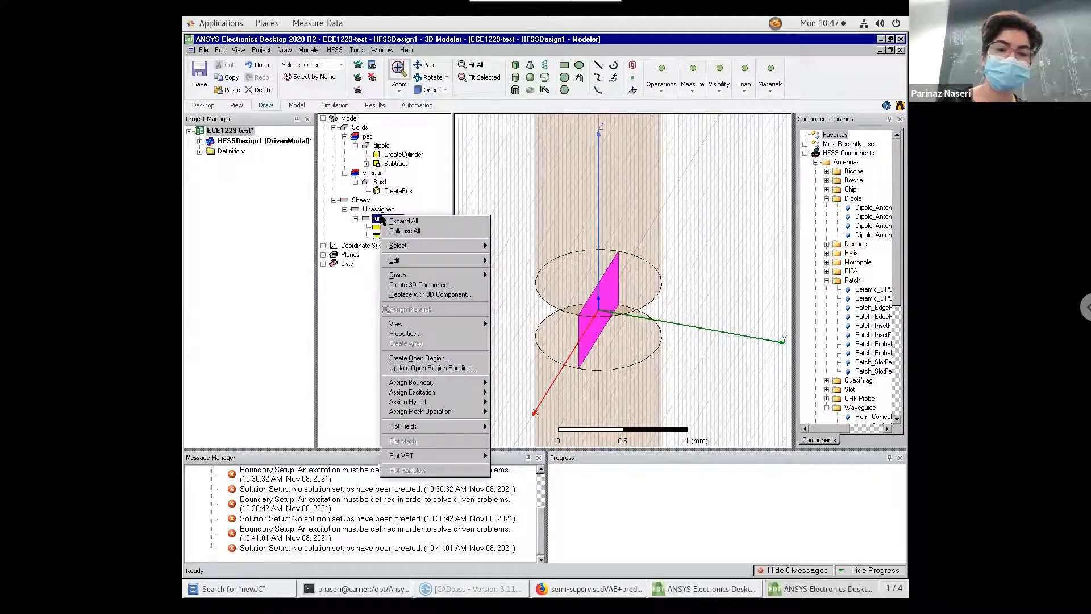
{"action": "mouse_move", "coordinate": [449, 393]}
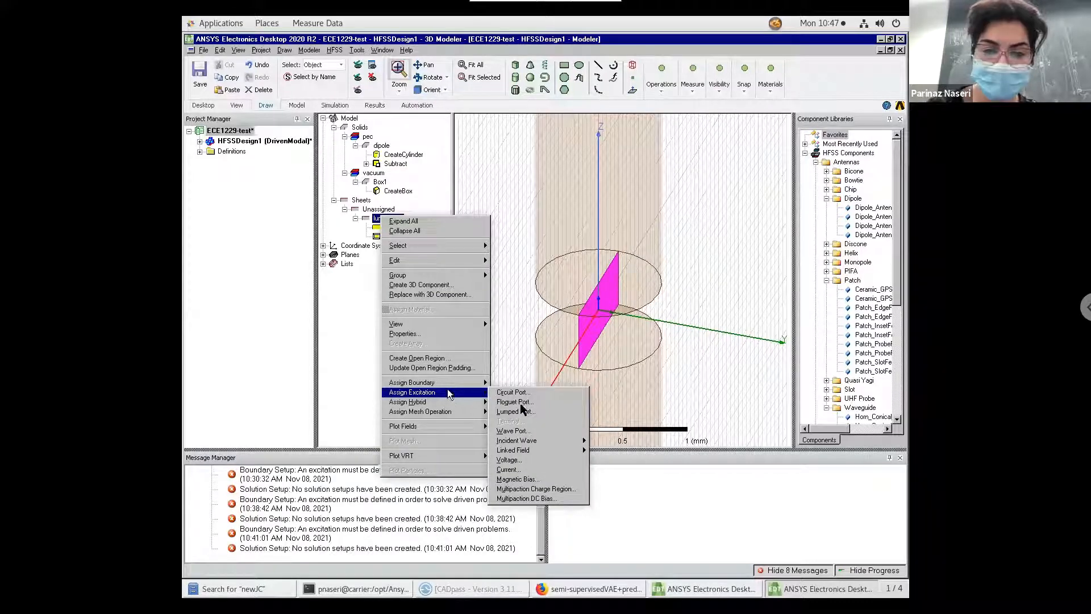
{"action": "left_click", "coordinate": [537, 411]}
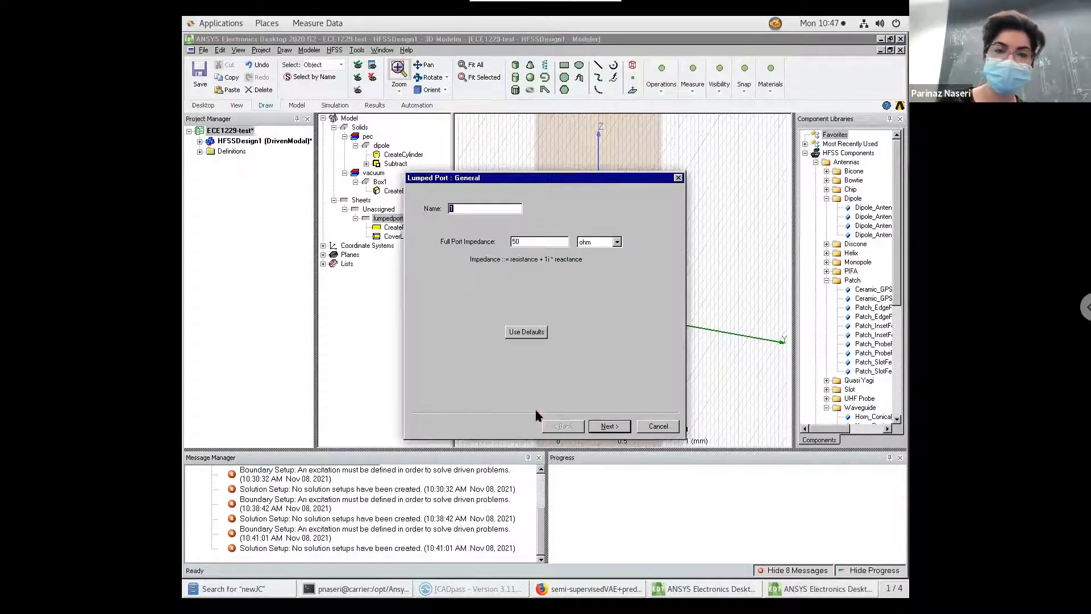
{"action": "left_click", "coordinate": [525, 243]}
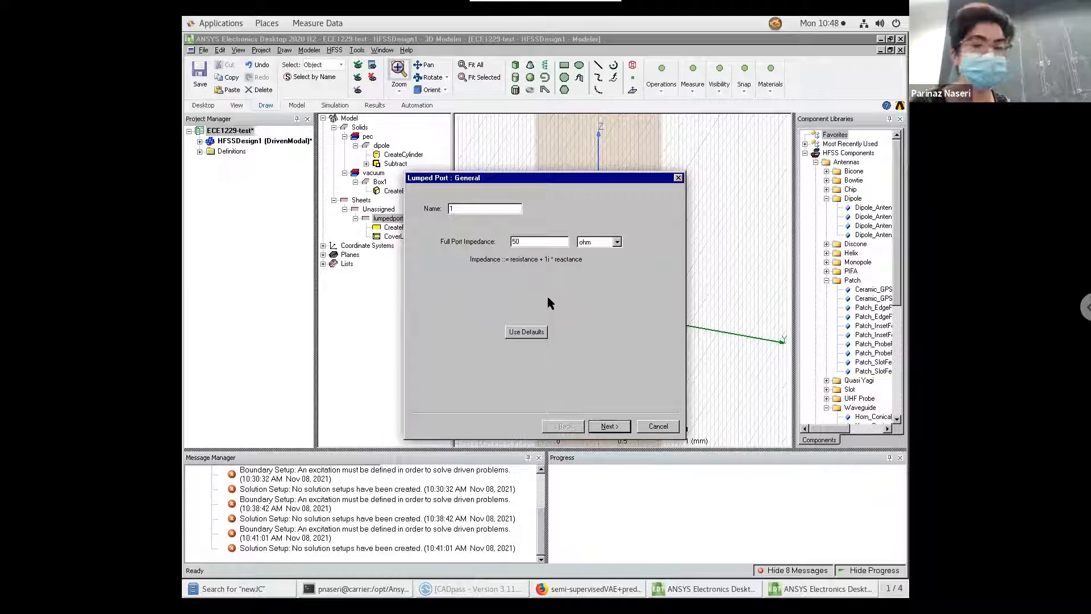
{"action": "left_click", "coordinate": [609, 427]}
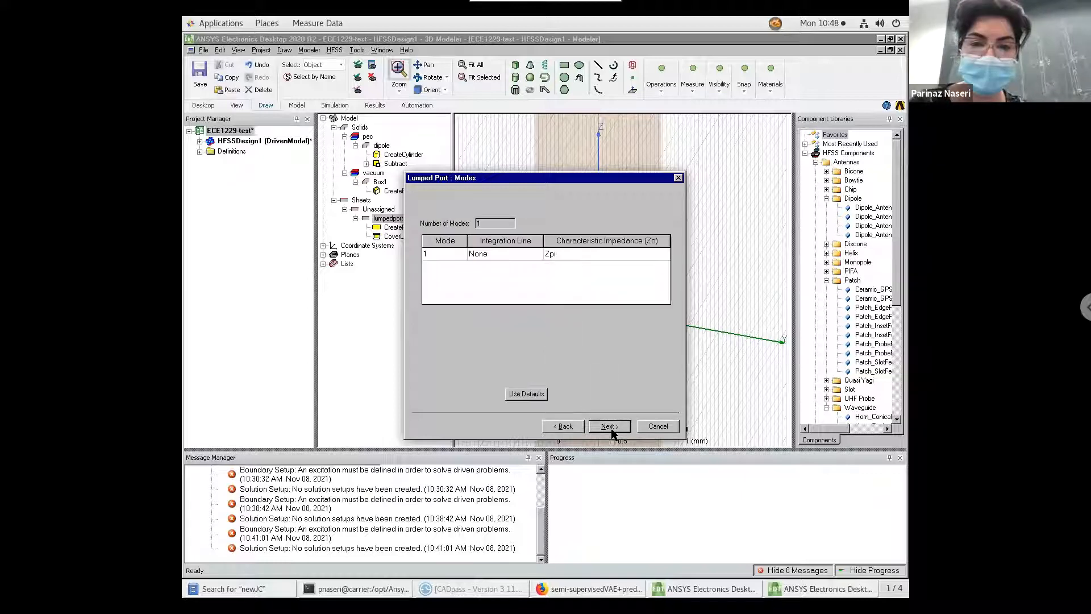
Define mode 1's integration line from the port's lower edge midpoint to its upper edge midpoint, and finish with all modes renormalized to 50 ohm.
{"action": "left_click", "coordinate": [501, 253]}
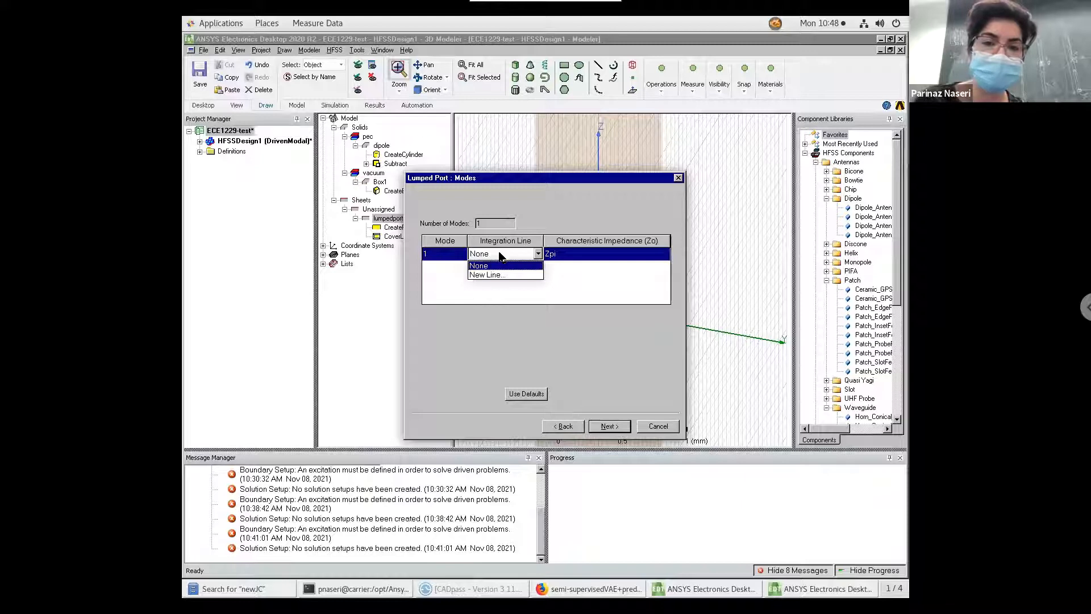
{"action": "left_click", "coordinate": [492, 275]}
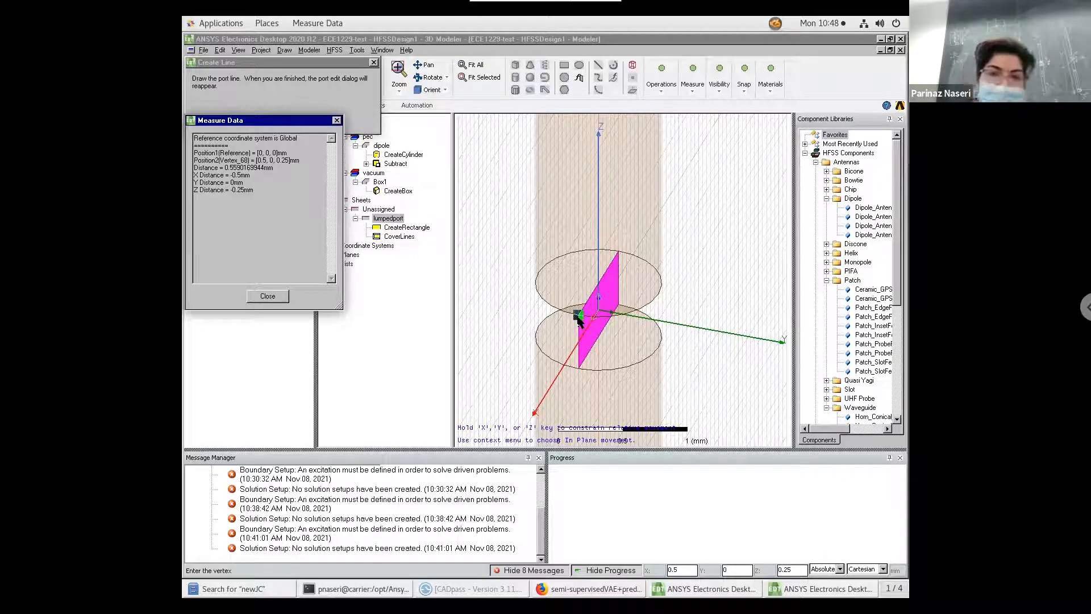
{"action": "left_click", "coordinate": [601, 338]}
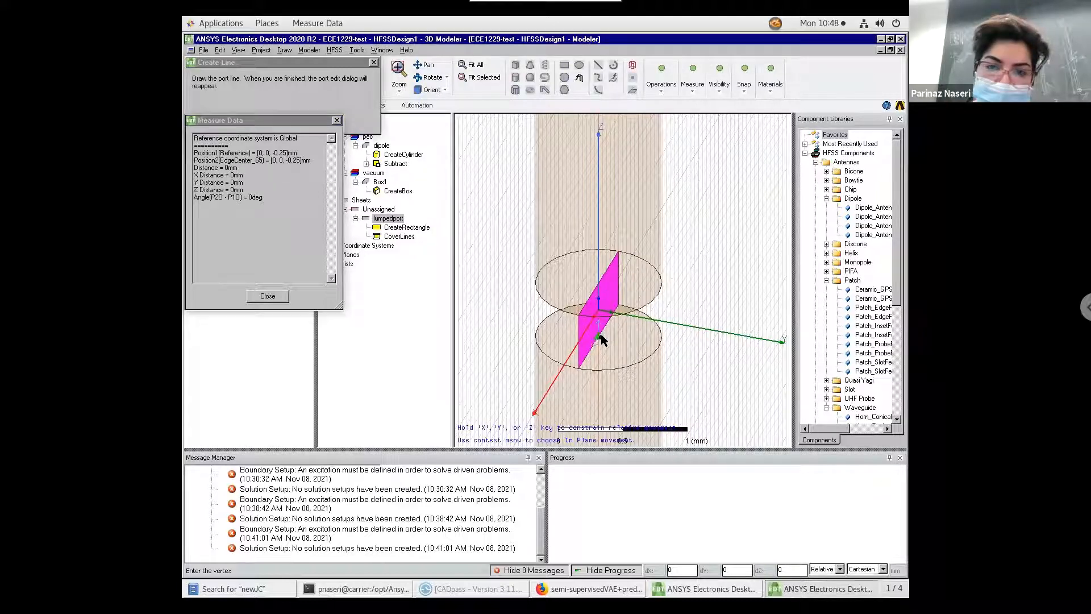
{"action": "left_click", "coordinate": [598, 283]}
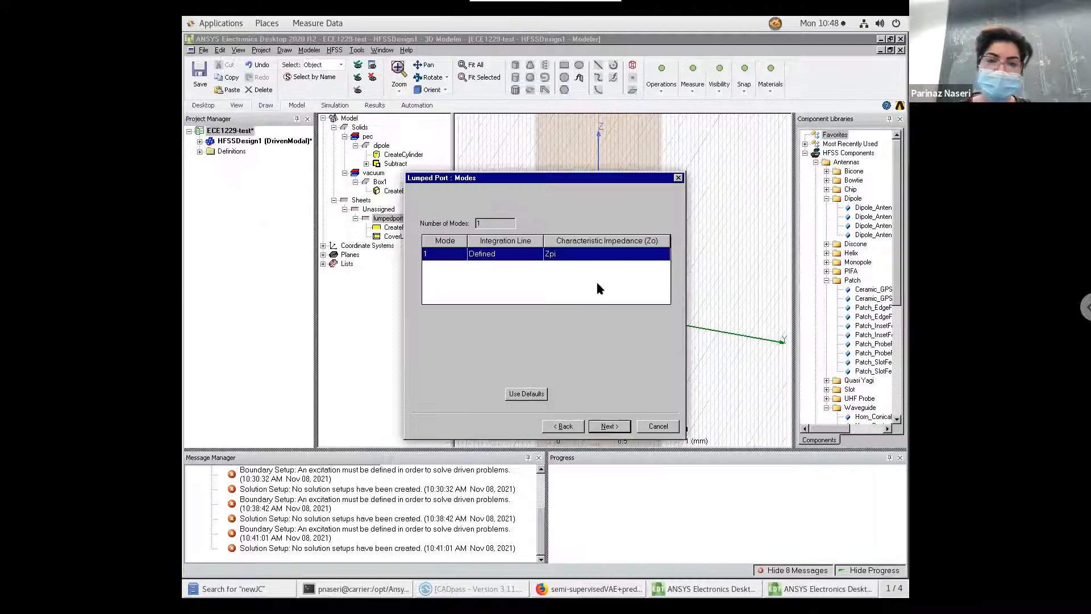
{"action": "left_click", "coordinate": [608, 427]}
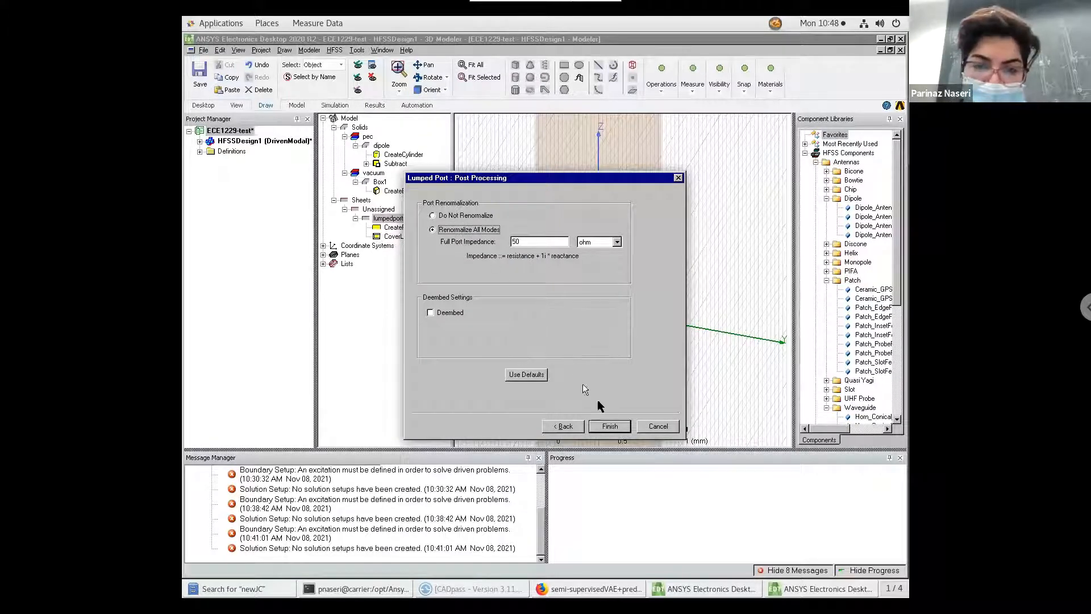
{"action": "left_click", "coordinate": [608, 425]}
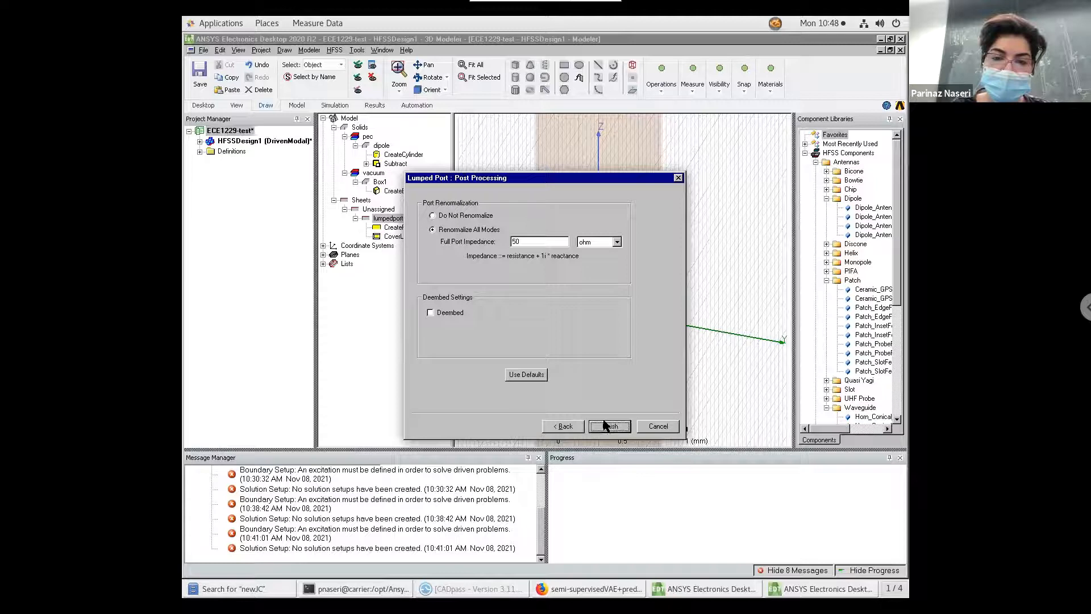
{"action": "left_click", "coordinate": [475, 64]}
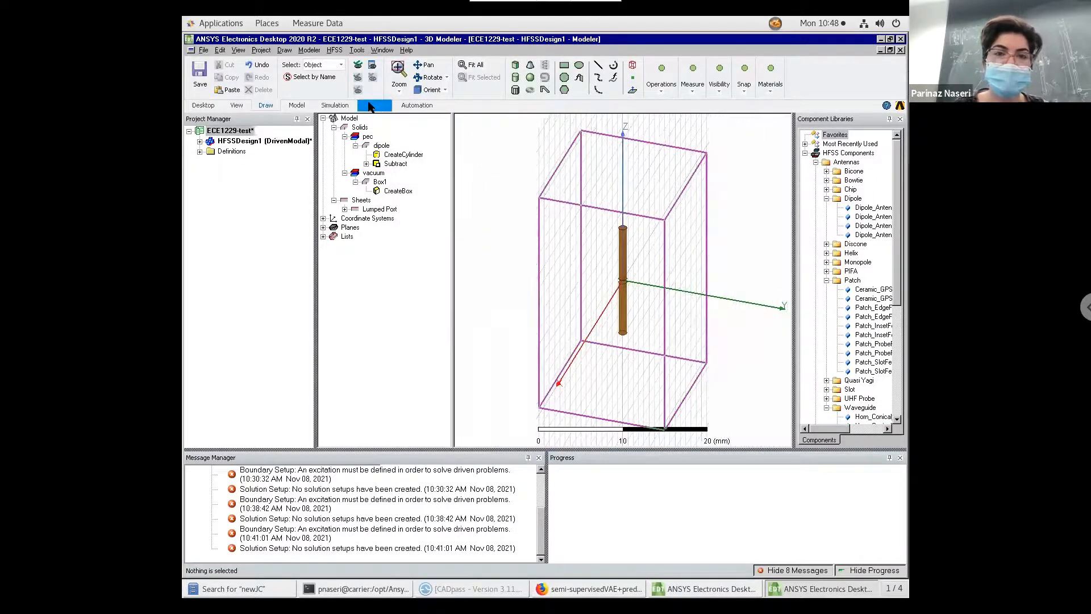
Expand HFSSDesign1 in the project tree to show its design settings.
{"action": "left_click", "coordinate": [370, 106]}
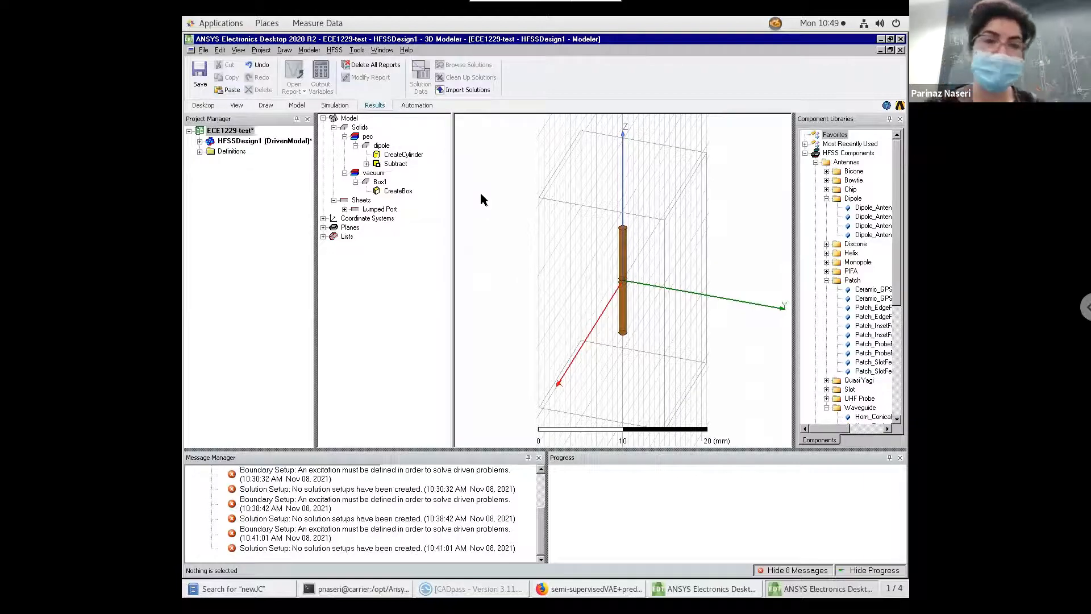
{"action": "left_click", "coordinate": [200, 141]}
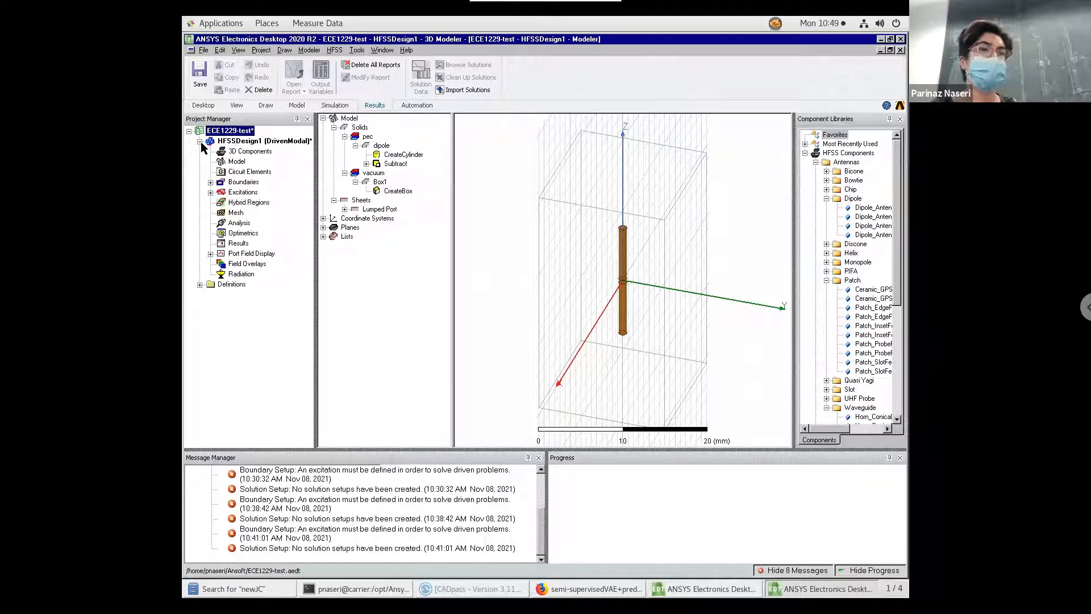
Add an advanced solution setup to the analysis with a single solution frequency of 10 GHz.
{"action": "right_click", "coordinate": [233, 226]}
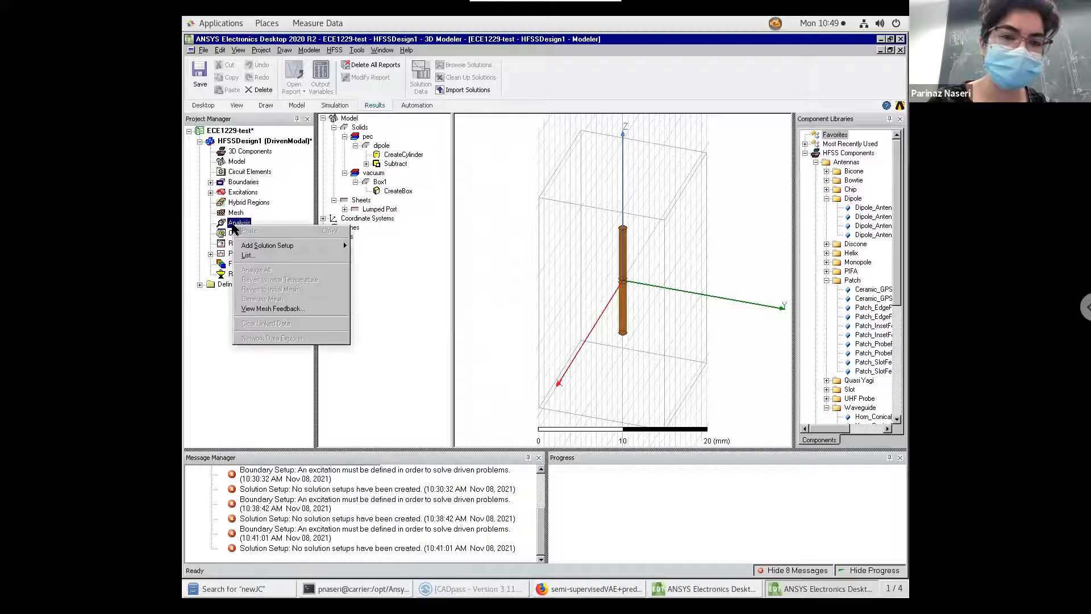
{"action": "mouse_move", "coordinate": [252, 248]}
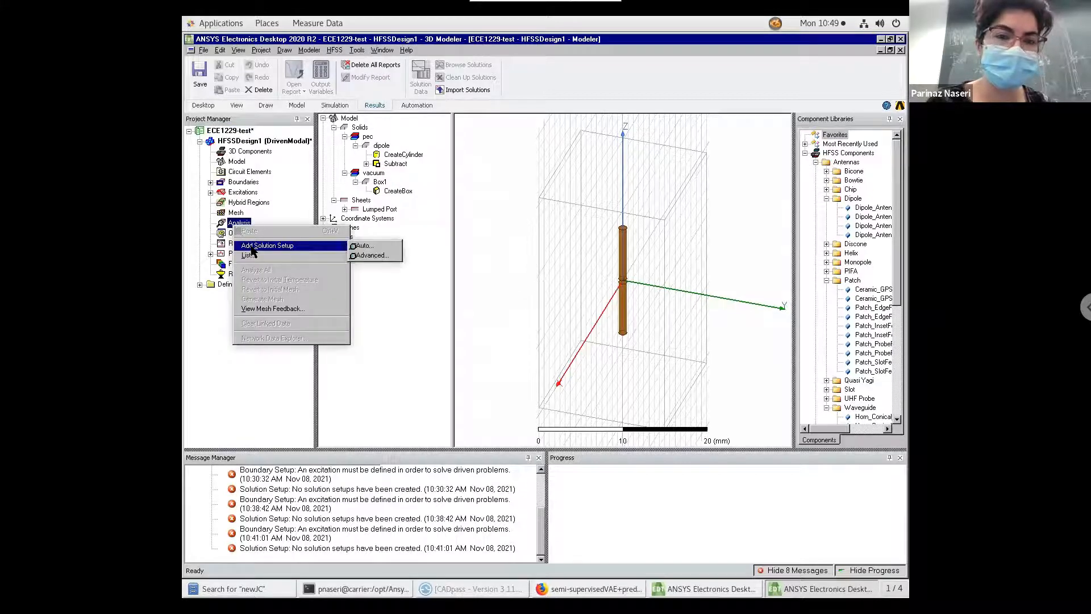
{"action": "left_click", "coordinate": [365, 256]}
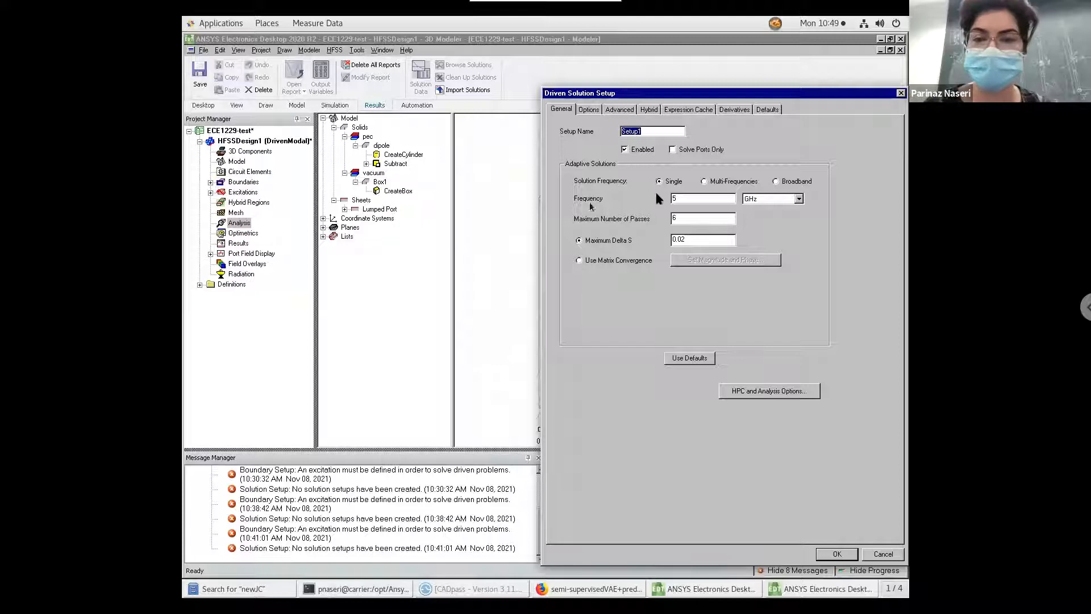
{"action": "left_click", "coordinate": [680, 197]}
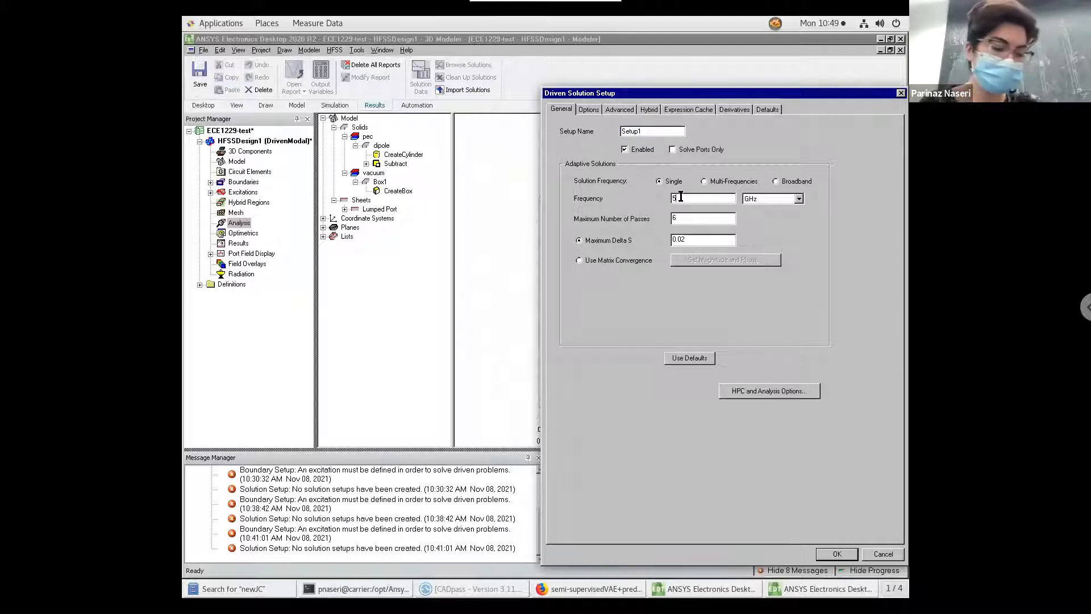
{"action": "key", "text": "BackSpace"}
{"action": "type", "text": "10"}
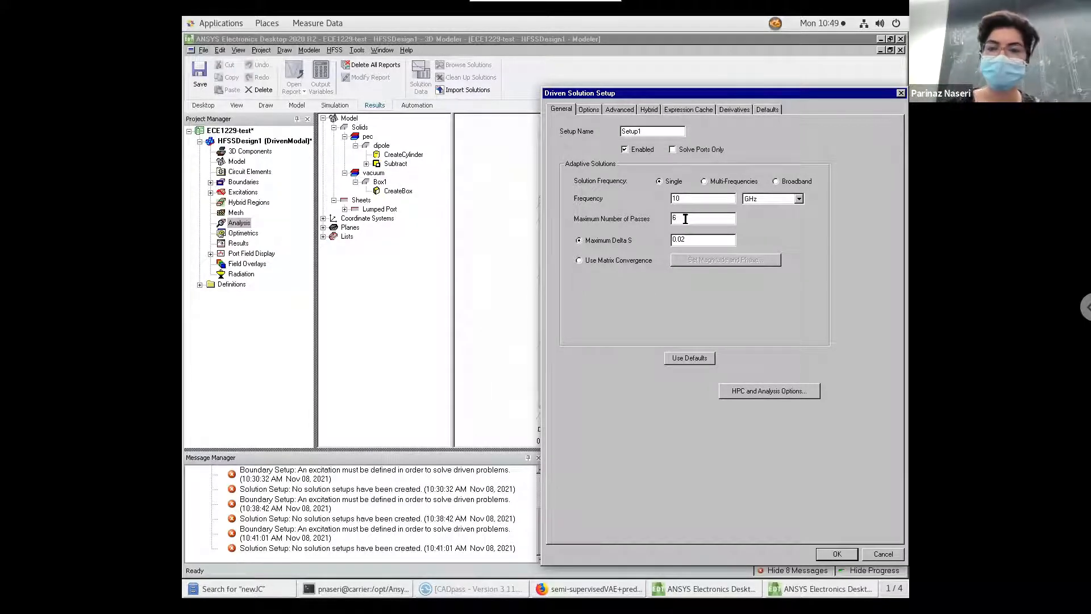
{"action": "left_click", "coordinate": [685, 219]}
{"action": "left_click", "coordinate": [704, 181]}
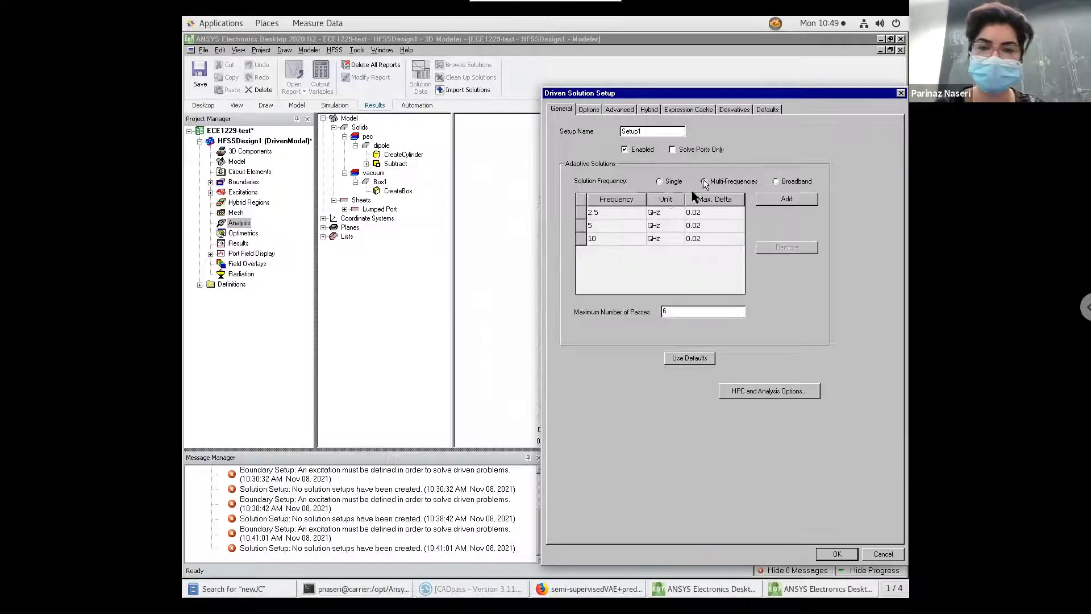
{"action": "left_click", "coordinate": [612, 213]}
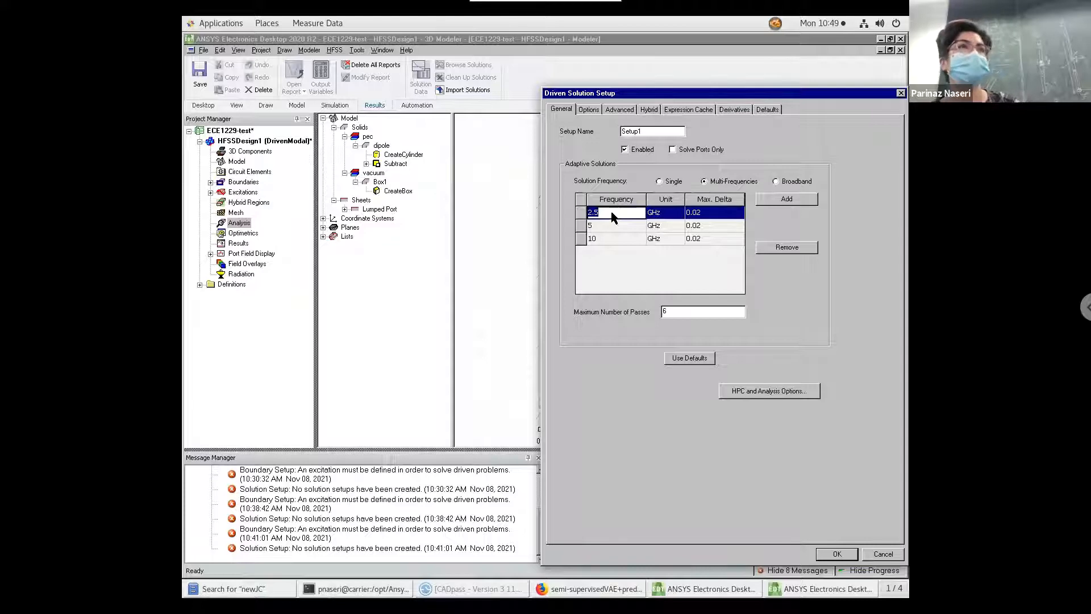
{"action": "left_click", "coordinate": [660, 182]}
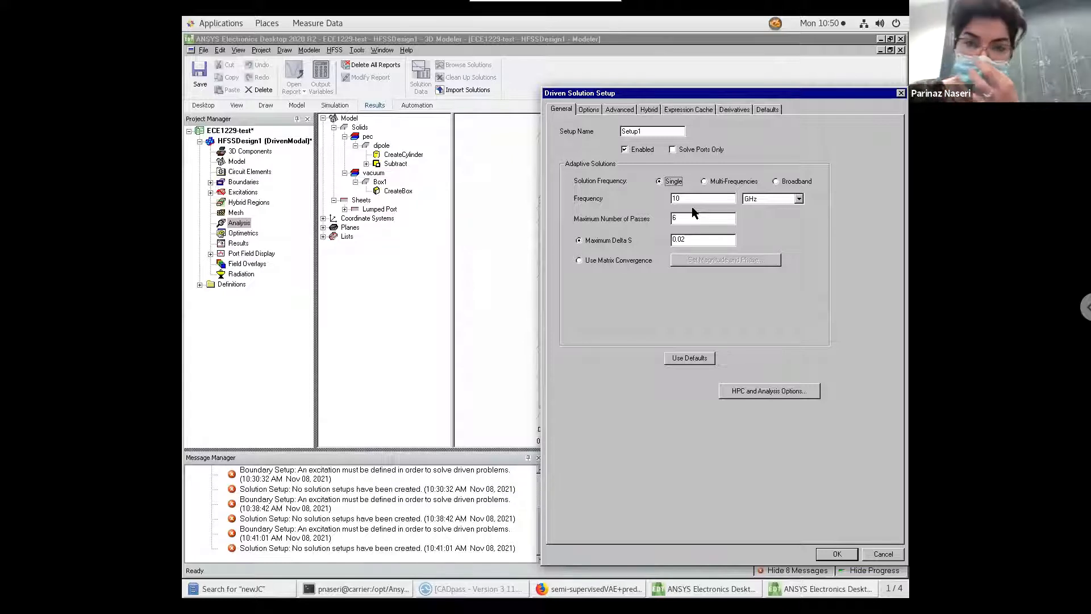
Set the solution setup's maximum number of passes to 30.
{"action": "left_click", "coordinate": [691, 218]}
{"action": "type", "text": "30"}
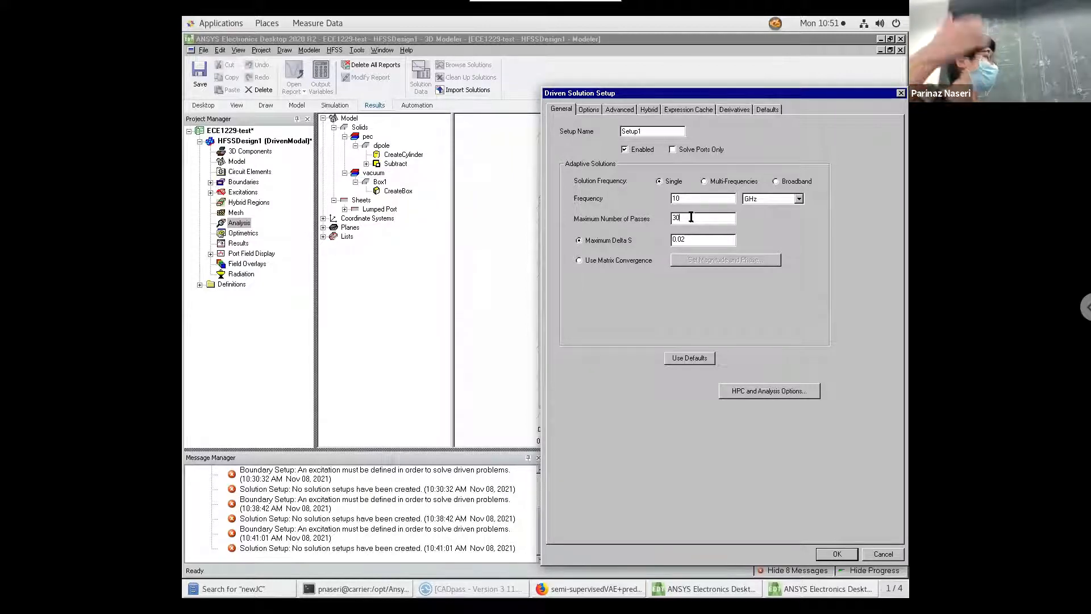
{"action": "key", "text": "BackSpace"}
{"action": "key", "text": "BackSpace"}
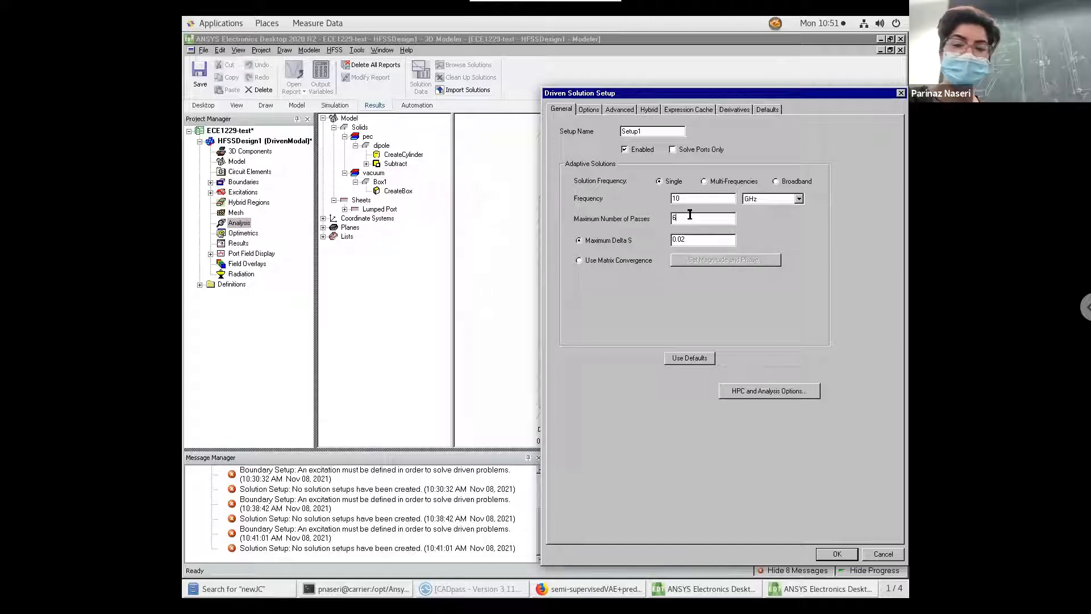
{"action": "left_click", "coordinate": [690, 215]}
{"action": "type", "text": "30"}
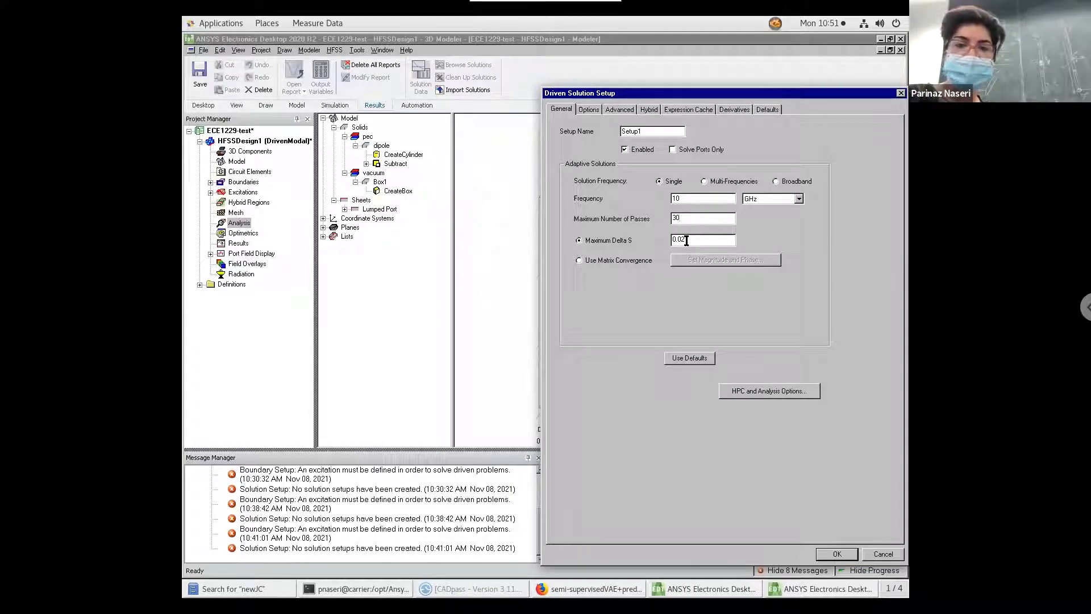
Set the adaptive options to a minimum of 5 passes and 3 minimum converged passes.
{"action": "left_click", "coordinate": [596, 112]}
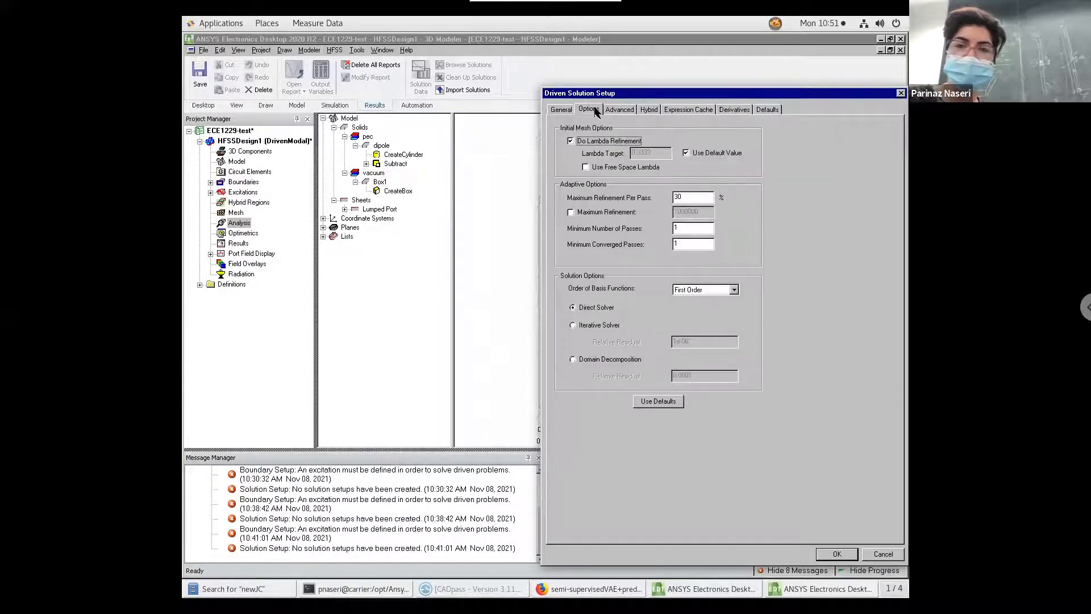
{"action": "left_click", "coordinate": [681, 195]}
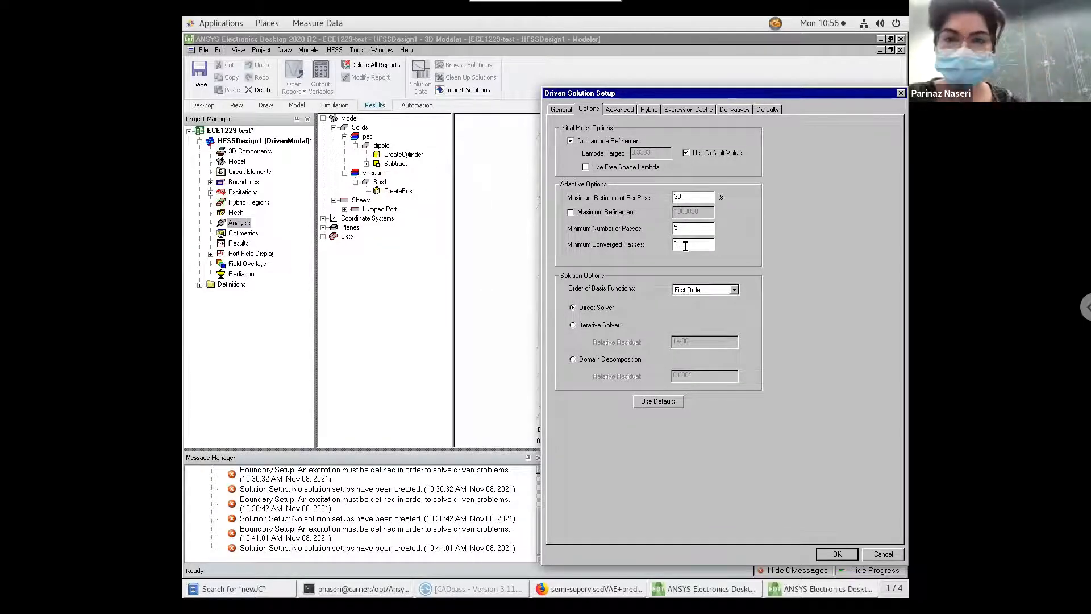
{"action": "type", "text": "3"}
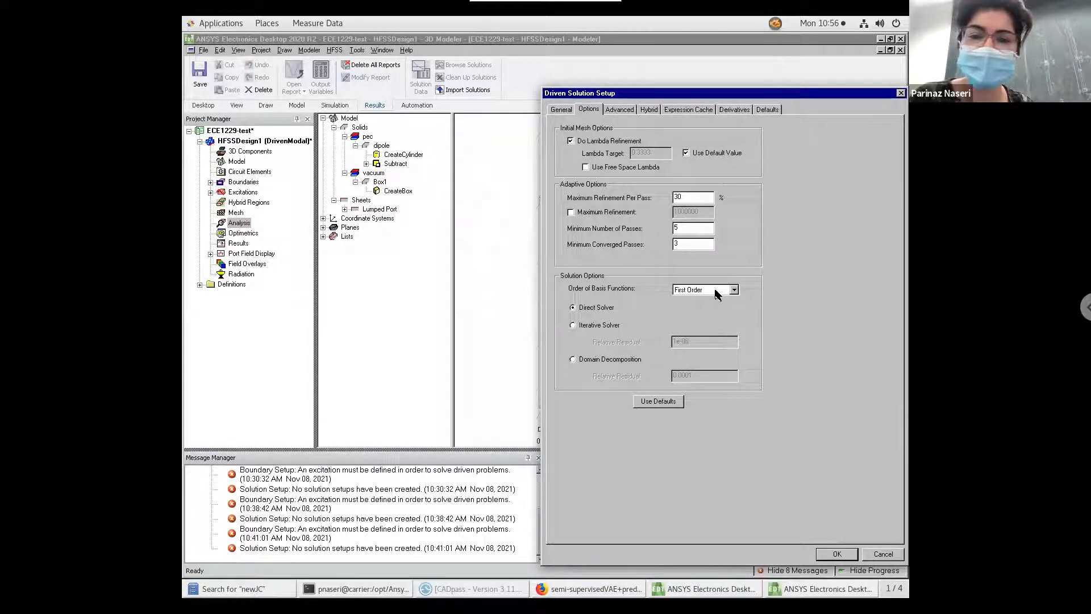
{"action": "left_click", "coordinate": [572, 325]}
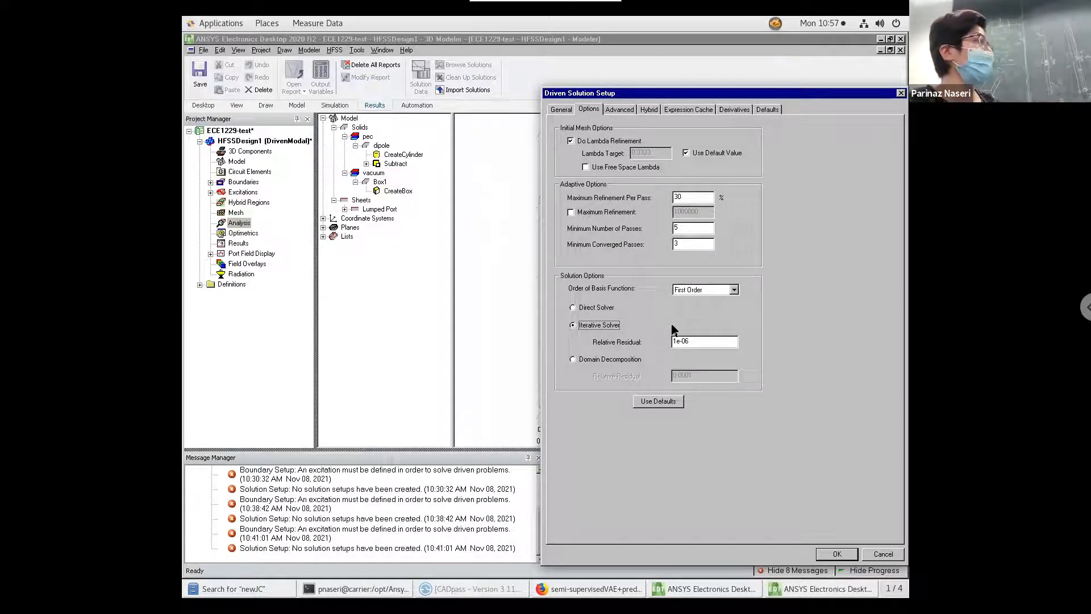
{"action": "left_click", "coordinate": [688, 229]}
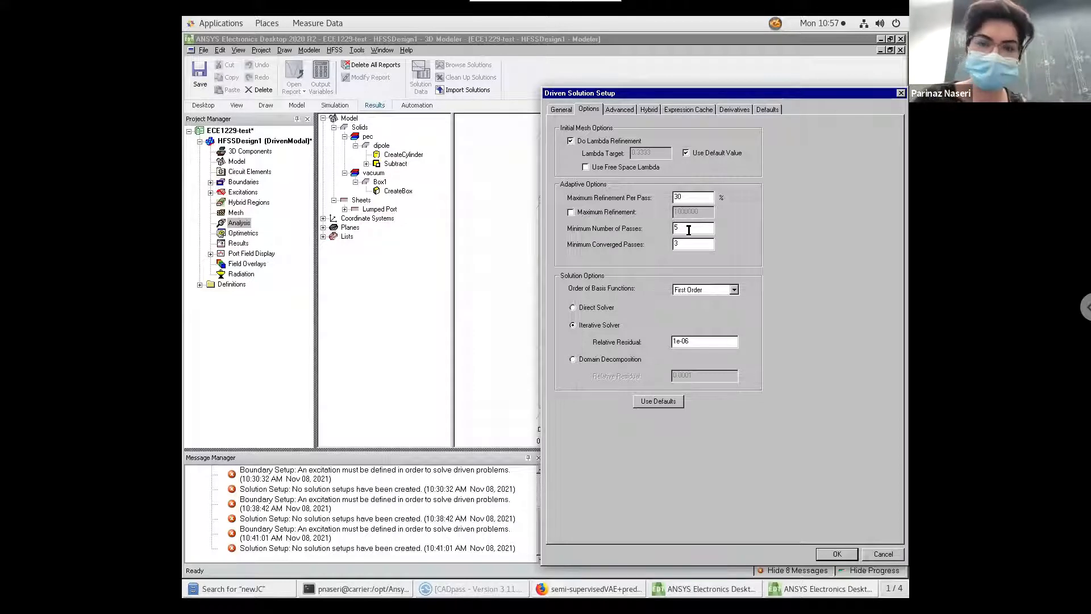
{"action": "left_click", "coordinate": [575, 308]}
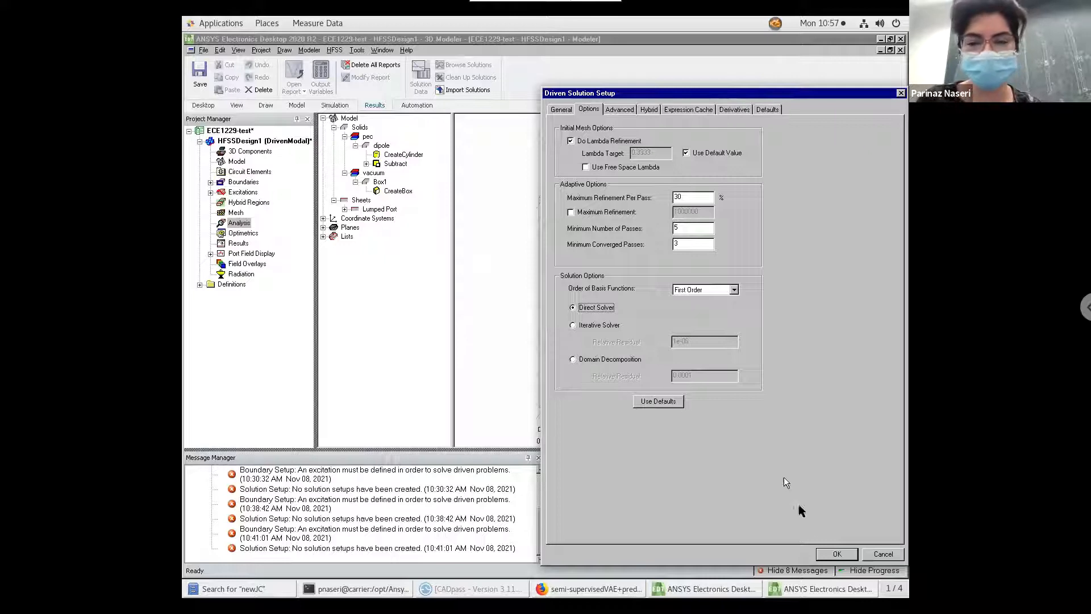
Accept the solution setup, set its 5 GHz to 15 GHz linear count sweep to 101 points, and preview the sweep points.
{"action": "left_click", "coordinate": [837, 554]}
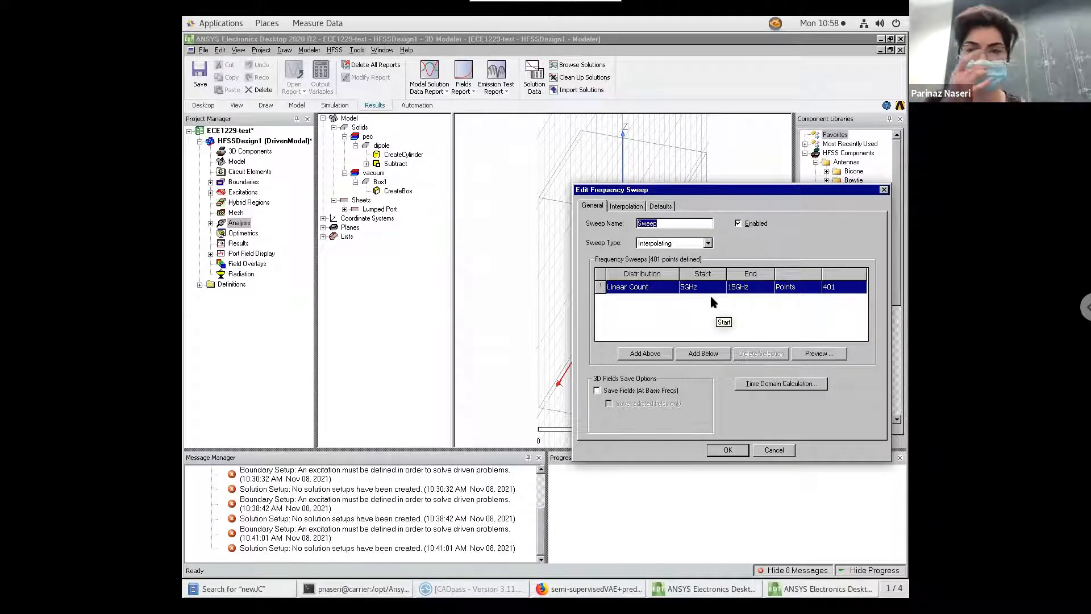
{"action": "left_click", "coordinate": [842, 291]}
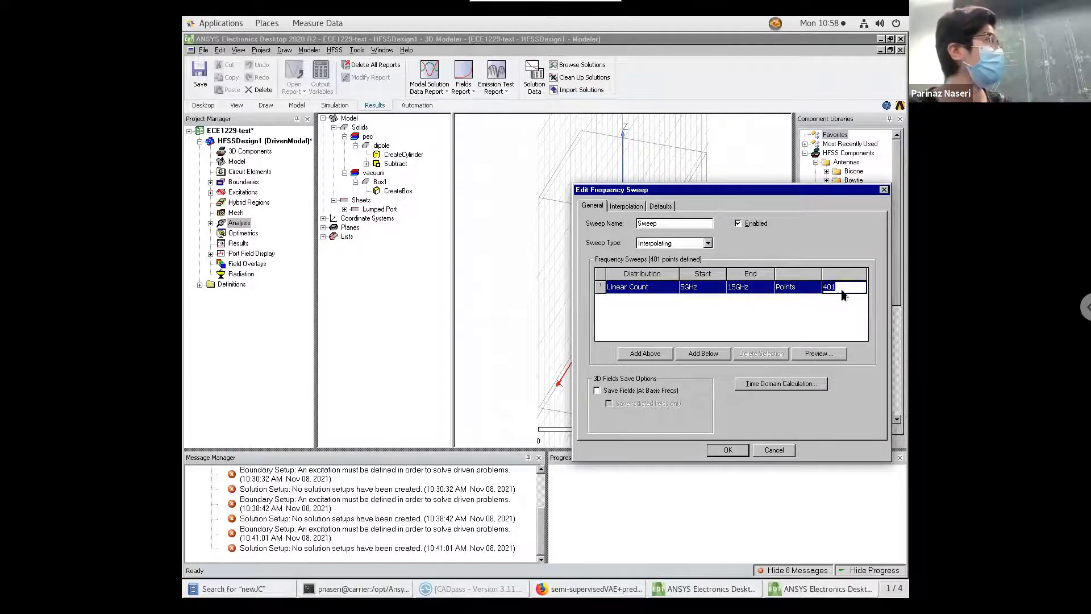
{"action": "left_click", "coordinate": [831, 355]}
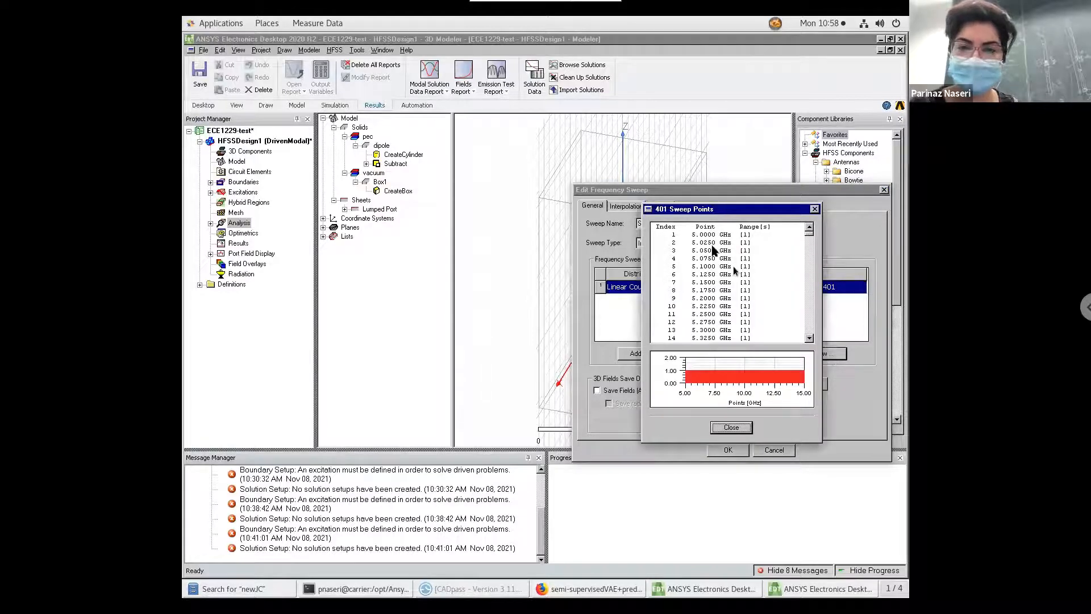
{"action": "left_click", "coordinate": [731, 427]}
{"action": "left_click", "coordinate": [839, 287]}
{"action": "type", "text": "101"}
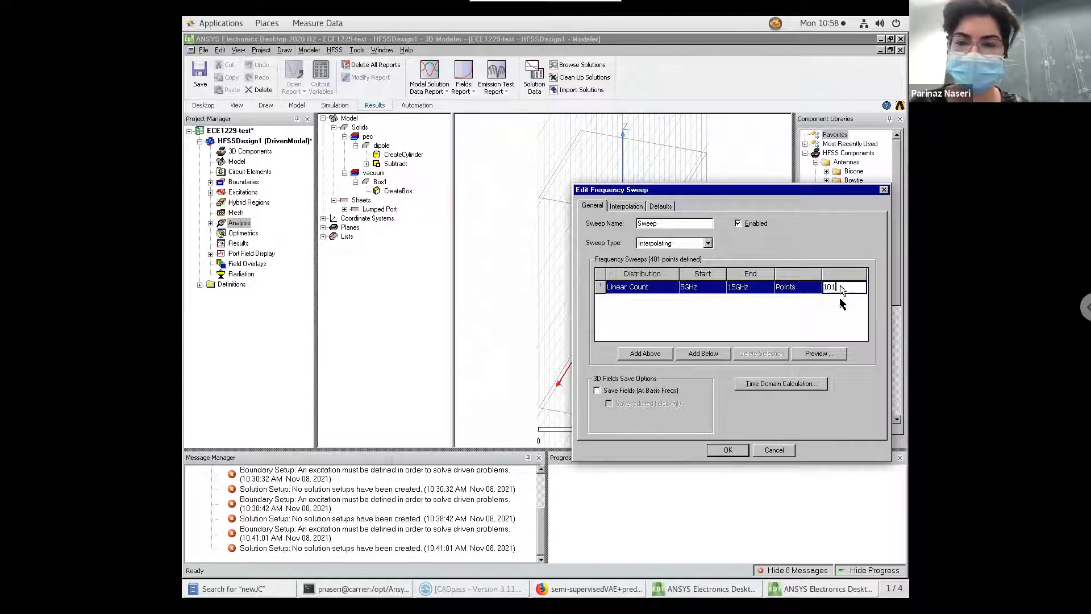
{"action": "left_click", "coordinate": [827, 354]}
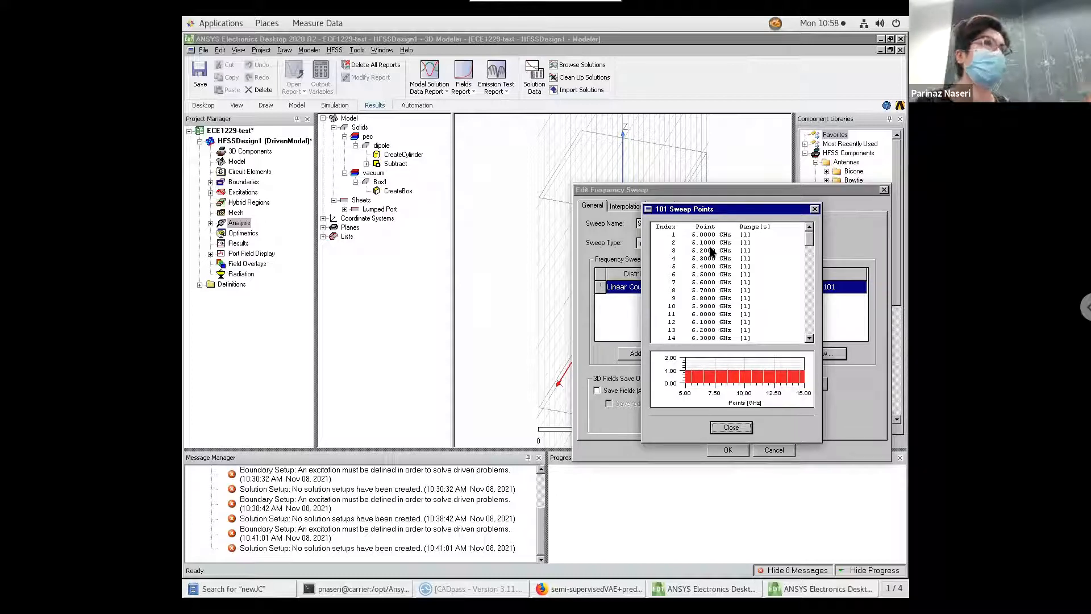
{"action": "left_click", "coordinate": [731, 428]}
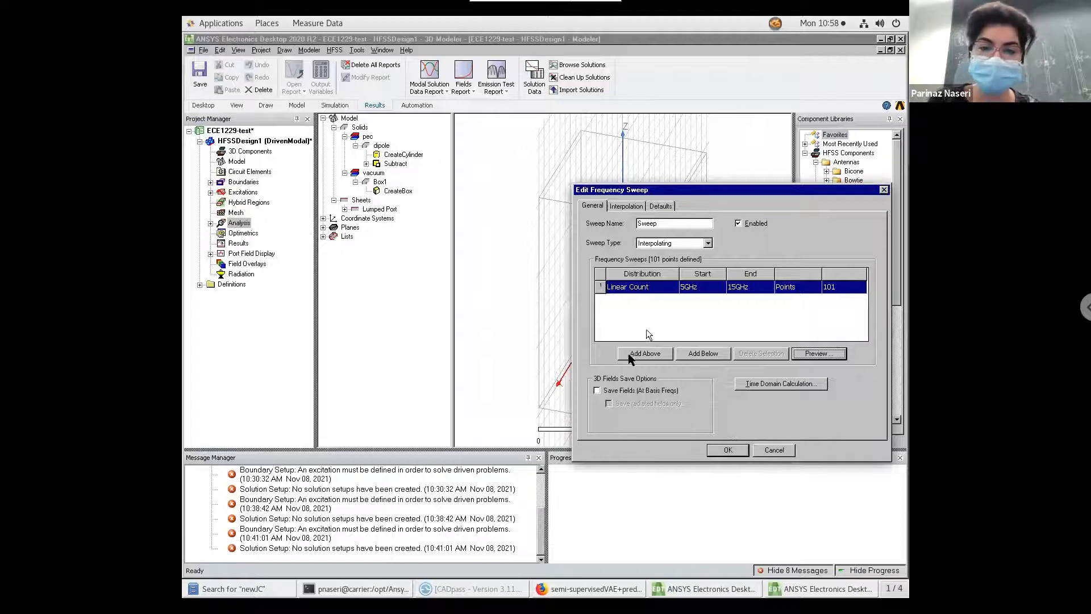
Set the sweep type to Discrete and accept the frequency sweep.
{"action": "left_click", "coordinate": [685, 244]}
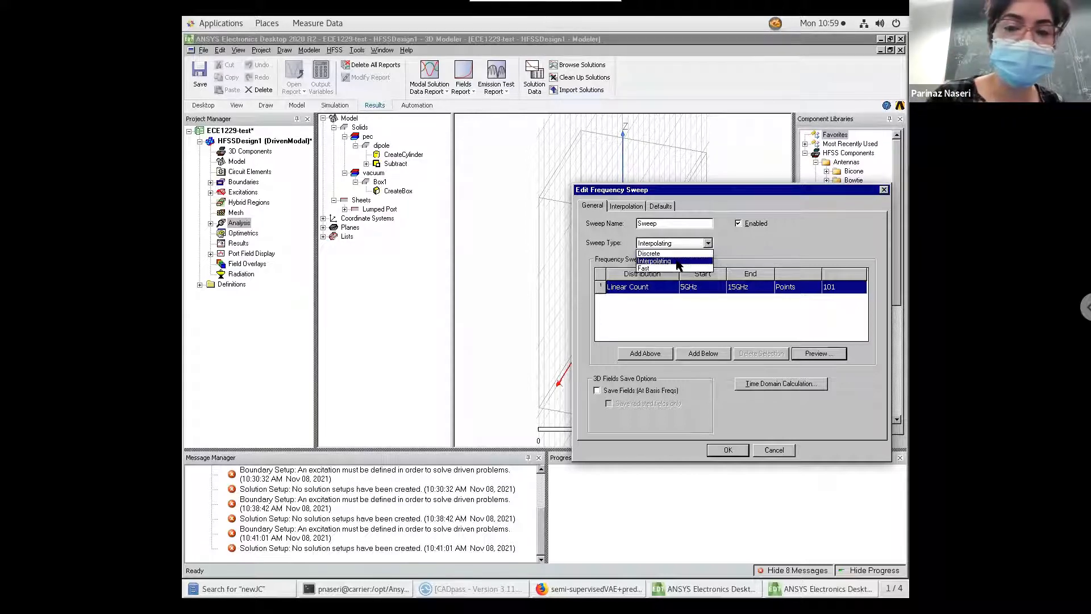
{"action": "left_click", "coordinate": [678, 262]}
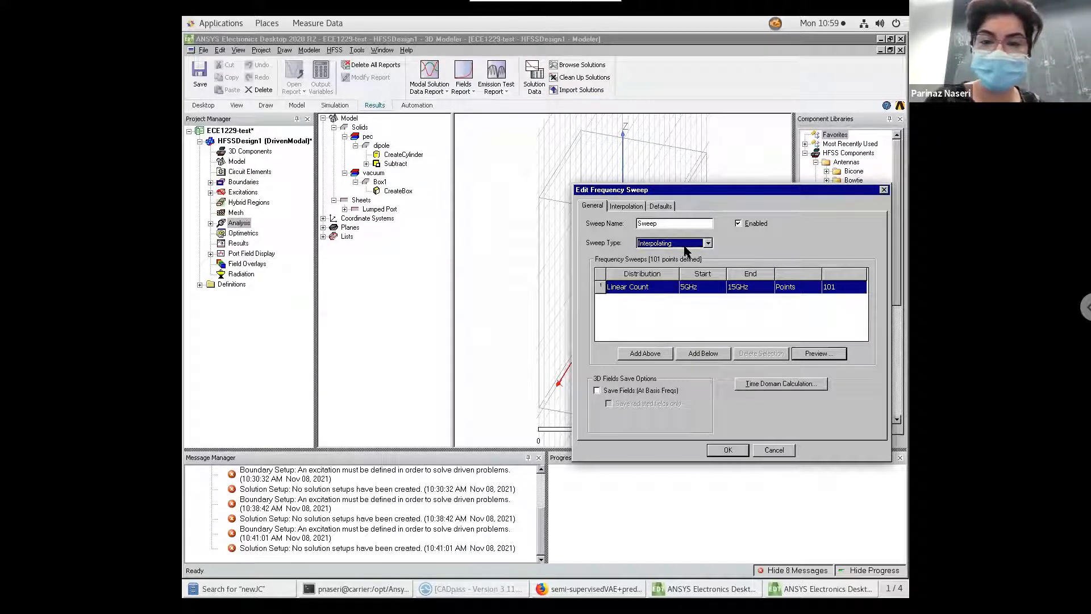
{"action": "left_click", "coordinate": [693, 243]}
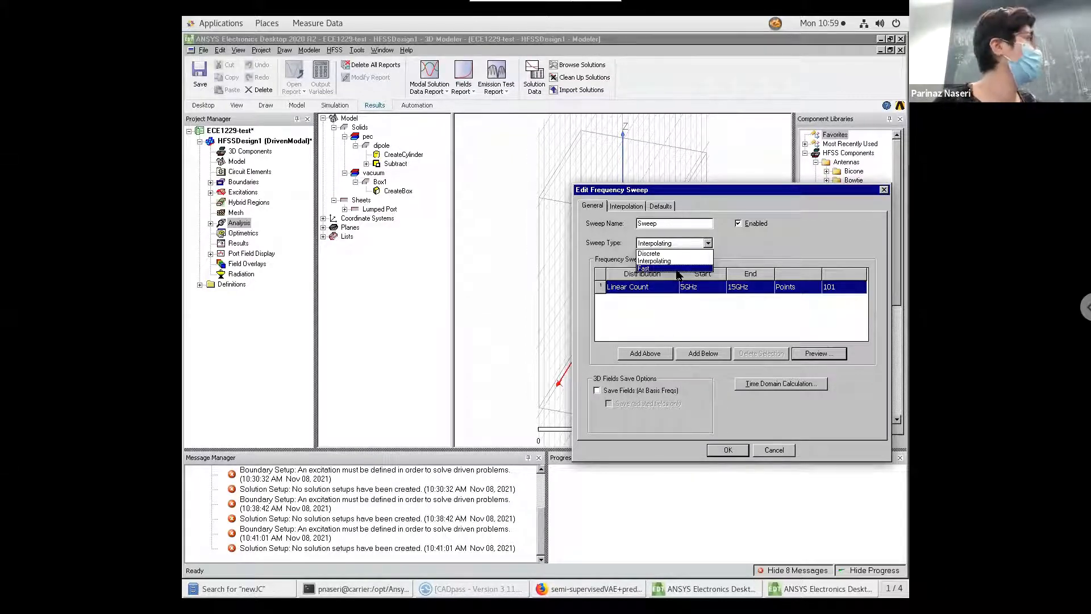
{"action": "left_click", "coordinate": [665, 254]}
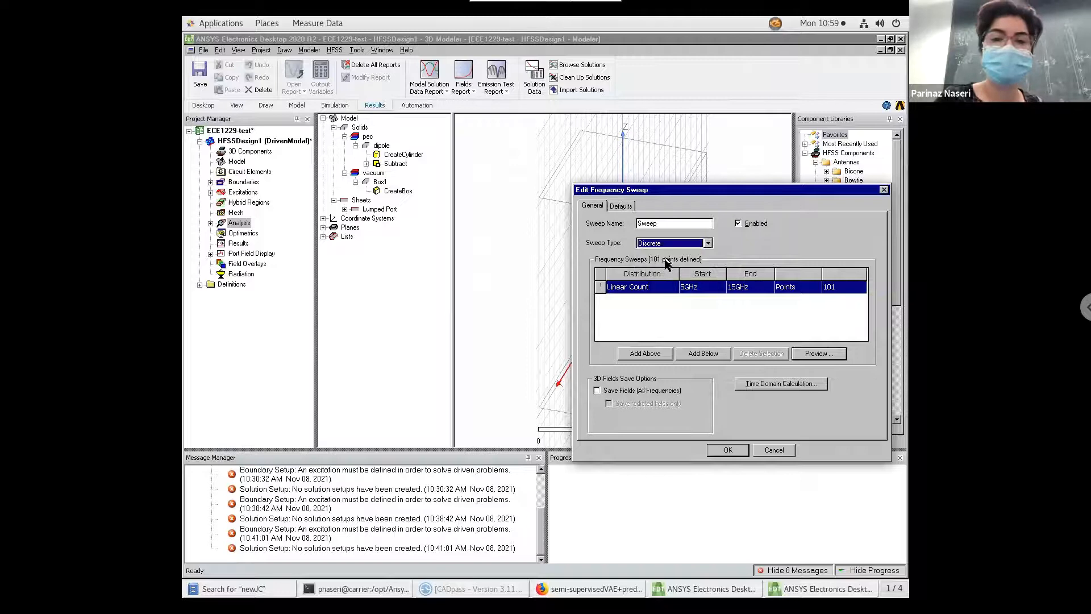
{"action": "left_click", "coordinate": [669, 244]}
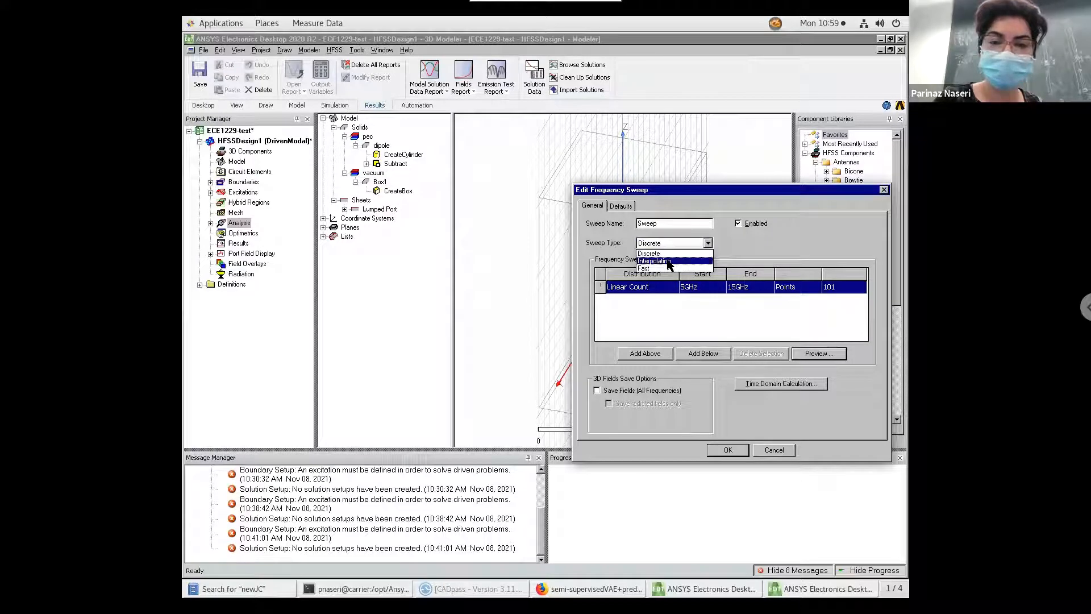
{"action": "left_click", "coordinate": [668, 261]}
{"action": "left_click", "coordinate": [670, 244]}
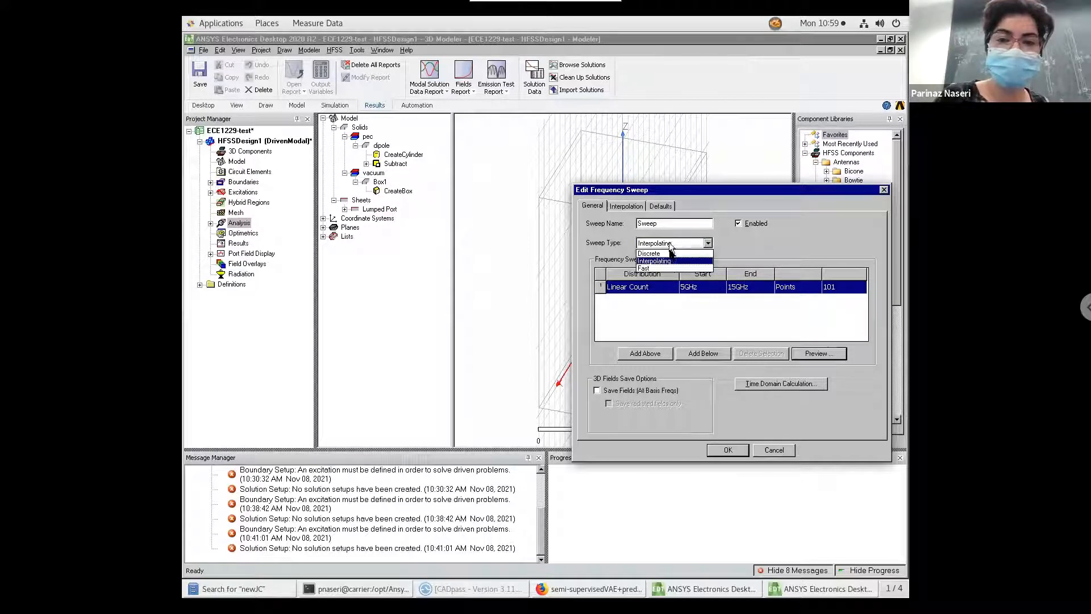
{"action": "left_click", "coordinate": [669, 253]}
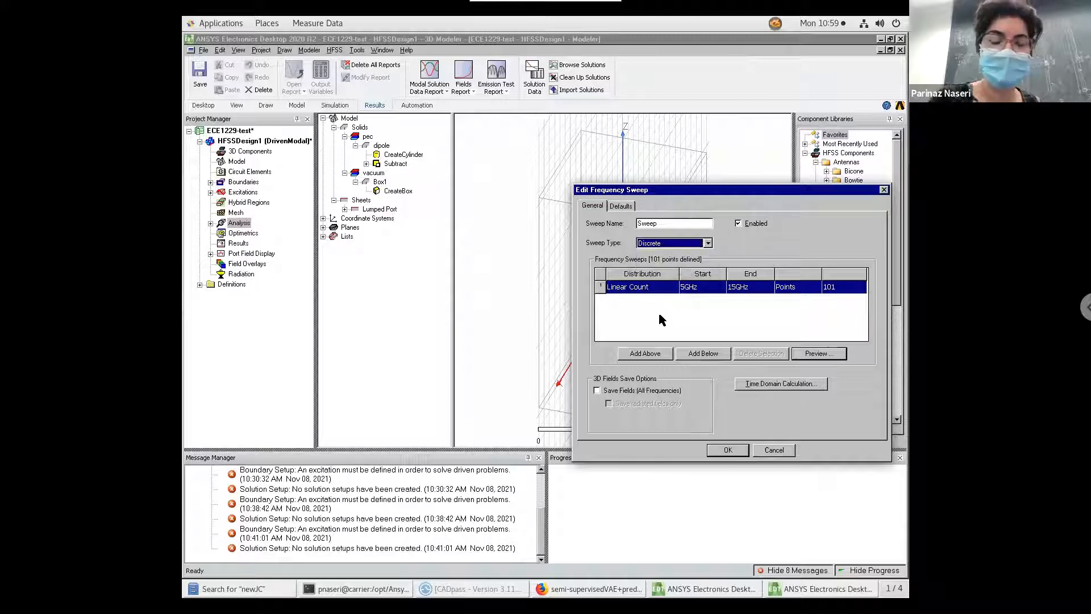
{"action": "left_click", "coordinate": [661, 320]}
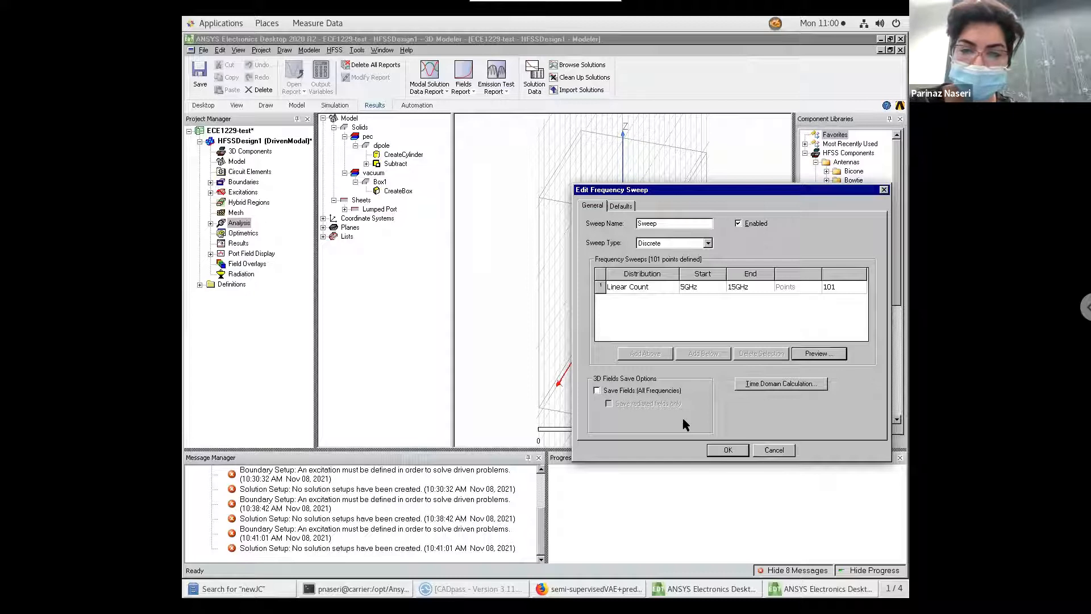
{"action": "left_click", "coordinate": [719, 450]}
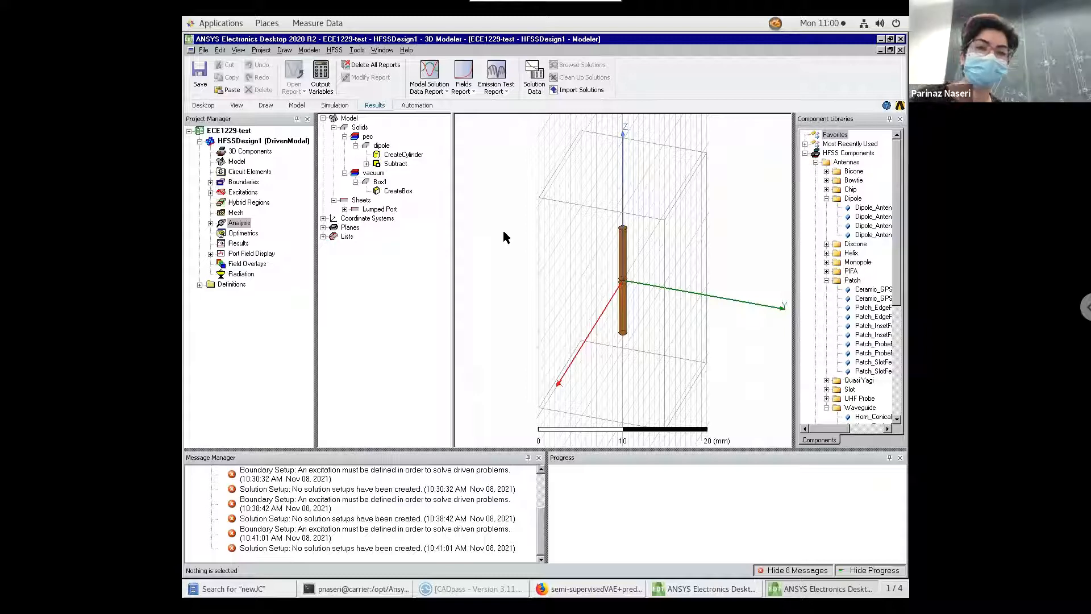
Insert an infinite sphere far field setup with theta starting at -180 deg and accept it.
{"action": "left_click", "coordinate": [241, 275]}
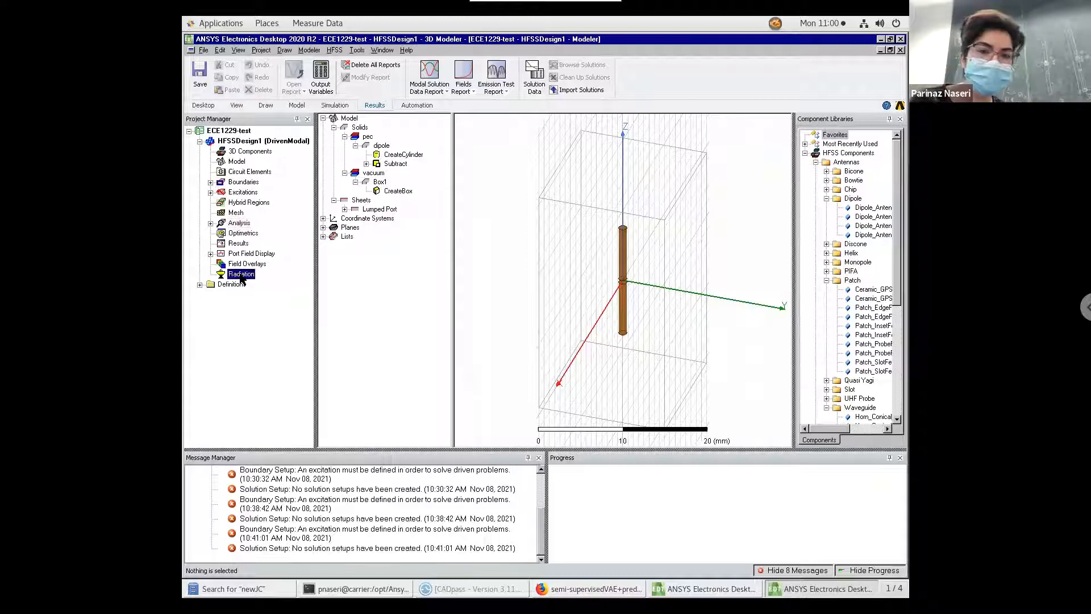
{"action": "left_click", "coordinate": [210, 183]}
{"action": "left_click", "coordinate": [247, 193]}
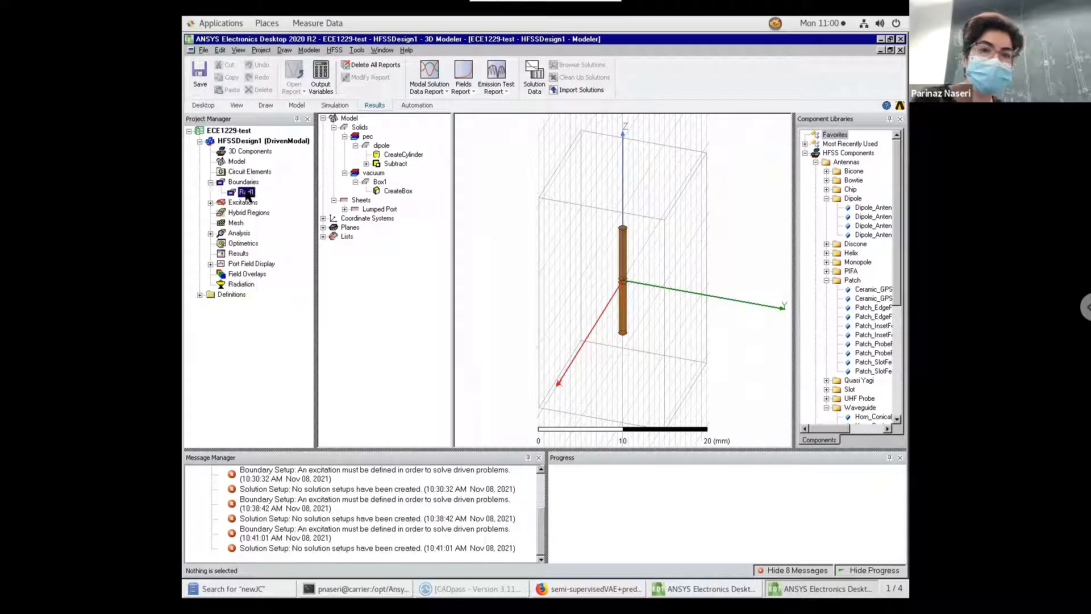
{"action": "left_click", "coordinate": [241, 285]}
{"action": "right_click", "coordinate": [241, 286]}
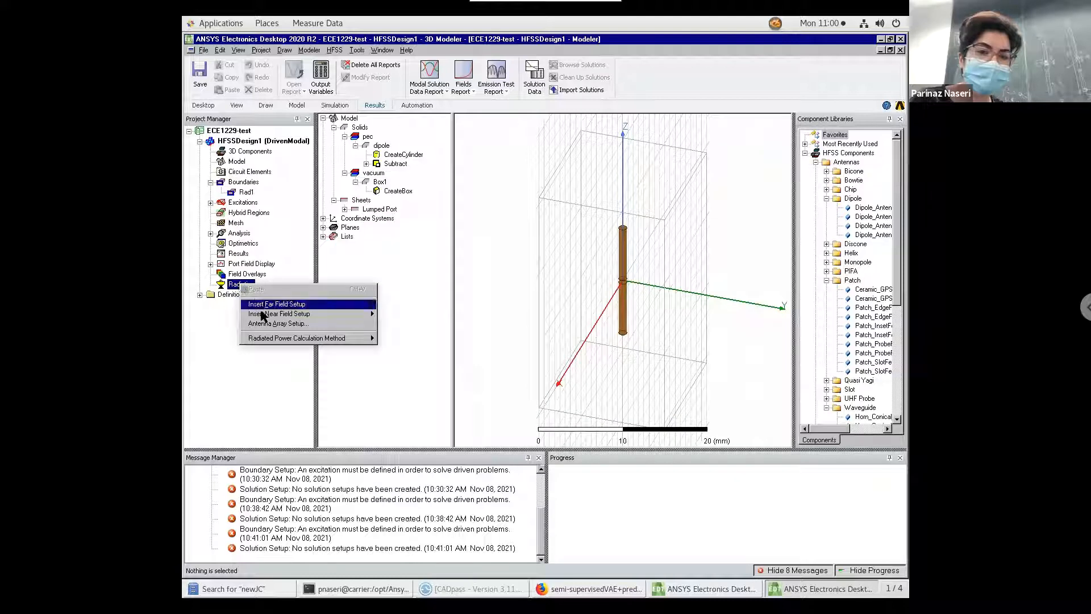
{"action": "mouse_move", "coordinate": [269, 307]}
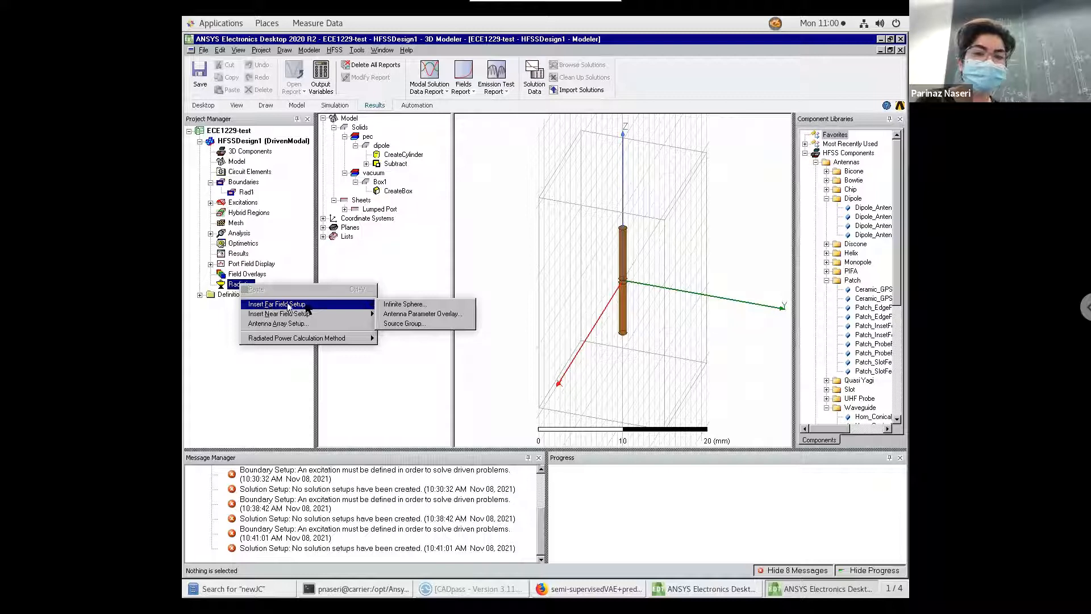
{"action": "left_click", "coordinate": [405, 304]}
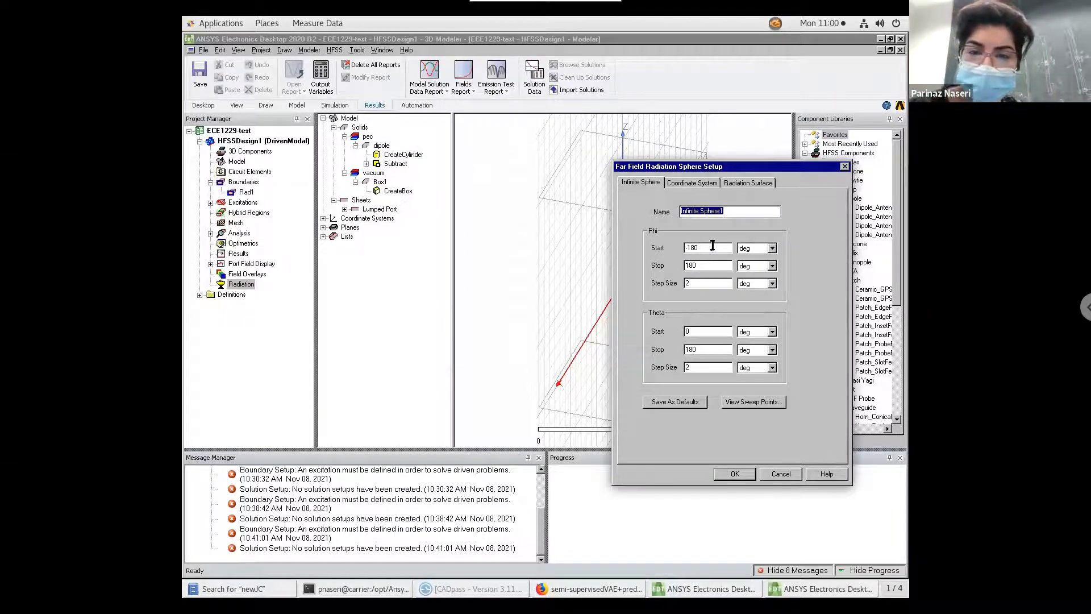
{"action": "left_click", "coordinate": [698, 332]}
{"action": "key", "text": "BackSpace"}
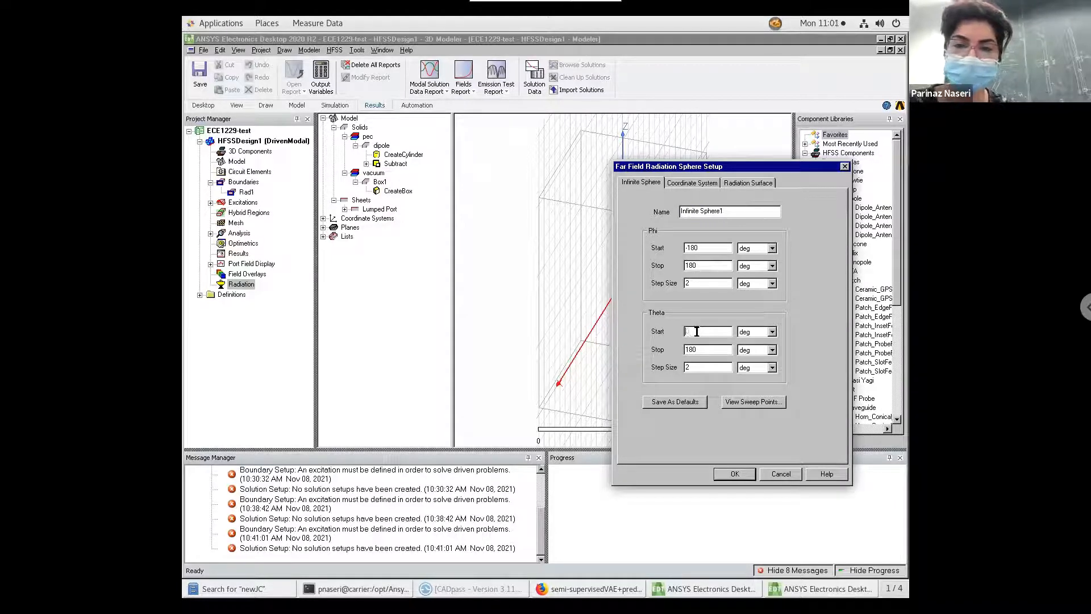
{"action": "type", "text": "-180"}
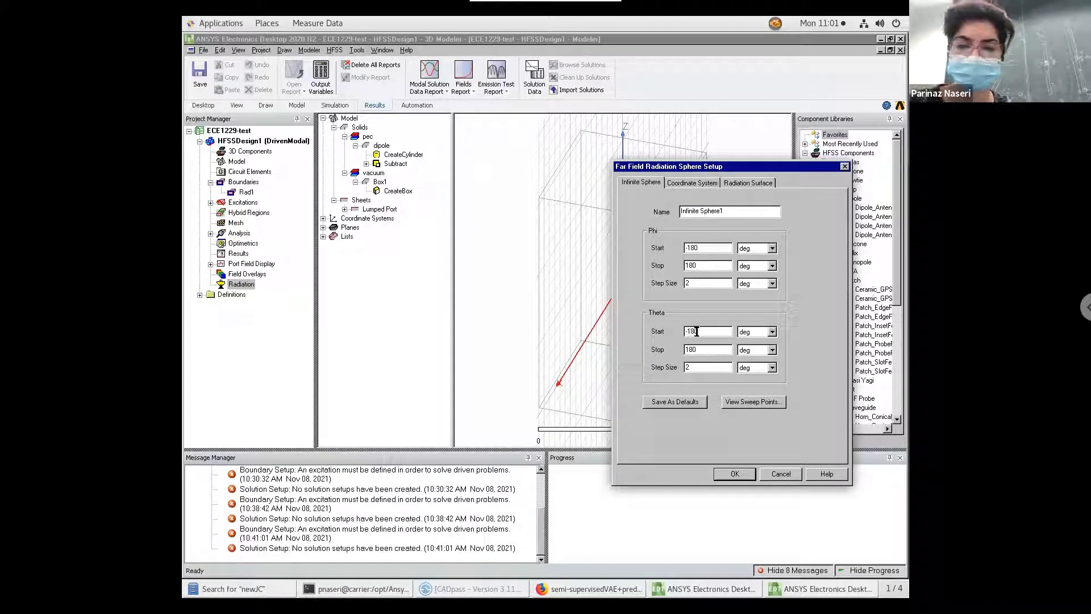
{"action": "left_click", "coordinate": [732, 473]}
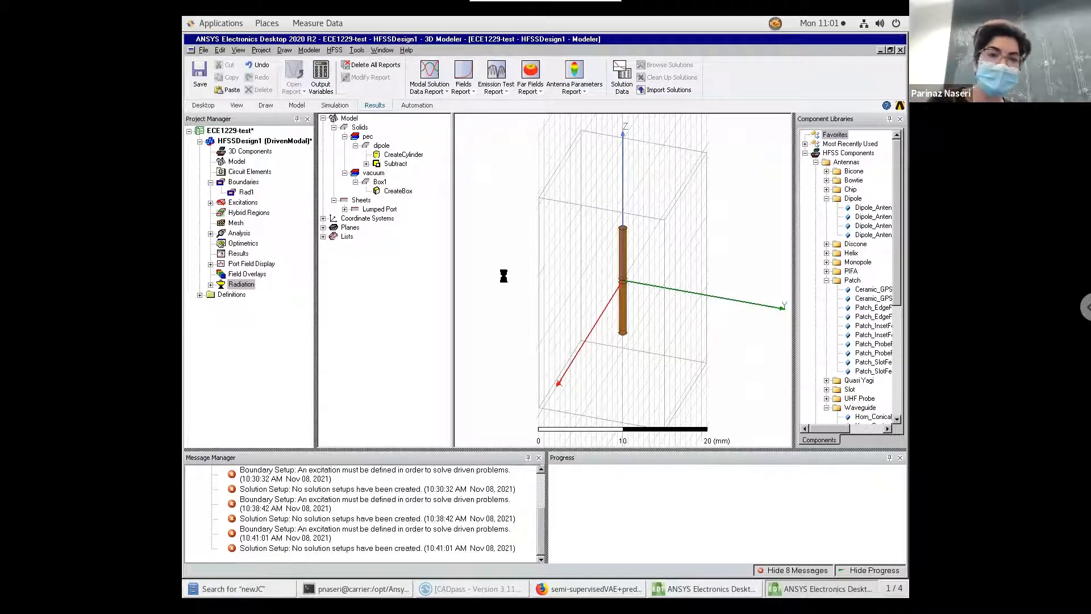
Run a validation check on the dipole design and close its report.
{"action": "left_click", "coordinate": [344, 109]}
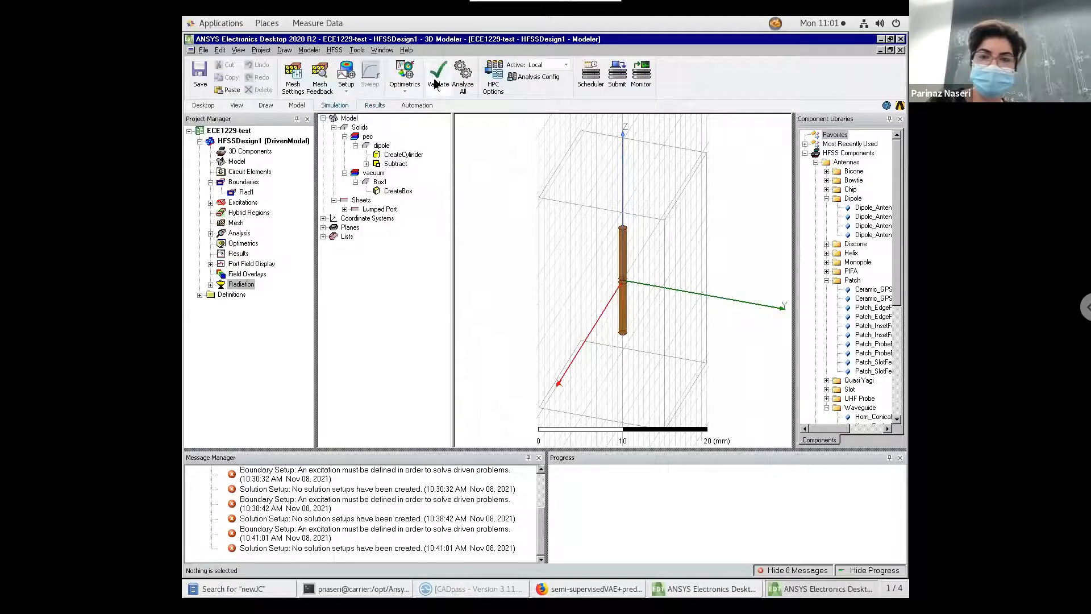
{"action": "left_click", "coordinate": [437, 80]}
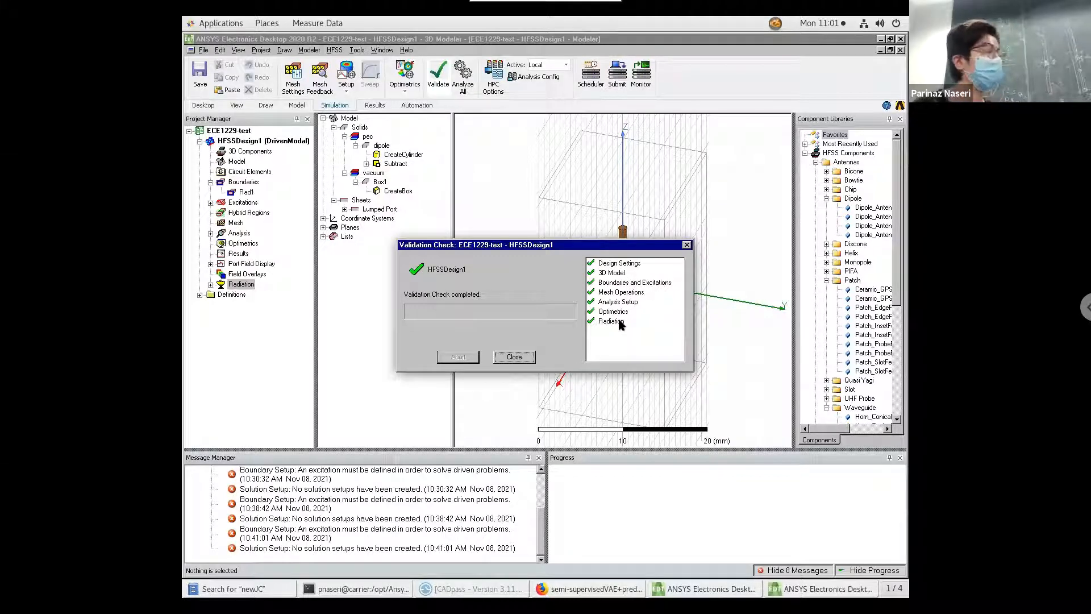
{"action": "left_click", "coordinate": [517, 356]}
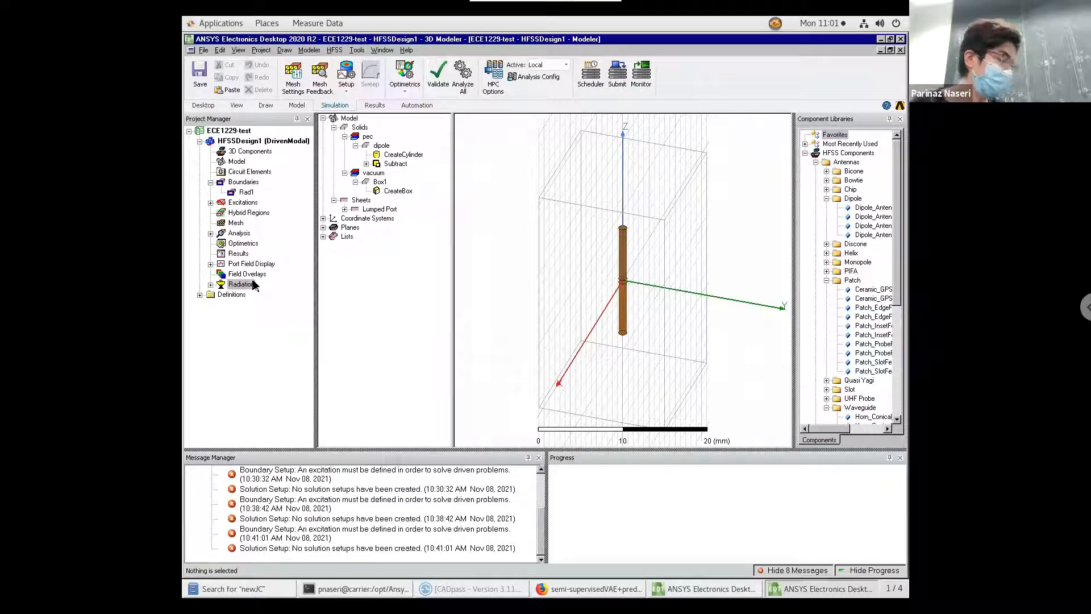
Run the analysis of Setup1 to solve the dipole model and its frequency sweep.
{"action": "left_click", "coordinate": [210, 233]}
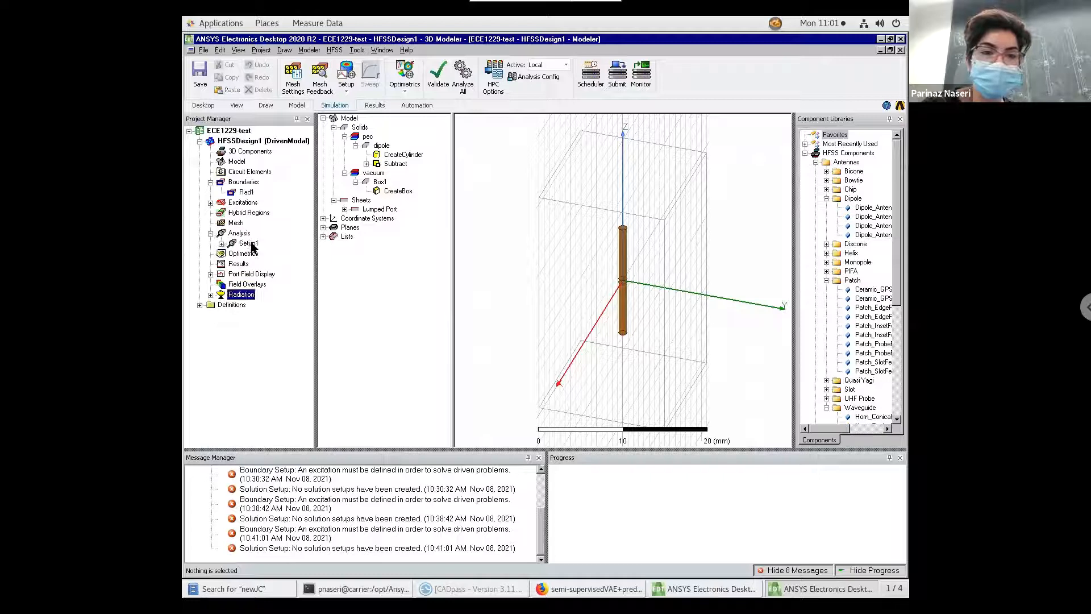
{"action": "left_click", "coordinate": [248, 244]}
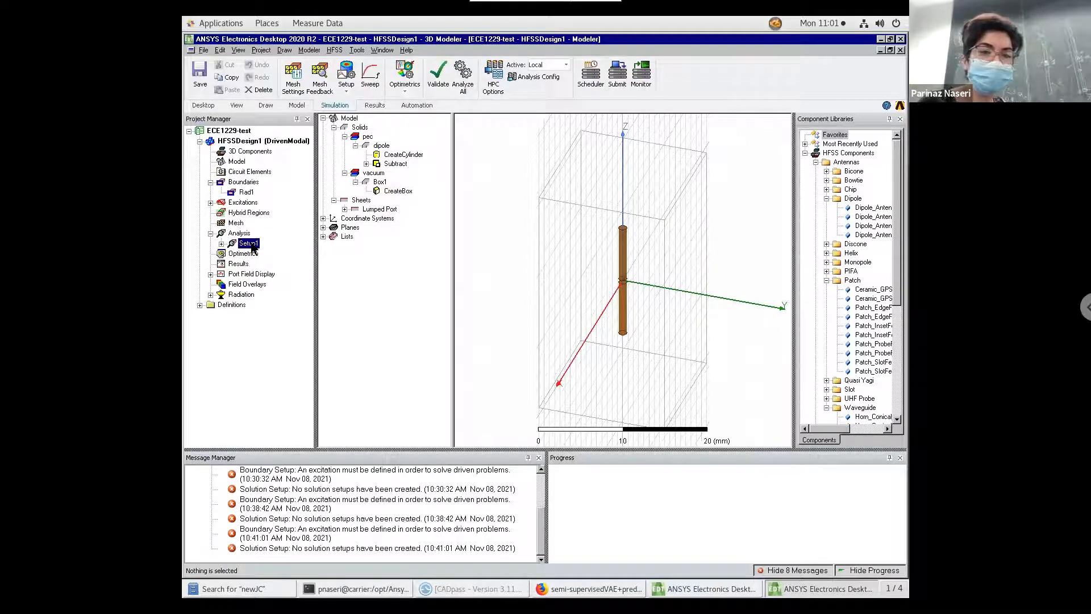
{"action": "right_click", "coordinate": [252, 248]}
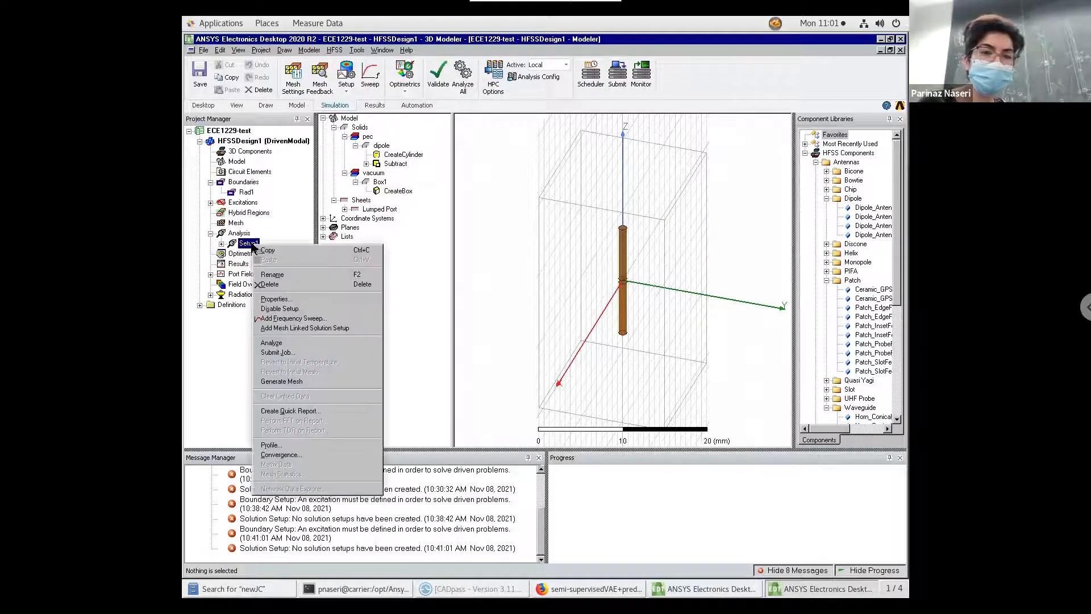
{"action": "left_click", "coordinate": [291, 344]}
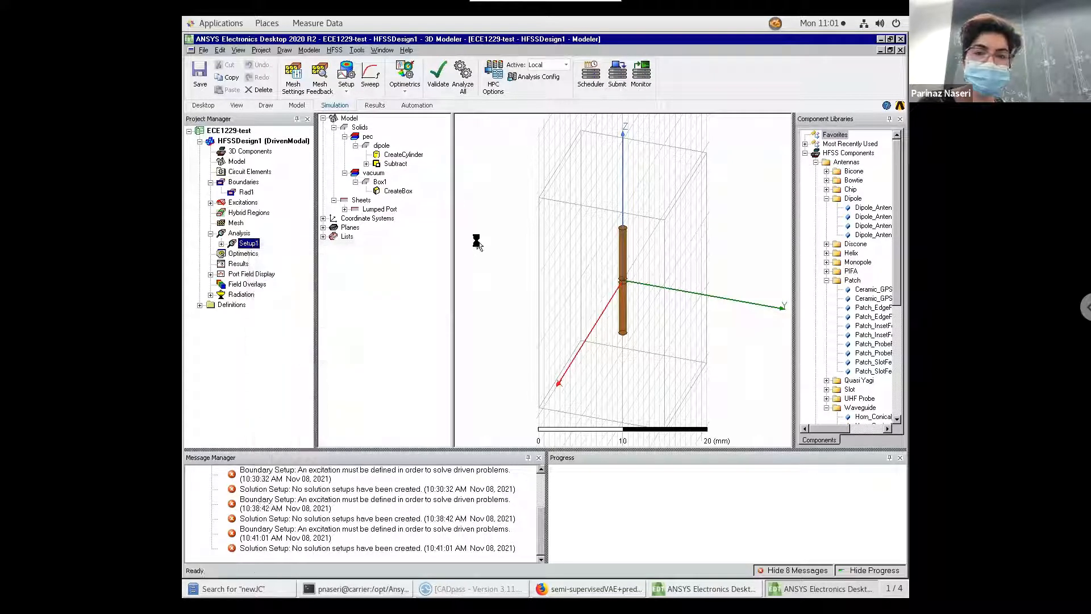
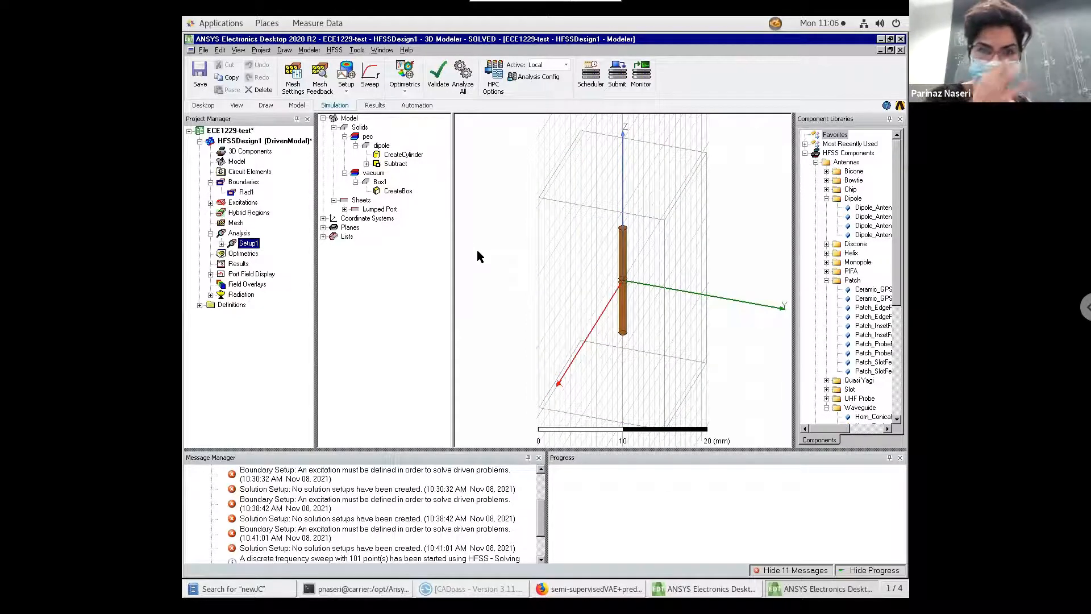
Review the solution data's convergence table and display the sweep's S matrix at 10 GHz.
{"action": "left_click", "coordinate": [382, 108]}
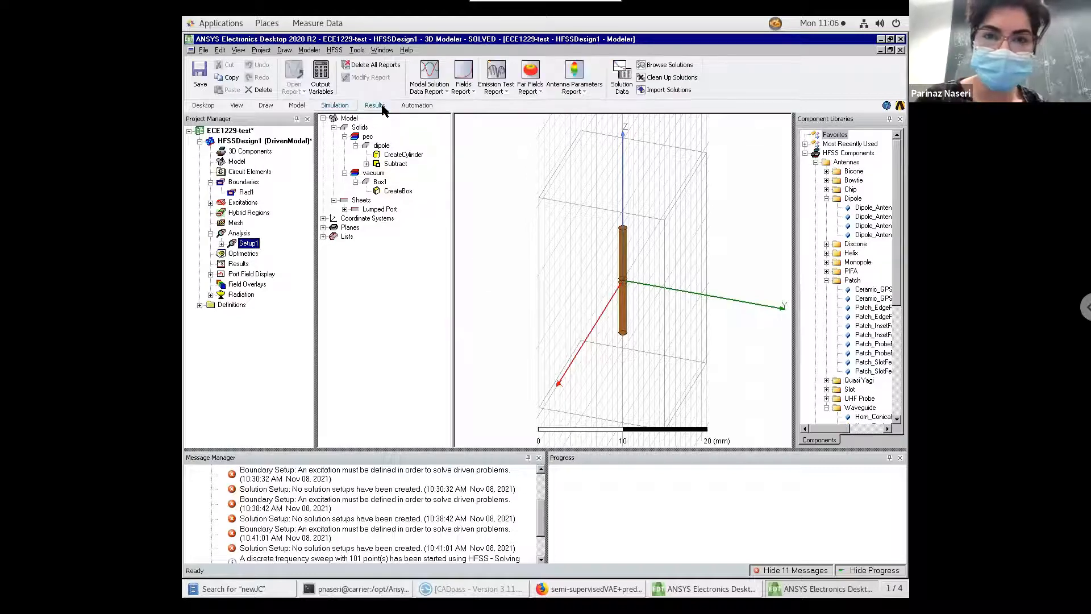
{"action": "left_click", "coordinate": [619, 90]}
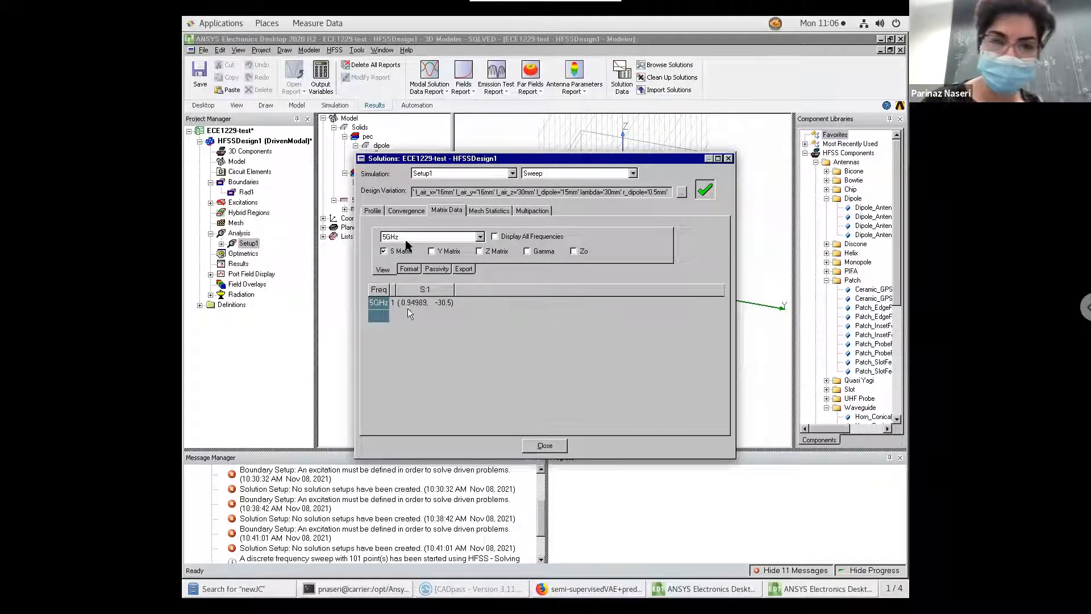
{"action": "left_click", "coordinate": [403, 210]}
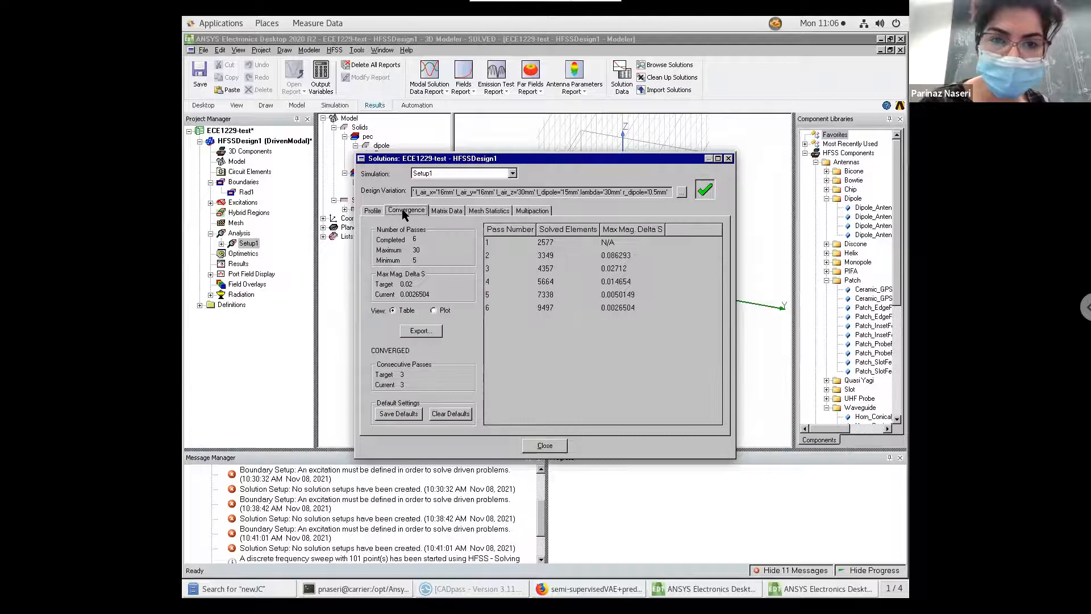
{"action": "left_click", "coordinate": [446, 210]}
{"action": "left_click", "coordinate": [408, 239]}
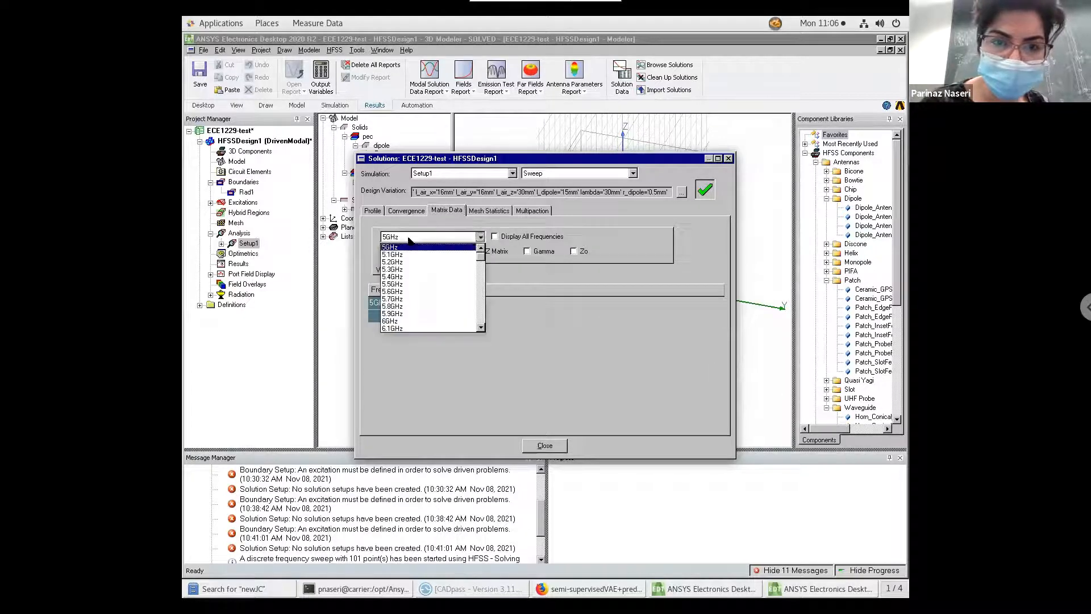
{"action": "scroll", "coordinate": [405, 310], "scroll_direction": "down", "scroll_amount": 5}
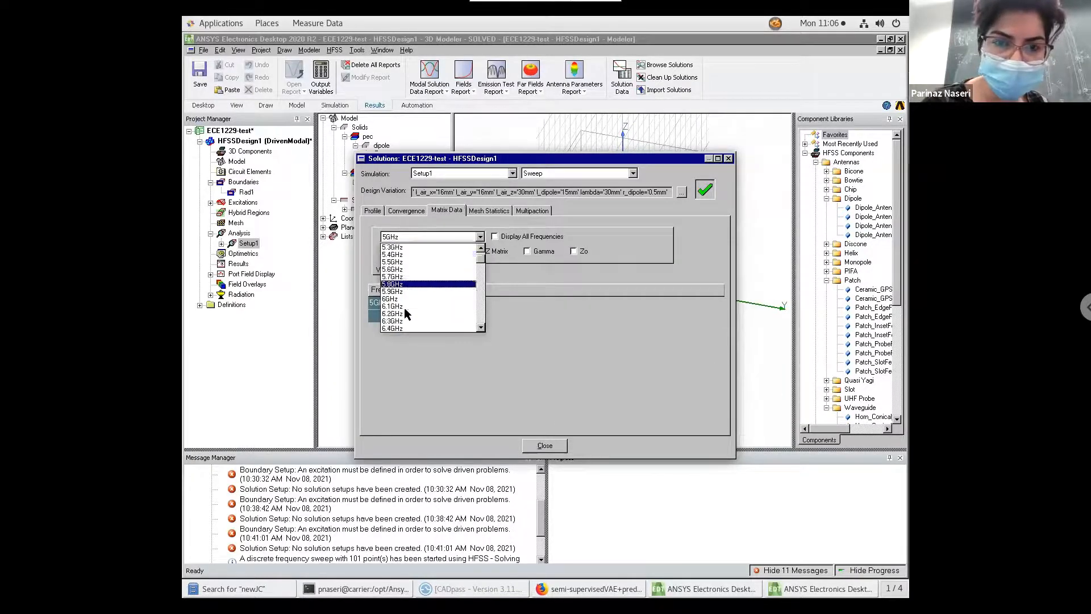
{"action": "scroll", "coordinate": [405, 310], "scroll_direction": "down", "scroll_amount": 6}
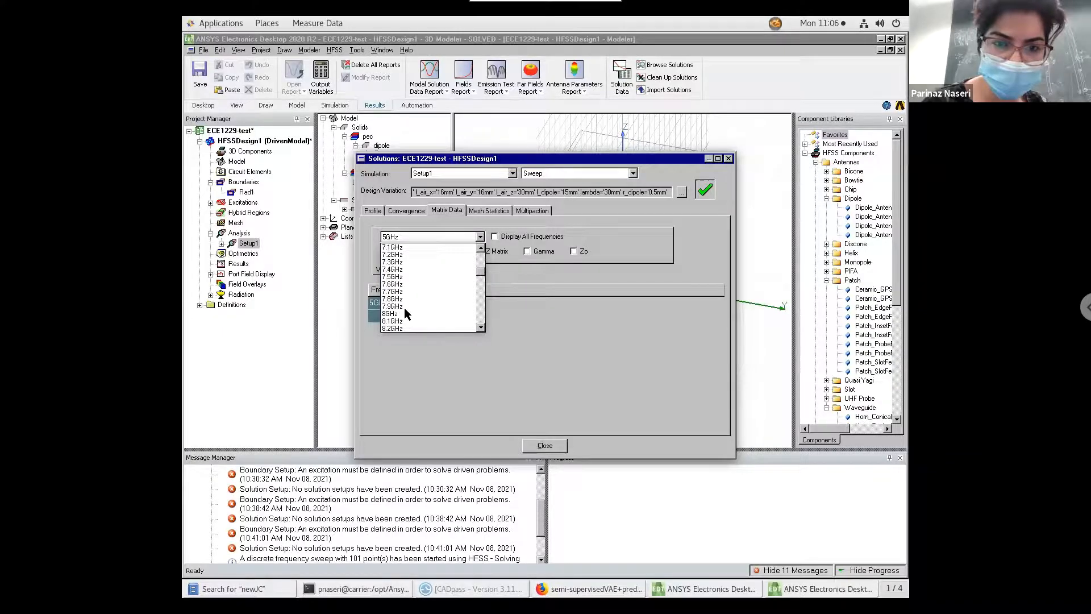
{"action": "scroll", "coordinate": [404, 308], "scroll_direction": "down", "scroll_amount": 5}
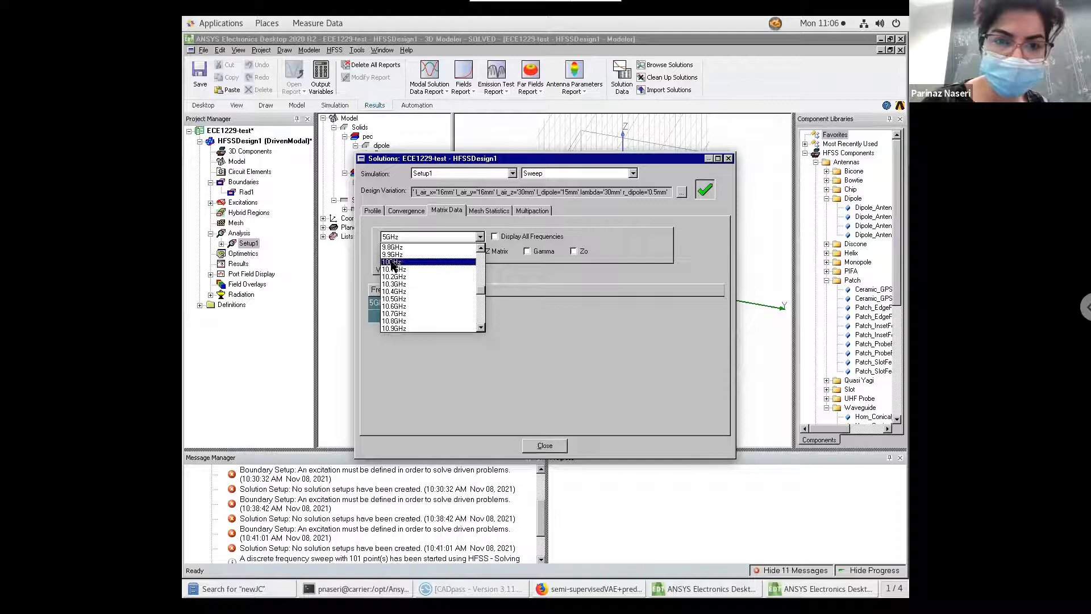
{"action": "left_click", "coordinate": [393, 262]}
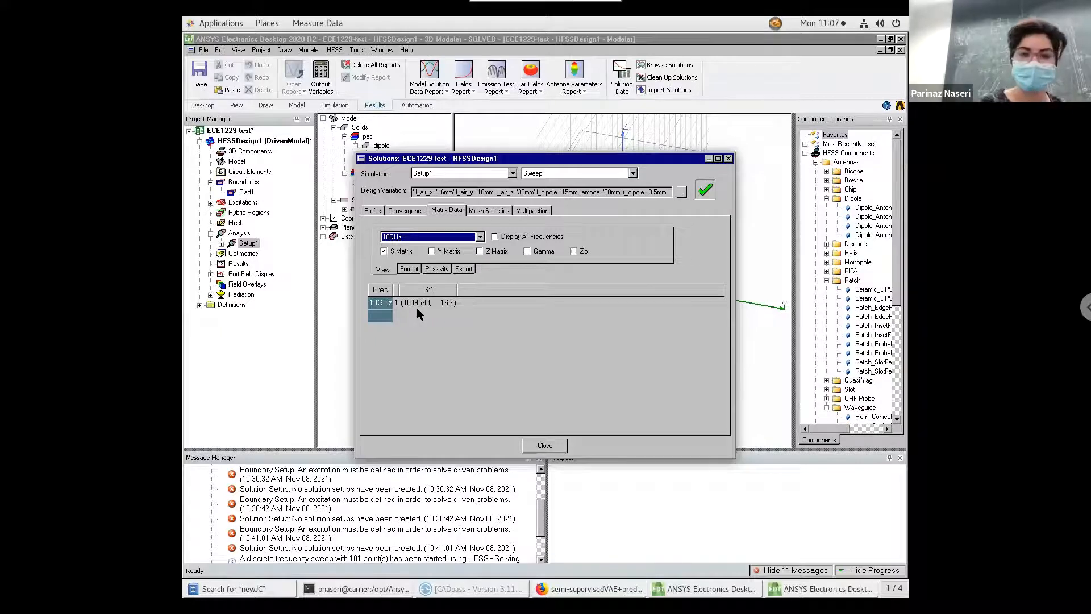
View the convergence as a plot of Max Mag. Delta S against pass number, and close the solution data.
{"action": "left_click", "coordinate": [406, 210]}
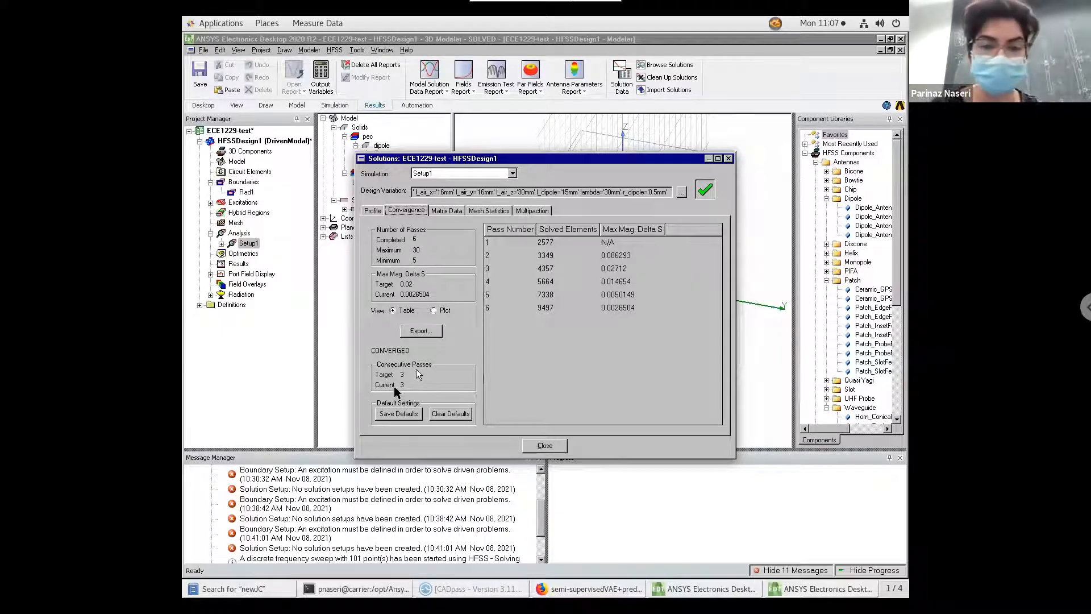
{"action": "left_click", "coordinate": [436, 311]}
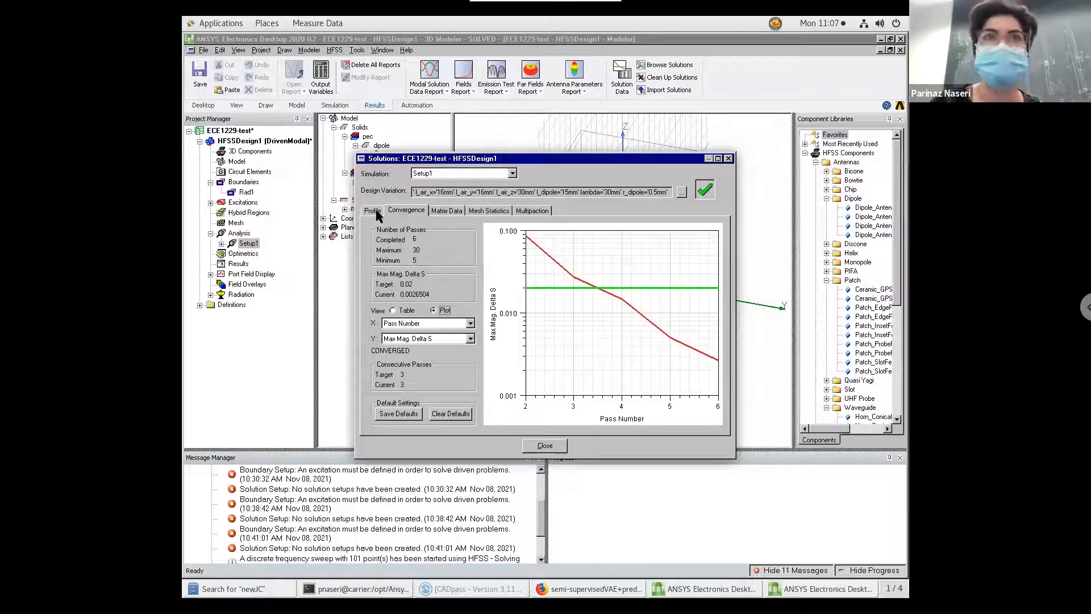
{"action": "left_click", "coordinate": [529, 446]}
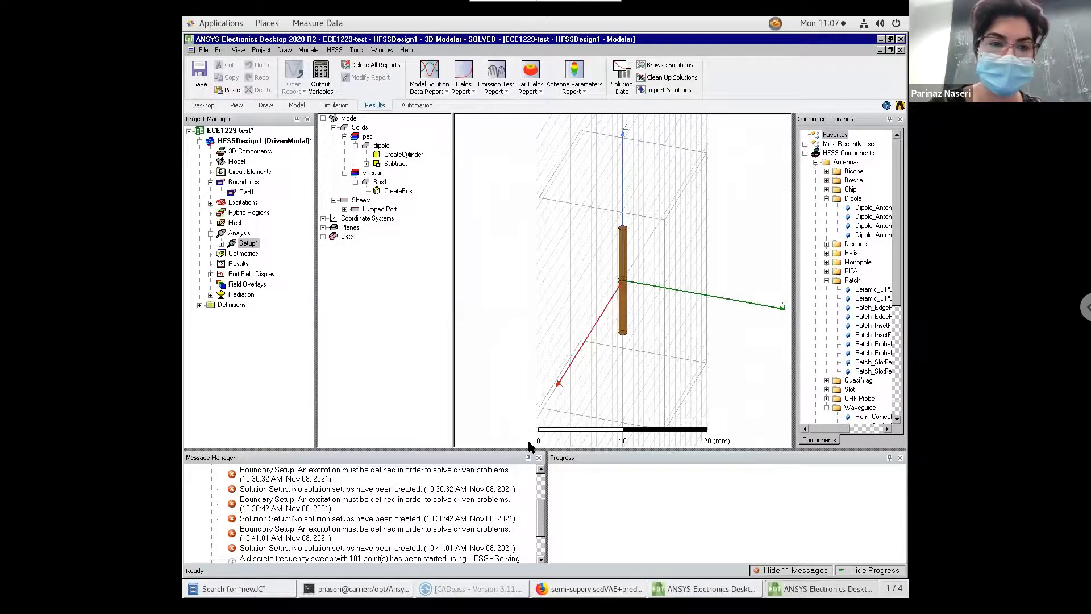
Create a rectangular modal solution data plot of S(1,1) in dB against frequency, using the Setup1 sweep.
{"action": "left_click", "coordinate": [234, 264]}
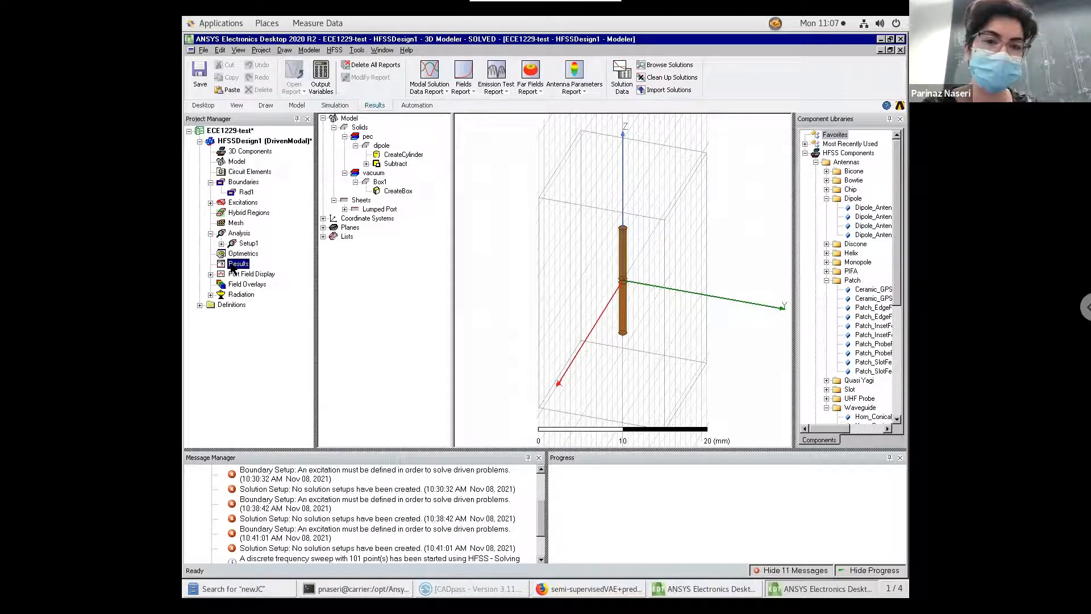
{"action": "right_click", "coordinate": [233, 266]}
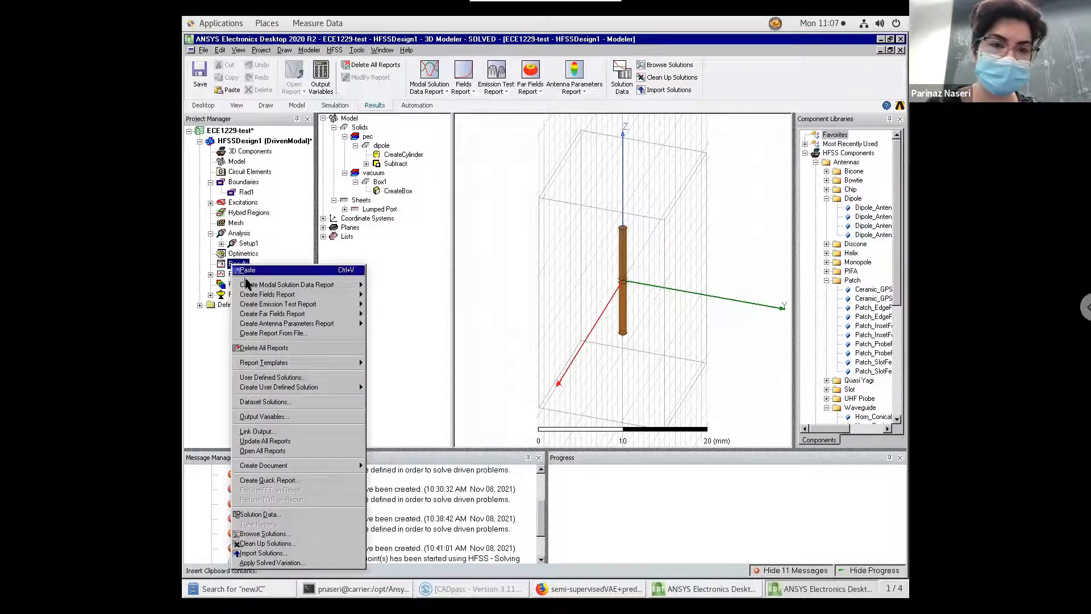
{"action": "mouse_move", "coordinate": [265, 286]}
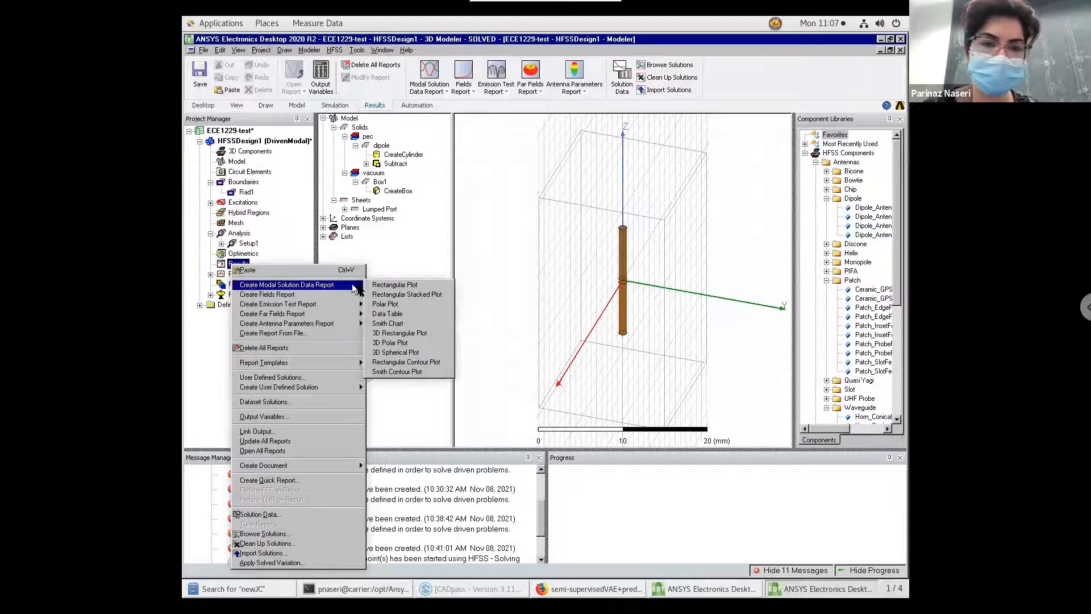
{"action": "left_click", "coordinate": [384, 287]}
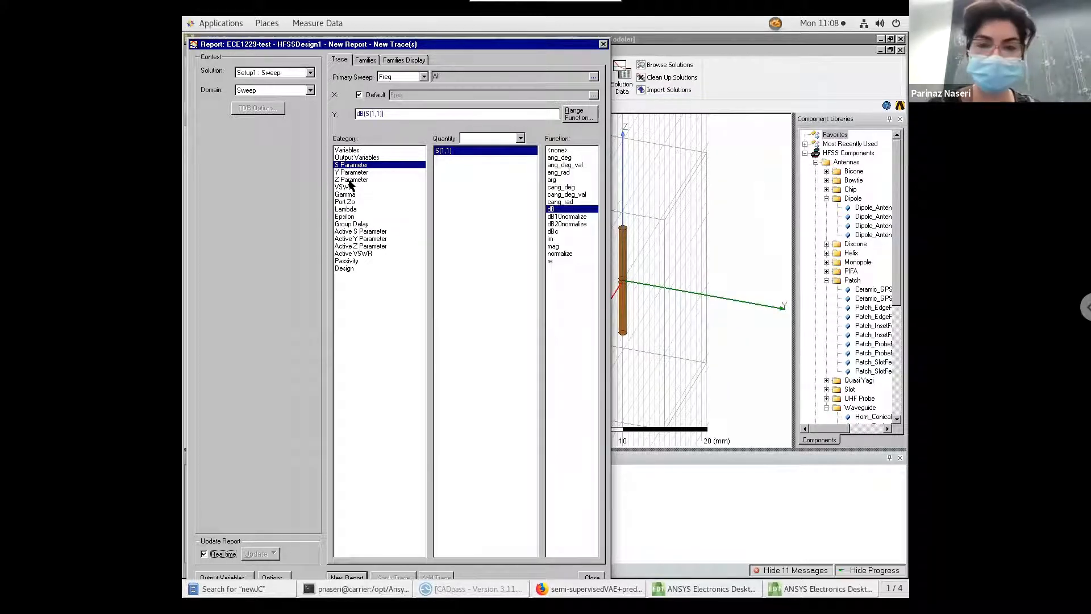
{"action": "left_click", "coordinate": [366, 60]}
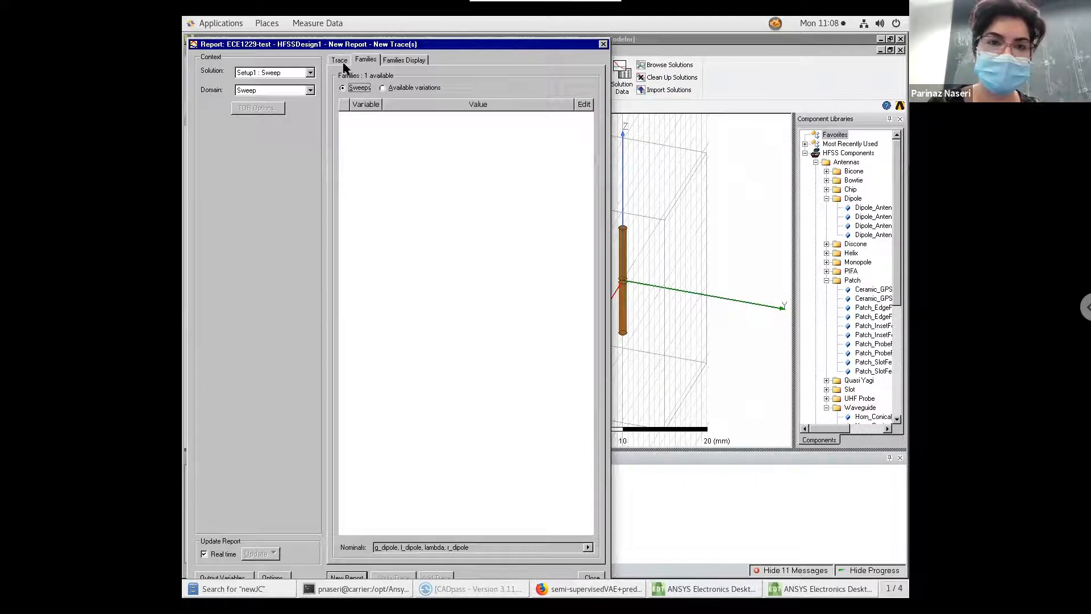
{"action": "left_click", "coordinate": [340, 60]}
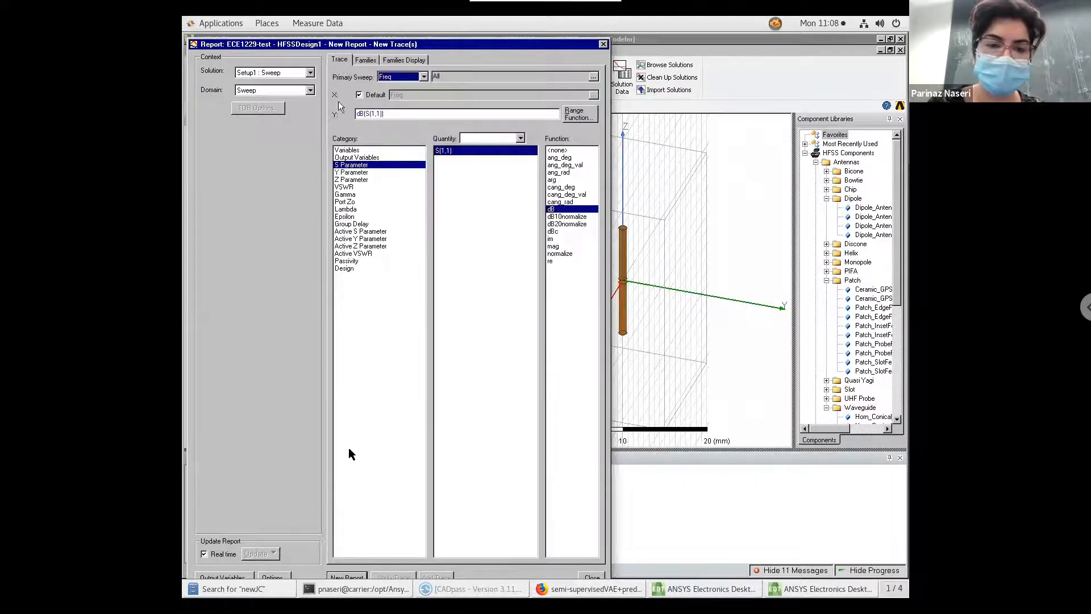
{"action": "left_click", "coordinate": [346, 577]}
{"action": "left_click", "coordinate": [603, 44]}
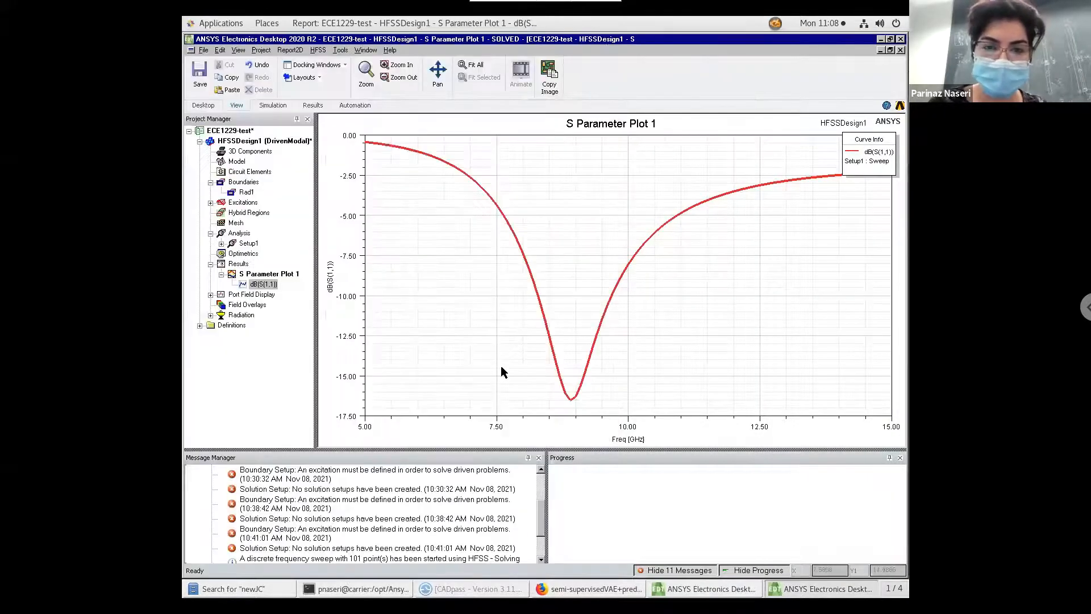
Add a marker at the minimum of the S(1,1) curve, at about 8.9 GHz.
{"action": "right_click", "coordinate": [487, 355]}
{"action": "mouse_move", "coordinate": [510, 366]}
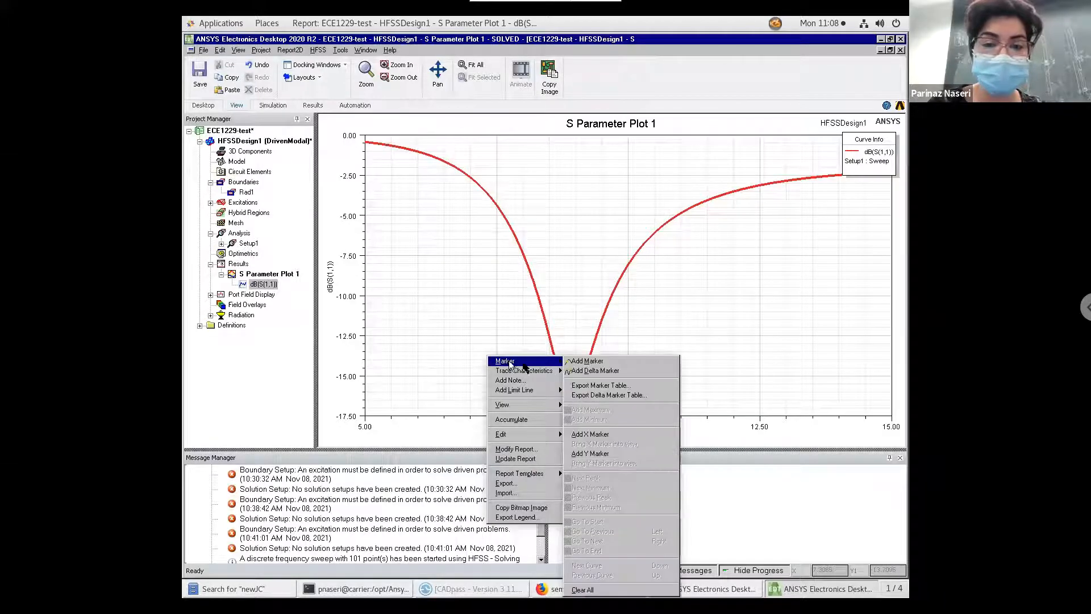
{"action": "left_click", "coordinate": [587, 361]}
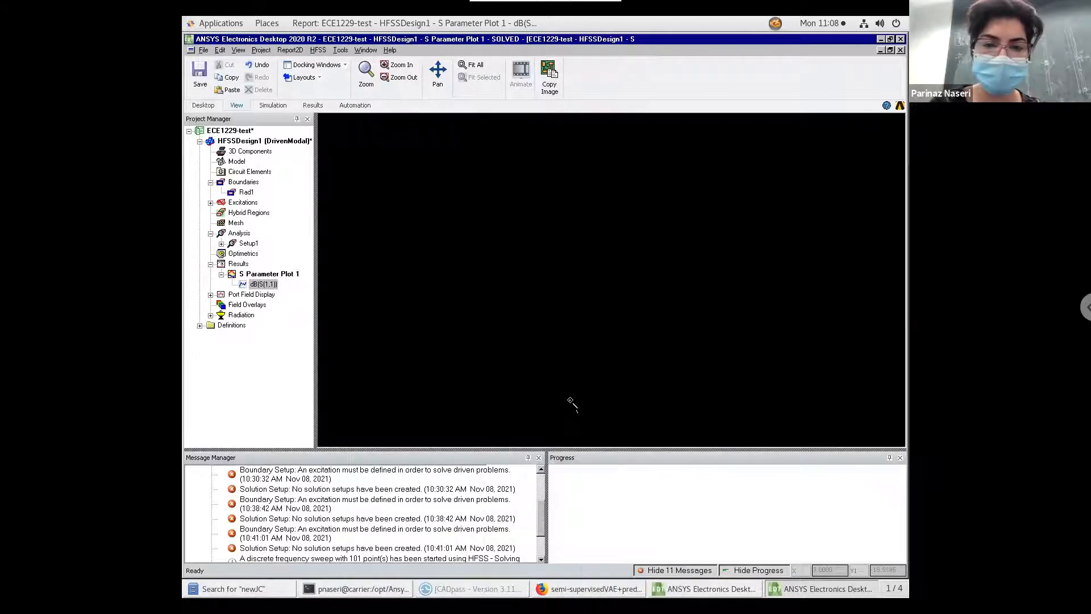
{"action": "left_click", "coordinate": [570, 399]}
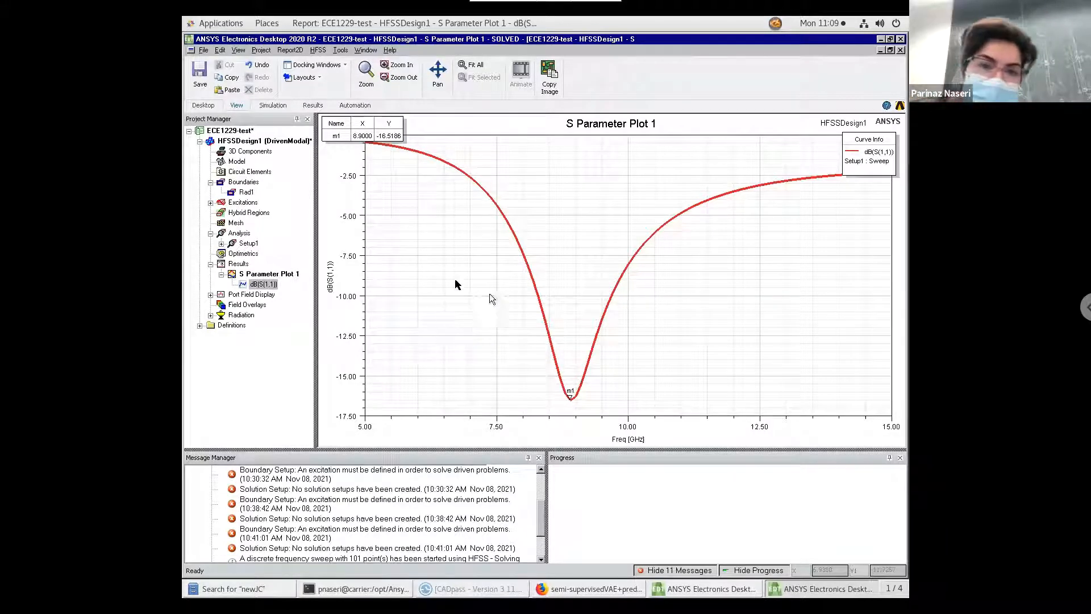
Set the font size of the values in the plot's marker table to 16.
{"action": "double_click", "coordinate": [339, 127]}
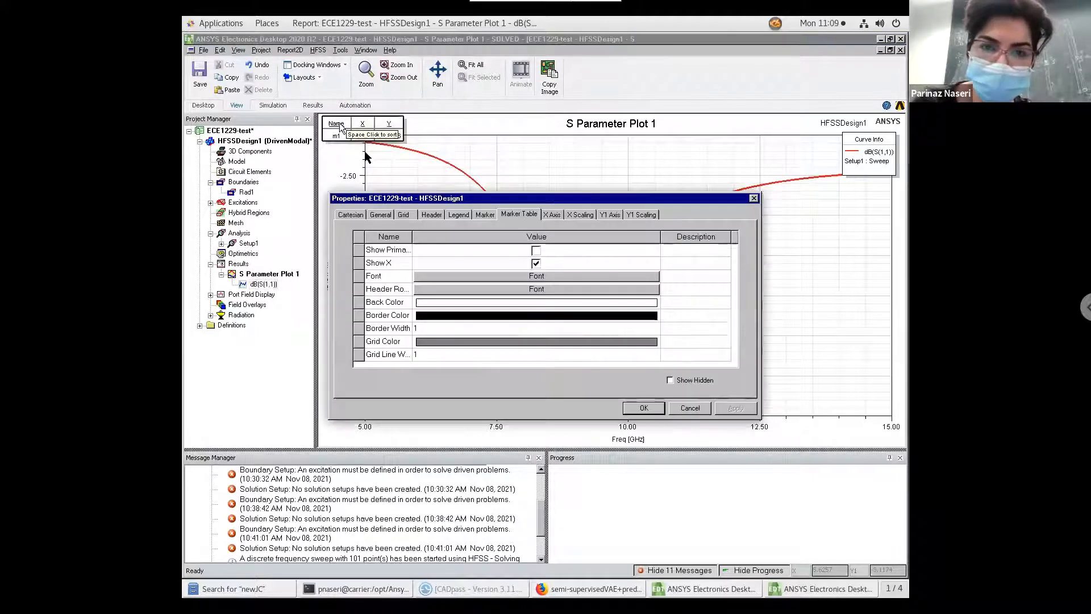
{"action": "left_click", "coordinate": [534, 276]}
{"action": "left_click", "coordinate": [535, 276]}
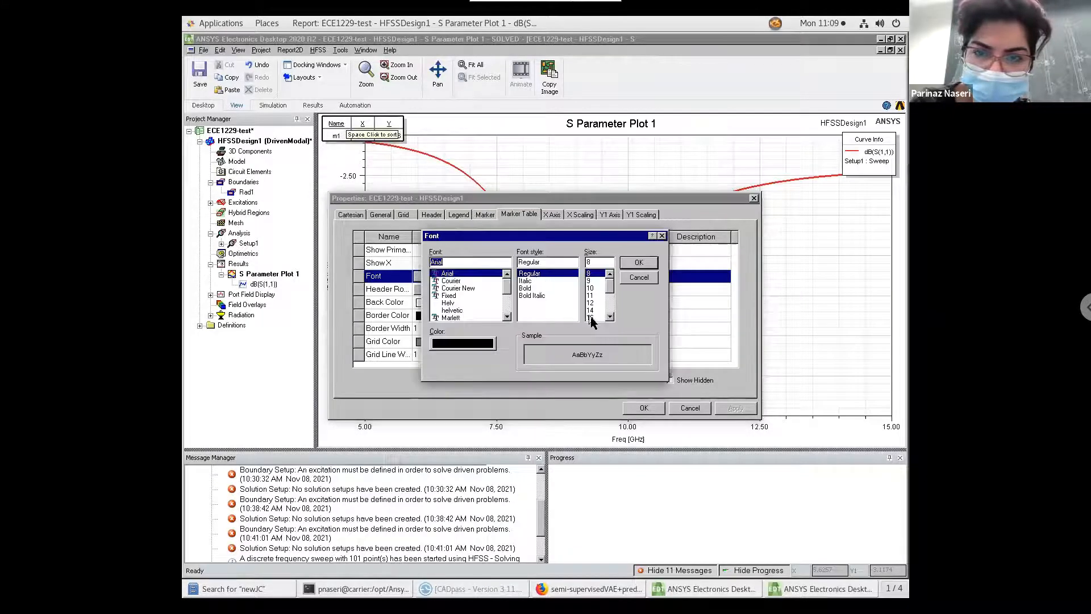
{"action": "left_click", "coordinate": [635, 263]}
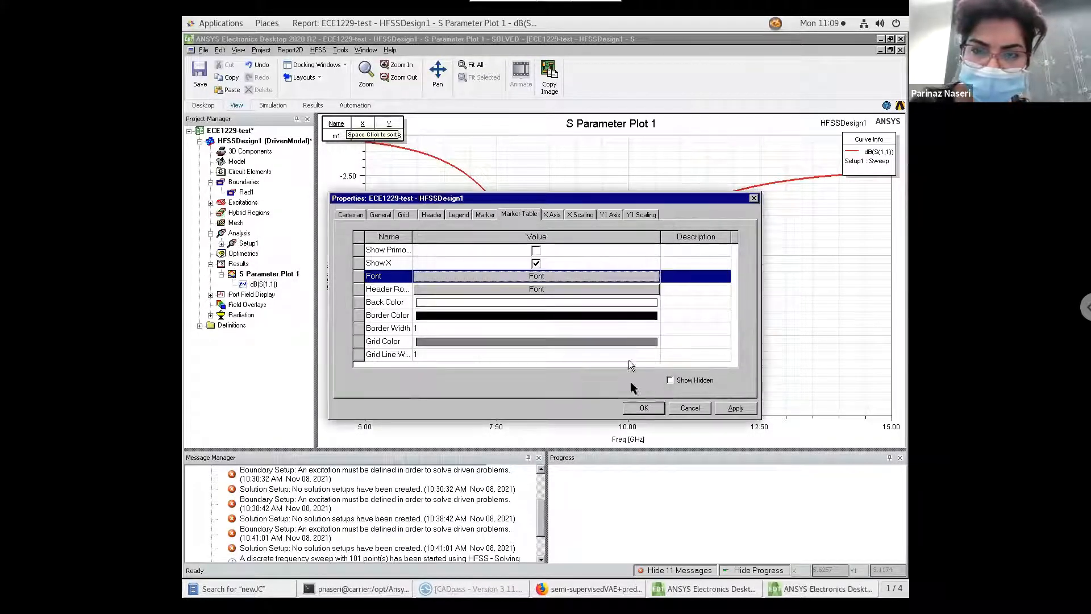
{"action": "left_click", "coordinate": [642, 407]}
{"action": "left_click", "coordinate": [421, 175]}
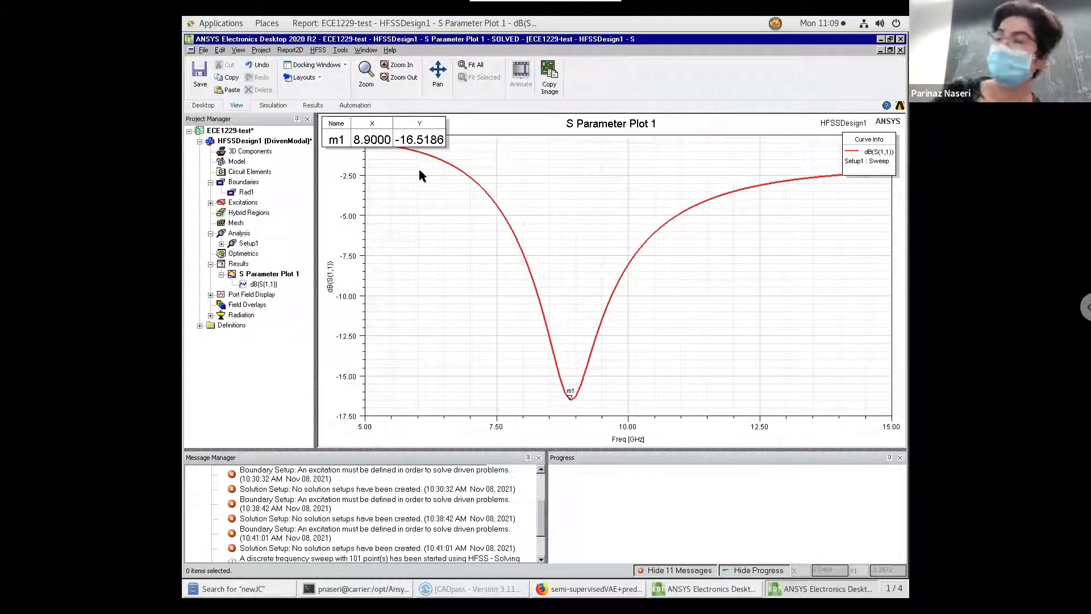
Set the text font size of the plot's dB(S(1,1)) vertical axis to 16.
{"action": "double_click", "coordinate": [345, 261]}
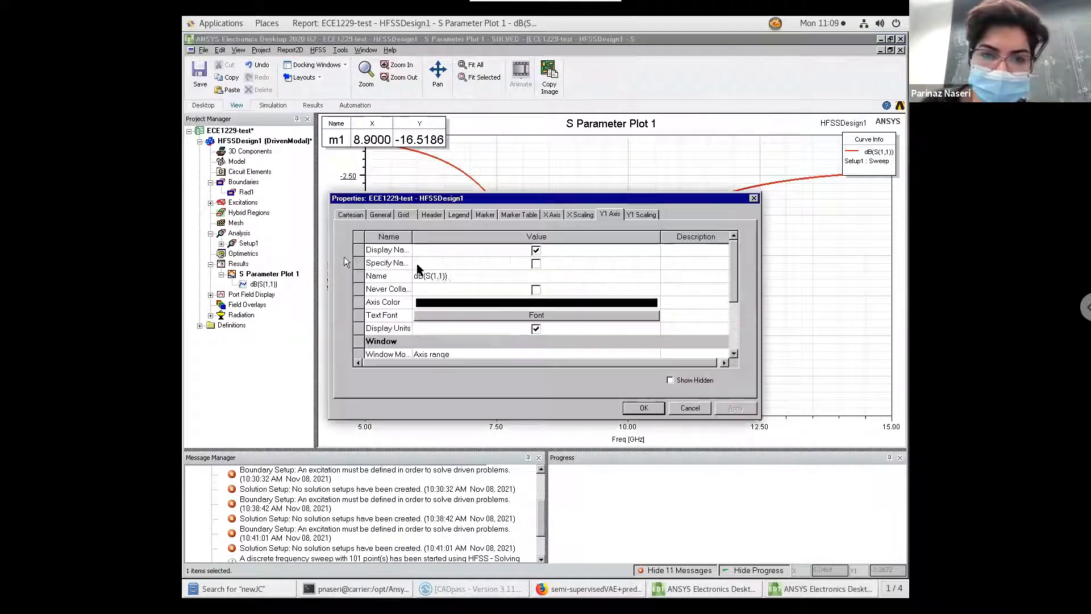
{"action": "left_click", "coordinate": [502, 315]}
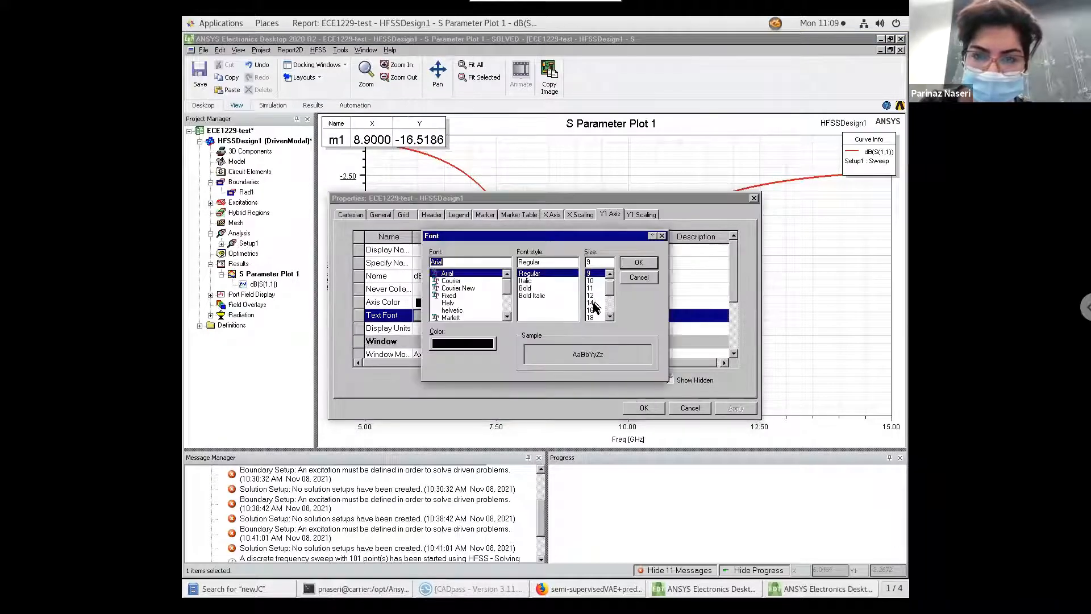
{"action": "left_click", "coordinate": [591, 310]}
{"action": "left_click", "coordinate": [639, 262]}
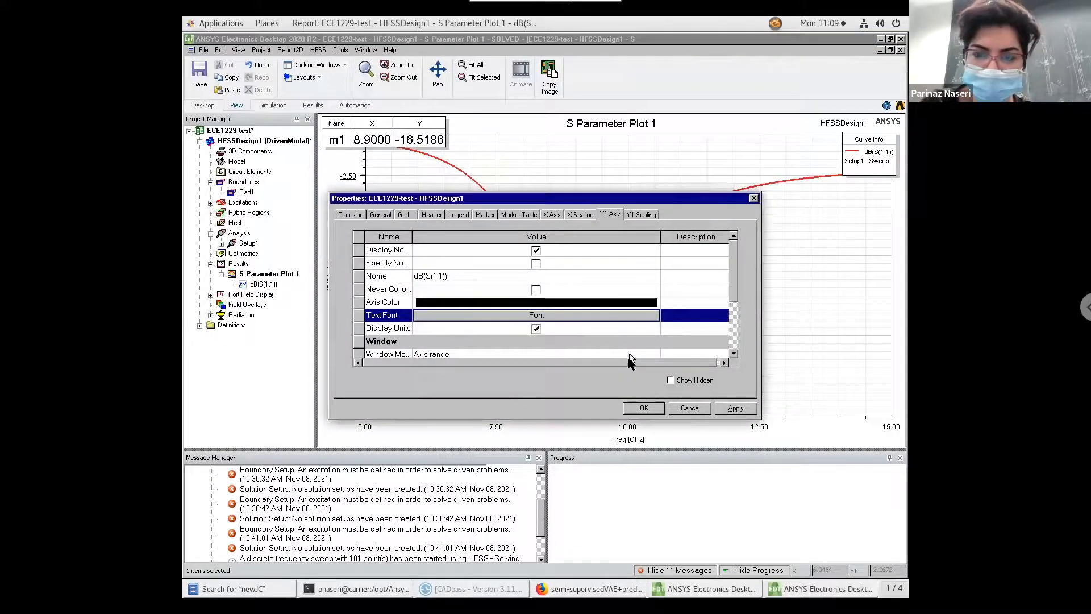
{"action": "left_click", "coordinate": [639, 408]}
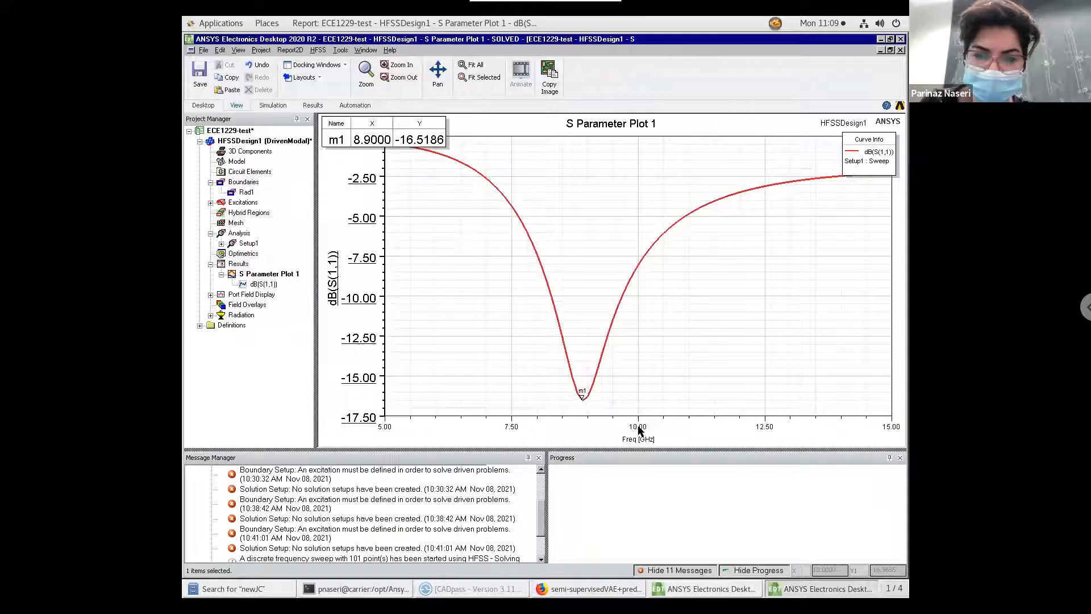
Set the text font size of the plot's frequency axis to 18.
{"action": "double_click", "coordinate": [639, 430]}
{"action": "left_click", "coordinate": [560, 302]}
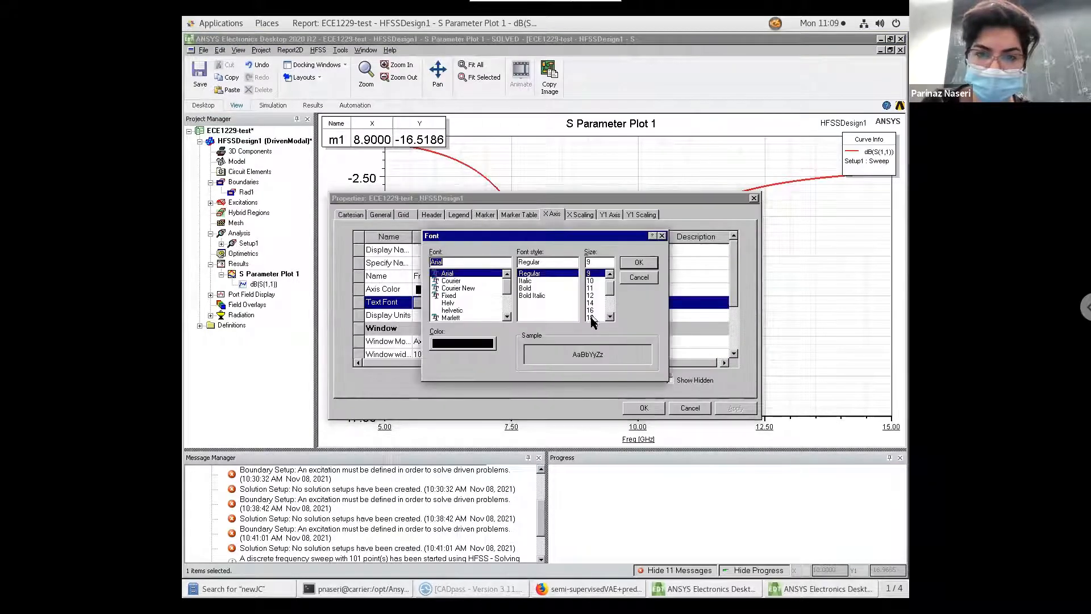
{"action": "left_click", "coordinate": [591, 318]}
{"action": "left_click", "coordinate": [636, 263]}
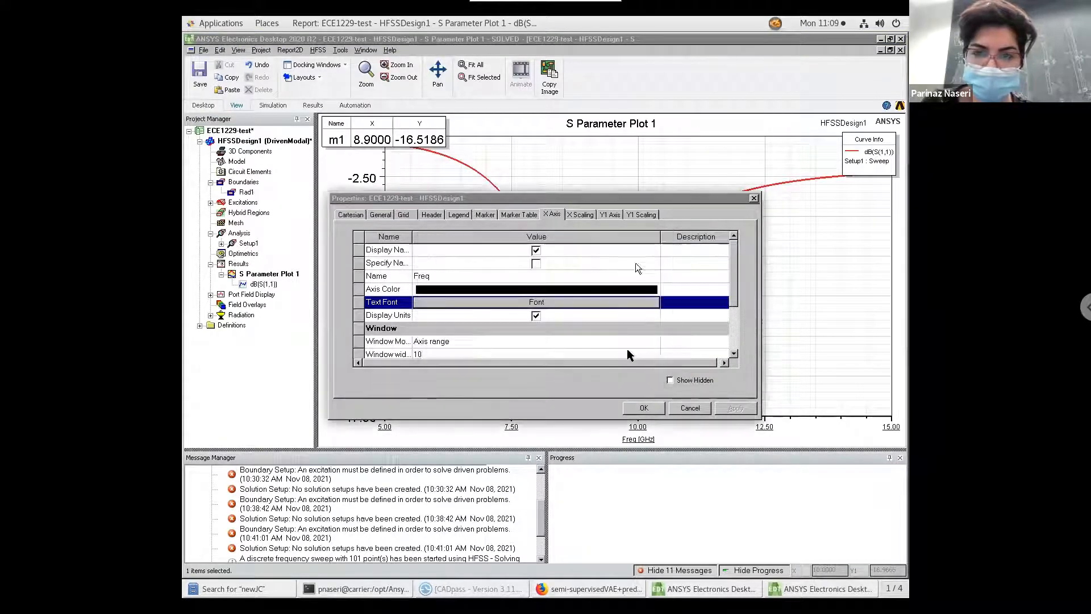
{"action": "left_click", "coordinate": [641, 408]}
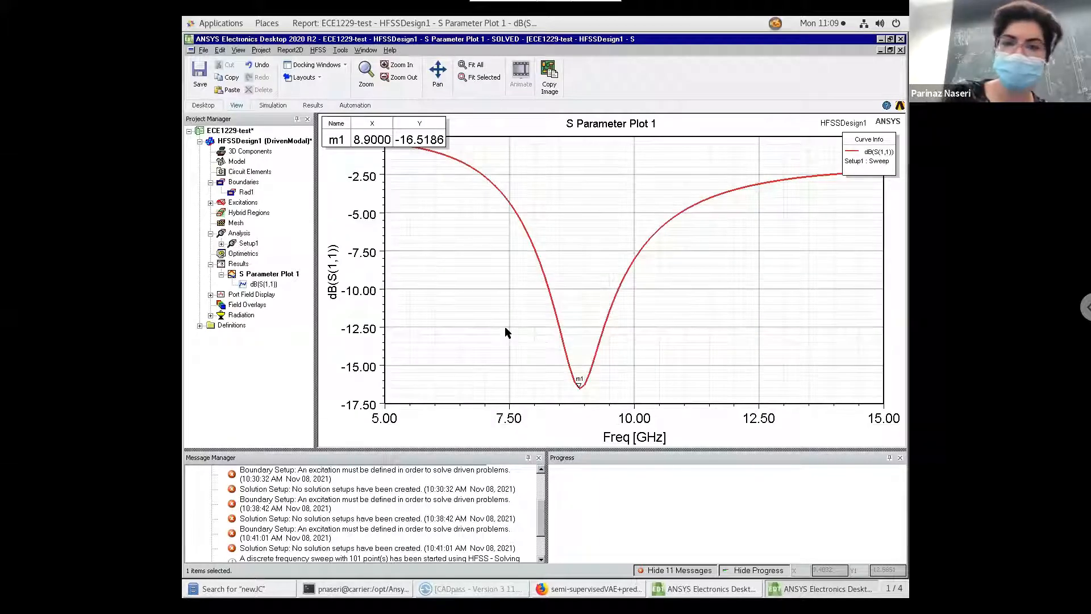
{"action": "left_click", "coordinate": [878, 152]}
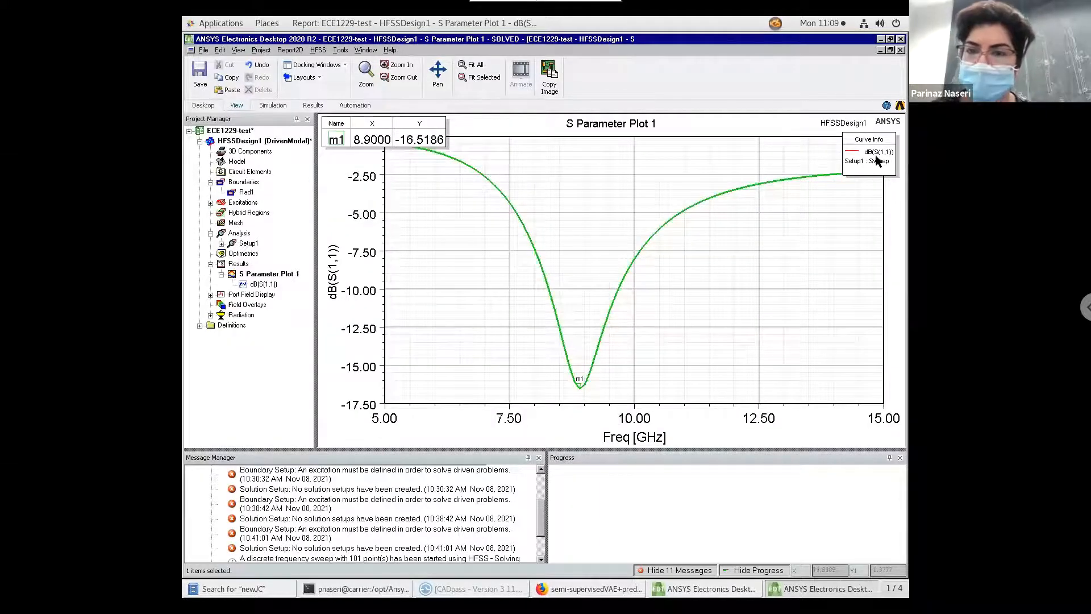
{"action": "double_click", "coordinate": [877, 158]}
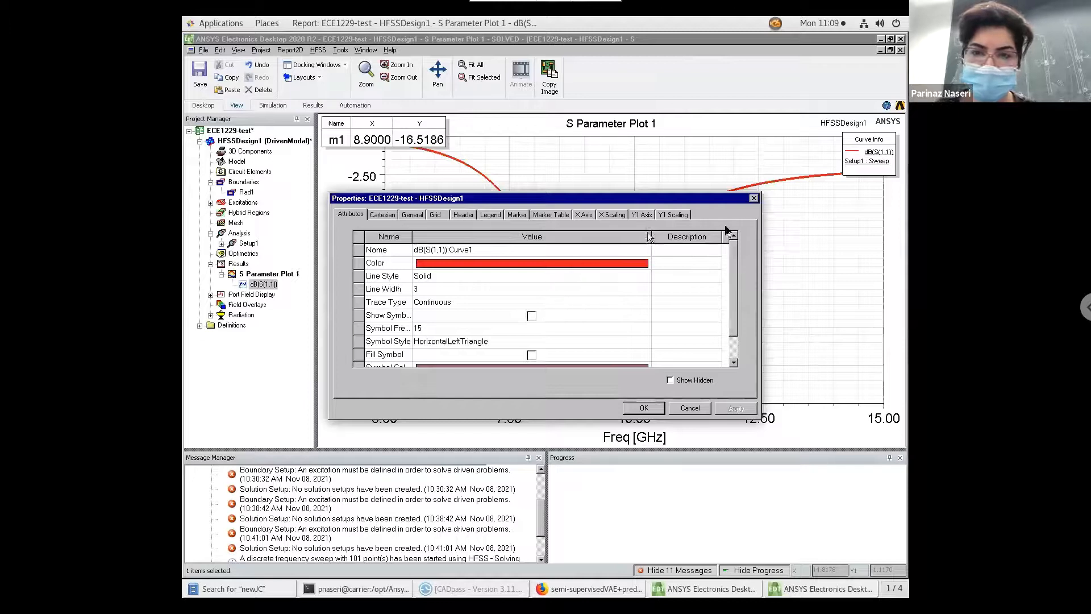
{"action": "left_click", "coordinate": [753, 198]}
Set the font size of the plot legend's entries to 16, leaving the header row font as it is.
{"action": "left_click", "coordinate": [866, 141]}
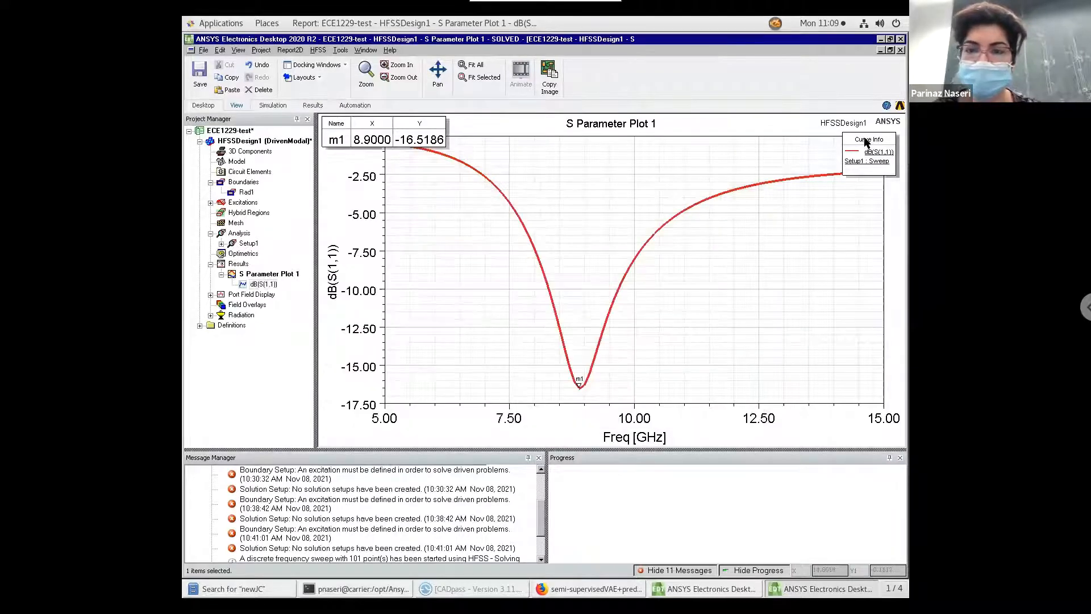
{"action": "double_click", "coordinate": [866, 141]}
{"action": "left_click", "coordinate": [563, 328]}
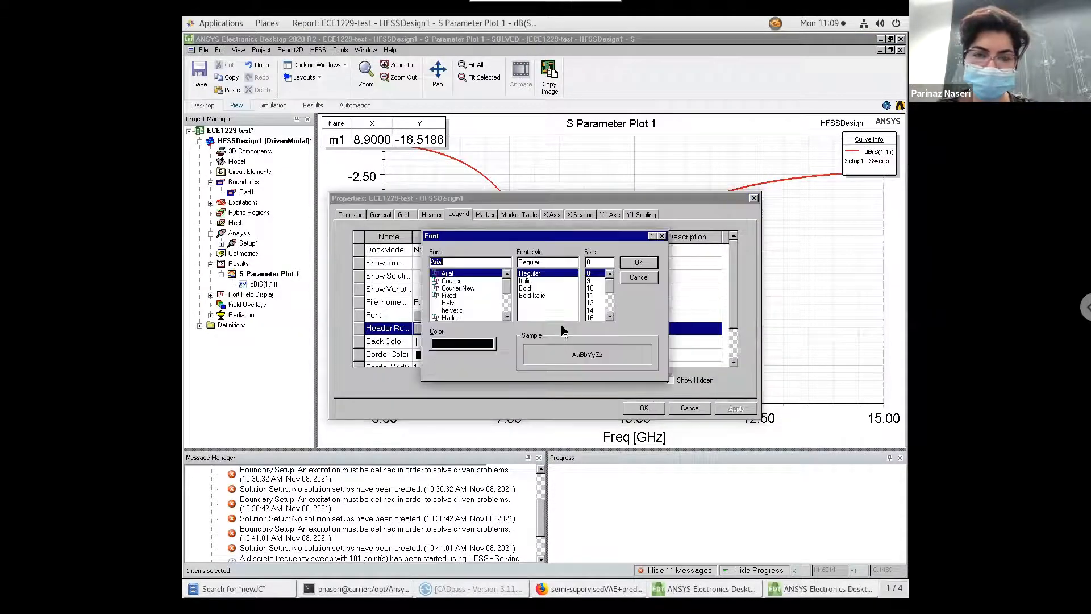
{"action": "left_click", "coordinate": [637, 277]}
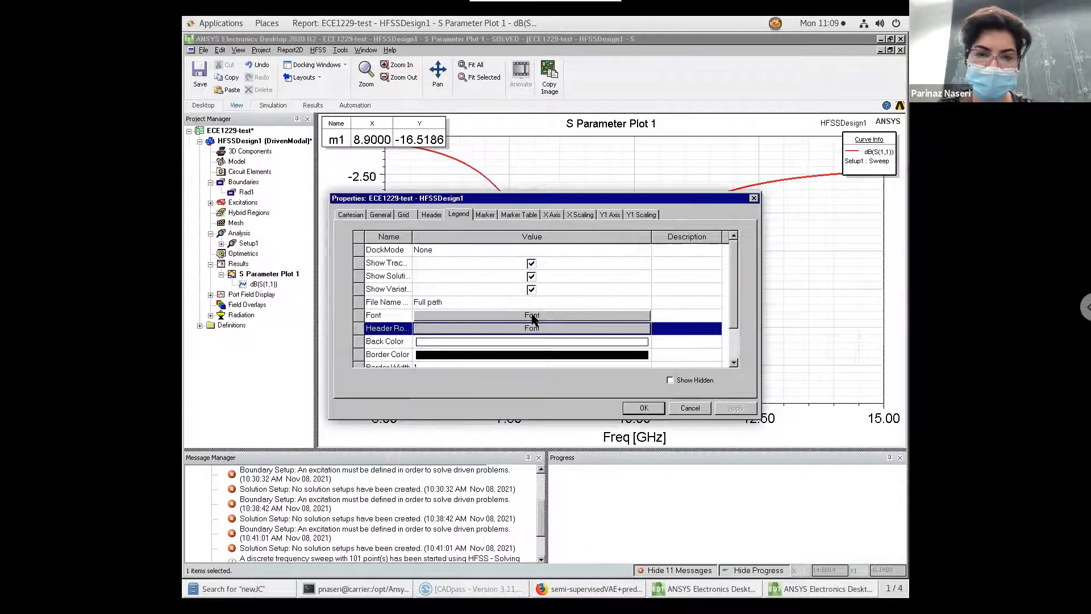
{"action": "left_click", "coordinate": [530, 316]}
{"action": "left_click", "coordinate": [591, 317]}
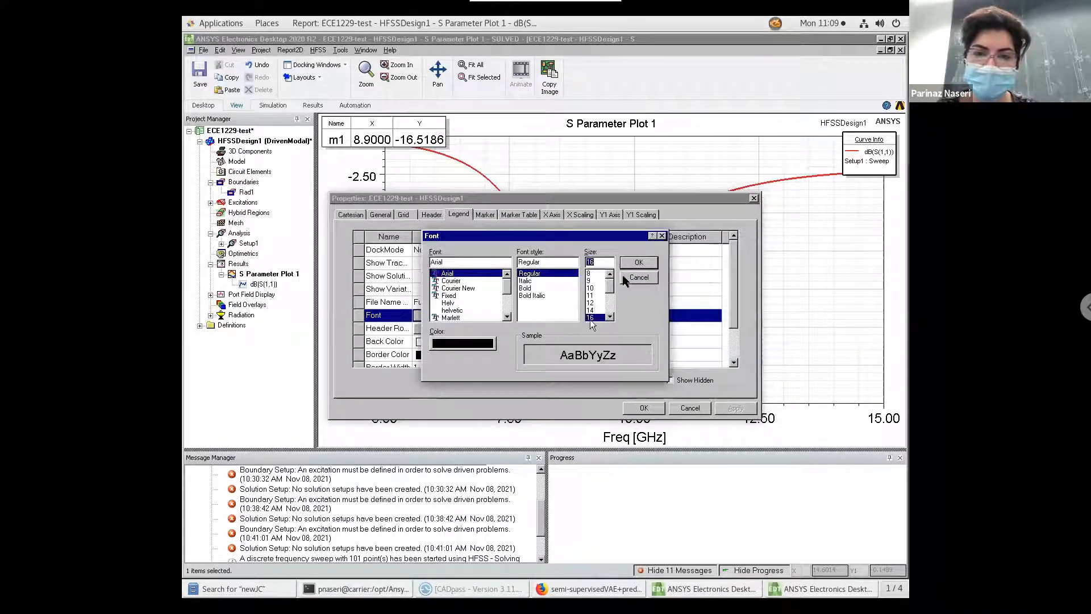
{"action": "left_click", "coordinate": [637, 263]}
{"action": "left_click", "coordinate": [644, 408]}
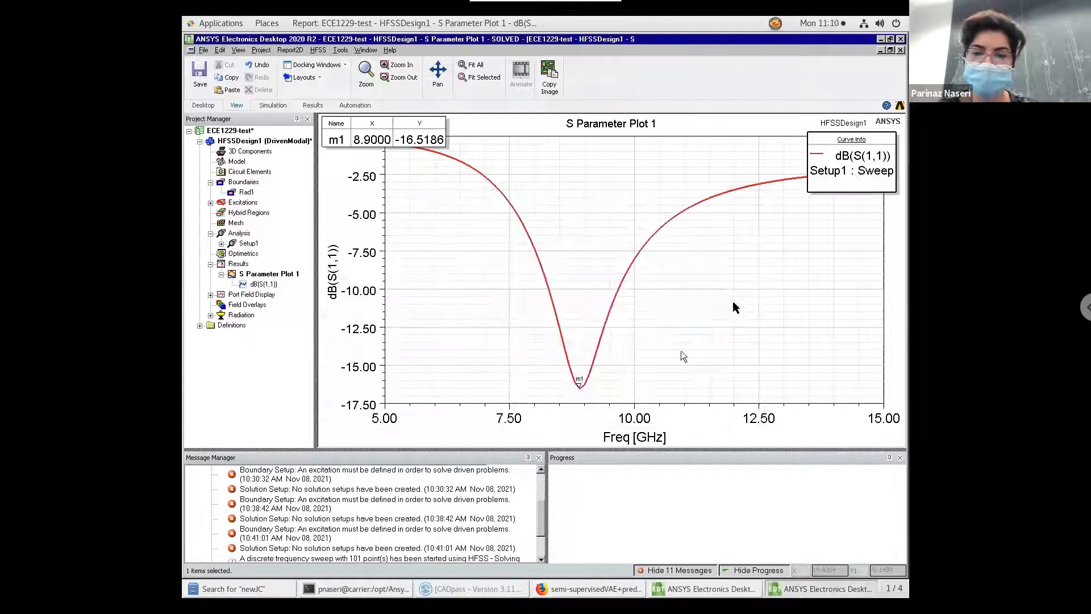
{"action": "left_click", "coordinate": [737, 301]}
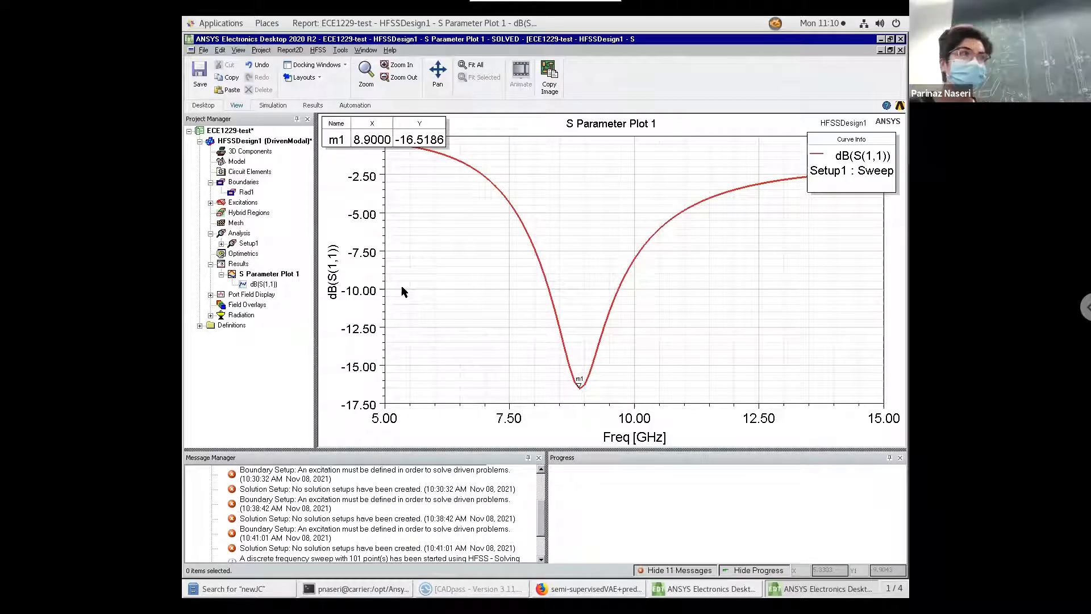
Add a delta marker between the curve's two -10 dB crossings, at about 8.3 GHz and 9.7 GHz.
{"action": "right_click", "coordinate": [430, 281]}
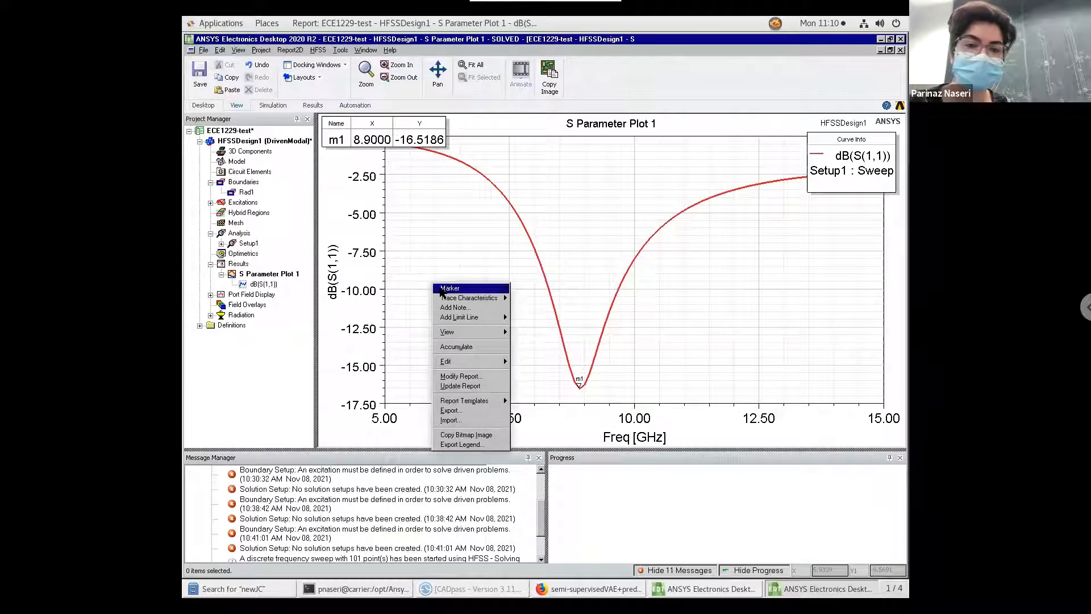
{"action": "mouse_move", "coordinate": [440, 290]}
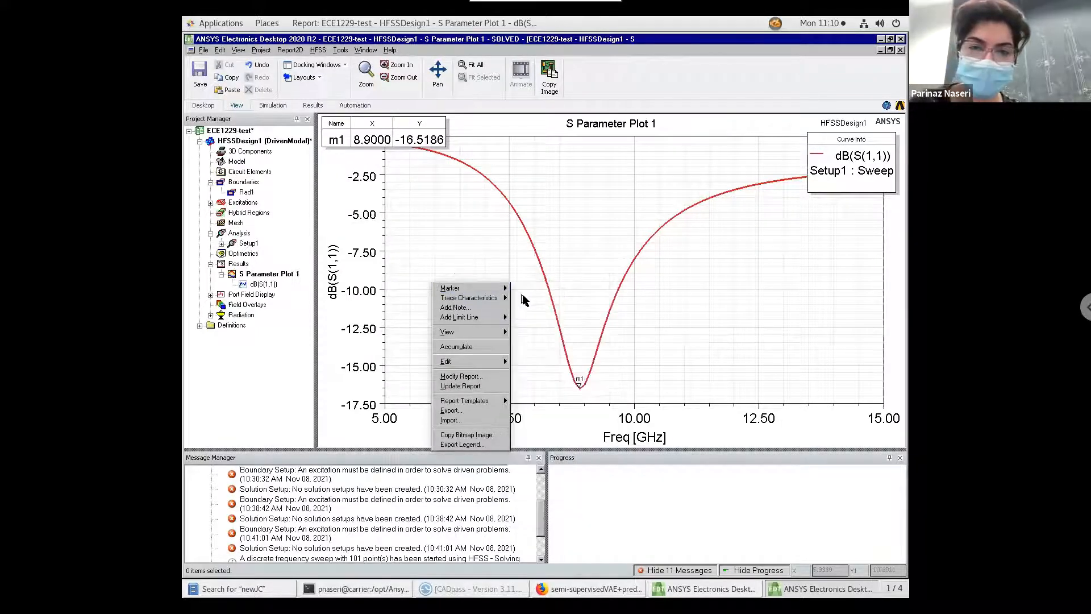
{"action": "mouse_move", "coordinate": [504, 296]}
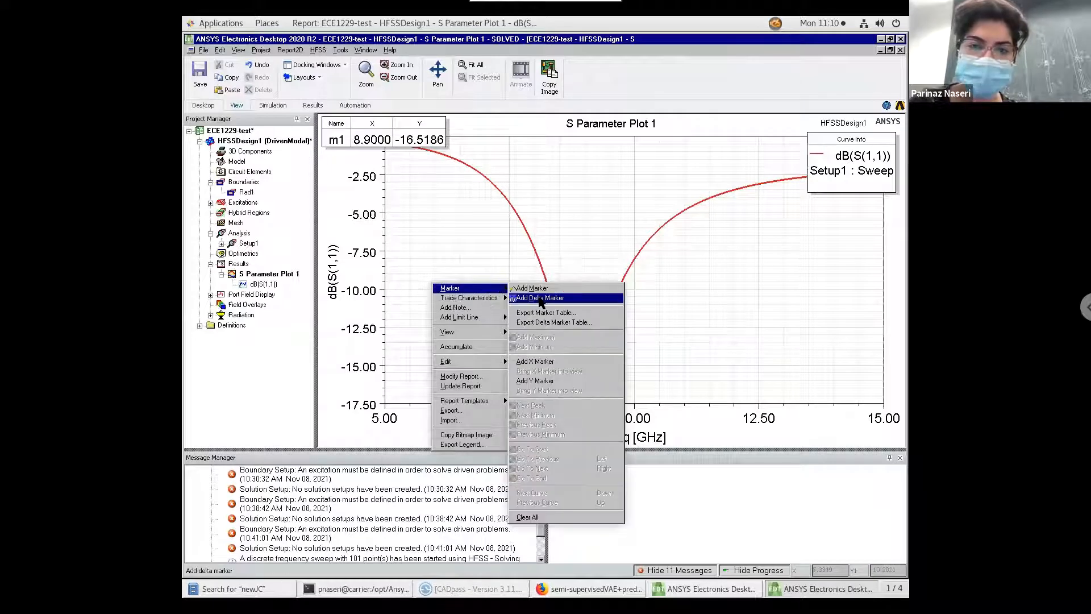
{"action": "left_click", "coordinate": [539, 299]}
{"action": "left_click", "coordinate": [549, 291]}
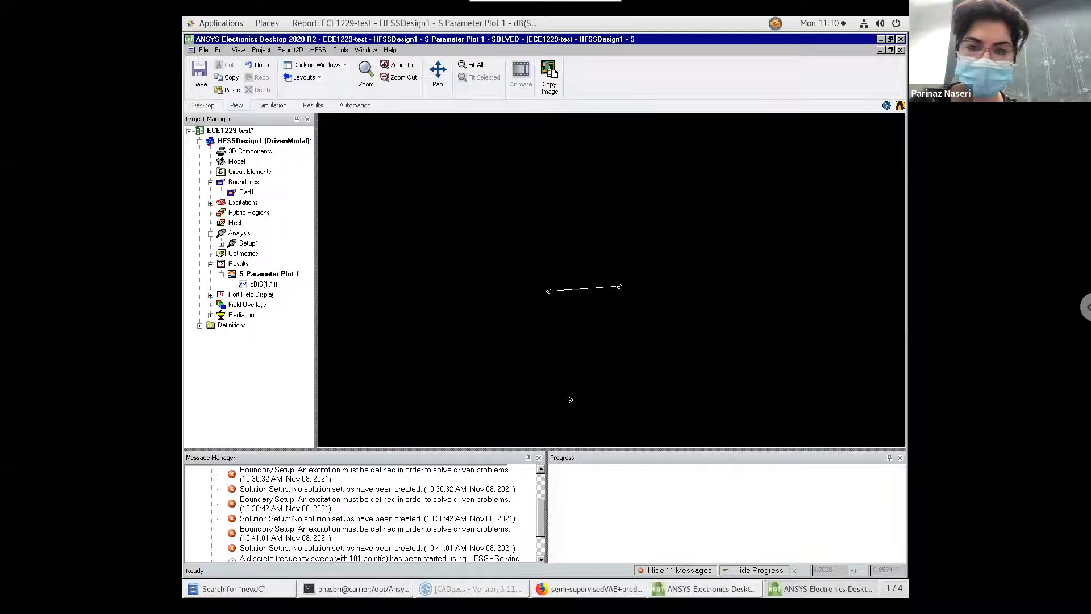
{"action": "left_click", "coordinate": [619, 286]}
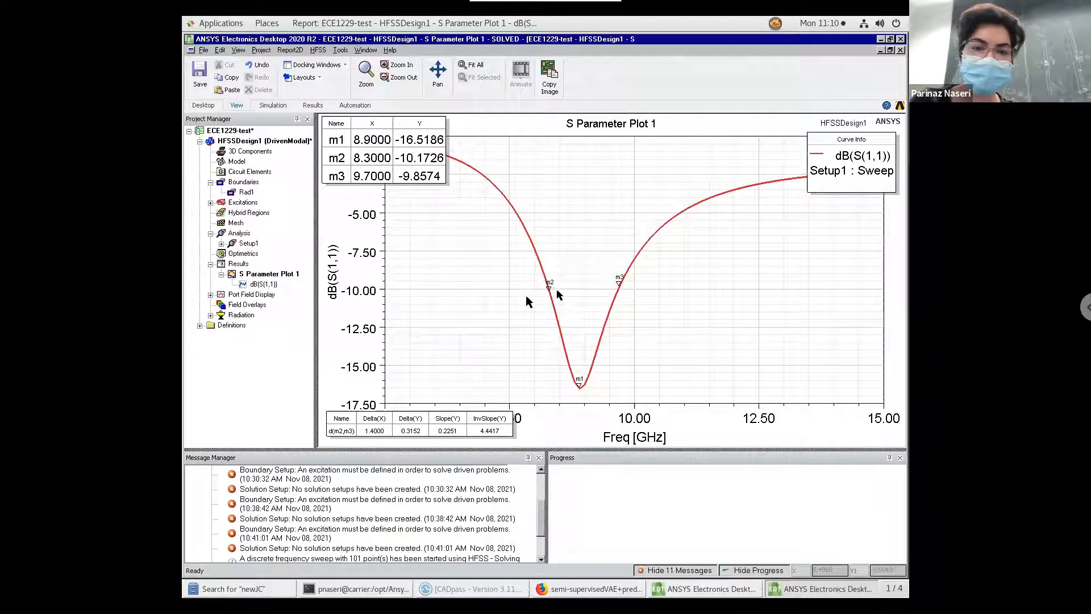
Set the font size of the values in the delta marker table to 16.
{"action": "double_click", "coordinate": [343, 421]}
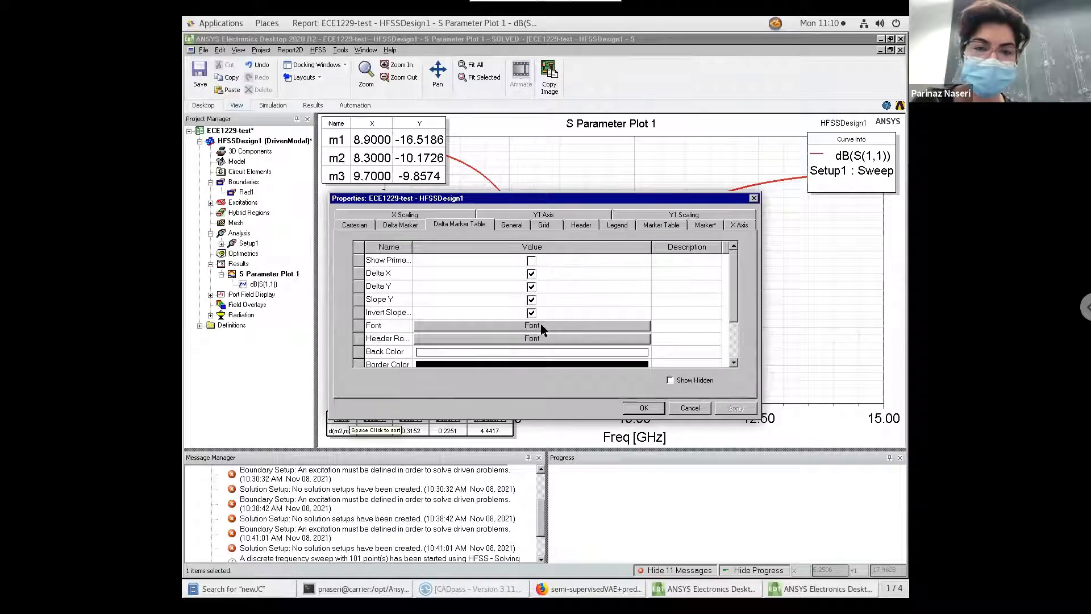
{"action": "left_click", "coordinate": [542, 328]}
{"action": "left_click", "coordinate": [591, 317]}
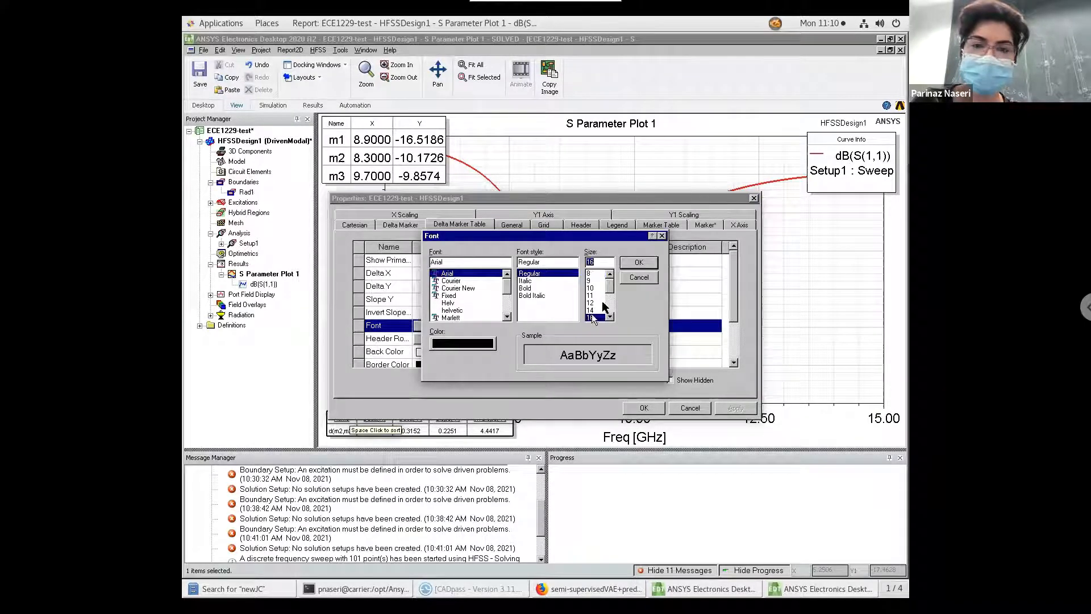
{"action": "left_click", "coordinate": [640, 262]}
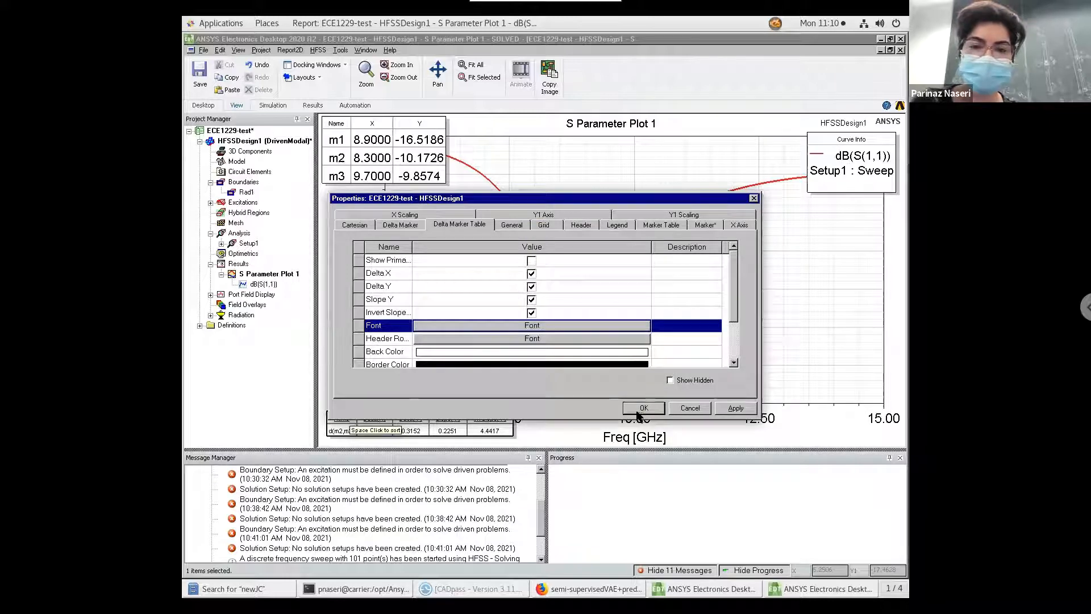
{"action": "left_click", "coordinate": [642, 409]}
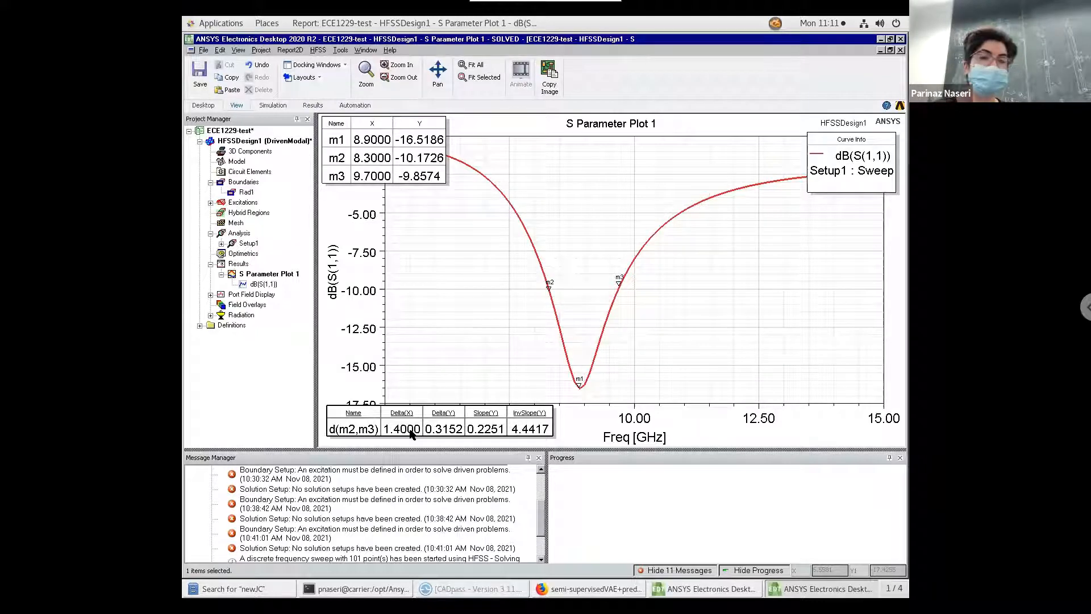
Create a rectangular modal solution plot of the real and imaginary parts of Z(1,1) over the frequency sweep.
{"action": "left_click", "coordinate": [235, 264]}
{"action": "right_click", "coordinate": [234, 265]}
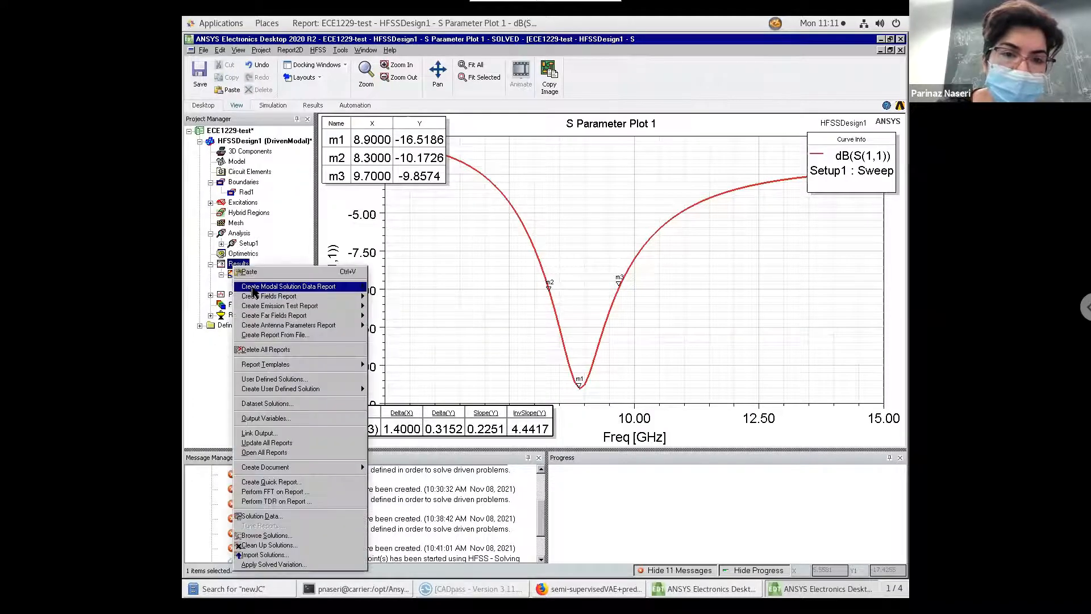
{"action": "mouse_move", "coordinate": [254, 291]}
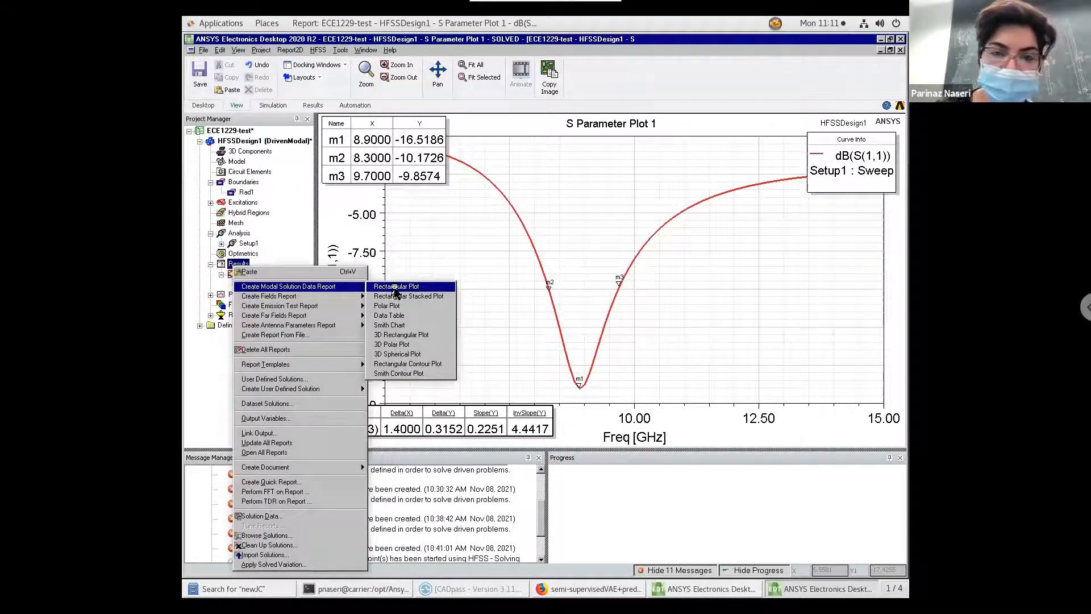
{"action": "left_click", "coordinate": [394, 289]}
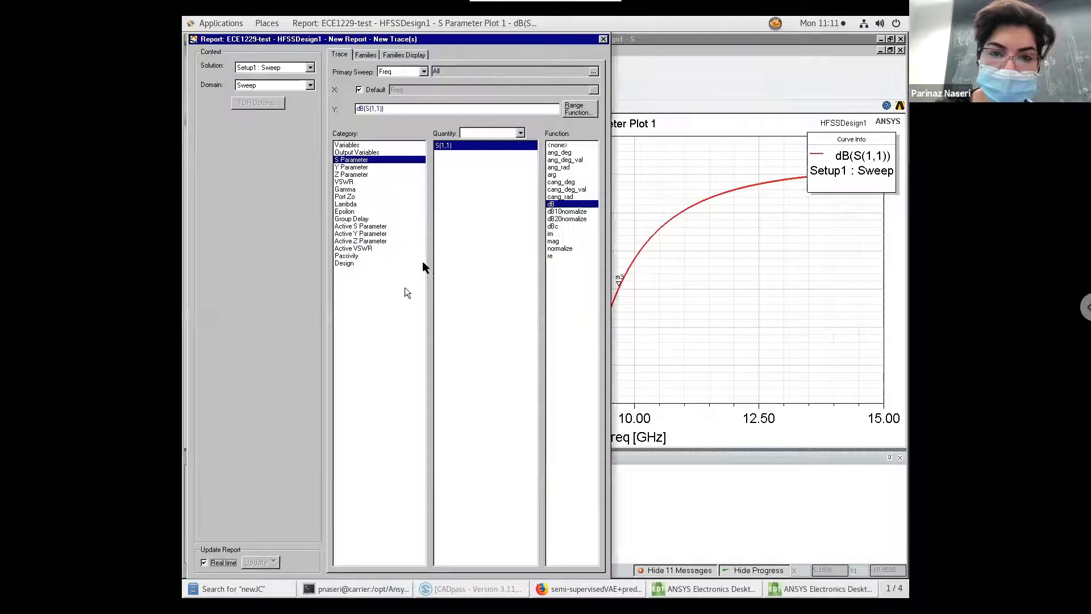
{"action": "left_click", "coordinate": [362, 175]}
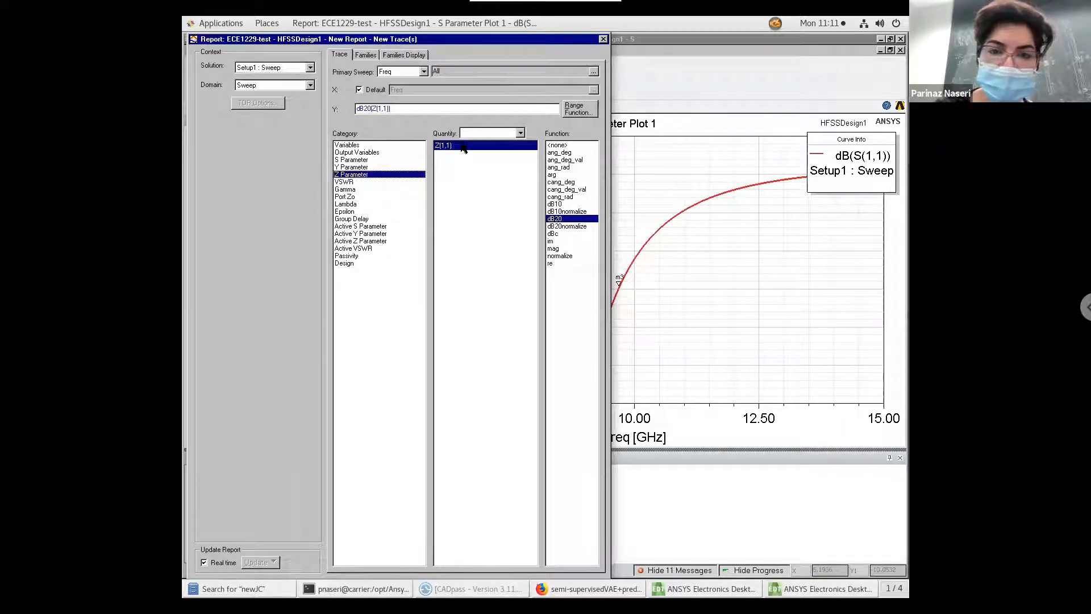
{"action": "left_click", "coordinate": [555, 242]}
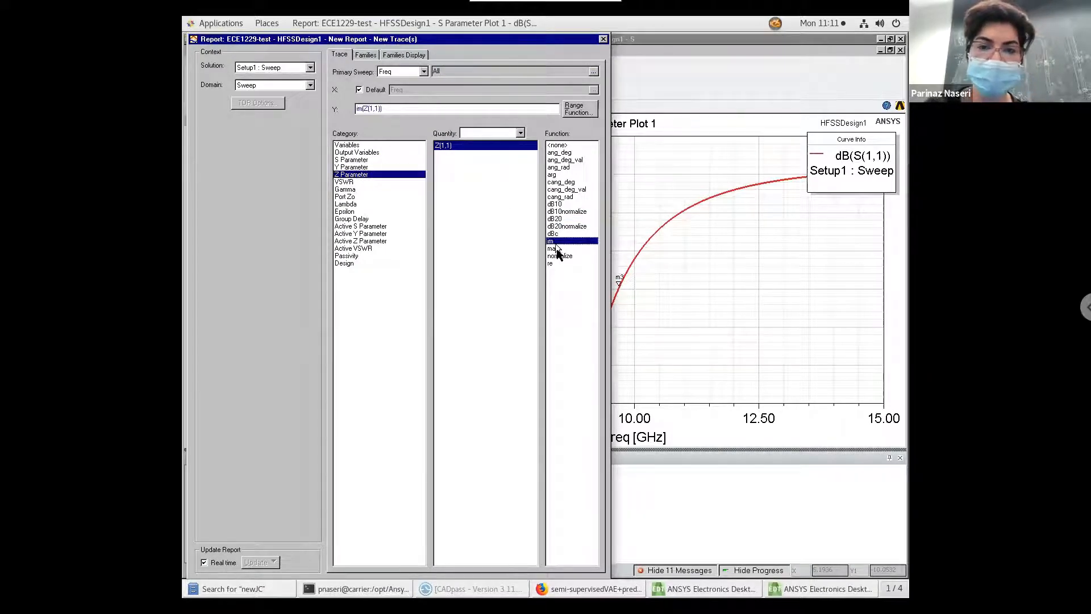
{"action": "left_click", "coordinate": [558, 264], "text": "ctrl"}
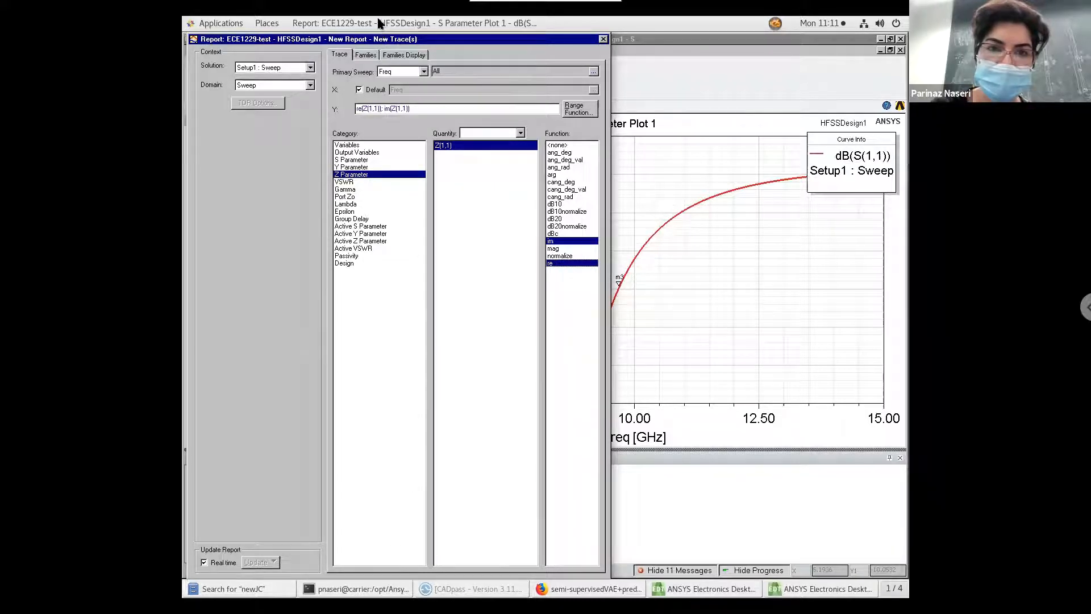
{"action": "mouse_move", "coordinate": [378, 32]}
{"action": "left_mouse_down"}
{"action": "mouse_move", "coordinate": [380, 190]}
{"action": "mouse_move", "coordinate": [363, 176]}
{"action": "mouse_move", "coordinate": [398, 119]}
{"action": "left_mouse_up"}
{"action": "left_click", "coordinate": [406, 501]}
{"action": "left_click", "coordinate": [644, 501]}
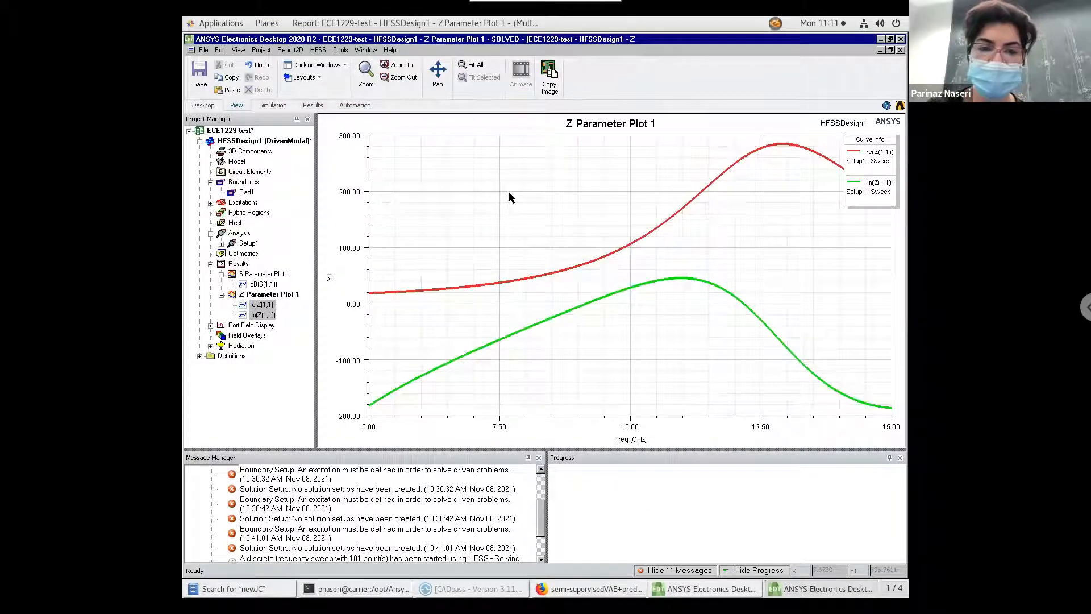
Add markers at 10 GHz on both the re(Z(1,1)) and im(Z(1,1)) curves.
{"action": "right_click", "coordinate": [494, 206]}
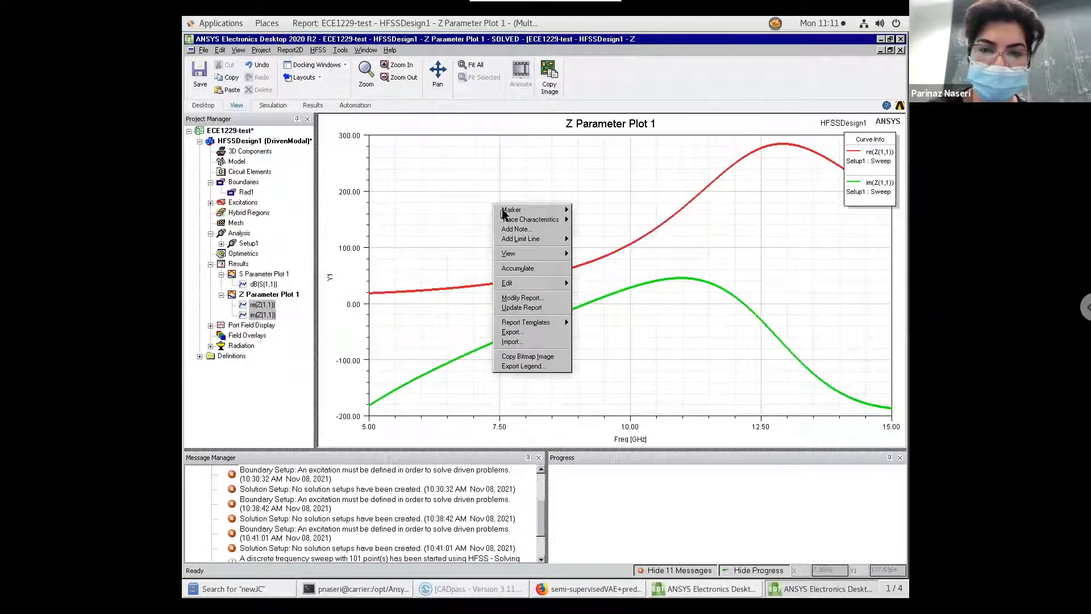
{"action": "mouse_move", "coordinate": [503, 213]}
{"action": "left_click", "coordinate": [597, 213]}
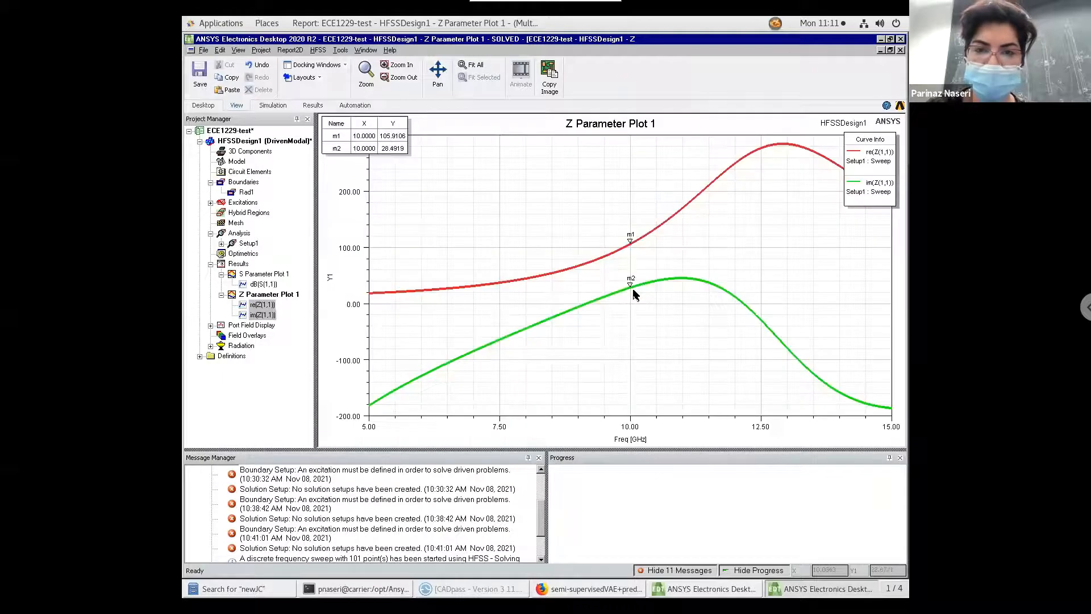
{"action": "key", "text": "Escape"}
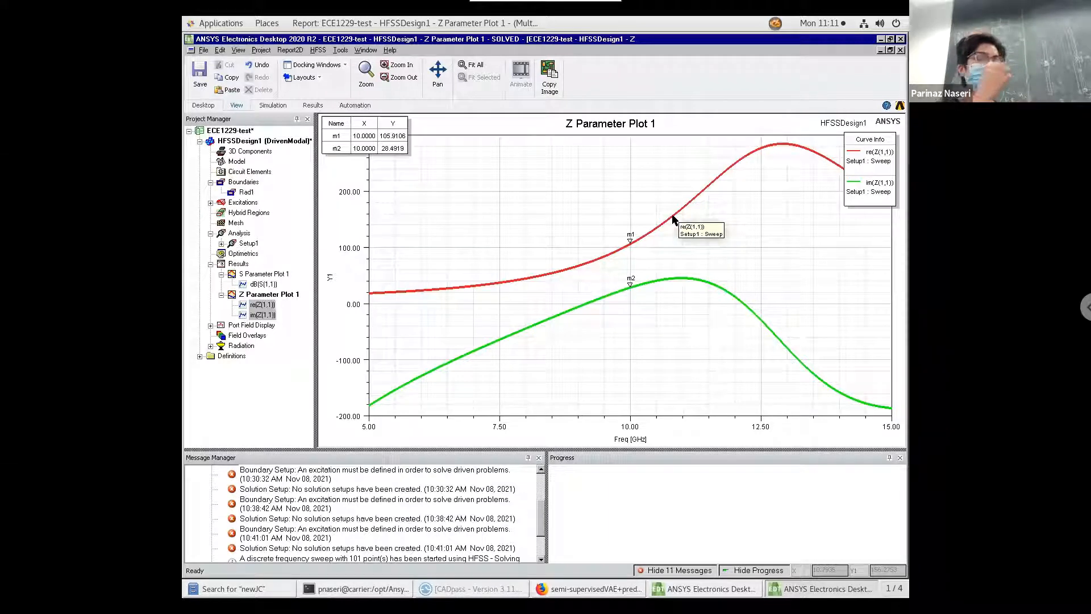
Set the font size of the values in the Z parameter plot's marker table to 16.
{"action": "left_click", "coordinate": [338, 127]}
{"action": "double_click", "coordinate": [339, 128]}
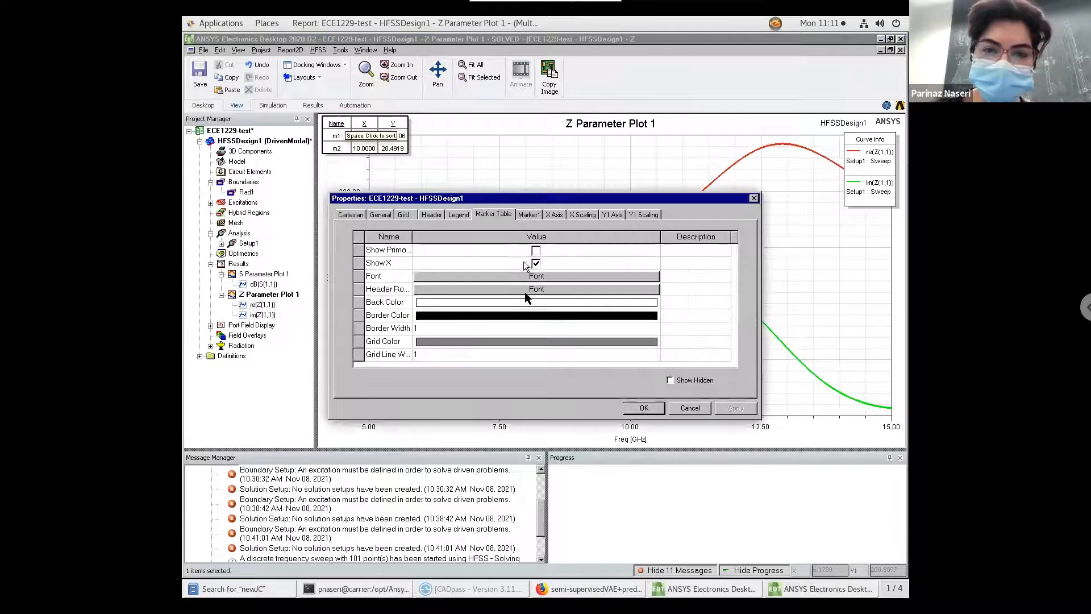
{"action": "left_click", "coordinate": [542, 276]}
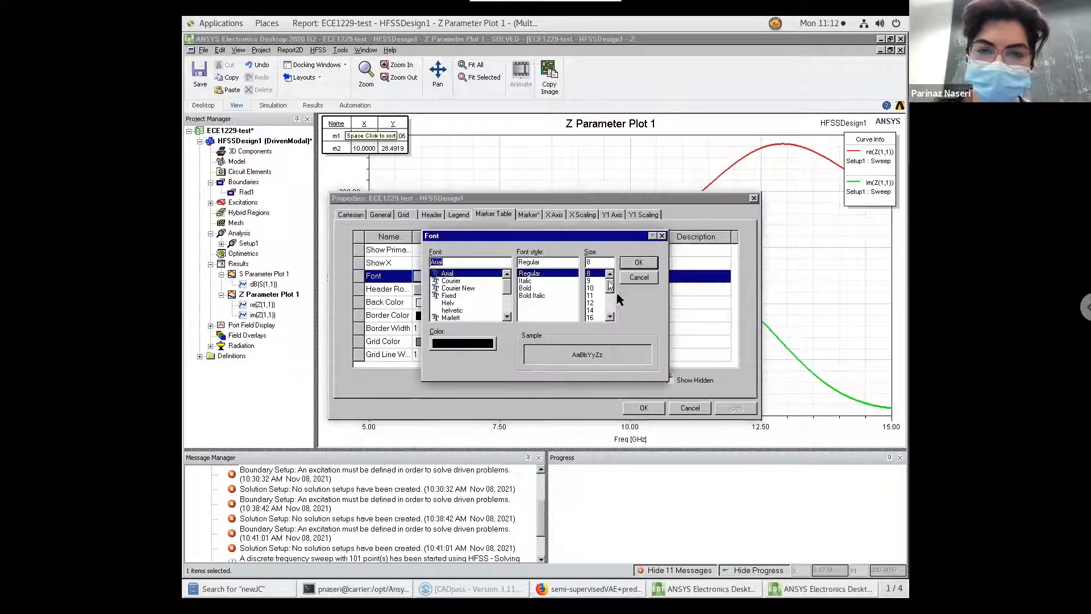
{"action": "left_click", "coordinate": [590, 317]}
{"action": "left_click", "coordinate": [638, 262]}
{"action": "left_click", "coordinate": [644, 408]}
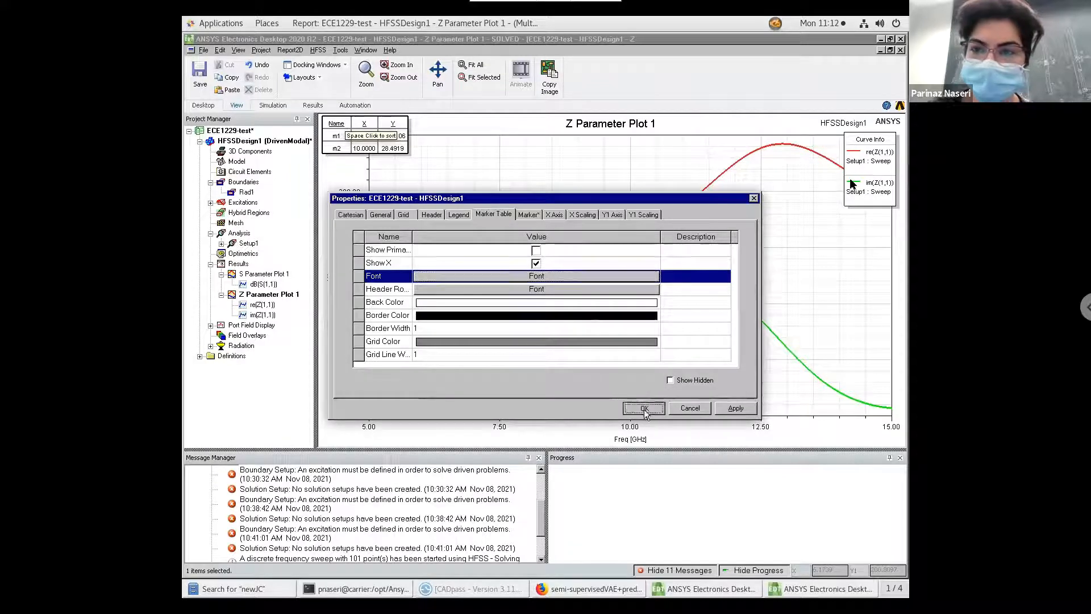
Set the font size of the Z parameter plot's legend entries to 16.
{"action": "double_click", "coordinate": [872, 147]}
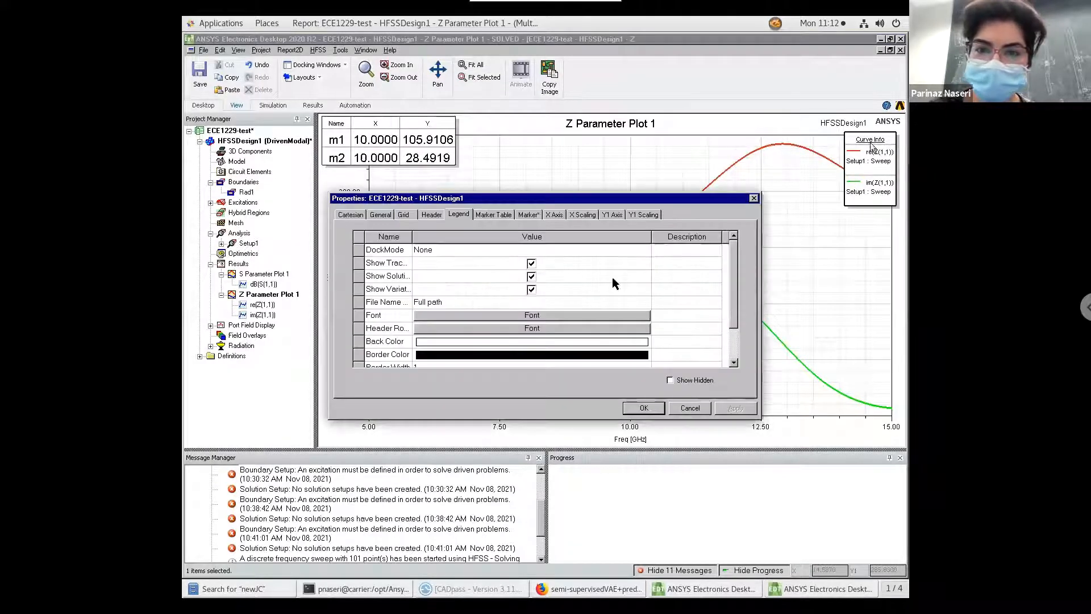
{"action": "left_click", "coordinate": [567, 317]}
{"action": "left_click", "coordinate": [591, 317]}
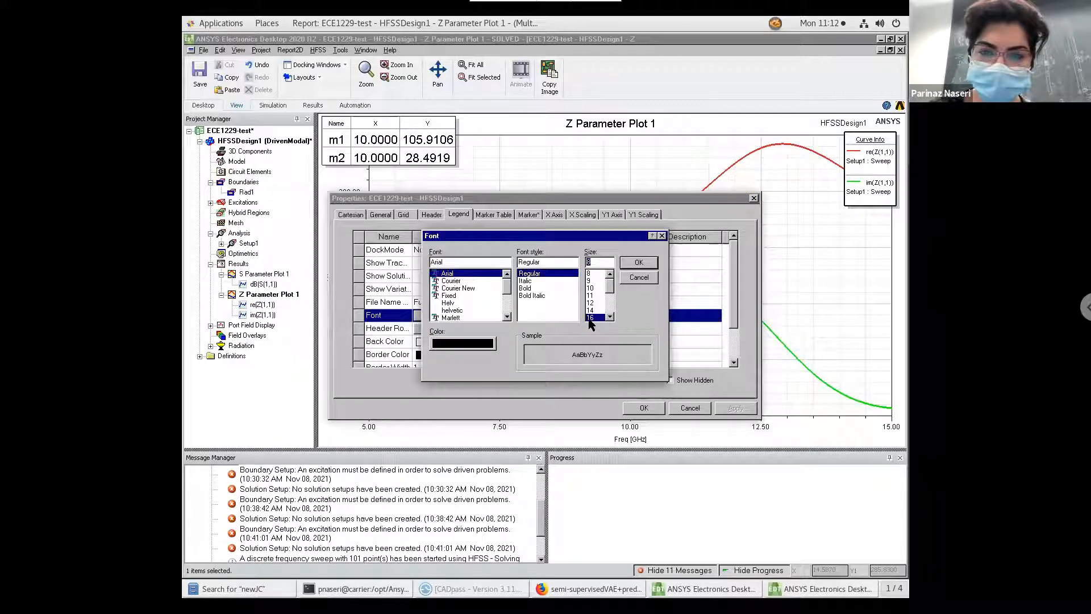
{"action": "left_click", "coordinate": [638, 263]}
{"action": "left_click", "coordinate": [643, 408]}
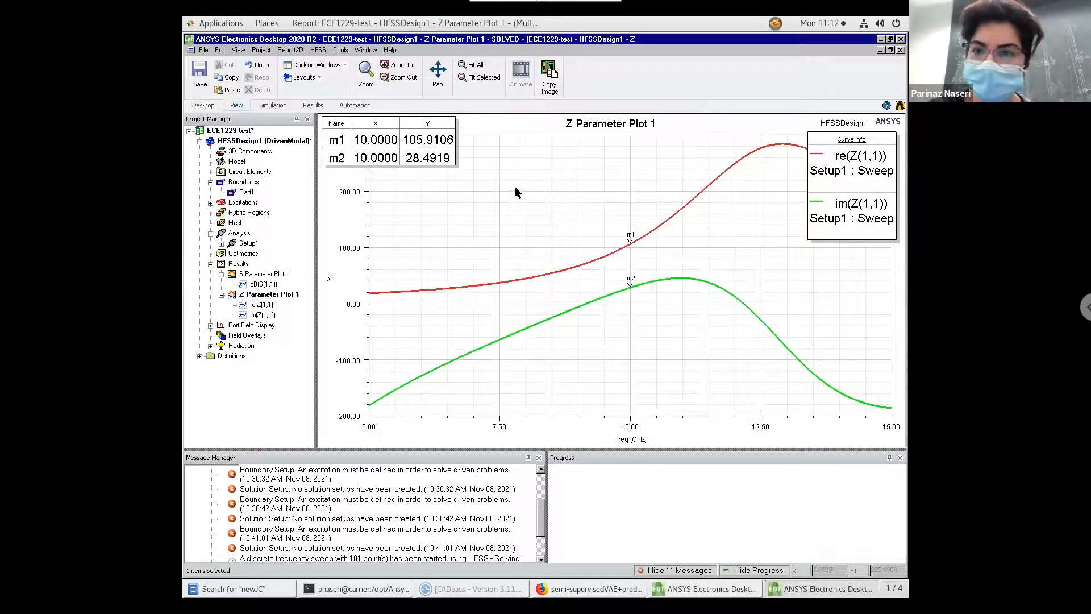
{"action": "left_click", "coordinate": [845, 173]}
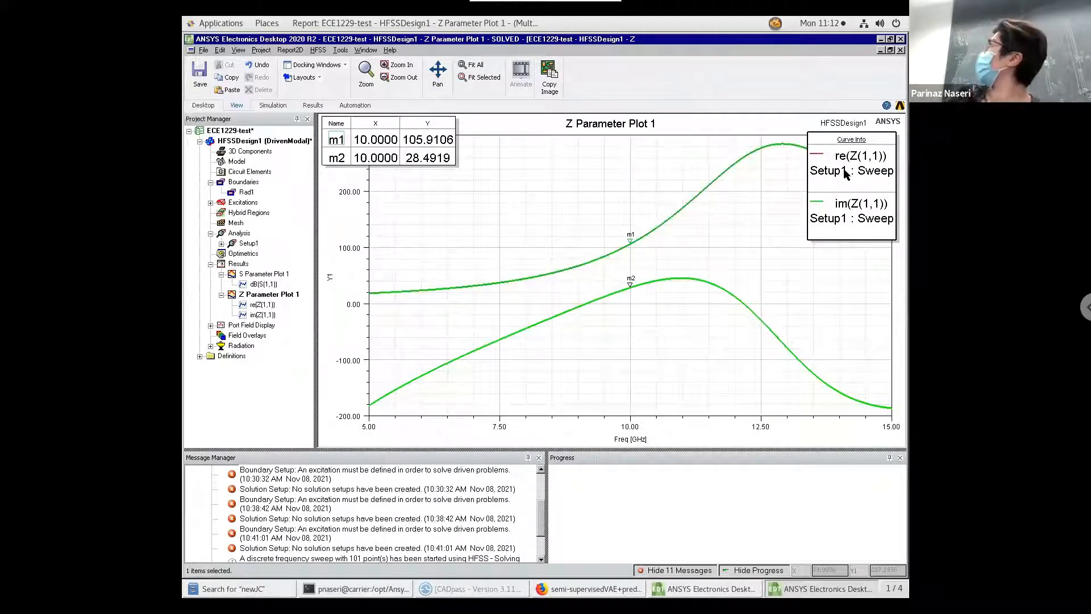
{"action": "left_click", "coordinate": [845, 218]}
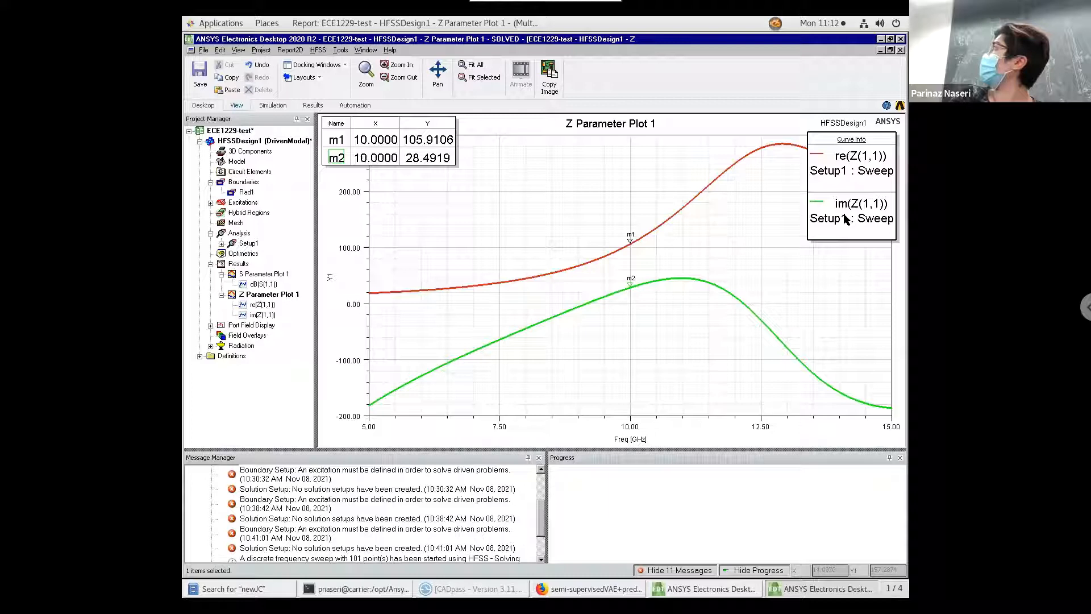
{"action": "left_click", "coordinate": [677, 250]}
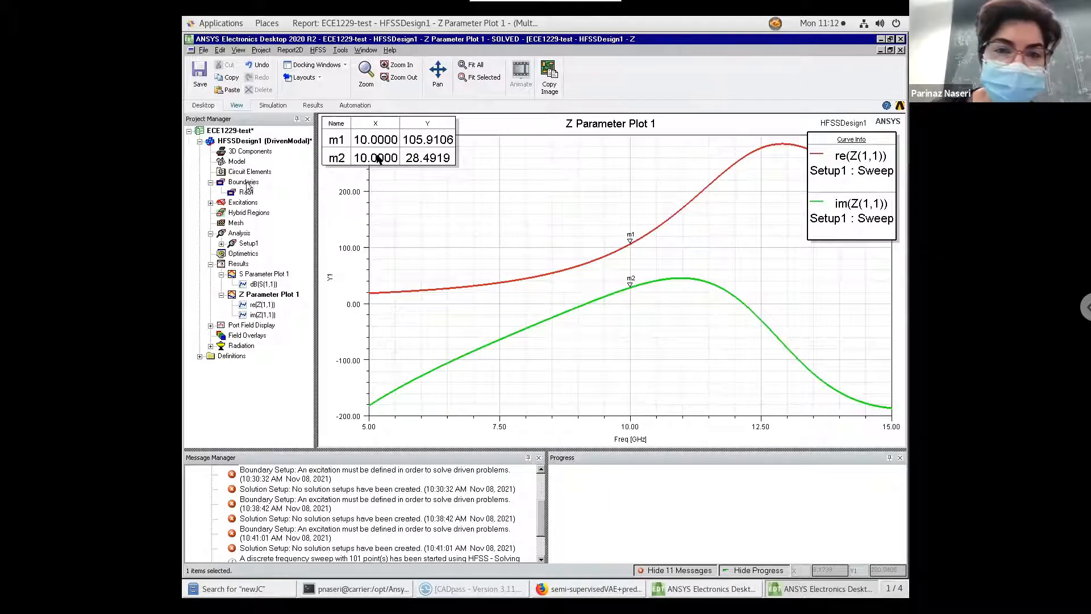
{"action": "left_click", "coordinate": [424, 143]}
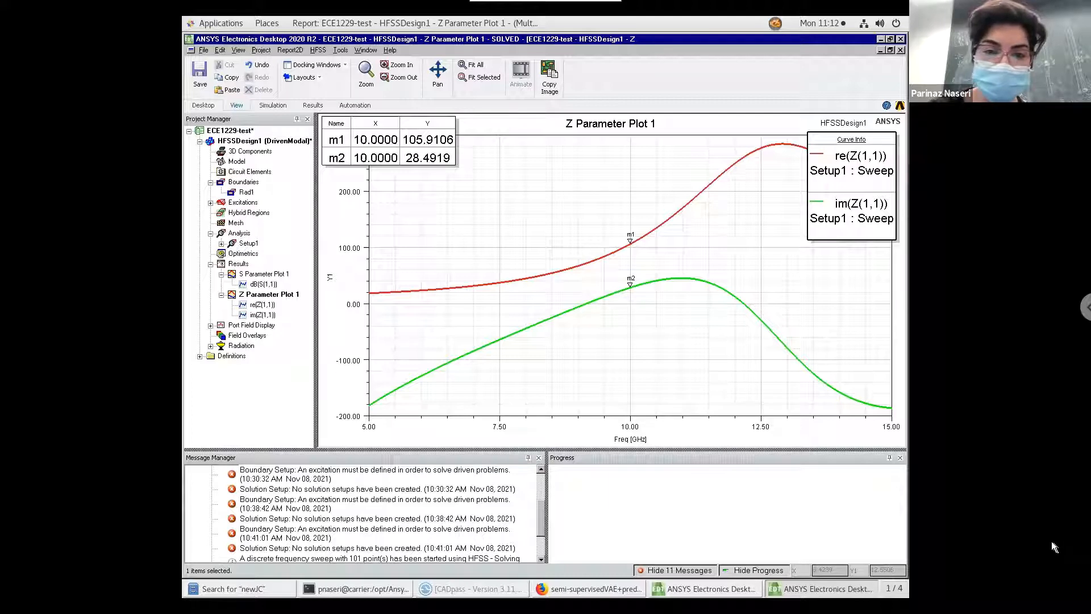
Add a marker on the im(Z(1,1)) curve near its lower-frequency zero crossing and shift it to 9.2 GHz.
{"action": "right_click", "coordinate": [518, 259]}
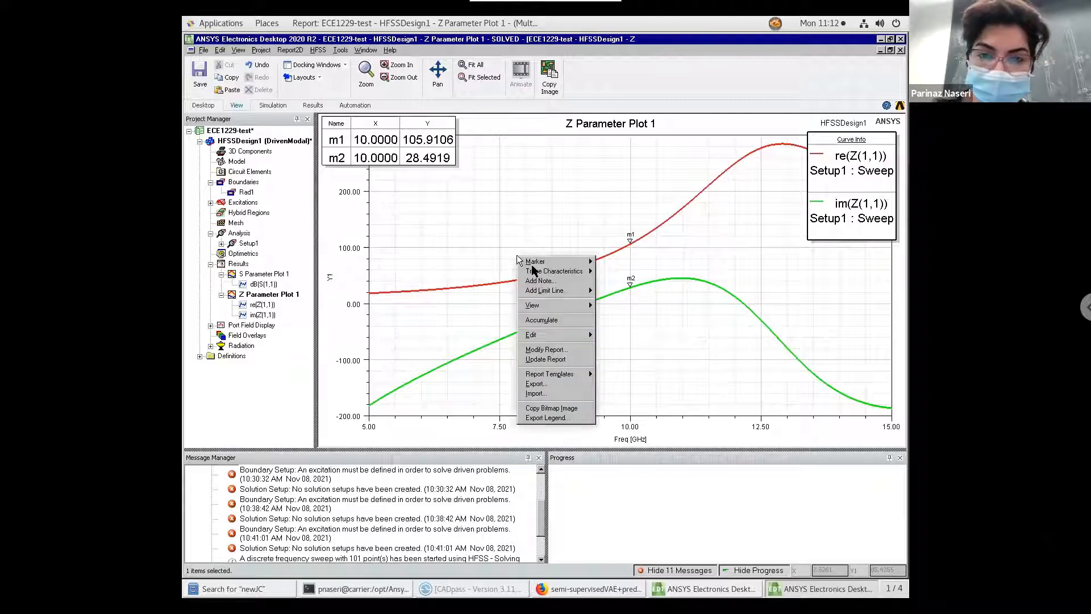
{"action": "mouse_move", "coordinate": [534, 261]}
{"action": "left_click", "coordinate": [617, 263]}
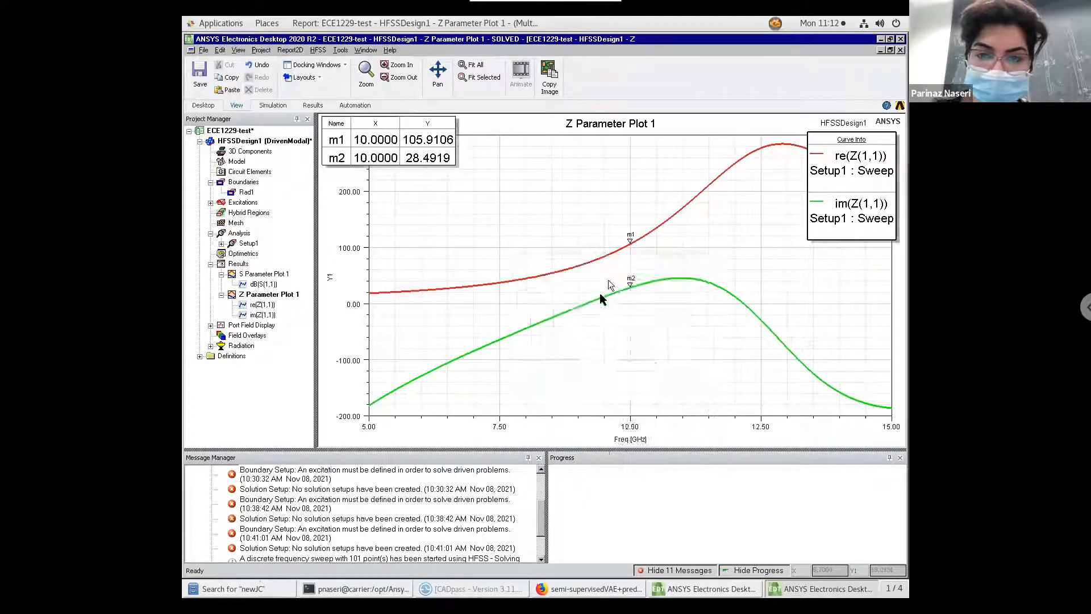
{"action": "left_click", "coordinate": [589, 302]}
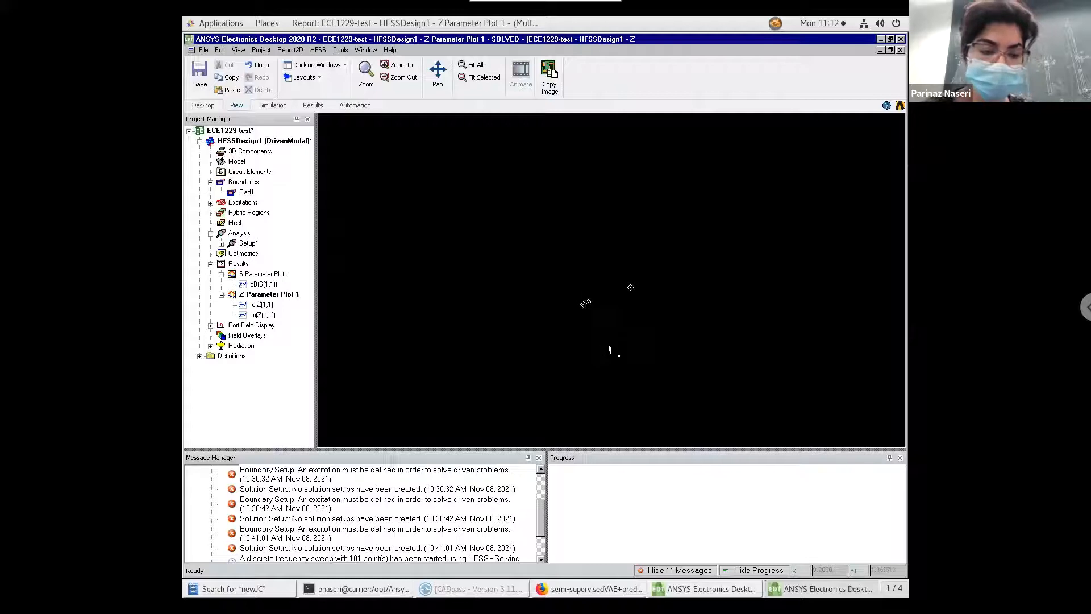
{"action": "key", "text": "Escape"}
{"action": "left_click", "coordinate": [586, 298]}
{"action": "key", "text": "Left"}
{"action": "key", "text": "Right"}
{"action": "key", "text": "Left"}
{"action": "key", "text": "Right"}
{"action": "key", "text": "Left"}
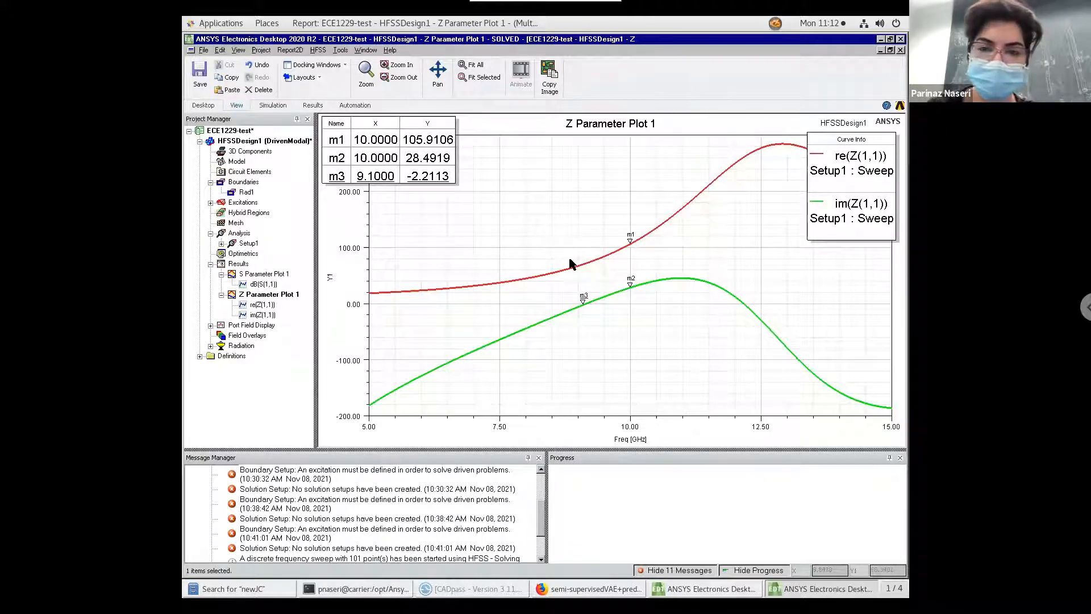
{"action": "key", "text": "Right"}
Add a marker on the re(Z(1,1)) curve at 9.1 GHz, close to the resonance.
{"action": "right_click", "coordinate": [567, 240]}
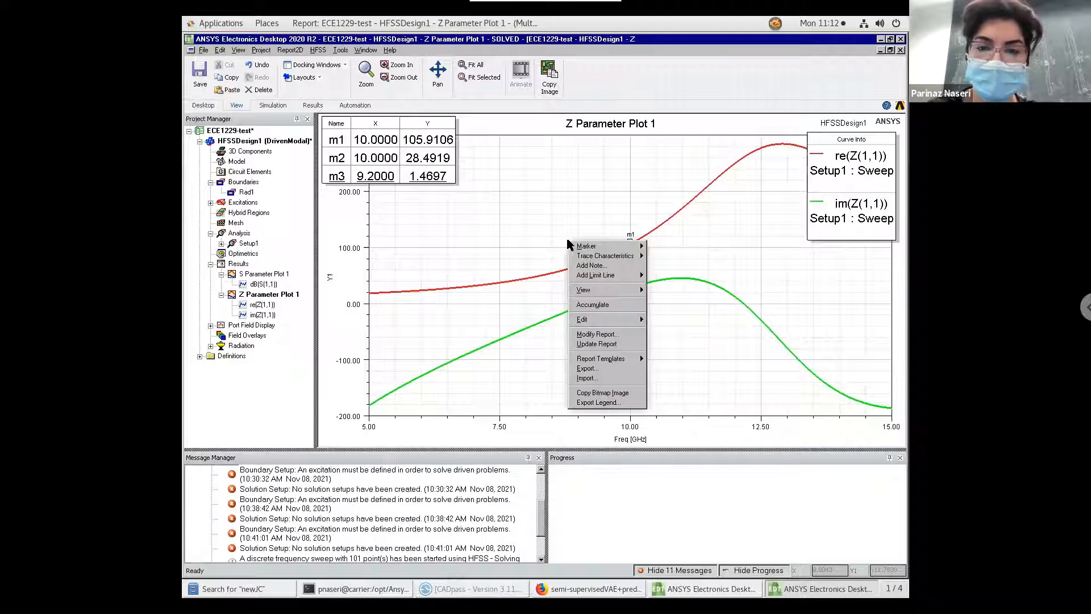
{"action": "mouse_move", "coordinate": [585, 246]}
{"action": "left_click", "coordinate": [668, 247]}
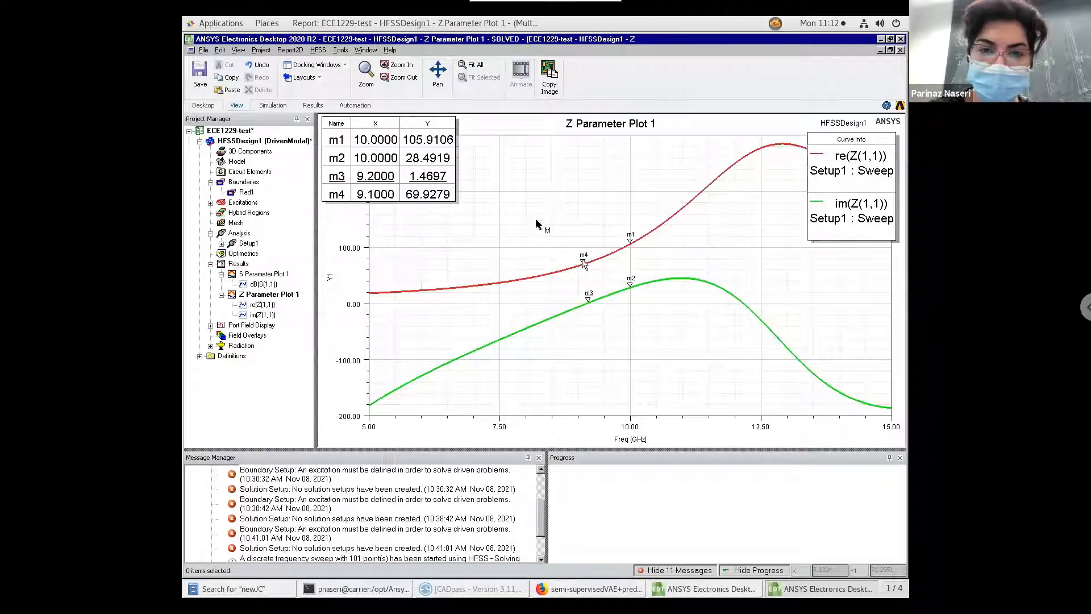
{"action": "key", "text": "Escape"}
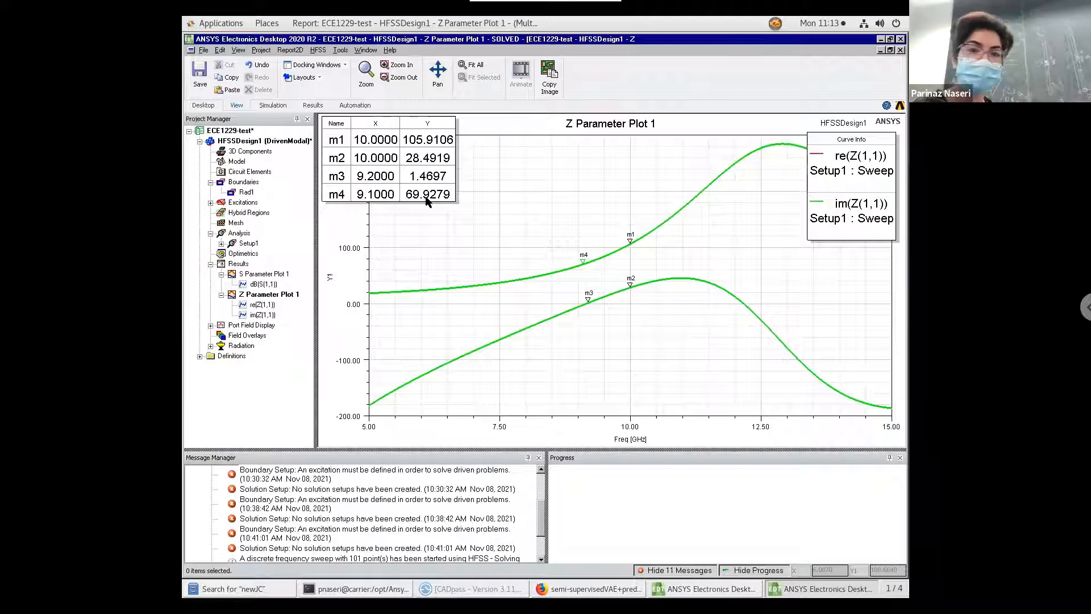
Set the full port impedance of lumped port excitation 1 to 70 ohm.
{"action": "left_click", "coordinate": [211, 203]}
{"action": "left_click", "coordinate": [234, 211]}
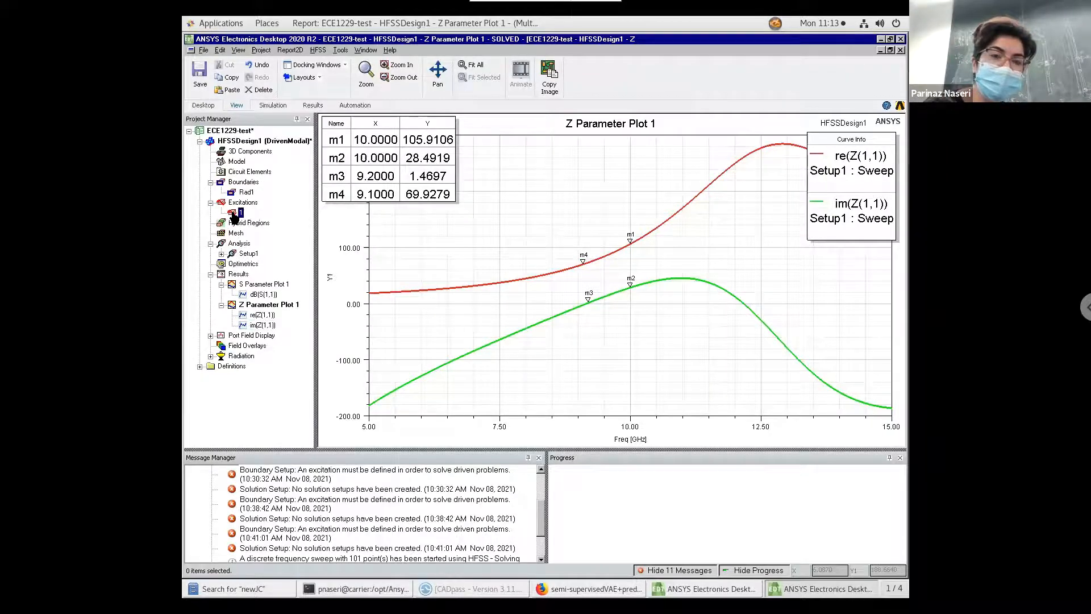
{"action": "double_click", "coordinate": [234, 213]}
{"action": "double_click", "coordinate": [536, 252]}
{"action": "key", "text": "BackSpace"}
{"action": "type", "text": "70"}
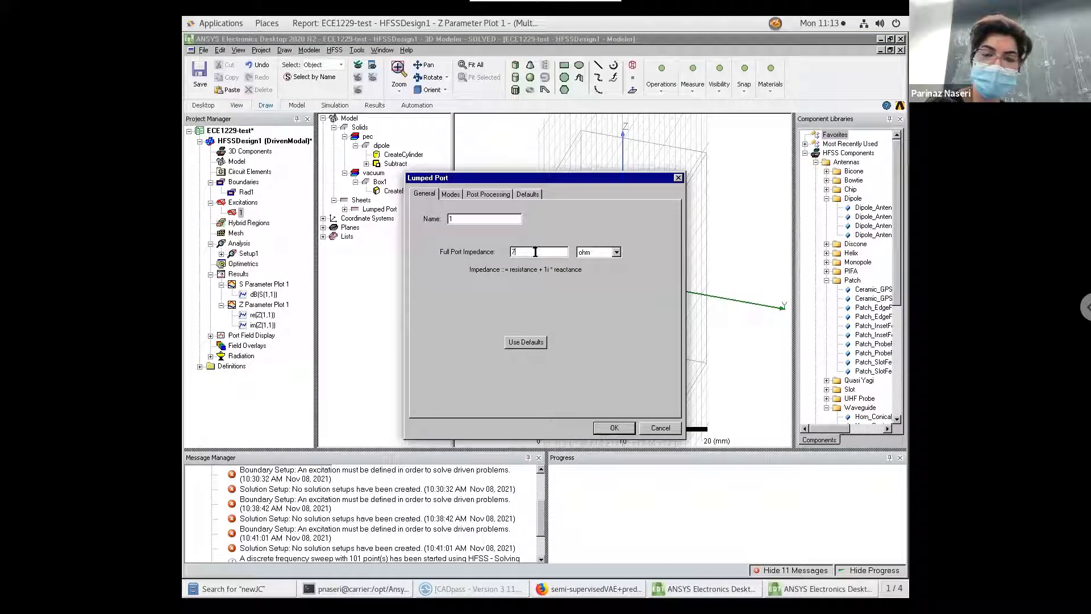
{"action": "left_click", "coordinate": [612, 428]}
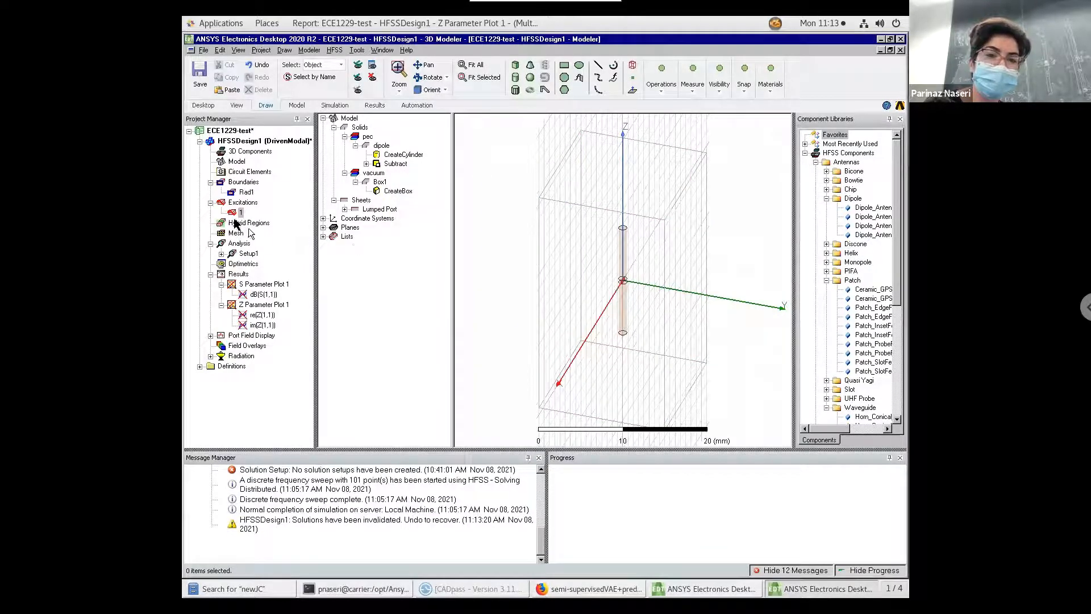
Rerun the Setup1 analysis and review the lumped port's impedance setting without changing it.
{"action": "left_click", "coordinate": [236, 255]}
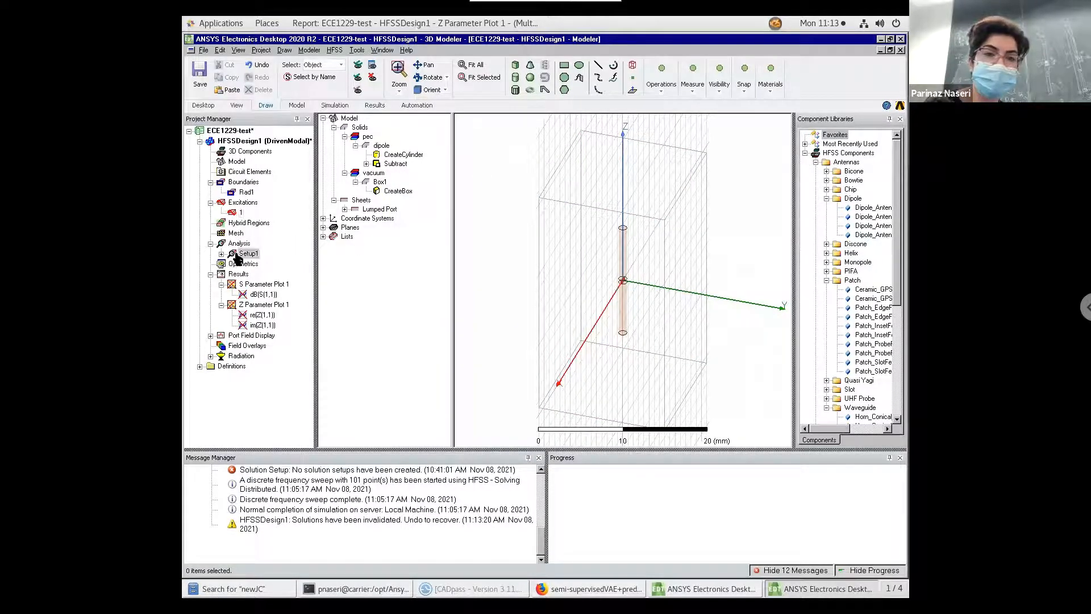
{"action": "right_click", "coordinate": [238, 255]}
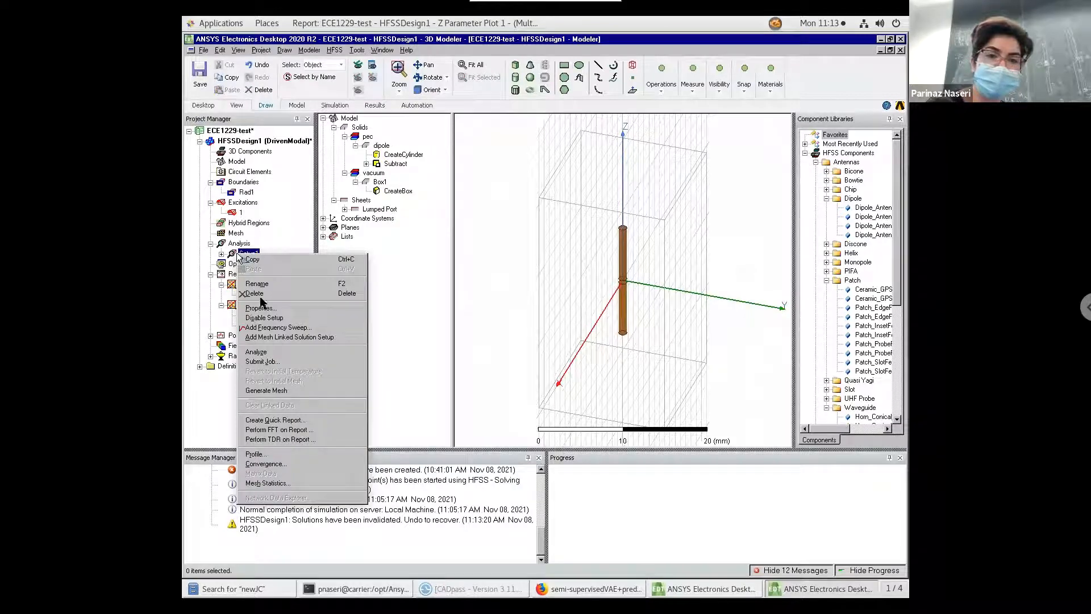
{"action": "left_click", "coordinate": [258, 352]}
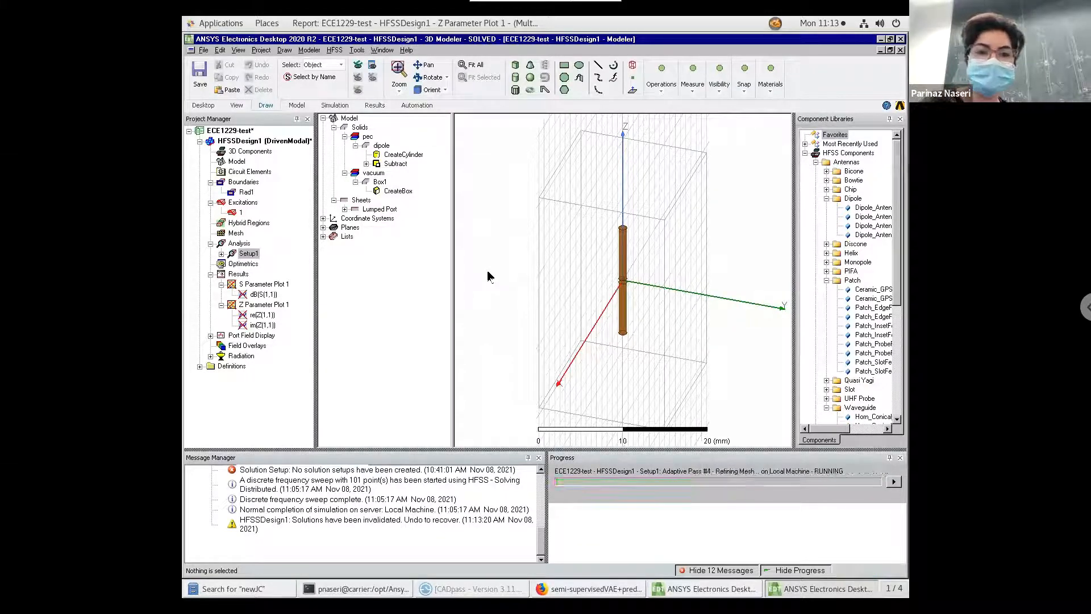
{"action": "double_click", "coordinate": [236, 213]}
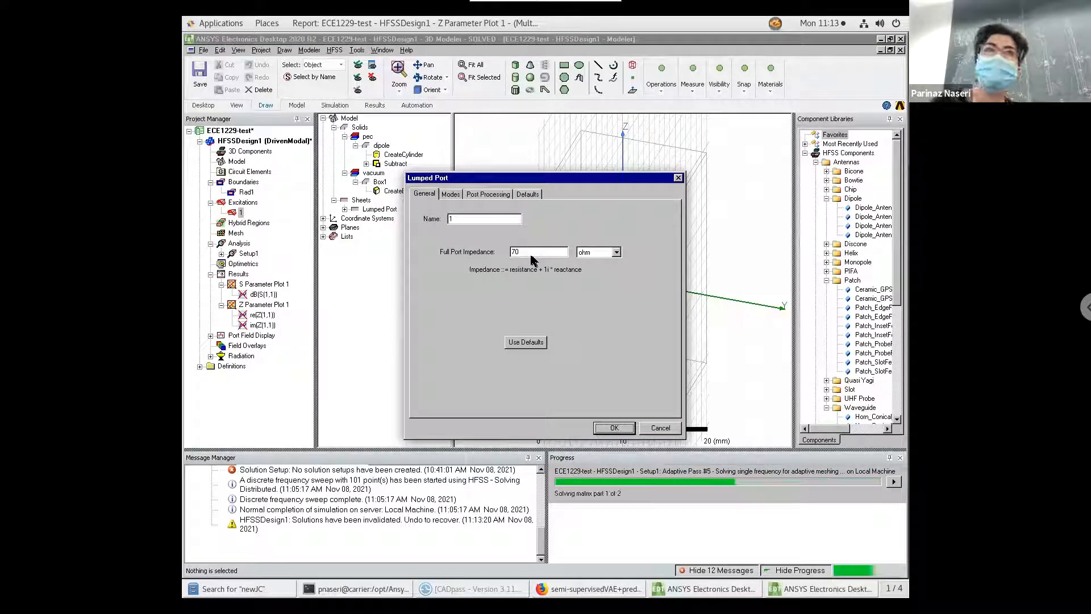
{"action": "left_click", "coordinate": [659, 427]}
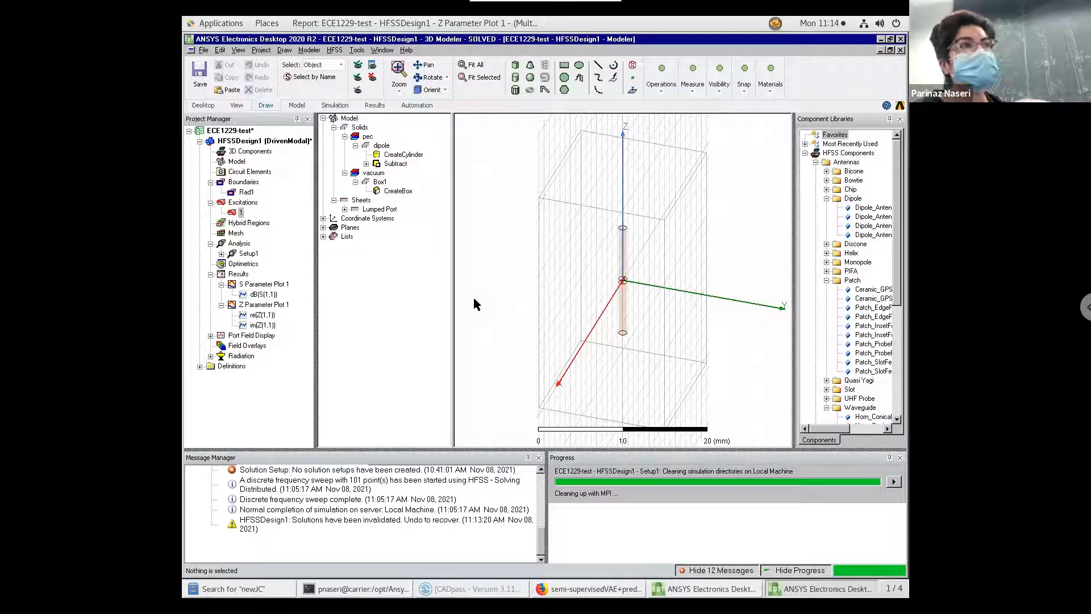
Review the dipole object's attributes, including its assigned material, and leave them as they are.
{"action": "left_click", "coordinate": [380, 147]}
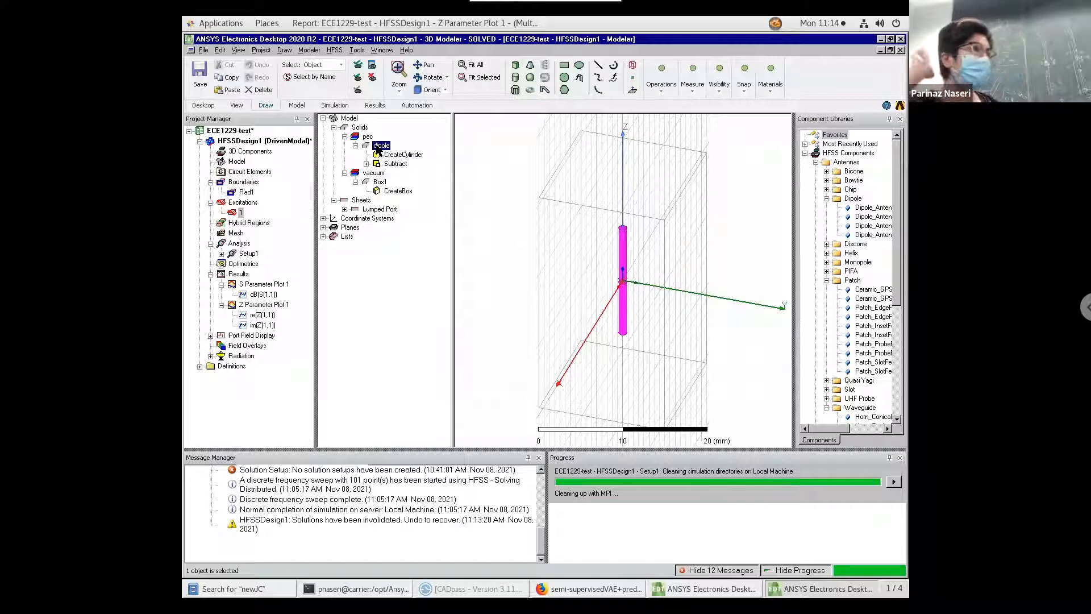
{"action": "double_click", "coordinate": [380, 146]}
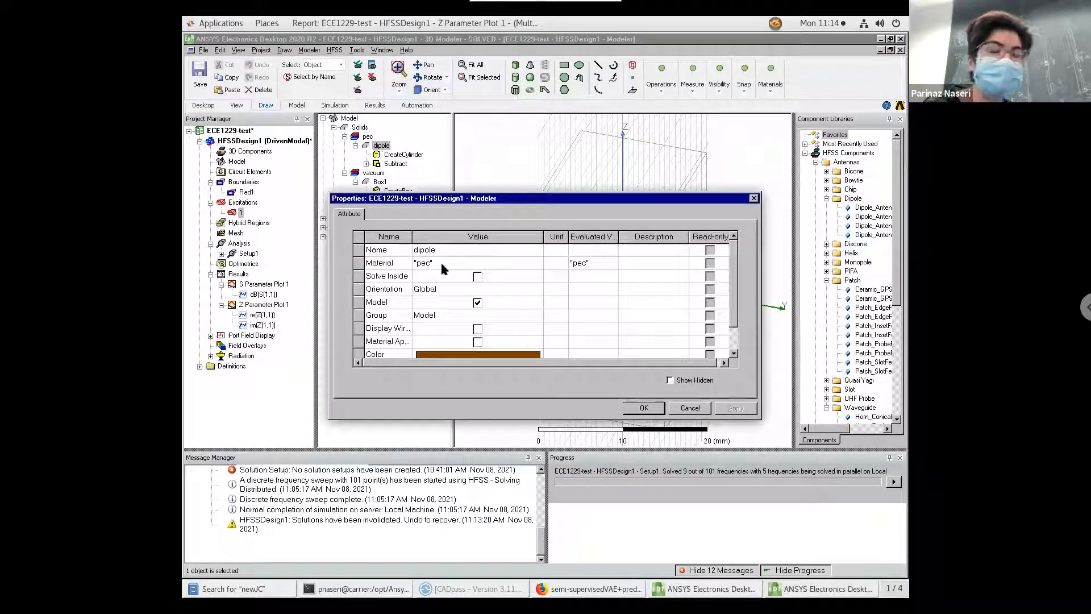
{"action": "left_click", "coordinate": [690, 408]}
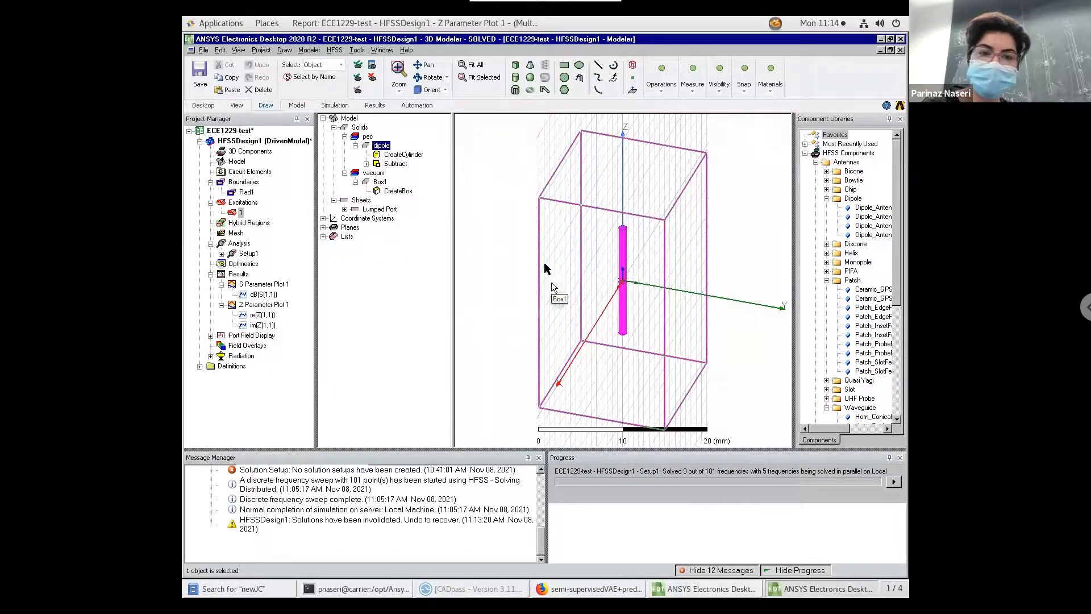
{"action": "left_click", "coordinate": [524, 229]}
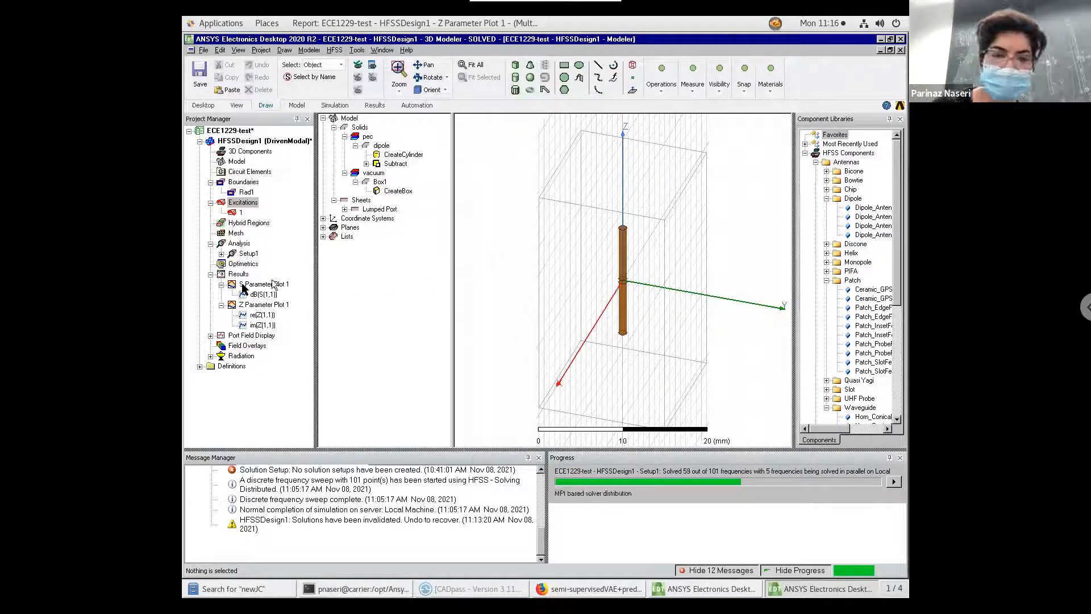
Update S Parameter Plot 1 during the running sweep and move its curve legend down, clear of the trace.
{"action": "double_click", "coordinate": [233, 286]}
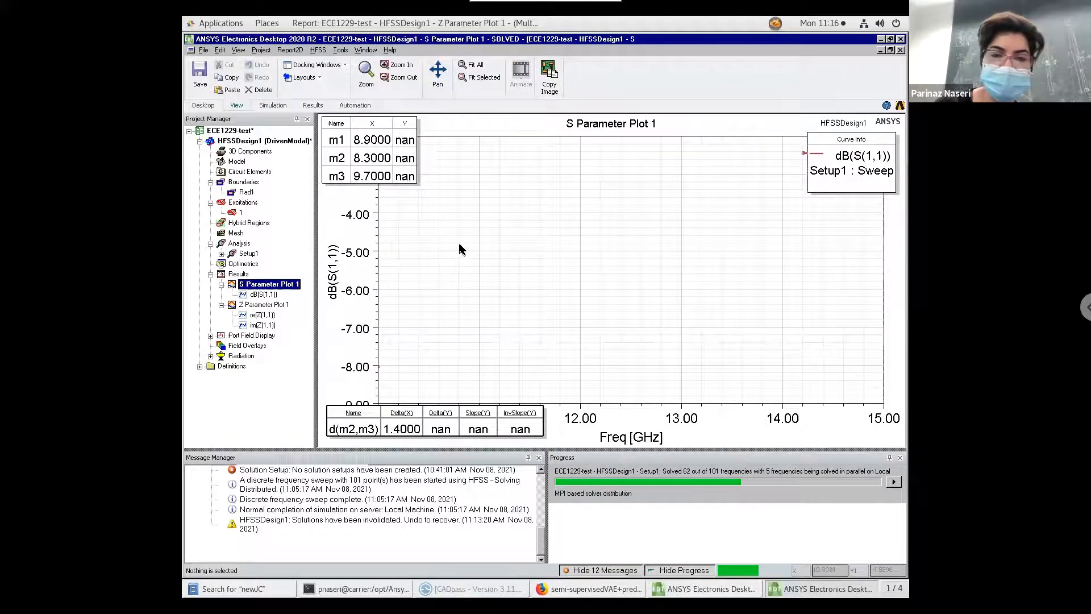
{"action": "right_click", "coordinate": [460, 248]}
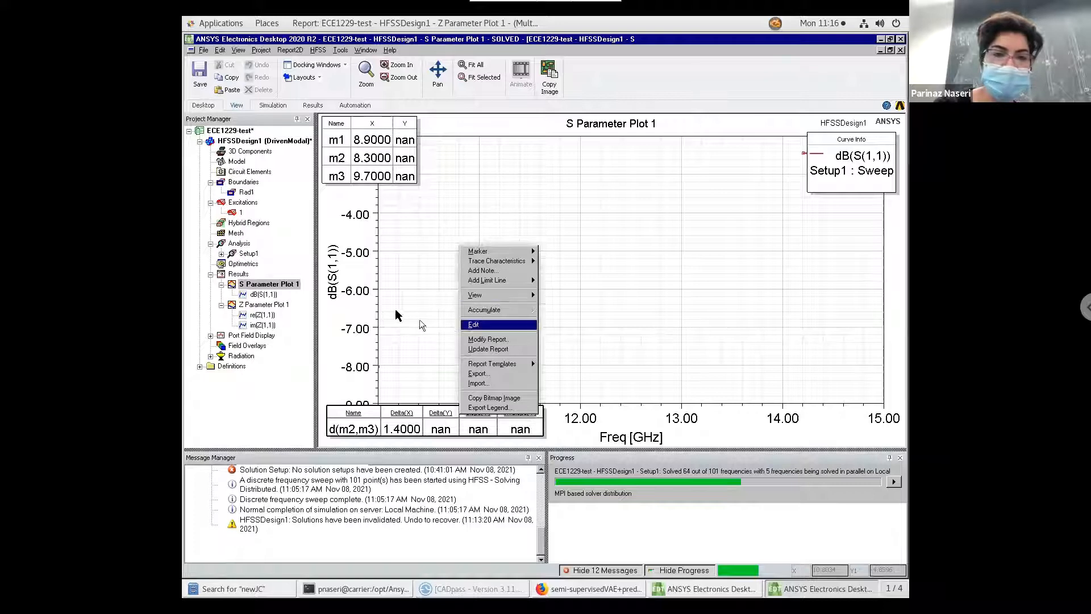
{"action": "left_click", "coordinate": [486, 350]}
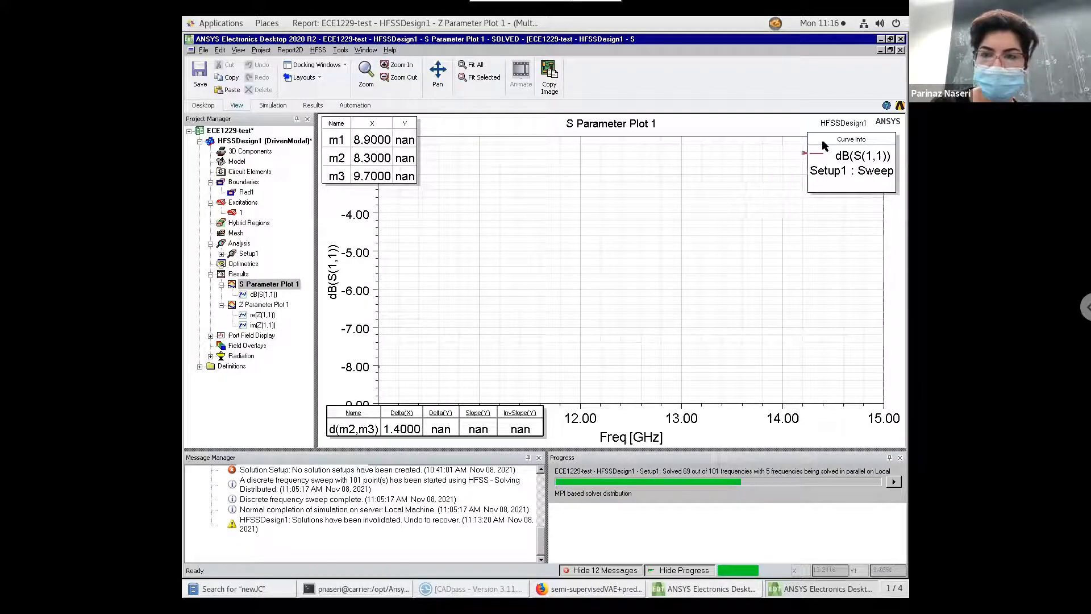
{"action": "left_click_drag", "start_coordinate": [822, 141], "coordinate": [805, 216]}
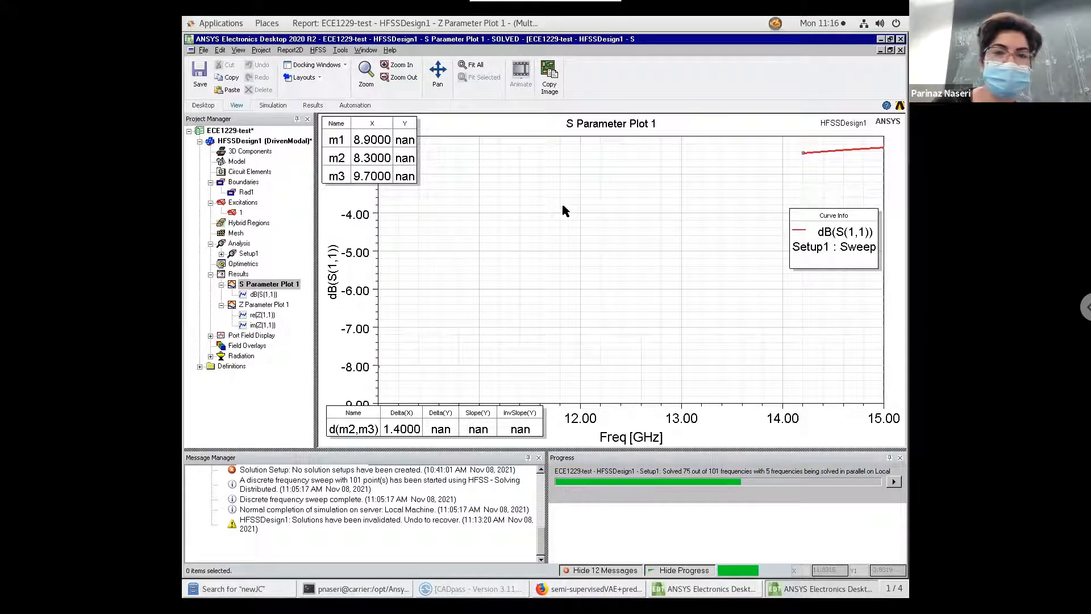
Update Z Parameter Plot 1 and S Parameter Plot 1 to check the partial sweep results.
{"action": "double_click", "coordinate": [276, 306]}
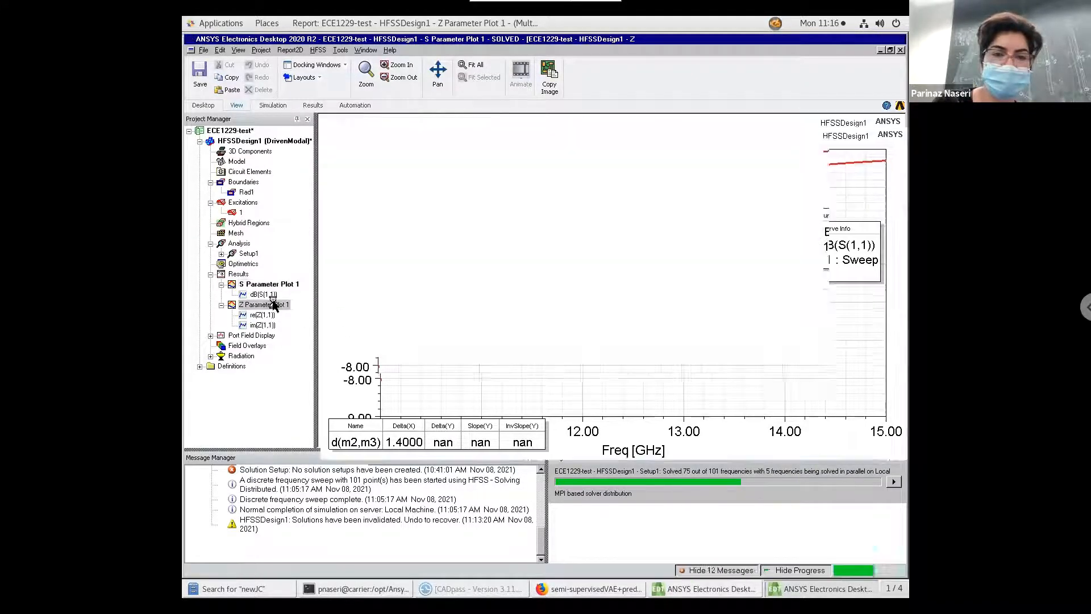
{"action": "right_click", "coordinate": [436, 272]}
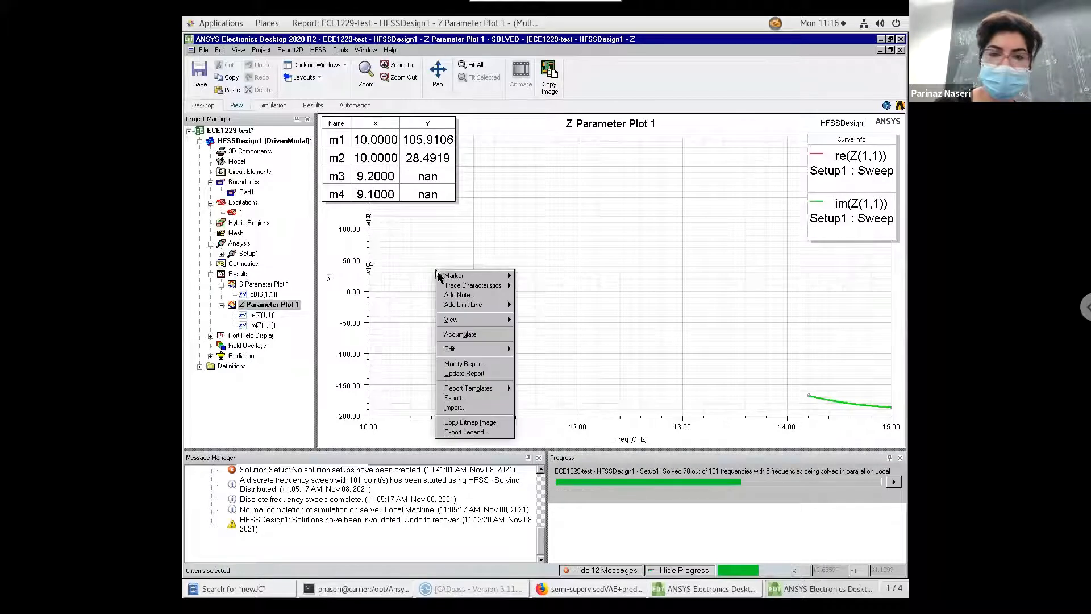
{"action": "left_click", "coordinate": [464, 374]}
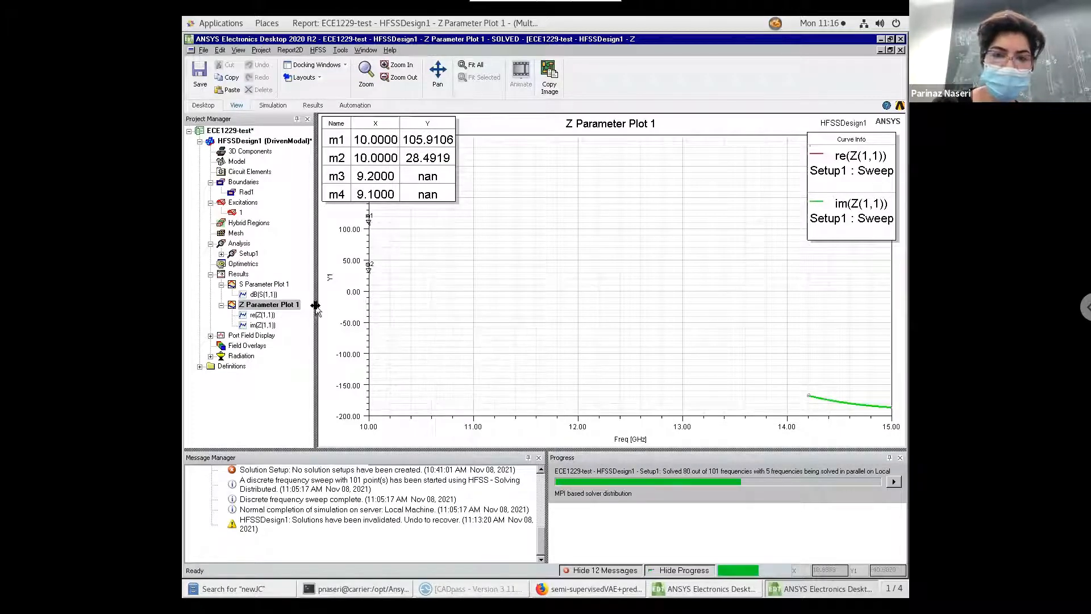
{"action": "double_click", "coordinate": [252, 284]}
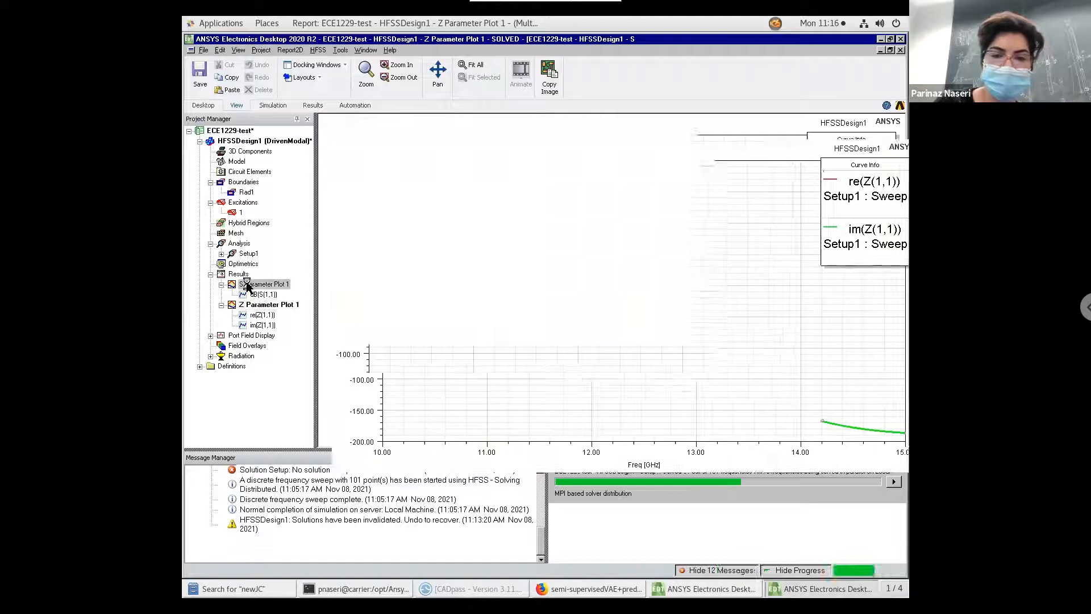
{"action": "left_click", "coordinate": [454, 251]}
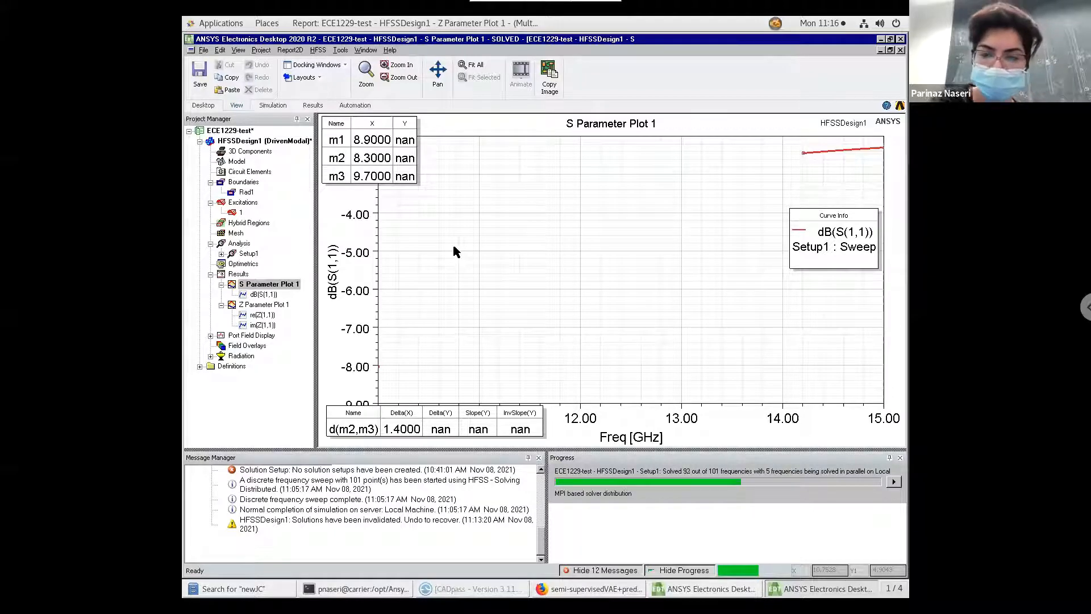
{"action": "right_click", "coordinate": [455, 250]}
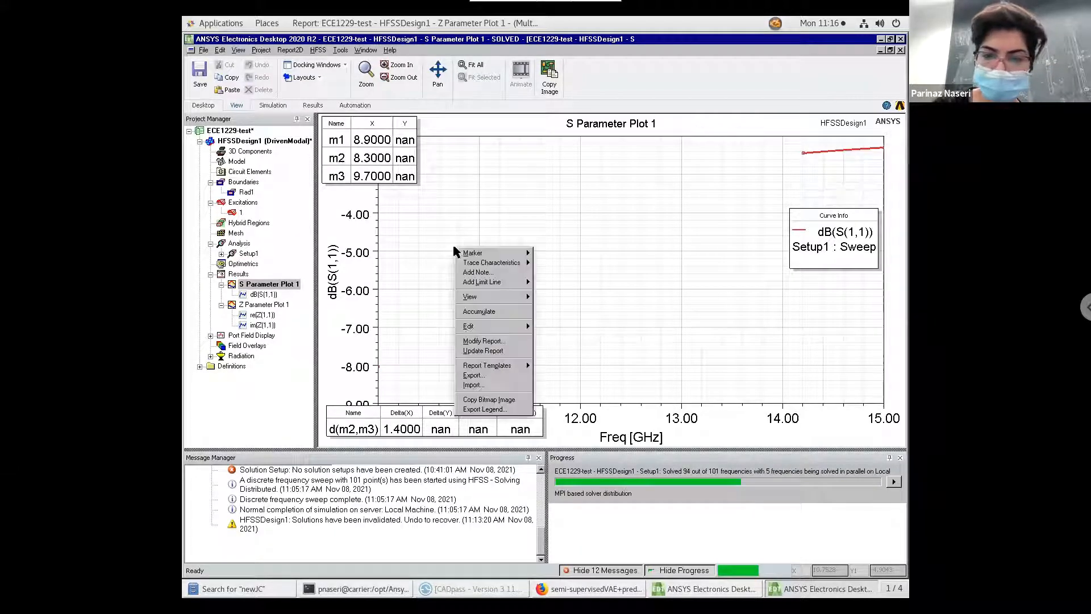
{"action": "left_click", "coordinate": [476, 351]}
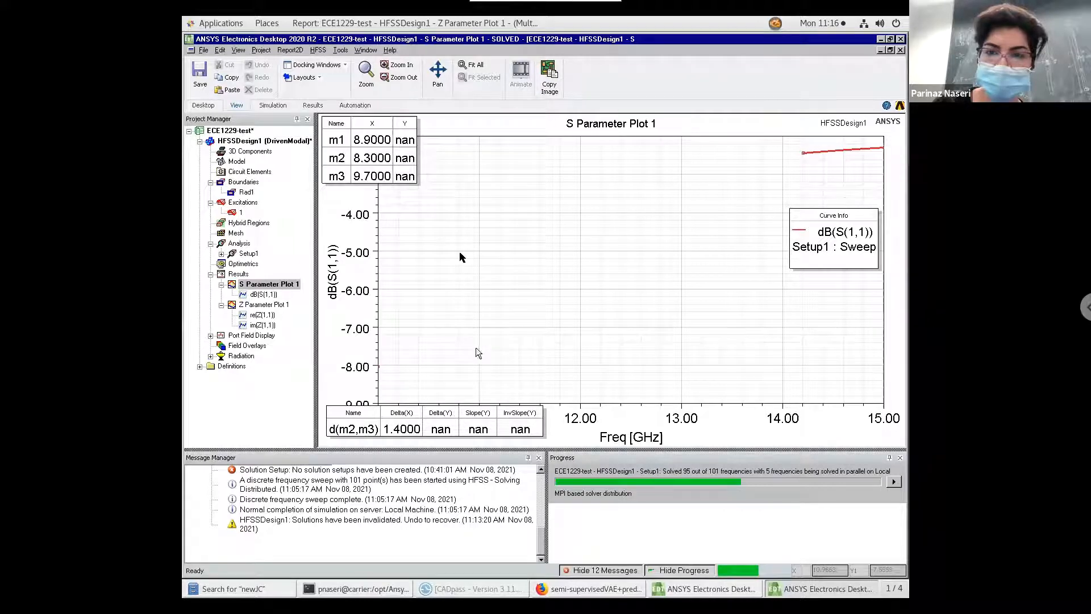
Bring up the Z and S parameter plots with the new sweep data and update the S(1,1) report.
{"action": "double_click", "coordinate": [233, 306]}
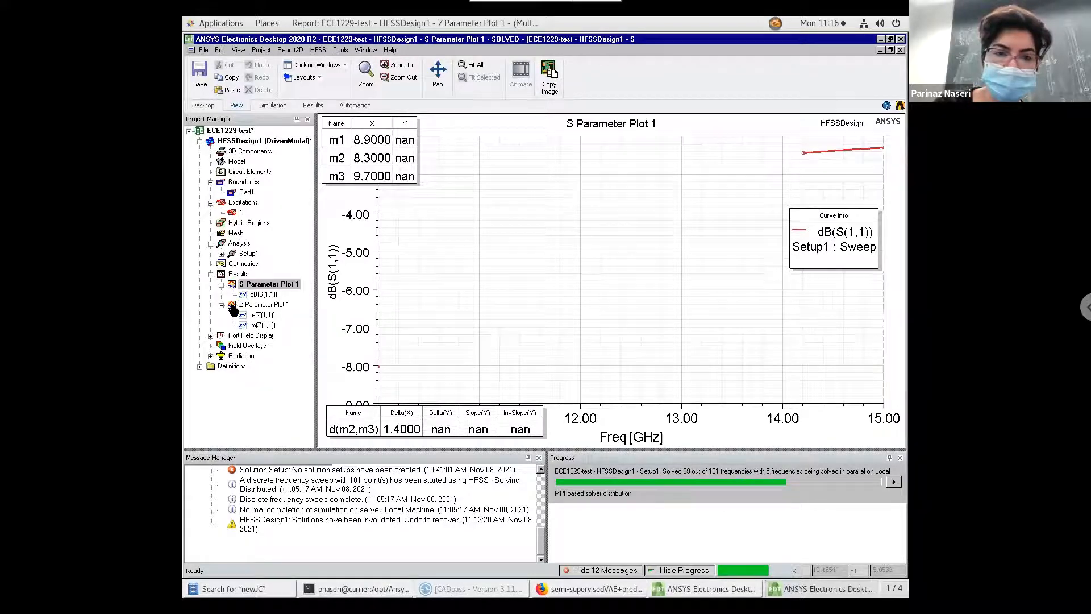
{"action": "right_click", "coordinate": [500, 248]}
{"action": "left_click", "coordinate": [456, 232]}
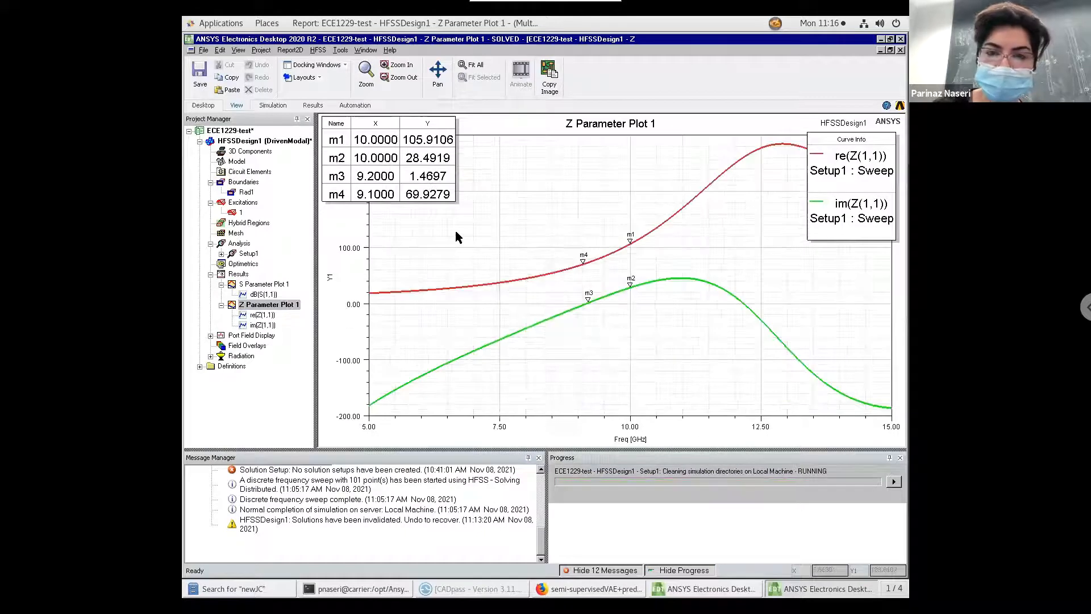
{"action": "double_click", "coordinate": [233, 285]}
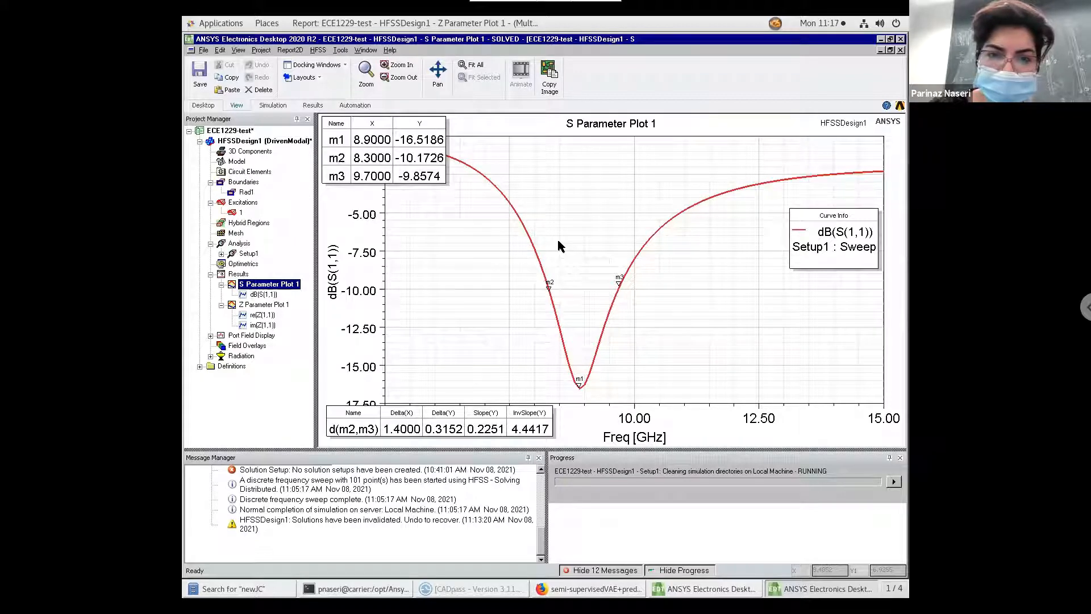
{"action": "left_click", "coordinate": [432, 274]}
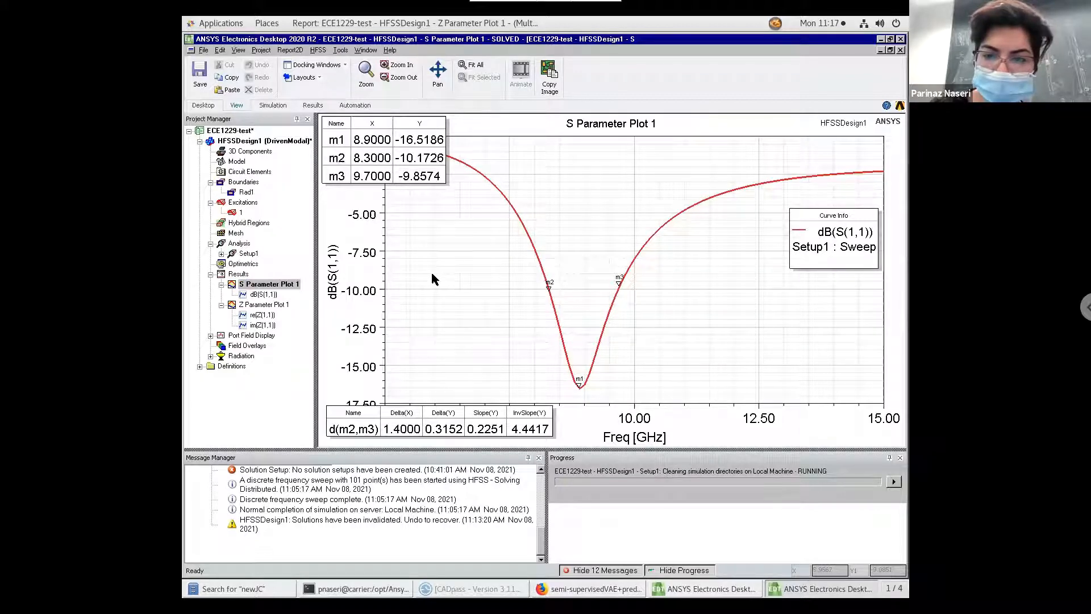
{"action": "right_click", "coordinate": [432, 278]}
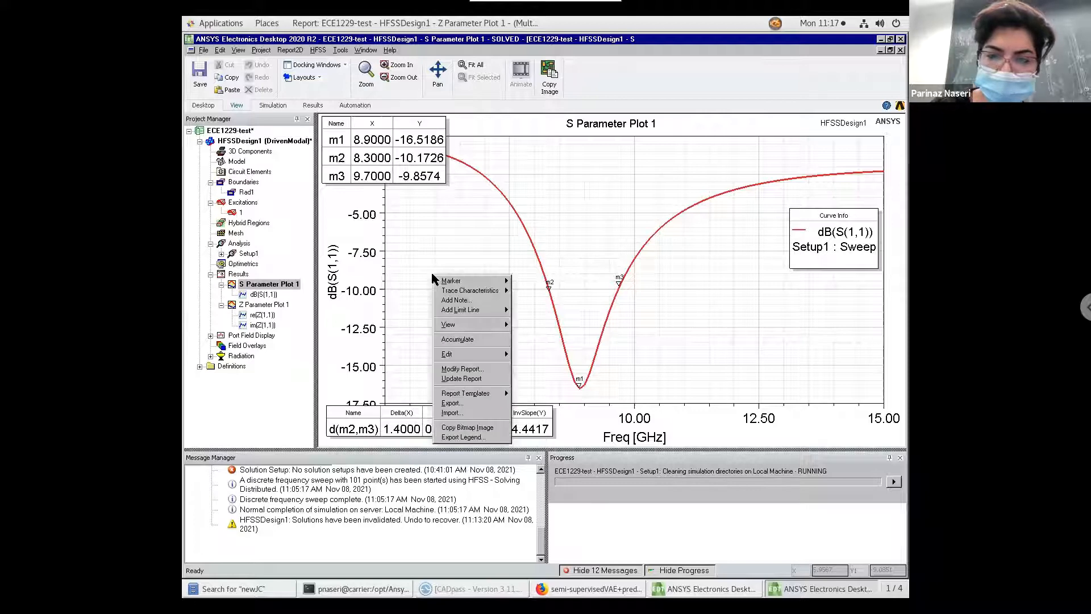
{"action": "left_click", "coordinate": [462, 378]}
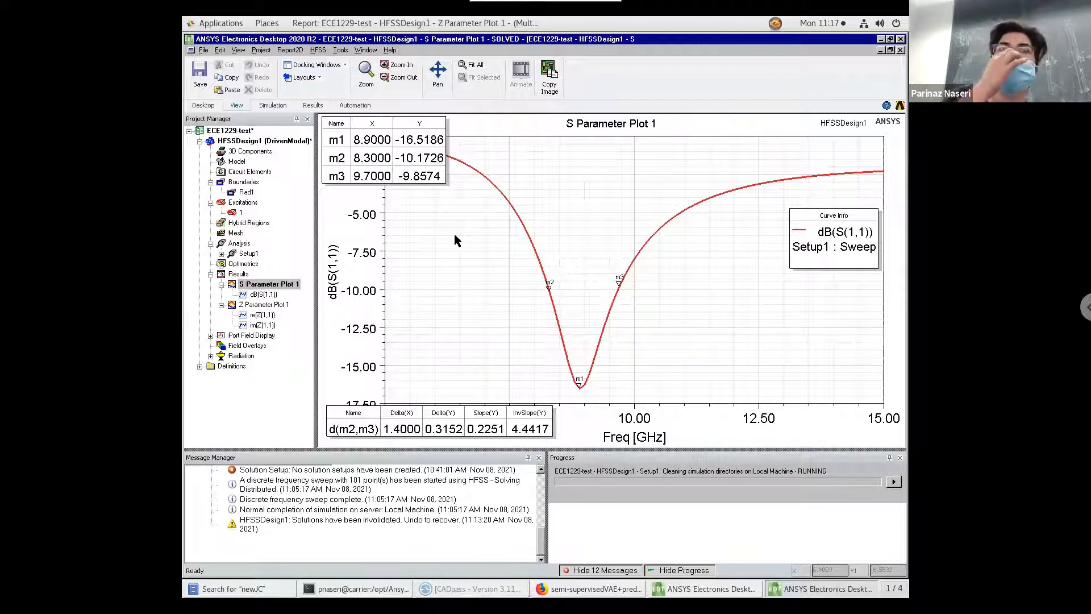
Set the post-processing renormalization impedance of lumped port 1 to 70 ohm for all modes.
{"action": "double_click", "coordinate": [240, 212]}
{"action": "left_click", "coordinate": [452, 196]}
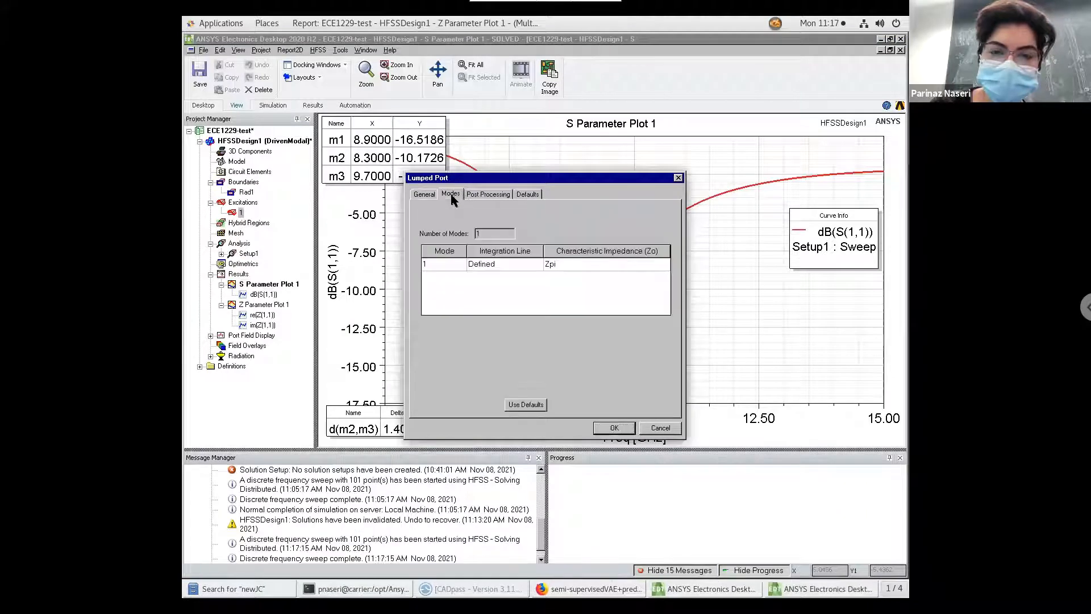
{"action": "left_click", "coordinate": [488, 195]}
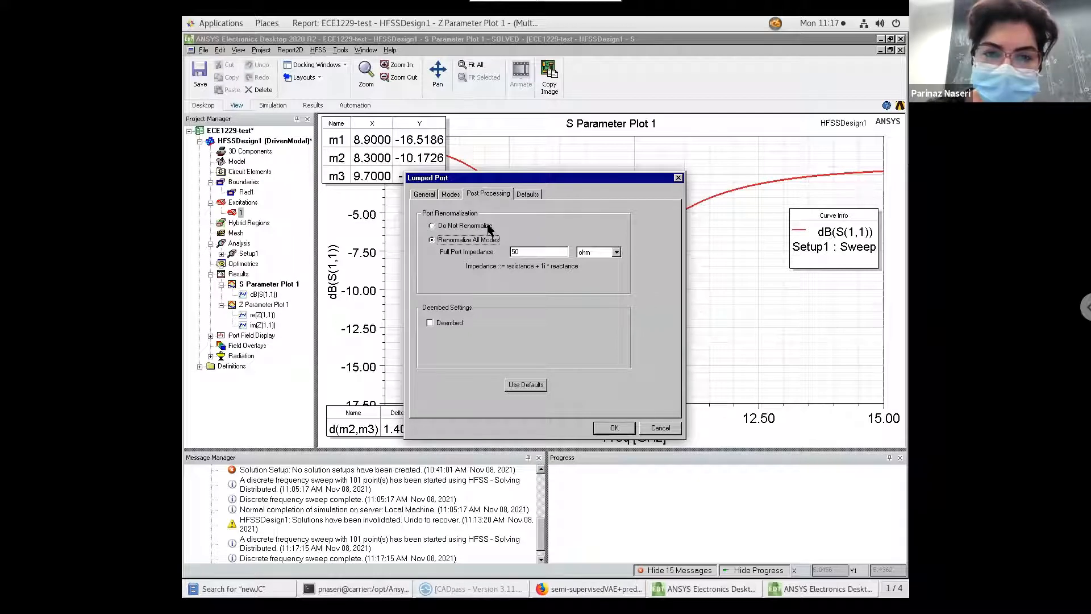
{"action": "left_click", "coordinate": [521, 252]}
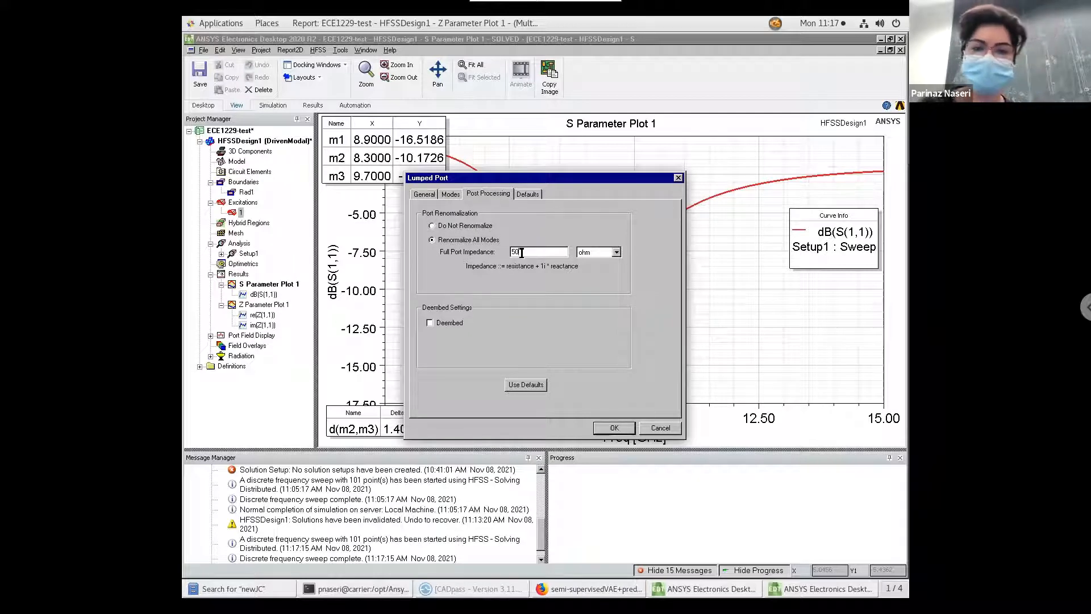
{"action": "key", "text": "BackSpace"}
{"action": "key", "text": "BackSpace"}
{"action": "type", "text": "70"}
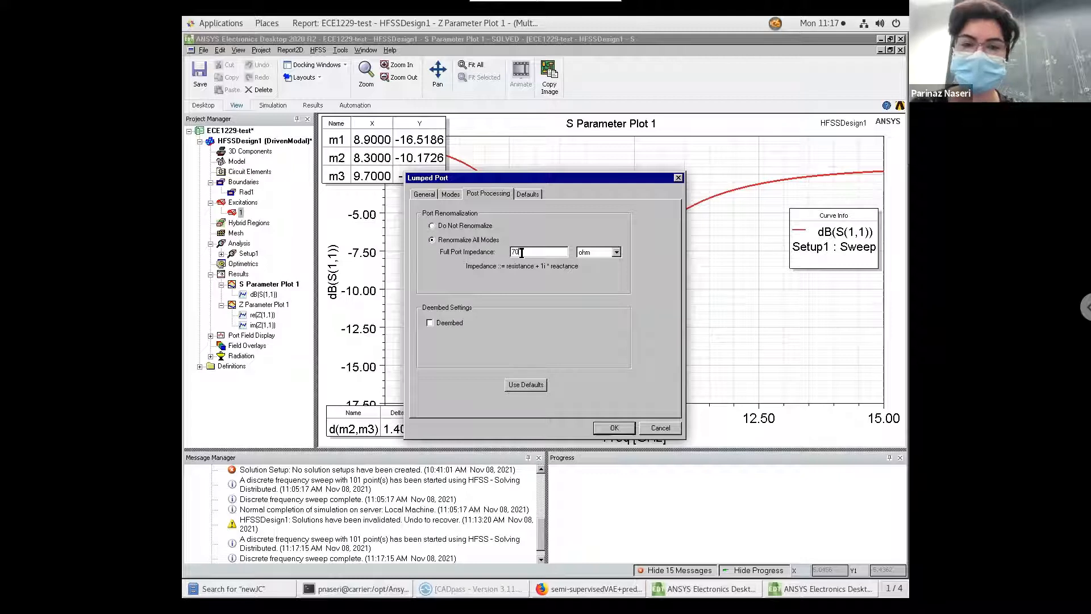
{"action": "left_click", "coordinate": [614, 428]}
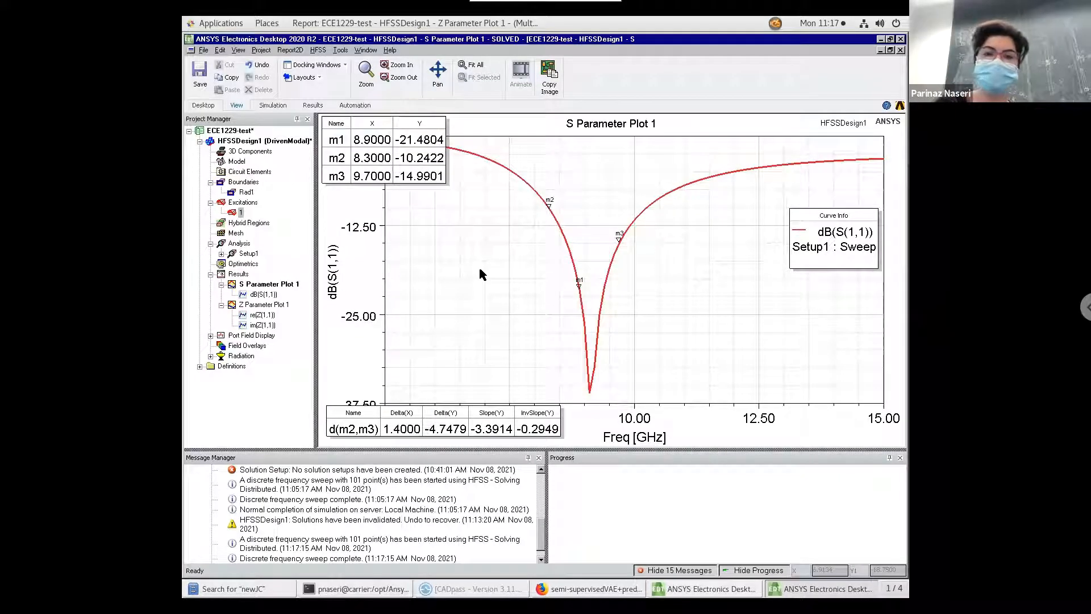
Review the general impedance and mode settings of lumped port 1 without changing them.
{"action": "left_click", "coordinate": [238, 214]}
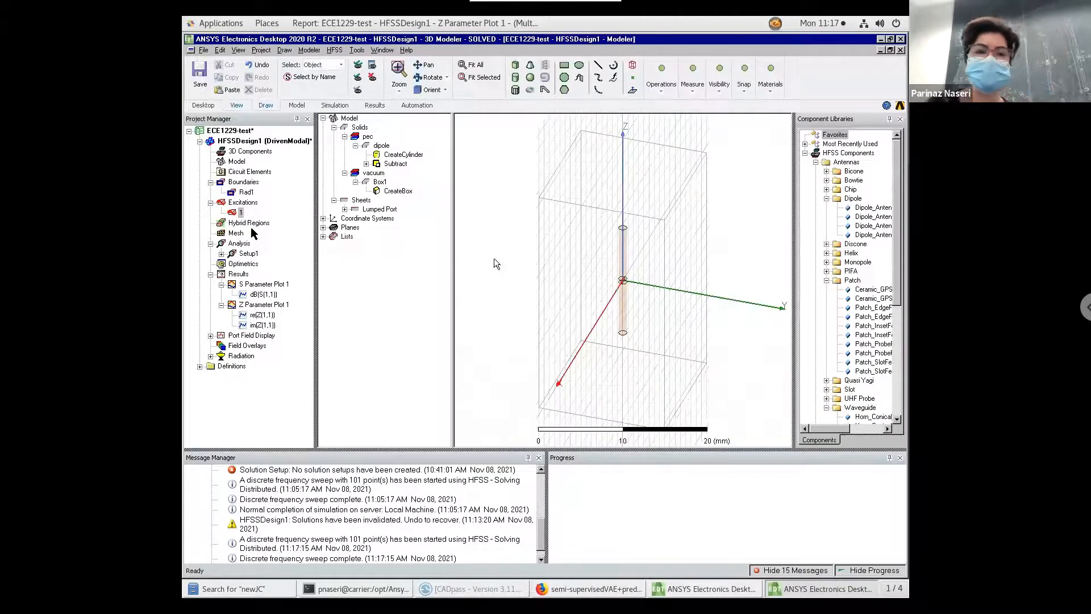
{"action": "double_click", "coordinate": [240, 213]}
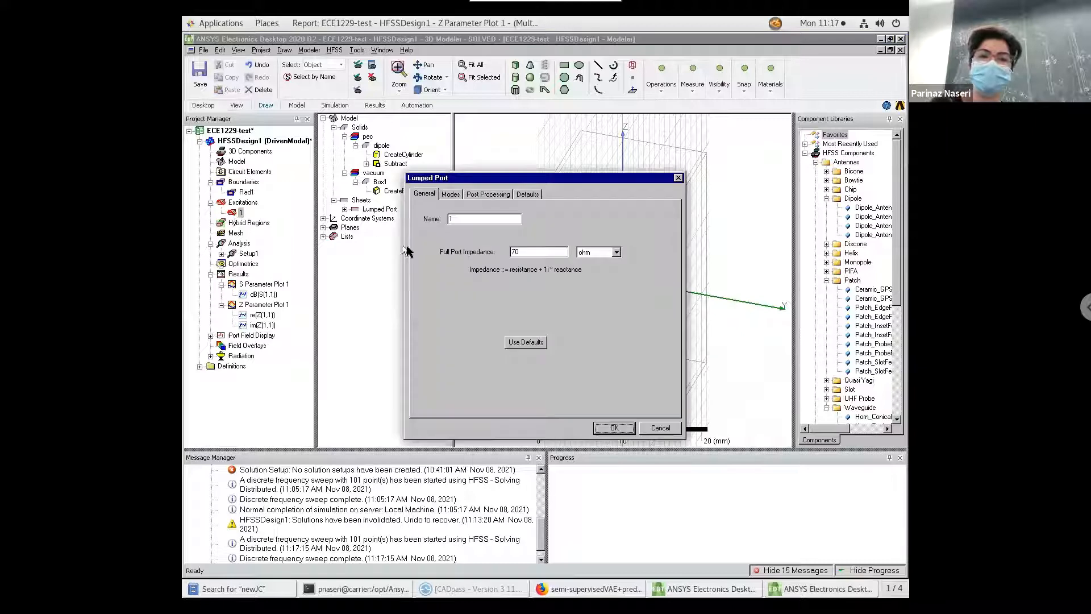
{"action": "left_click", "coordinate": [451, 195]}
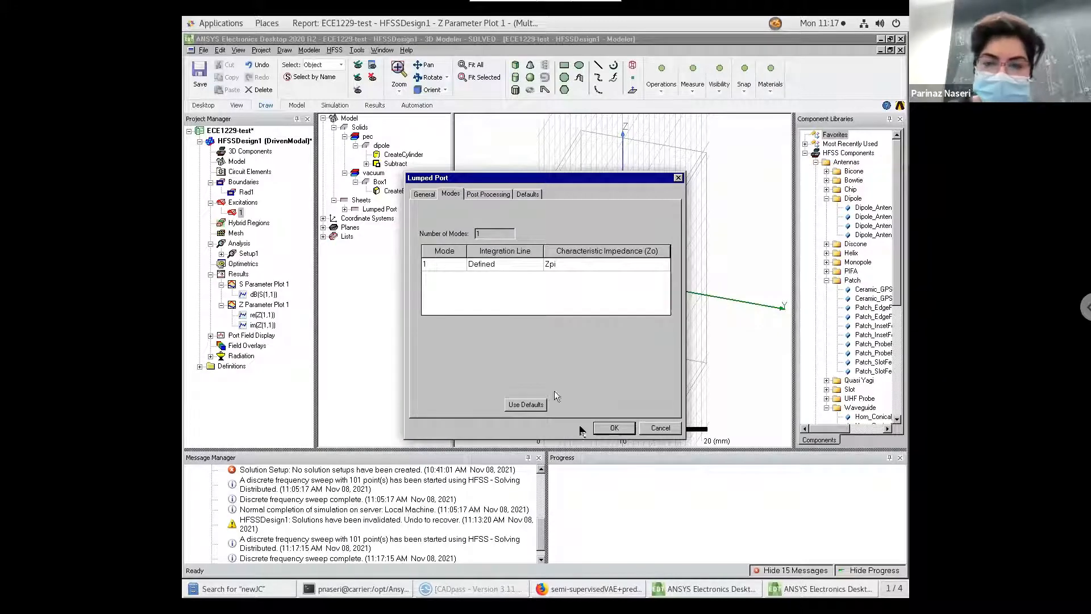
{"action": "left_click", "coordinate": [661, 429]}
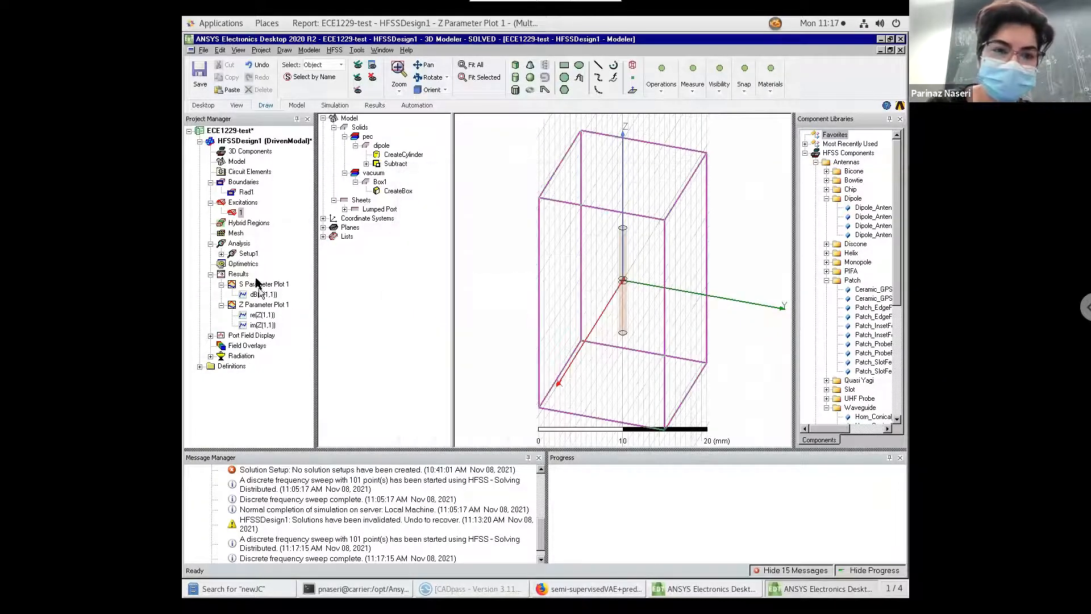
Move marker m1 to the S(1,1) minimum at 9.1 GHz and compare the curve with Z Parameter Plot 1.
{"action": "double_click", "coordinate": [258, 284]}
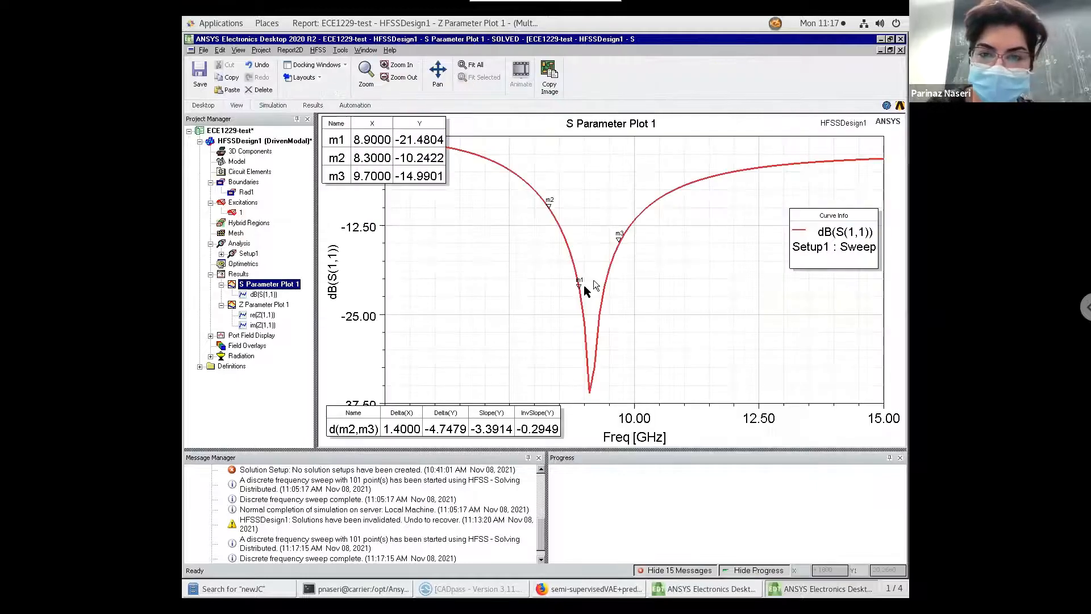
{"action": "left_click_drag", "start_coordinate": [579, 292], "coordinate": [591, 398]}
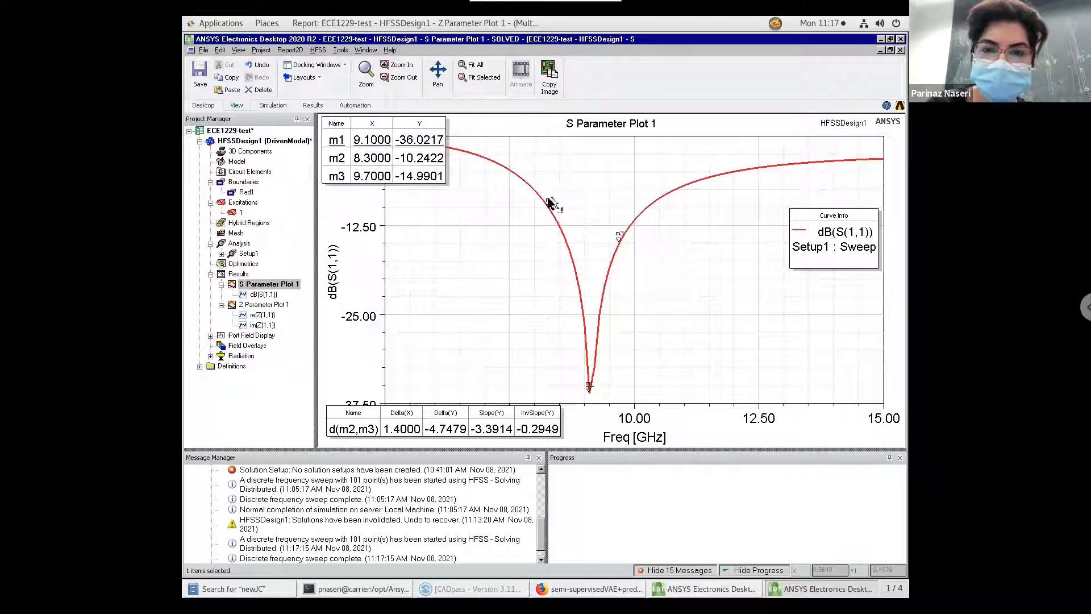
{"action": "left_click", "coordinate": [490, 291]}
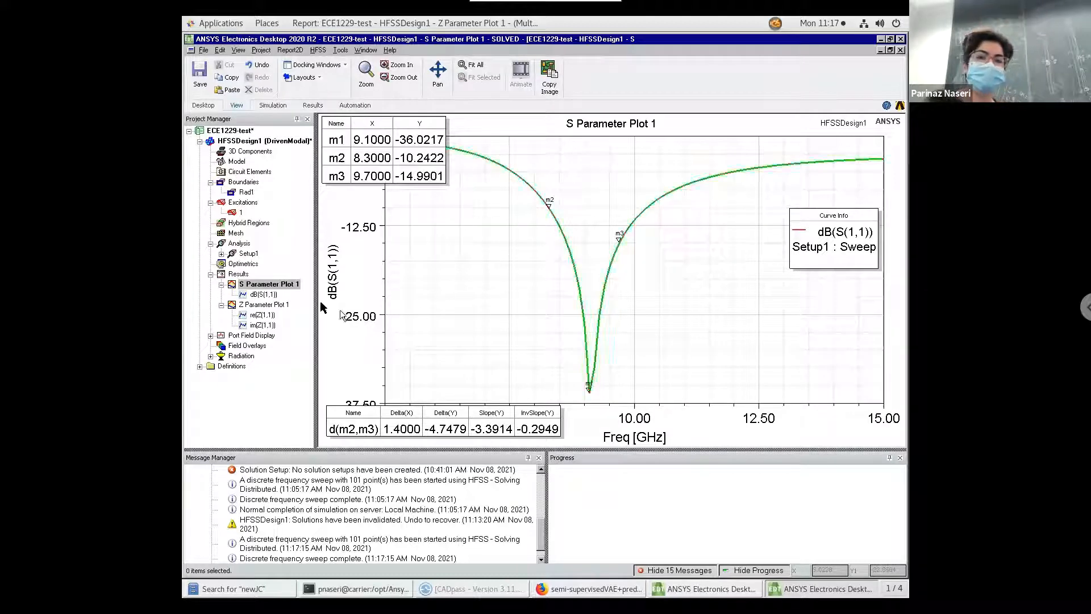
{"action": "double_click", "coordinate": [245, 307]}
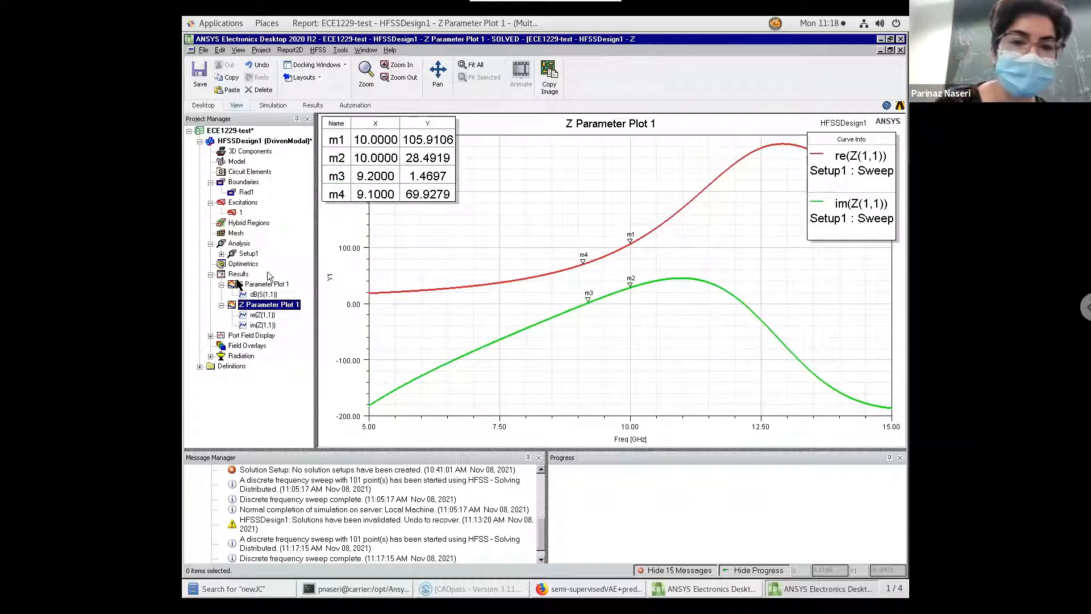
{"action": "double_click", "coordinate": [234, 286]}
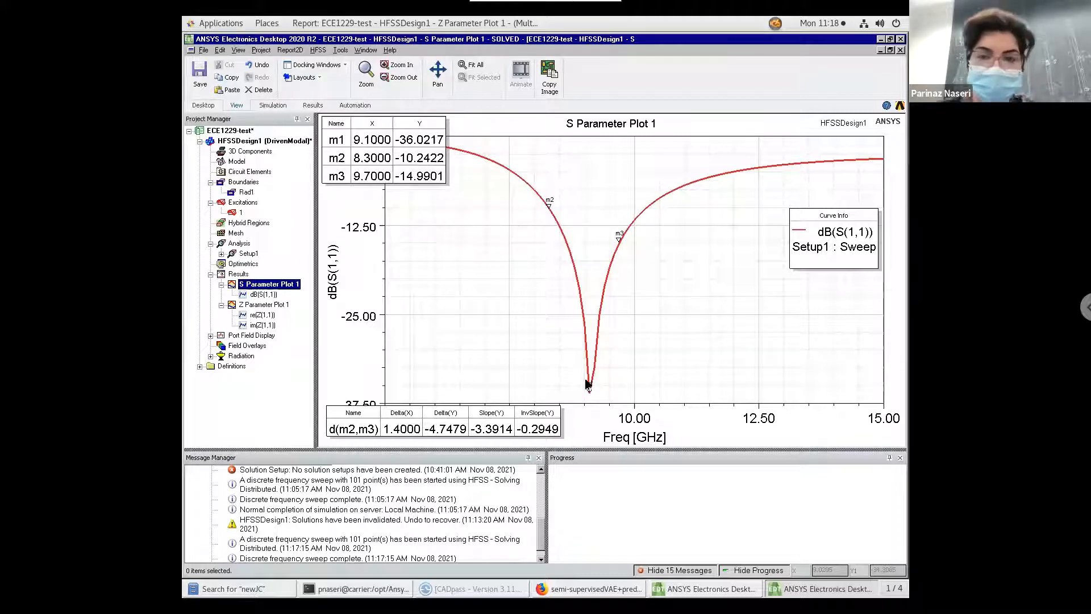
{"action": "left_click", "coordinate": [550, 204]}
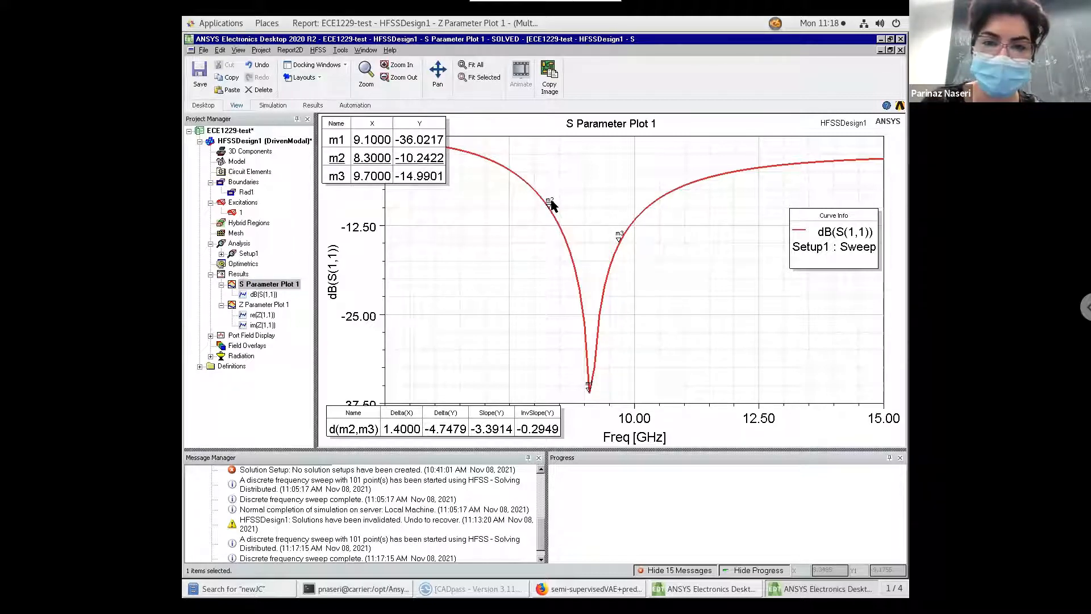
{"action": "key", "text": "Right"}
{"action": "key", "text": "Right"}
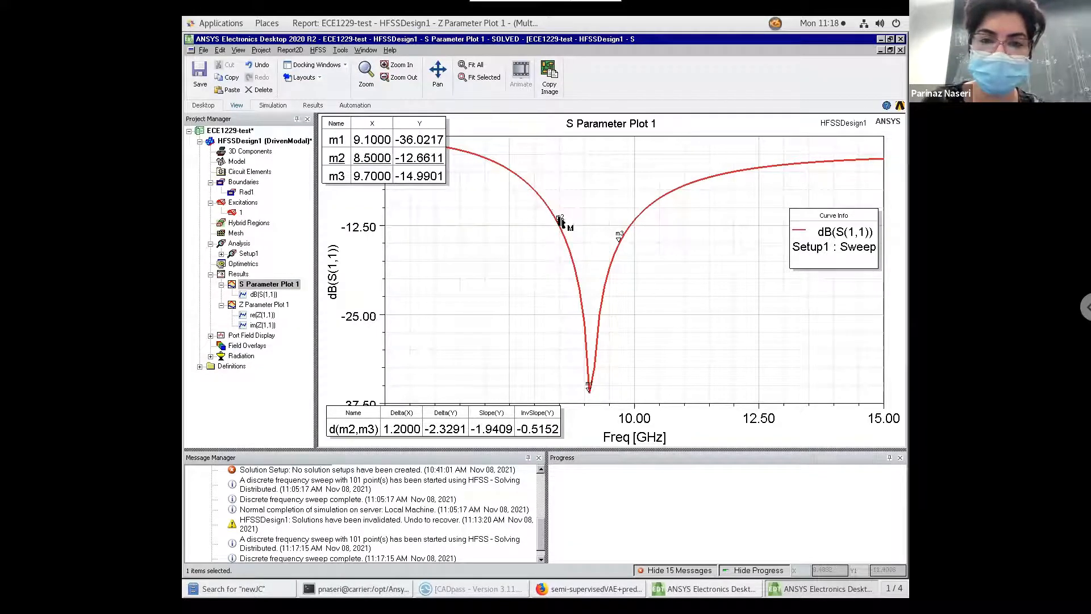
{"action": "key", "text": "Left"}
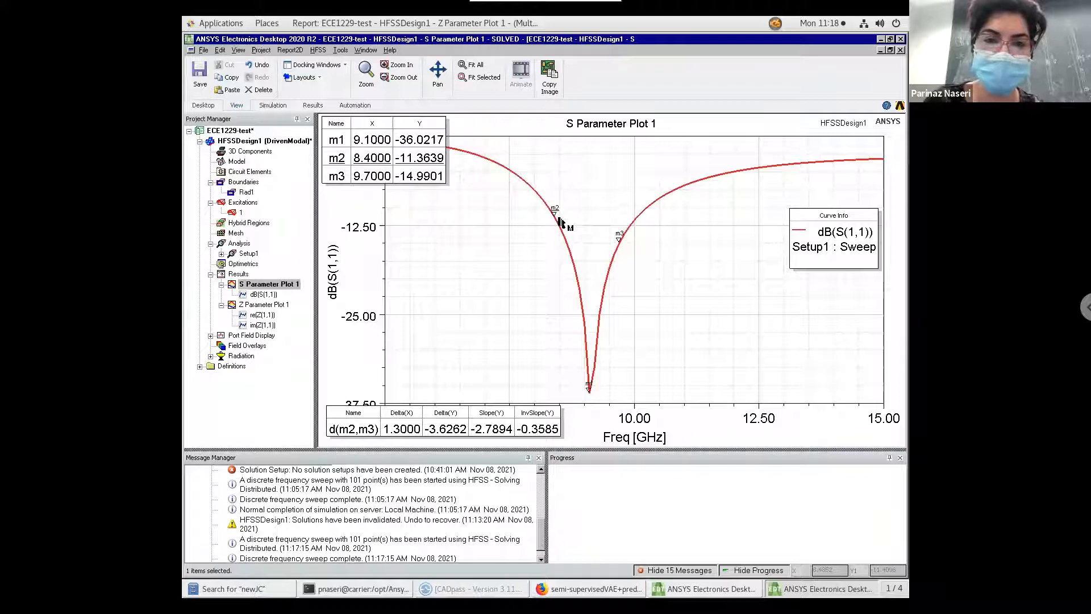
{"action": "key", "text": "Left"}
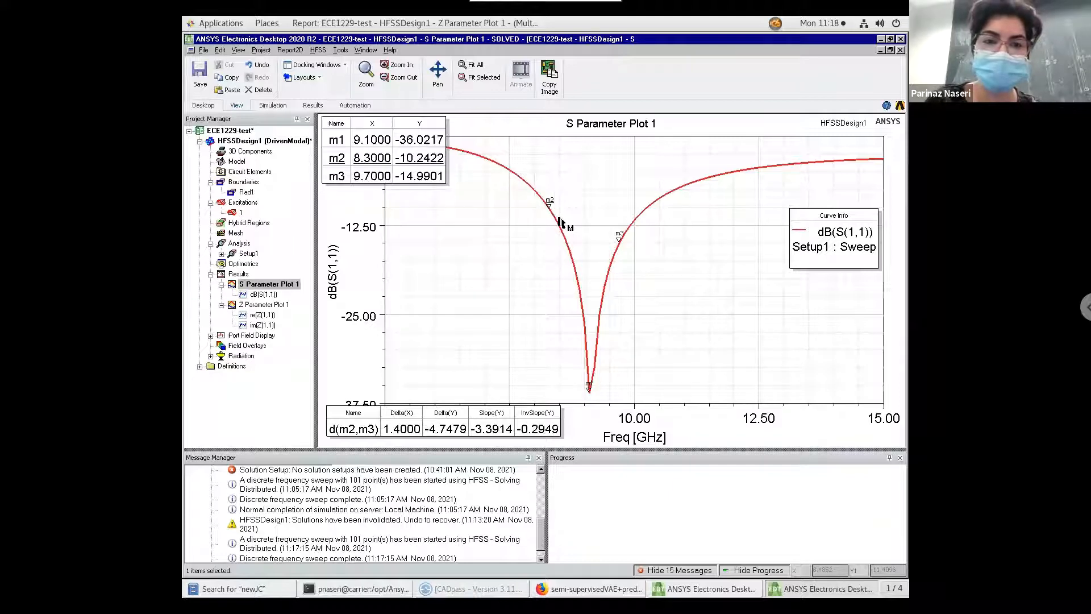
Move marker m3 along the S(1,1) curve to 10.2 GHz, near the -10 dB level.
{"action": "left_click", "coordinate": [619, 234]}
{"action": "key", "text": "Right"}
{"action": "key", "text": "Right"}
{"action": "key", "text": "Right"}
{"action": "key", "text": "Right"}
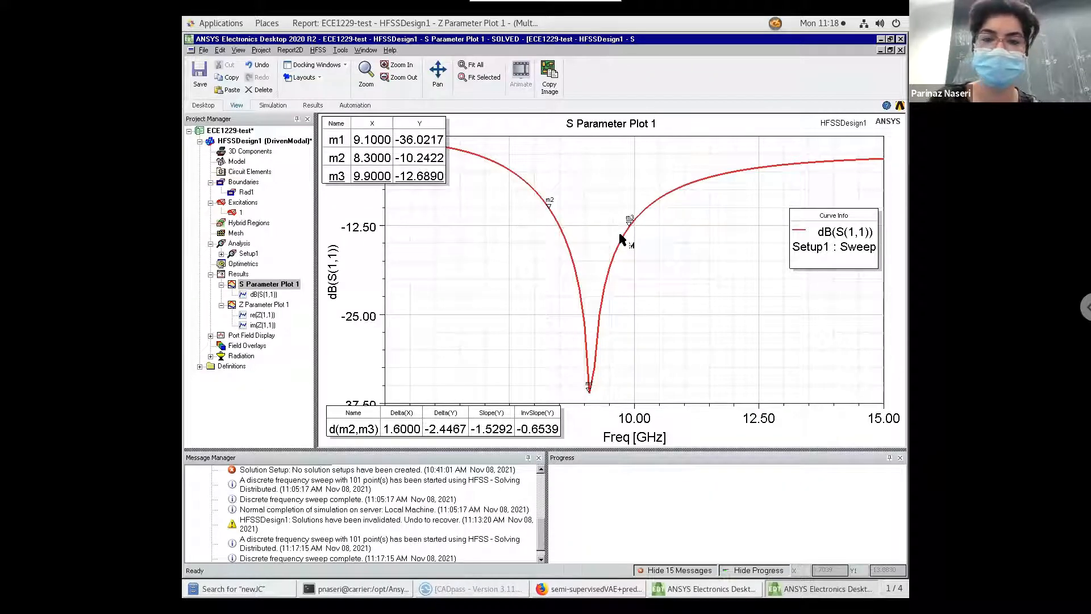
{"action": "key", "text": "Right"}
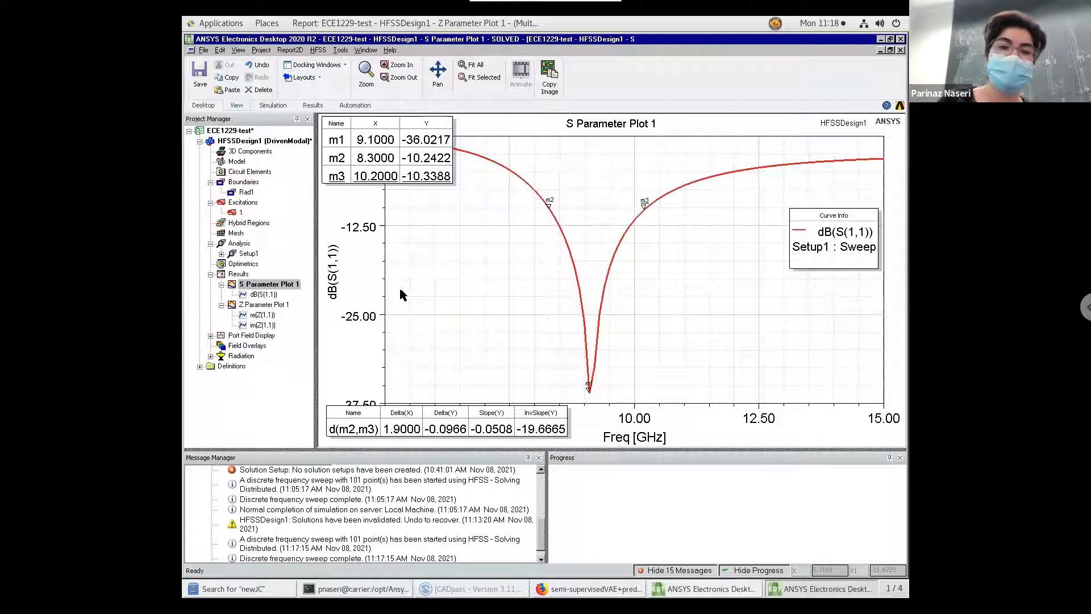
Create a far-field 3D polar plot of total directivity in dB, dB(DirTotal), over all Phi and Theta values.
{"action": "right_click", "coordinate": [233, 275]}
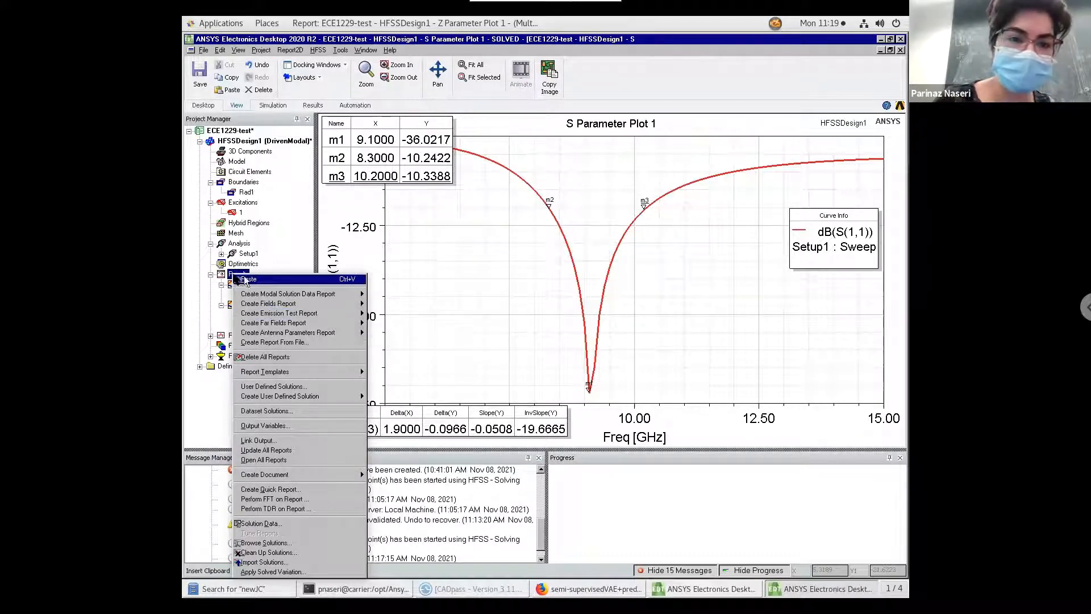
{"action": "mouse_move", "coordinate": [270, 328]}
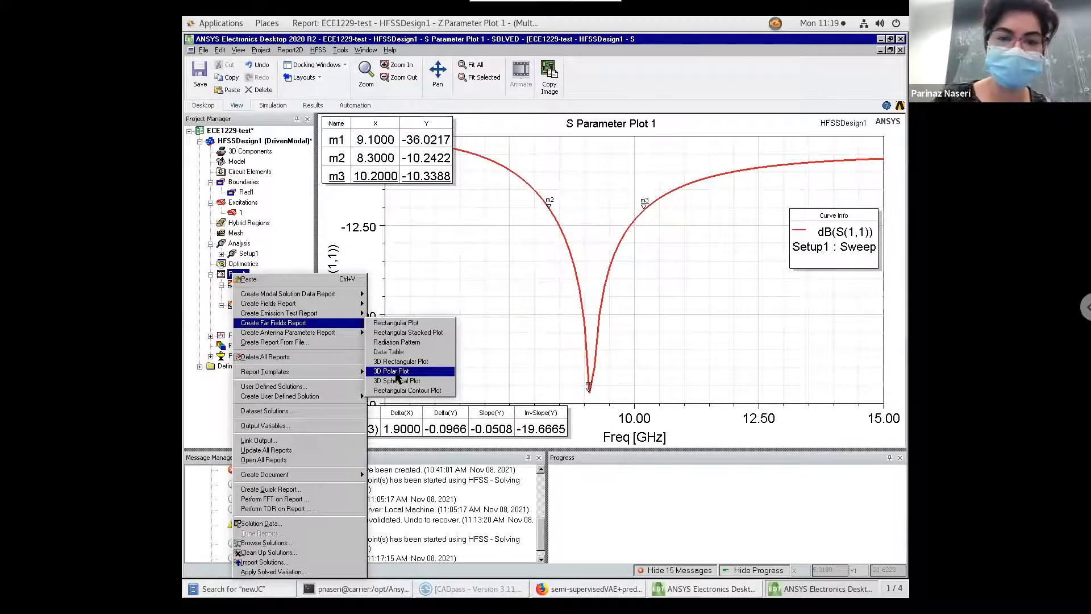
{"action": "left_click", "coordinate": [396, 372]}
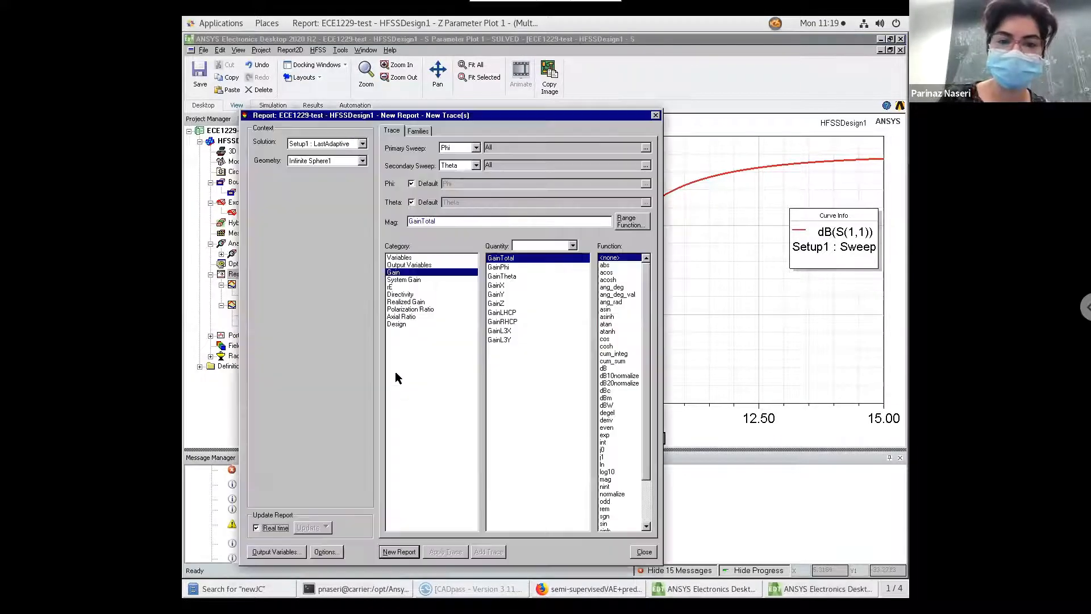
{"action": "left_click", "coordinate": [409, 295]}
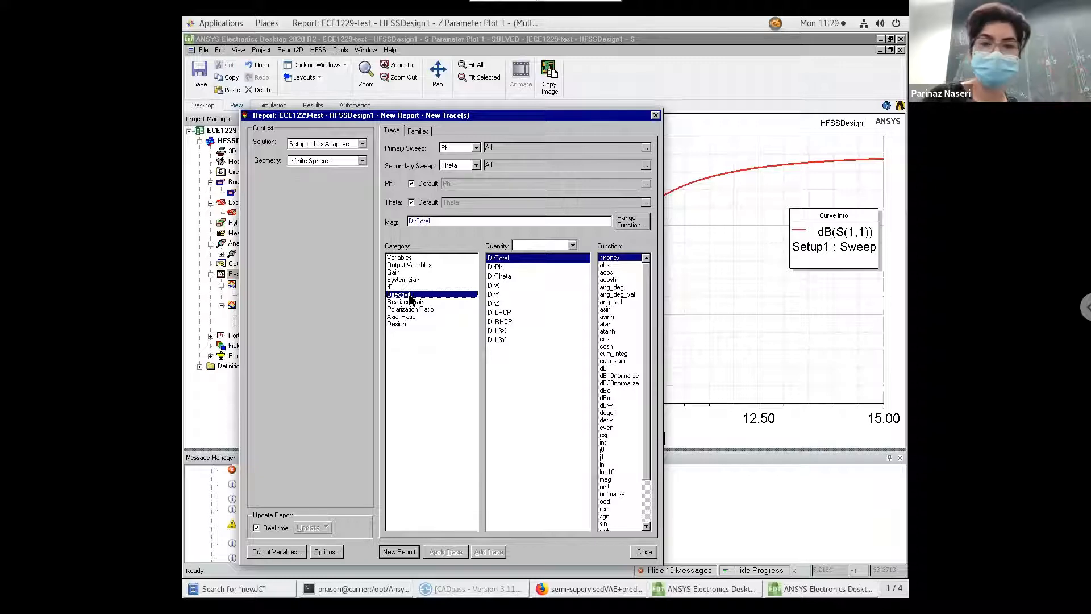
{"action": "left_click", "coordinate": [606, 368]}
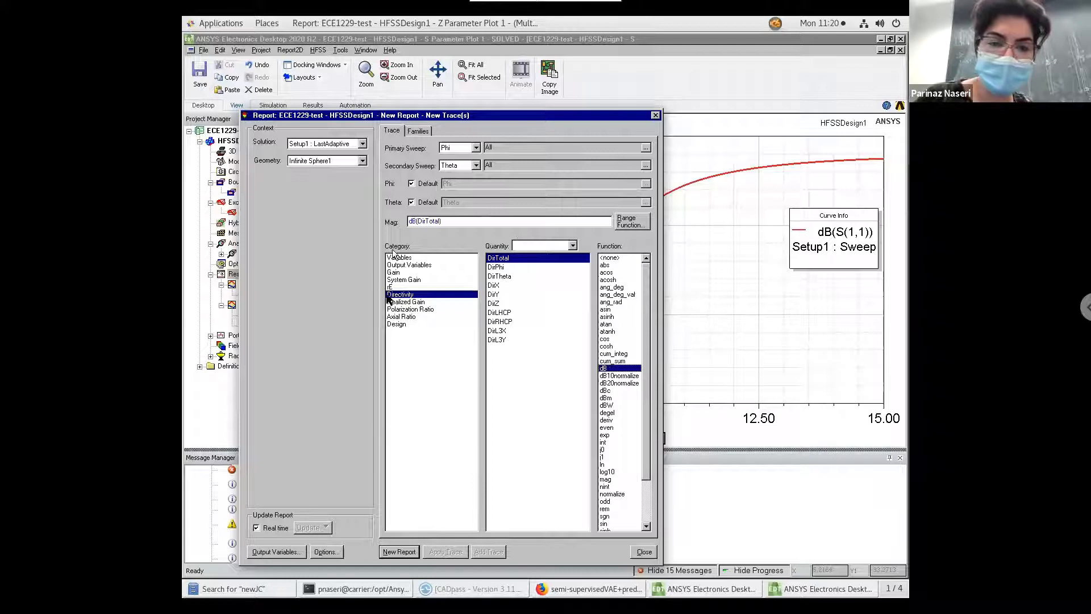
{"action": "left_click", "coordinate": [404, 552]}
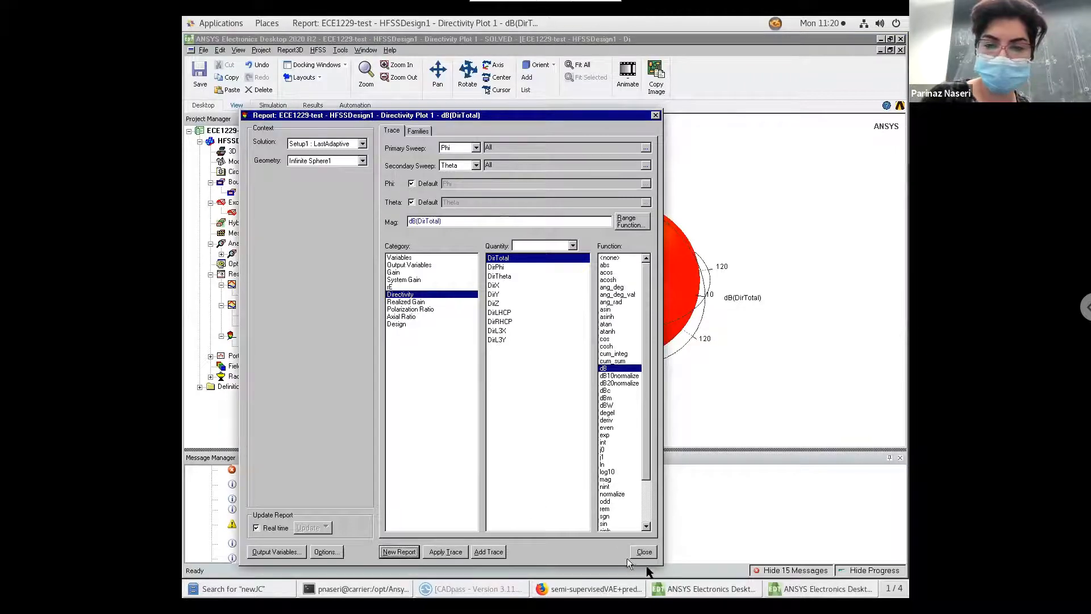
{"action": "left_click", "coordinate": [651, 557]}
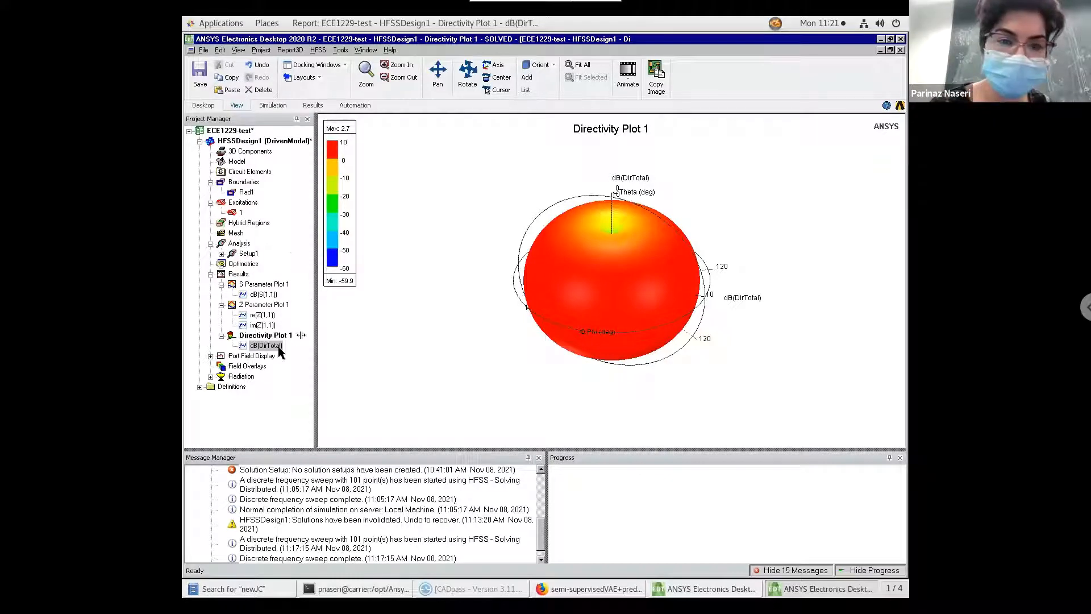
Overlay Directivity Plot 1 on the antenna geometry and display the 3D model of HFSSDesign1.
{"action": "left_click", "coordinate": [233, 337]}
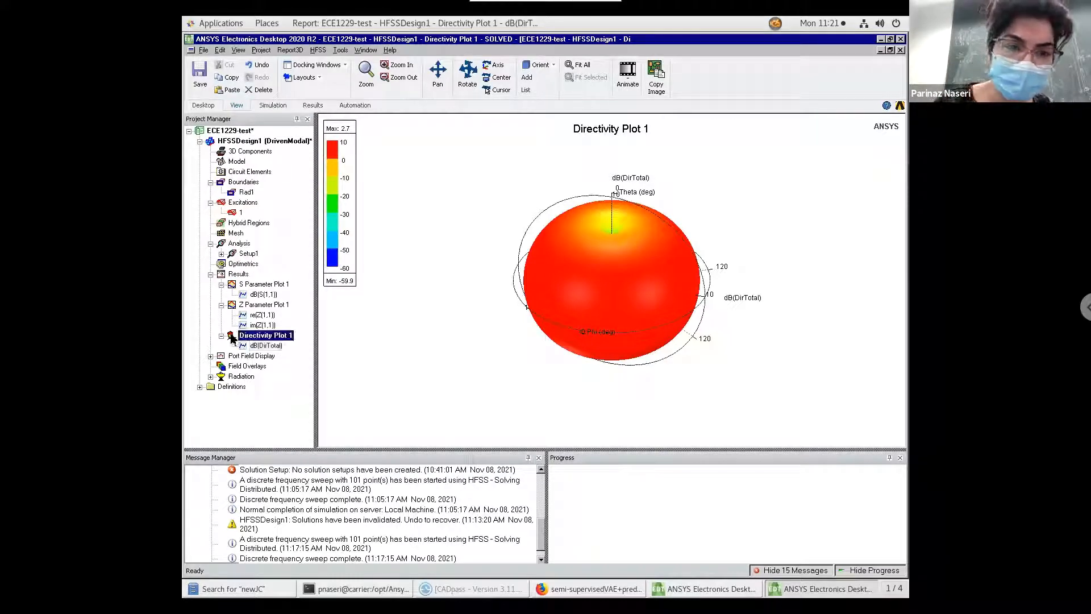
{"action": "right_click", "coordinate": [232, 337]}
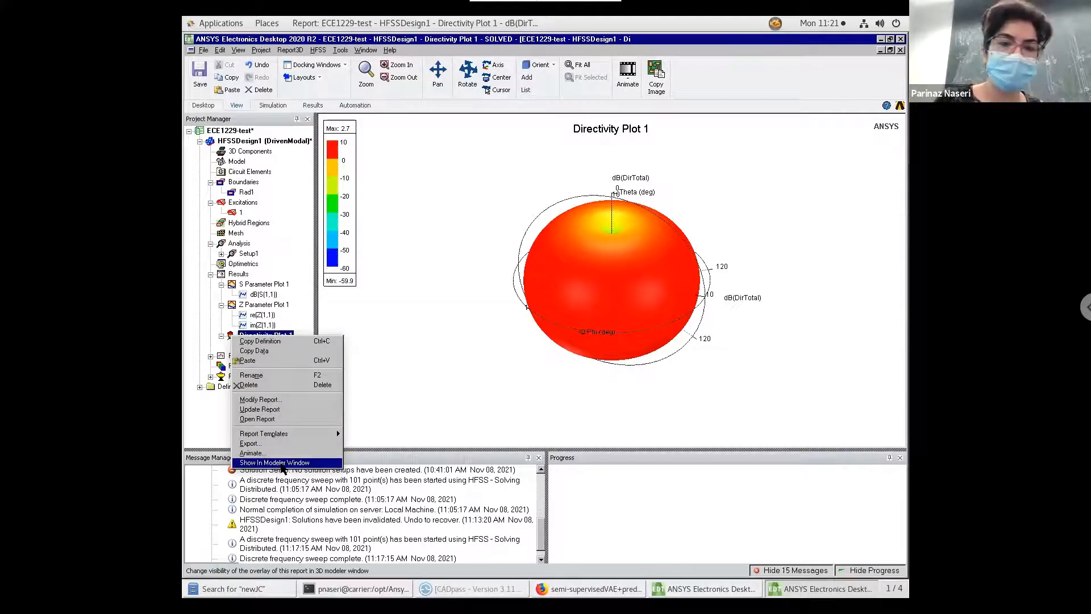
{"action": "left_click", "coordinate": [282, 462]}
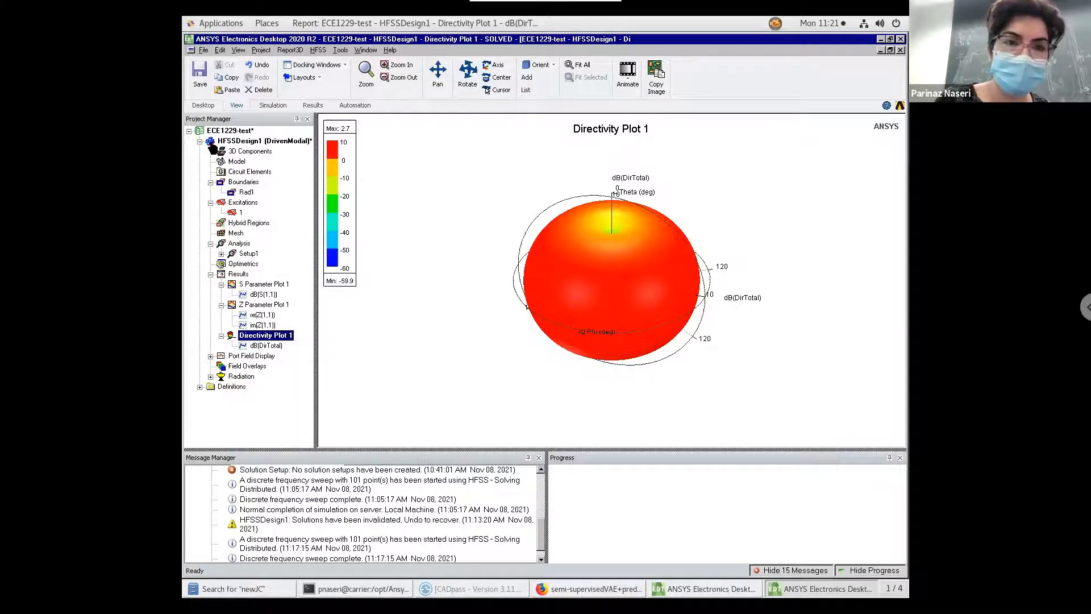
{"action": "left_click", "coordinate": [238, 141]}
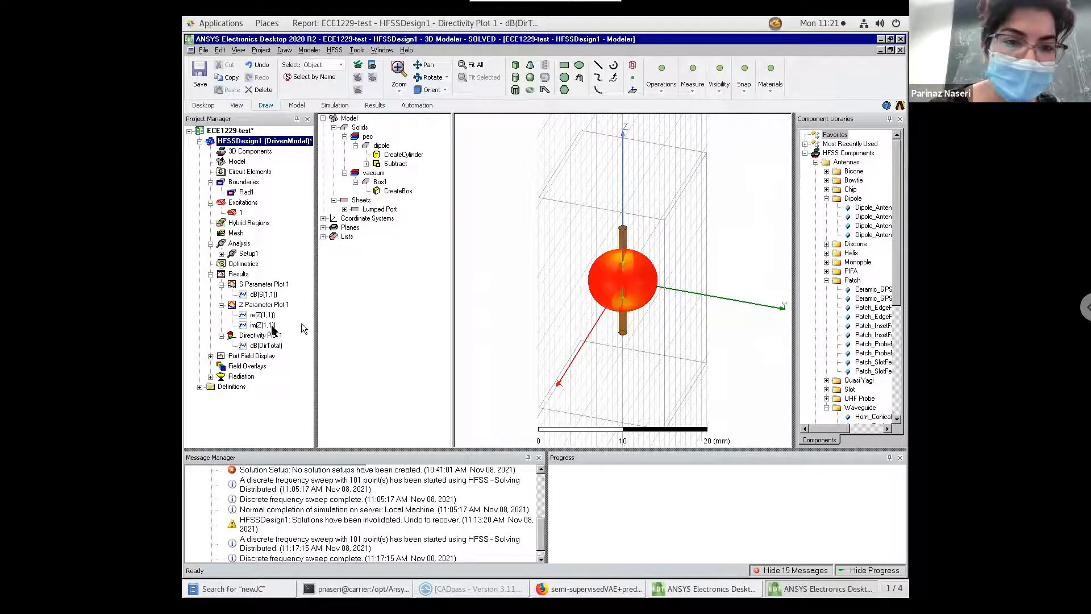
{"action": "right_click", "coordinate": [233, 339]}
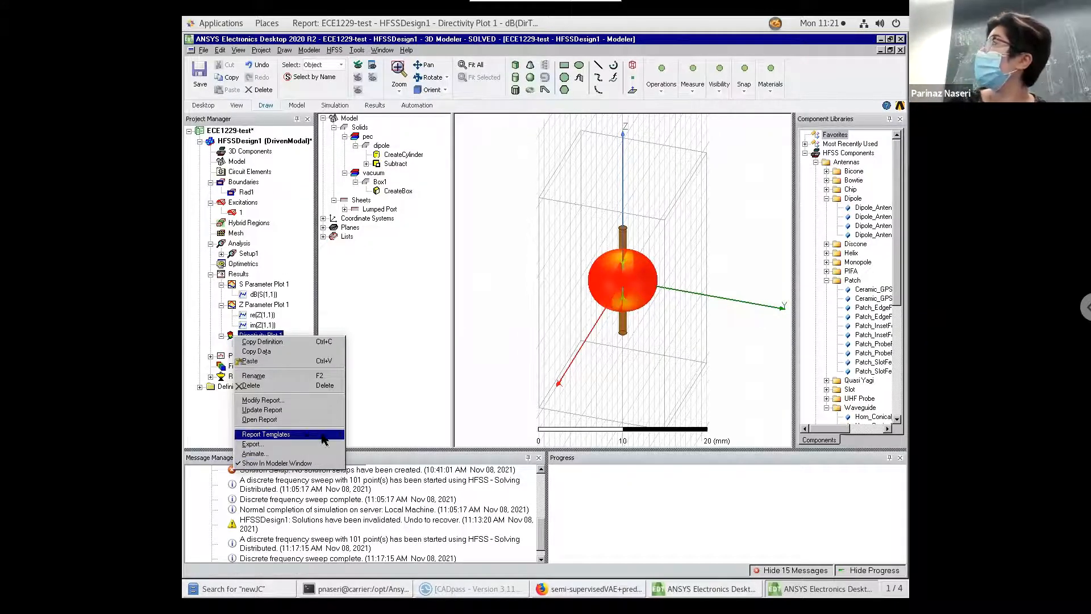
{"action": "mouse_move", "coordinate": [323, 439]}
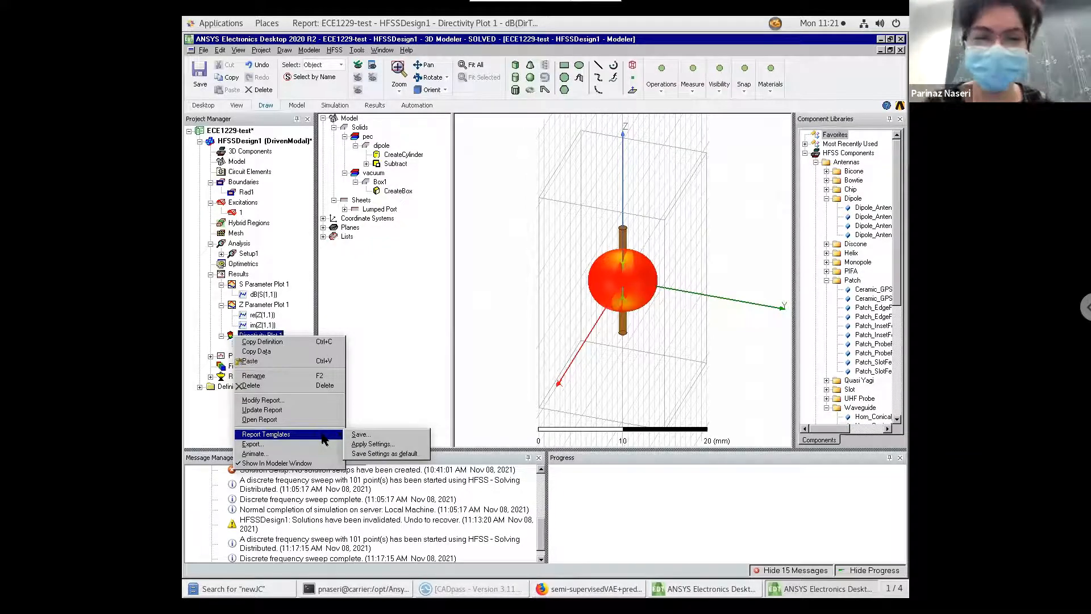
{"action": "left_click", "coordinate": [504, 311]}
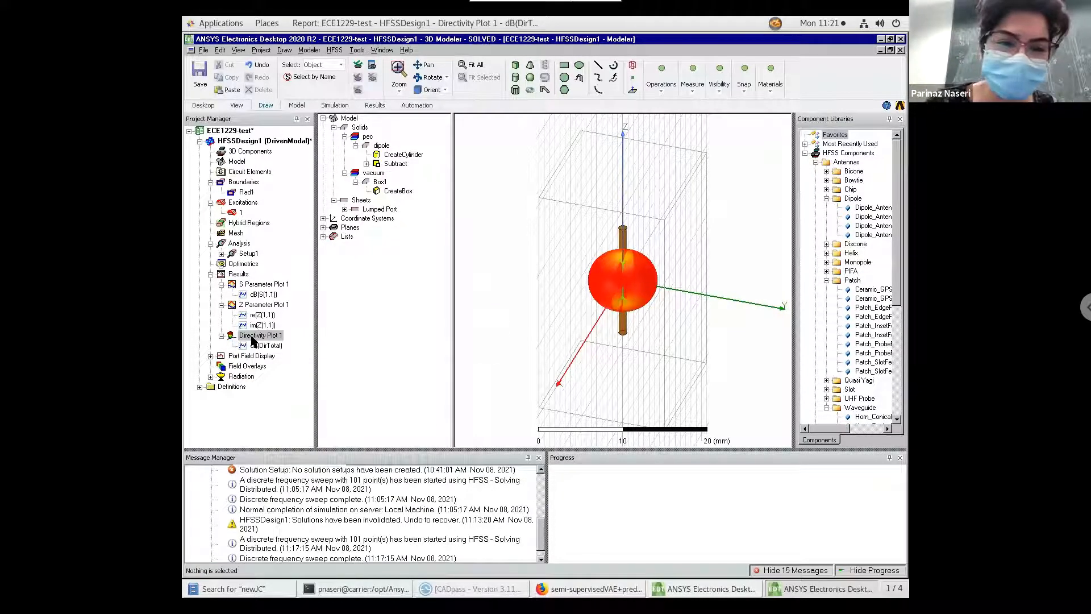
Start a rectangular far-field report with Theta as primary sweep and dB(GainTotal) as the plotted quantity.
{"action": "right_click", "coordinate": [224, 276]}
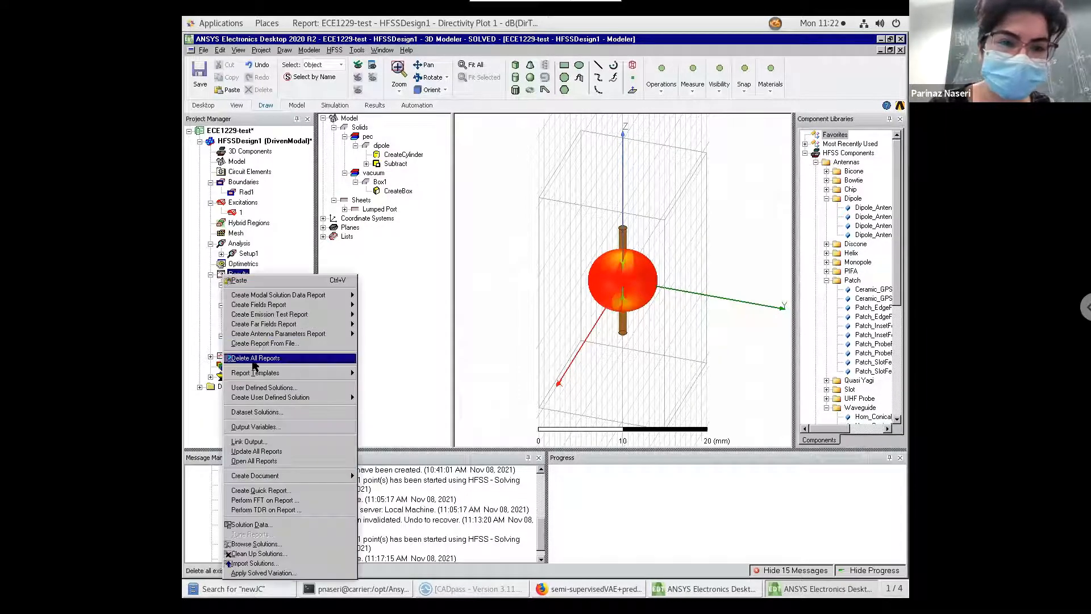
{"action": "mouse_move", "coordinate": [272, 330]}
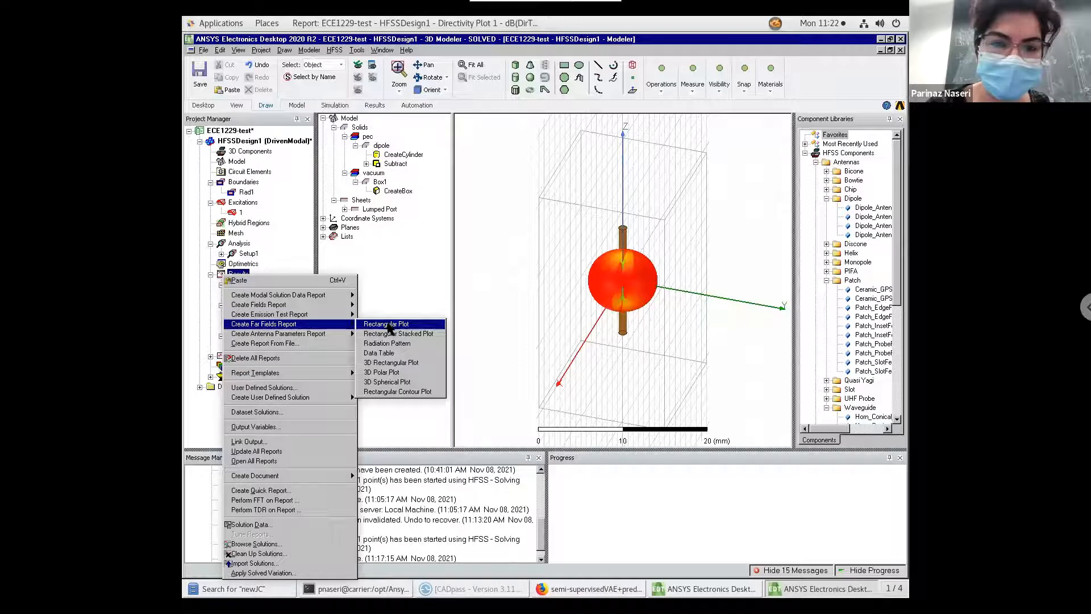
{"action": "left_click", "coordinate": [388, 323]}
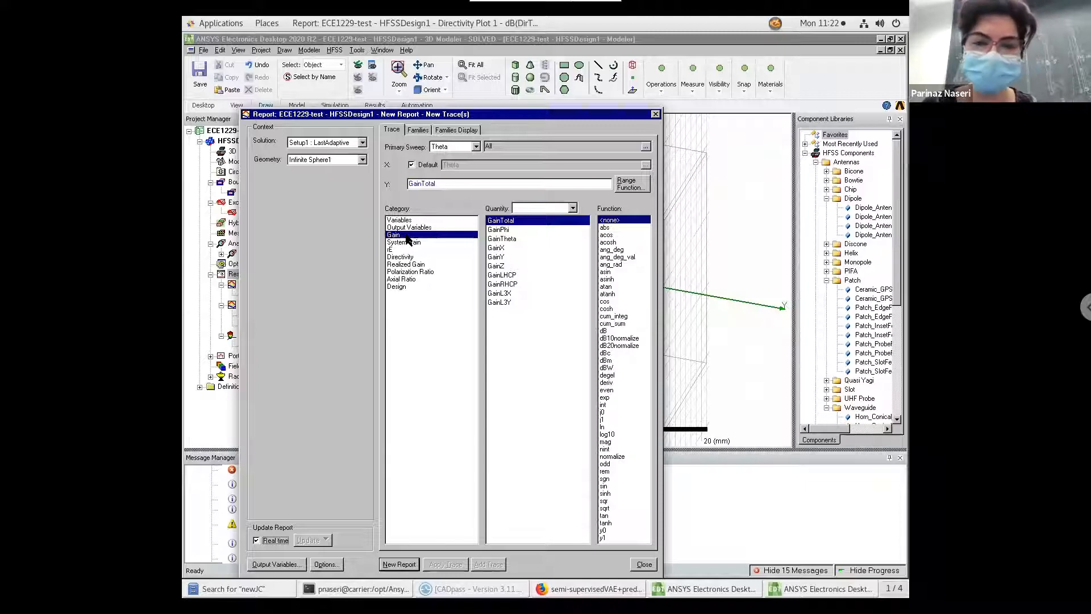
{"action": "left_click", "coordinate": [607, 324]}
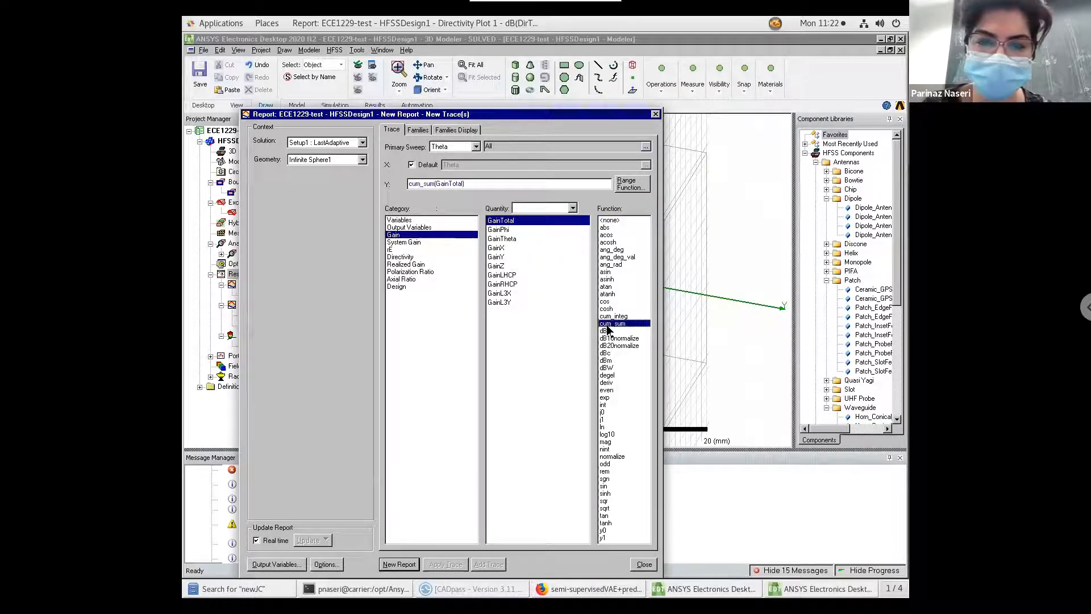
{"action": "left_click", "coordinate": [606, 329]}
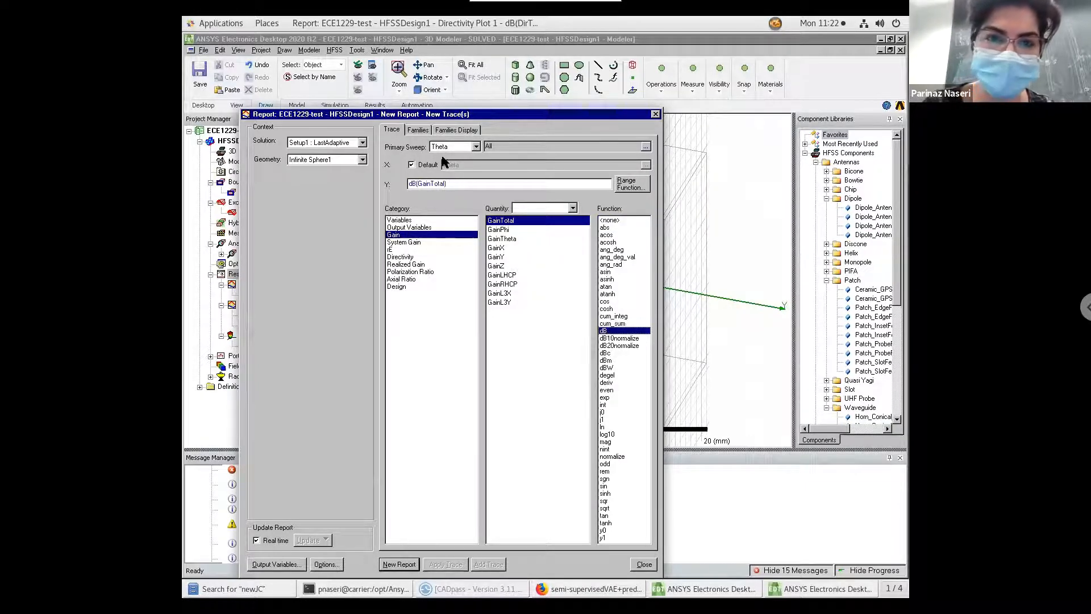
Restrict the Phi values of the new gain report's families to 0deg and 90deg.
{"action": "left_click", "coordinate": [419, 130]}
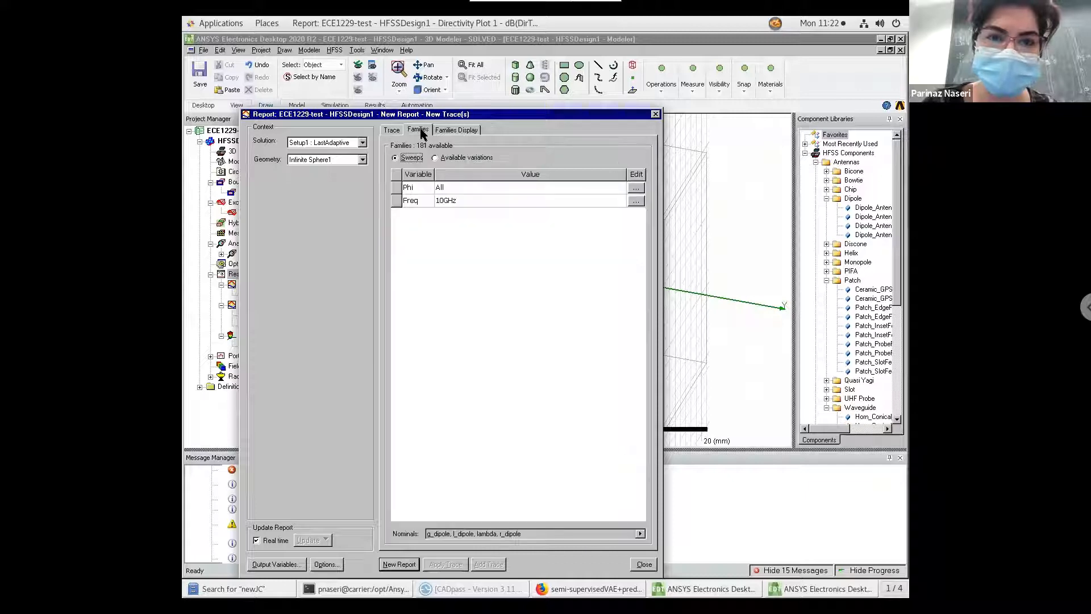
{"action": "left_click", "coordinate": [635, 191]}
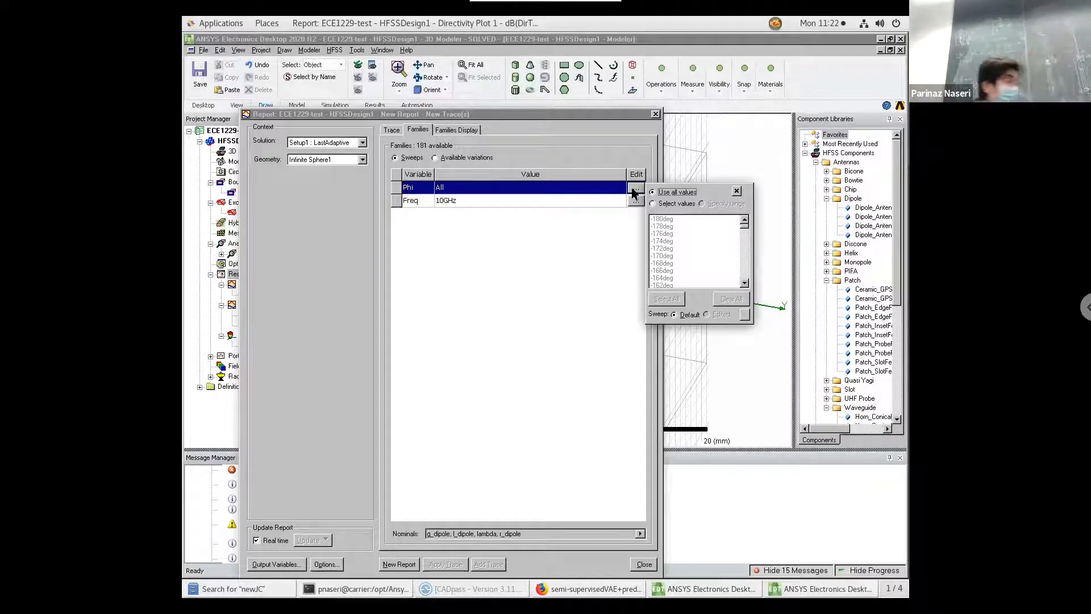
{"action": "left_click", "coordinate": [696, 241]}
{"action": "scroll", "coordinate": [698, 248], "scroll_direction": "down", "scroll_amount": 2}
{"action": "scroll", "coordinate": [698, 248], "scroll_direction": "up", "scroll_amount": 3}
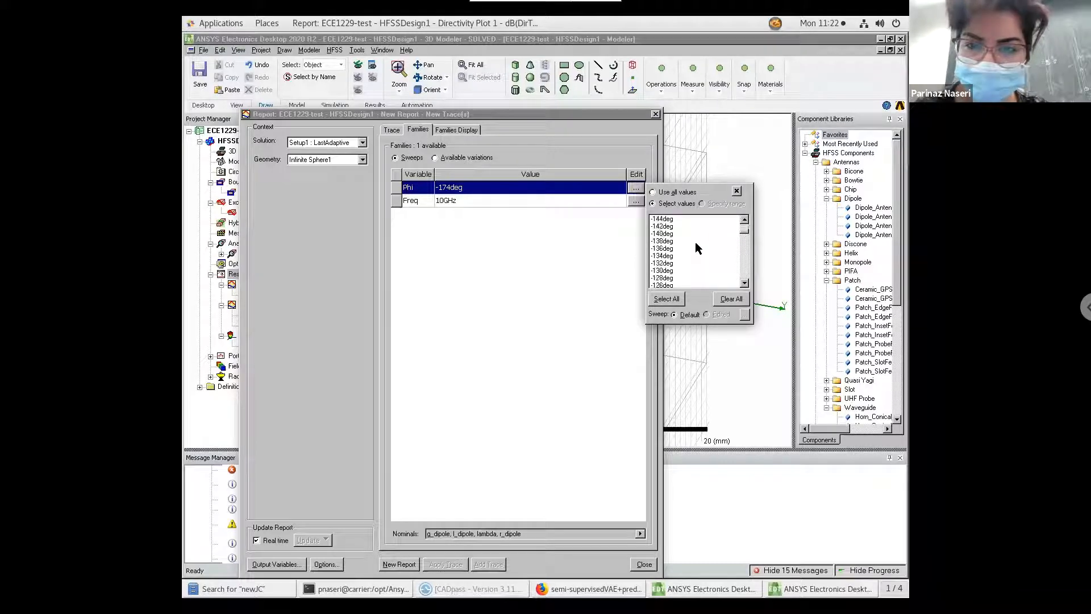
{"action": "key", "text": "0"}
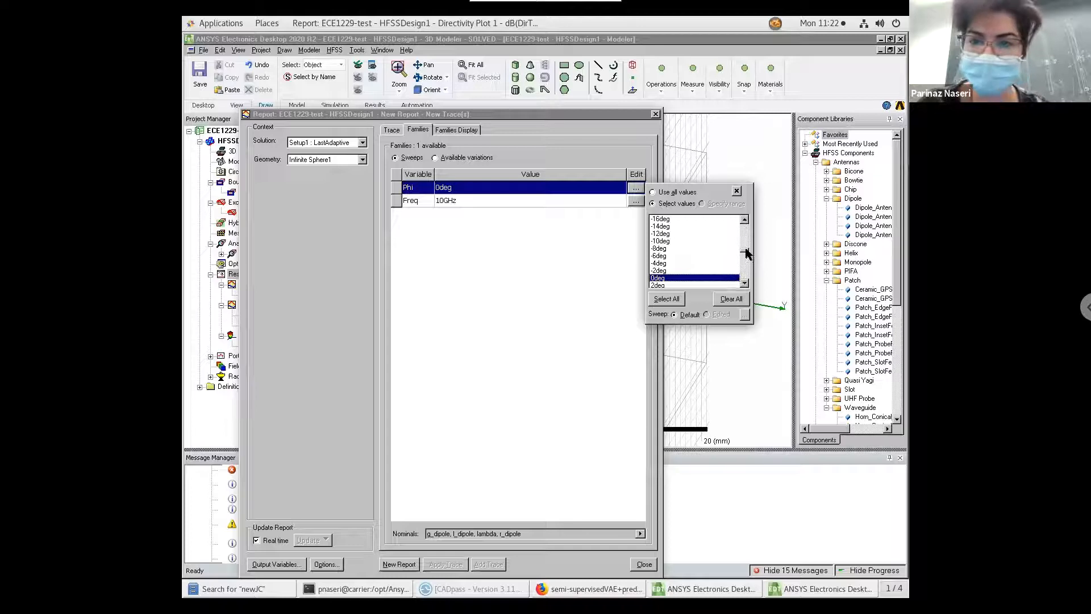
{"action": "left_click", "coordinate": [745, 284]}
{"action": "left_click", "coordinate": [744, 284]}
{"action": "left_click", "coordinate": [745, 285]}
{"action": "left_click", "coordinate": [745, 284]}
{"action": "left_click", "coordinate": [745, 284]}
{"action": "left_click", "coordinate": [745, 284]}
{"action": "left_click", "coordinate": [745, 284]}
{"action": "left_click", "coordinate": [745, 284]}
{"action": "left_click", "coordinate": [745, 284]}
{"action": "left_click", "coordinate": [745, 284]}
{"action": "left_click", "coordinate": [745, 284]}
{"action": "left_click", "coordinate": [745, 284]}
{"action": "left_click", "coordinate": [744, 283]}
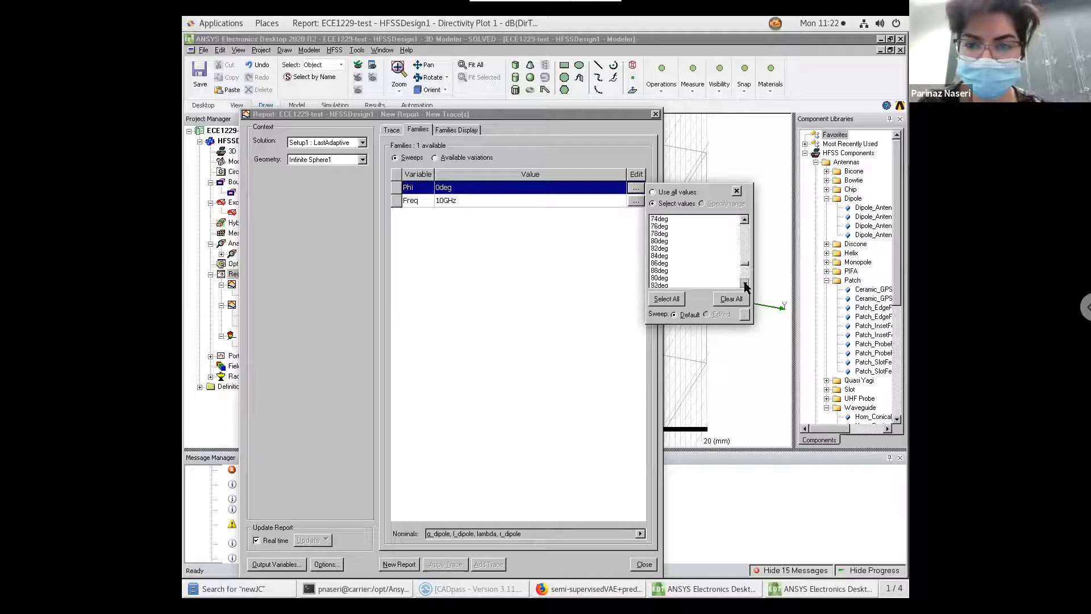
{"action": "left_click", "coordinate": [672, 271]}
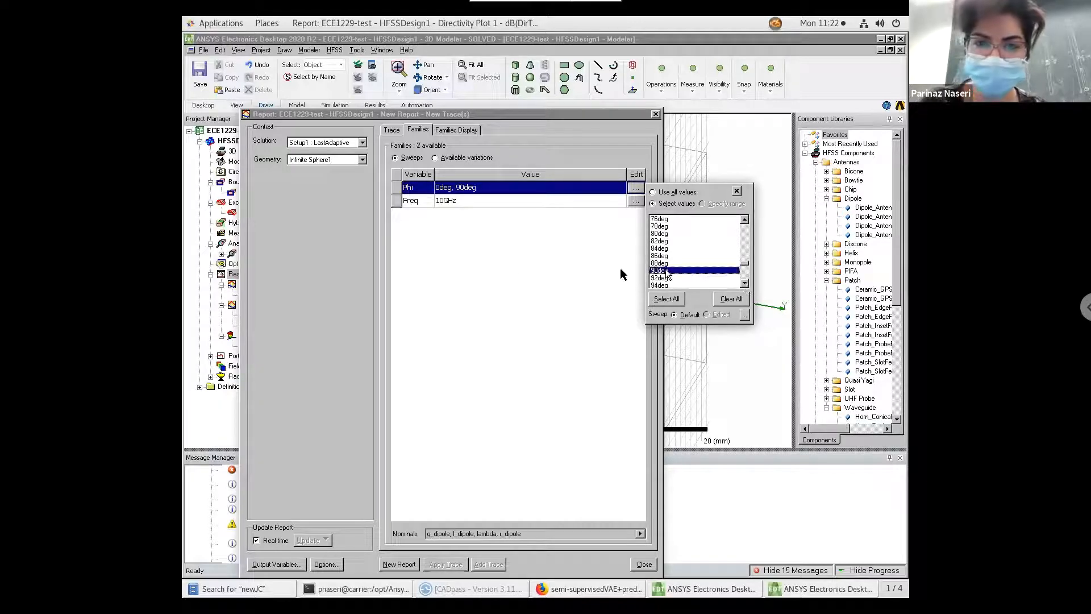
{"action": "left_click", "coordinate": [518, 277]}
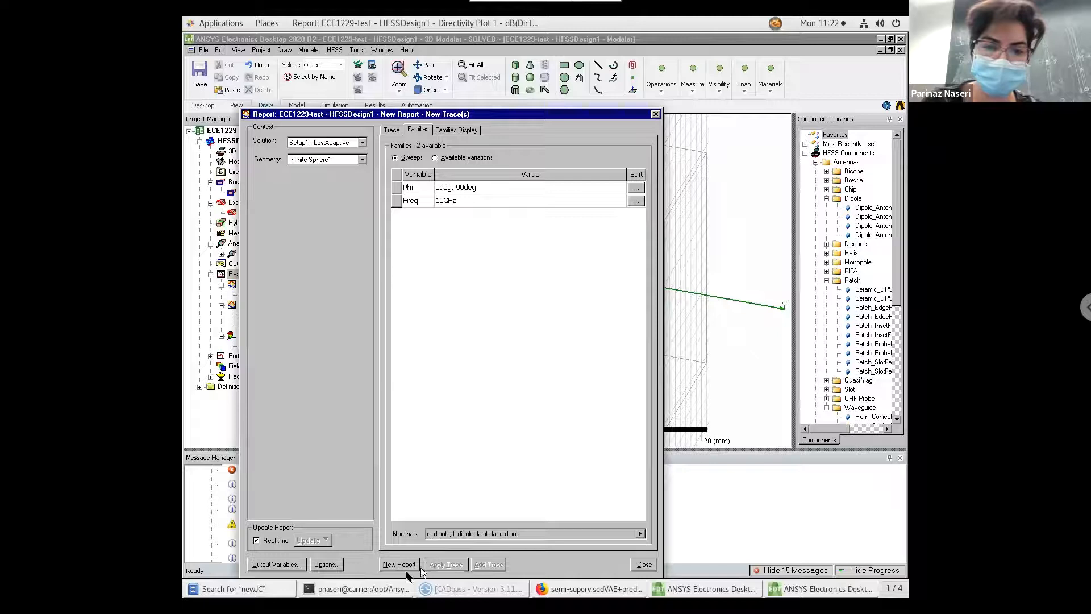
Generate the rectangular gain report and return to the 3D model of HFSSDesign1.
{"action": "left_click", "coordinate": [399, 565]}
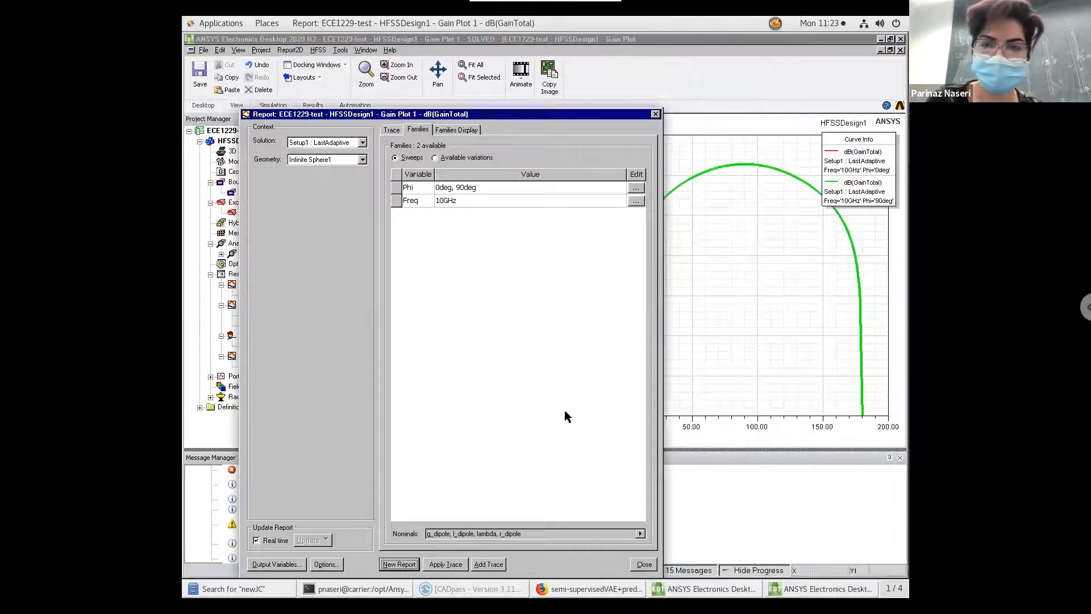
{"action": "left_click", "coordinate": [644, 565]}
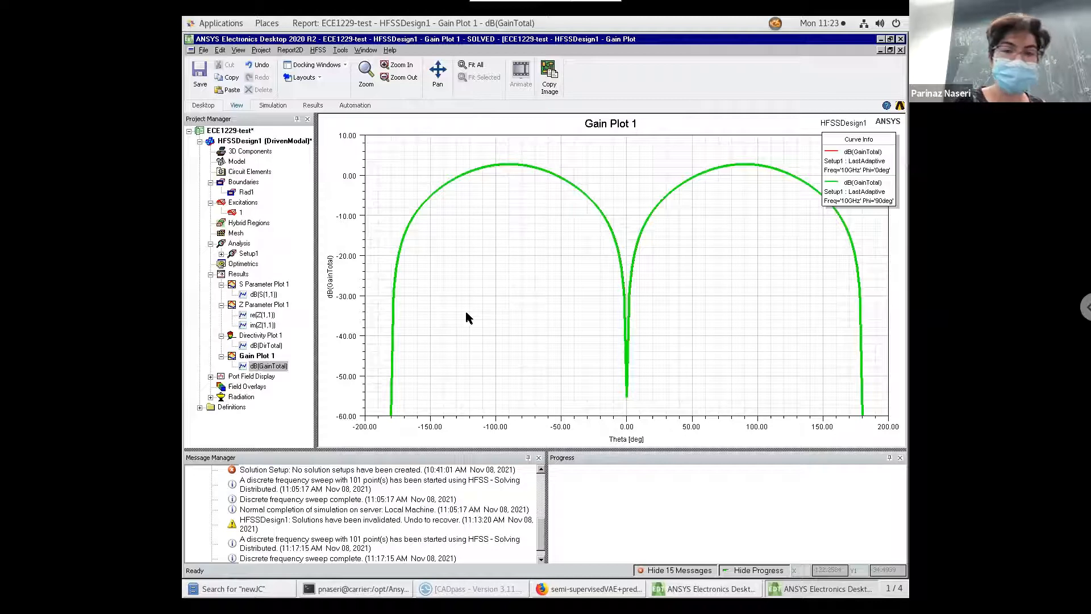
{"action": "double_click", "coordinate": [218, 143]}
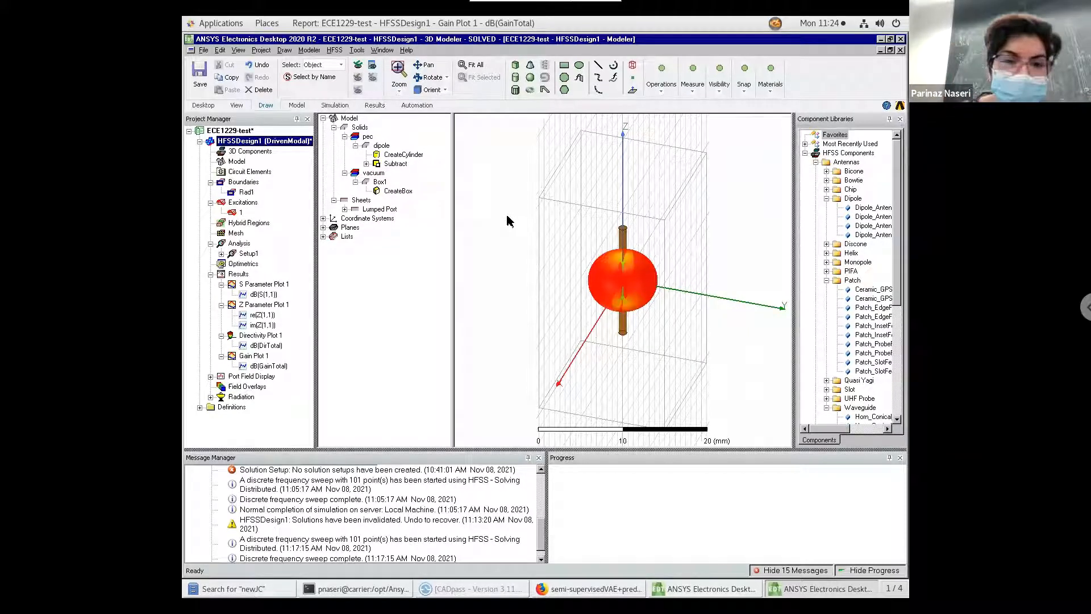
{"action": "left_click", "coordinate": [236, 266]}
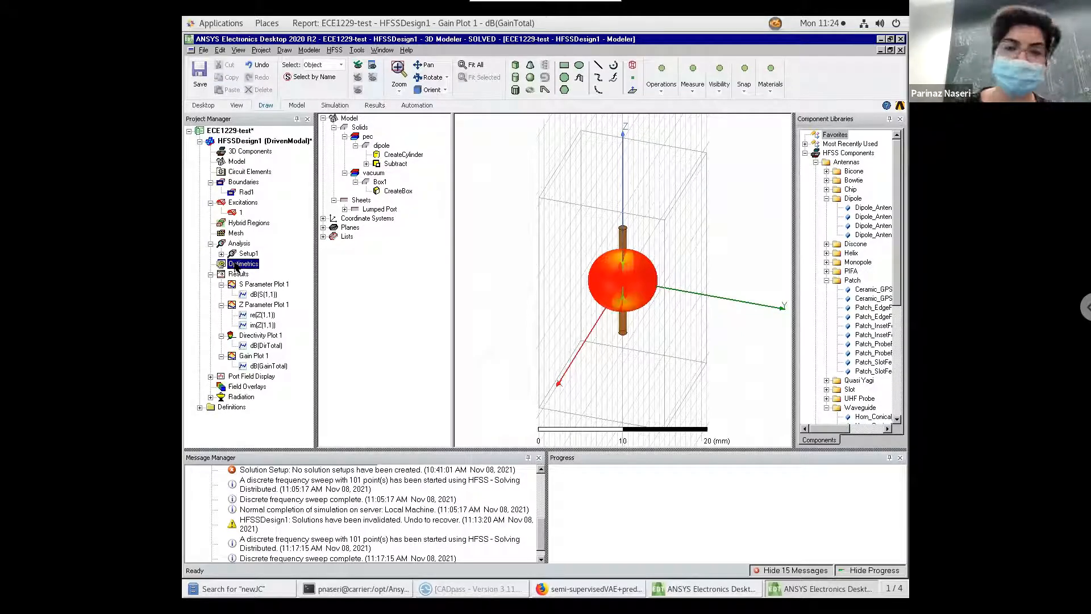
{"action": "right_click", "coordinate": [236, 265]}
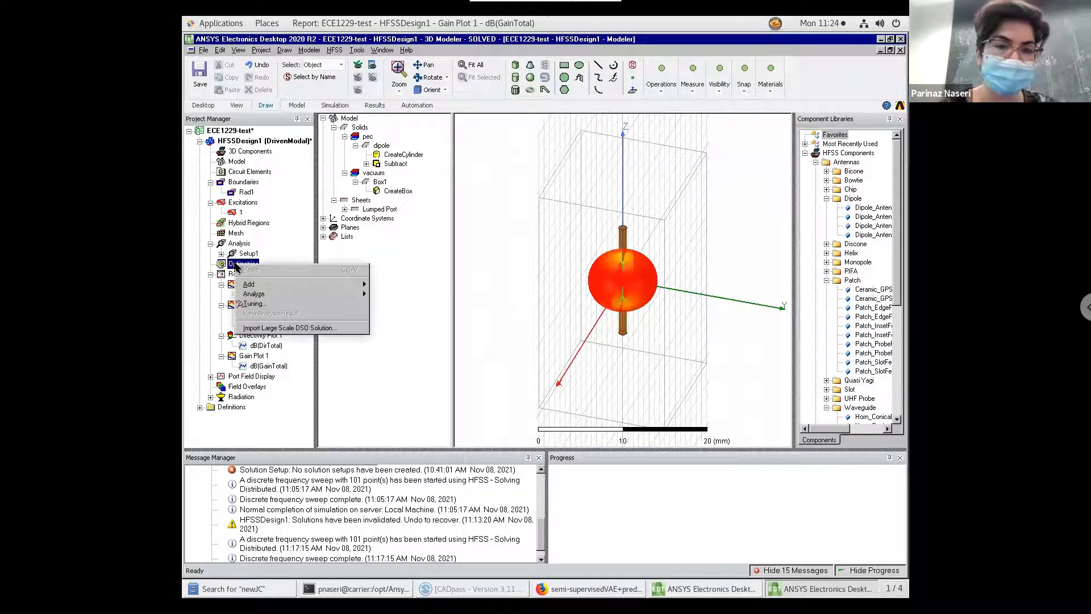
{"action": "mouse_move", "coordinate": [255, 288]}
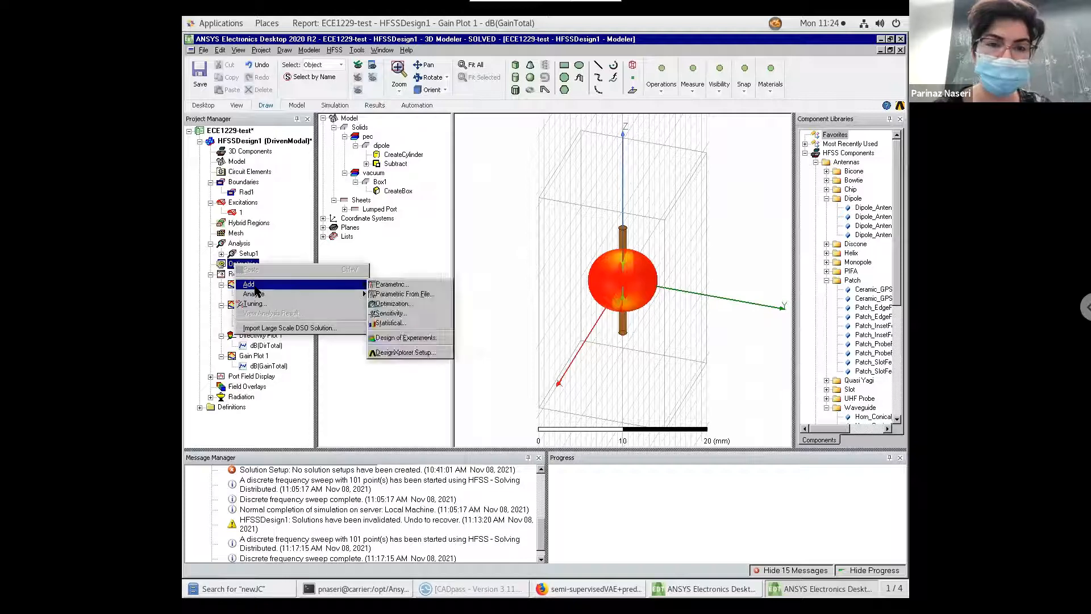
{"action": "left_click", "coordinate": [386, 288]}
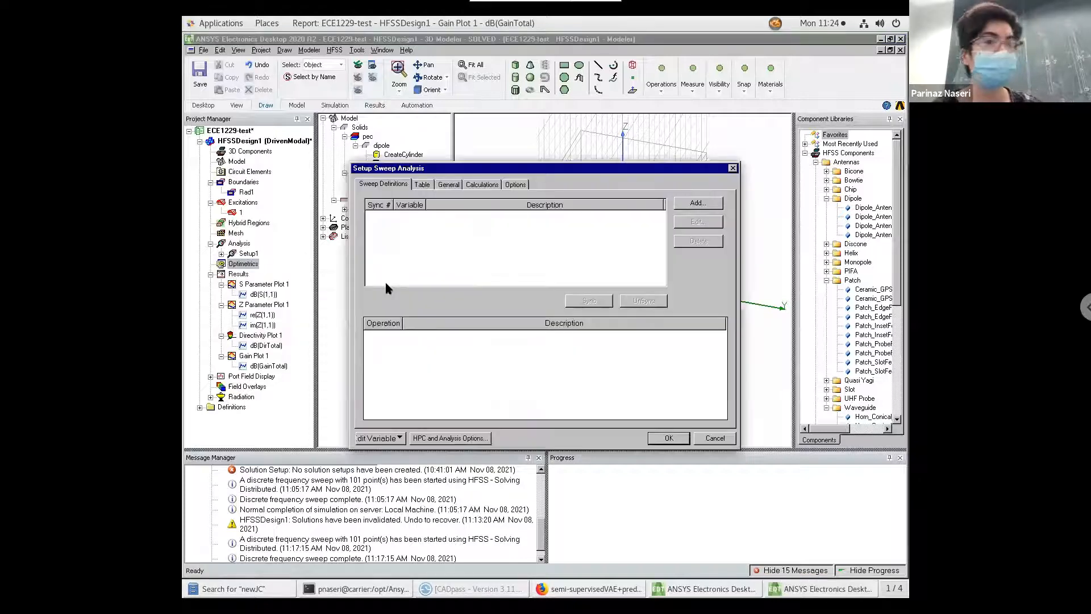
{"action": "left_click", "coordinate": [693, 204]}
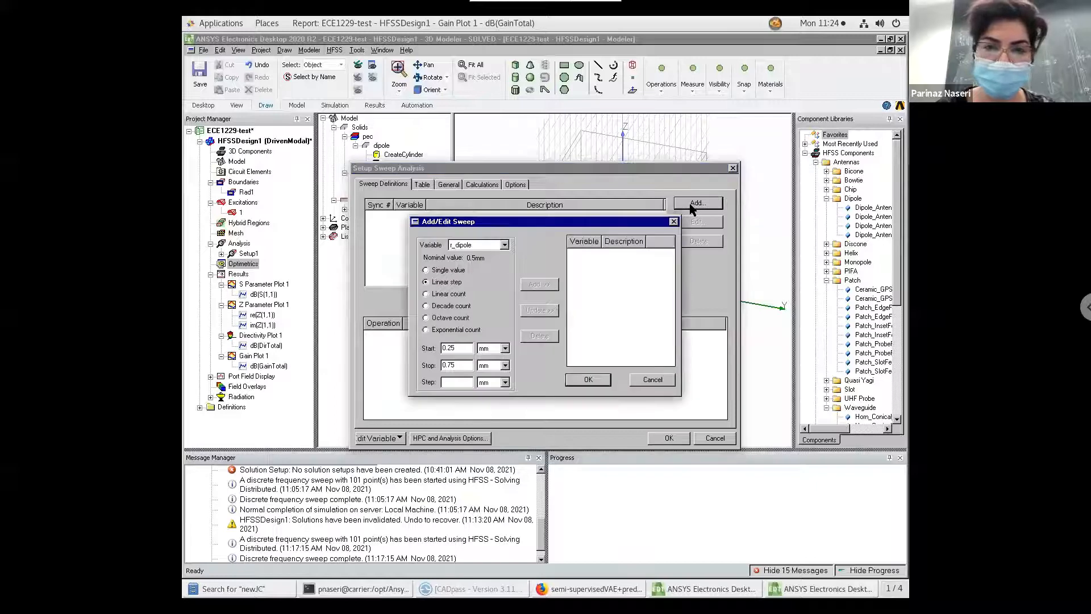
{"action": "left_click", "coordinate": [504, 244]}
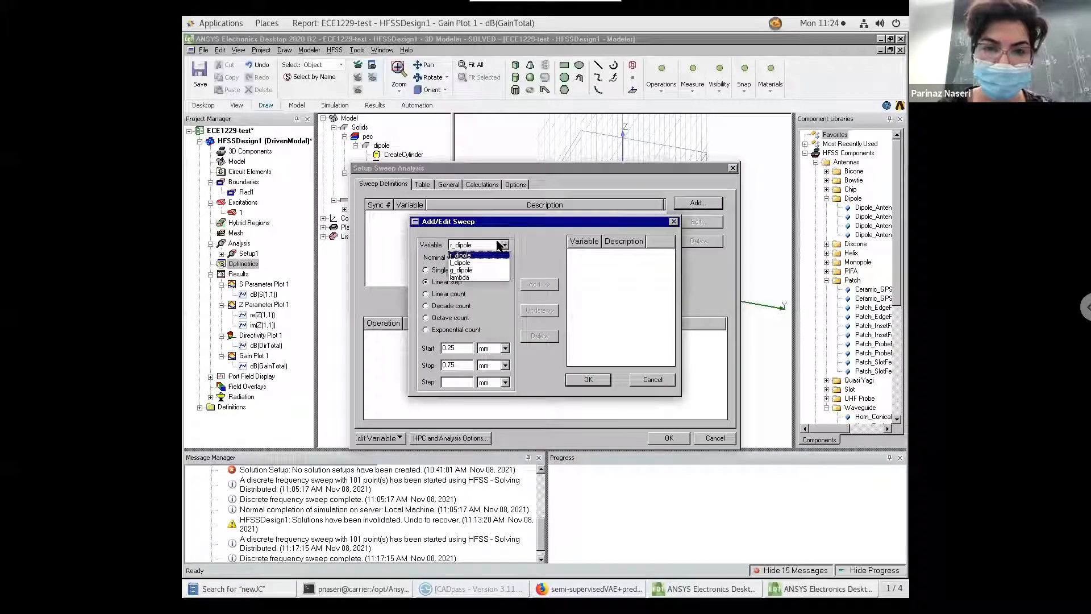
{"action": "left_click", "coordinate": [478, 269]}
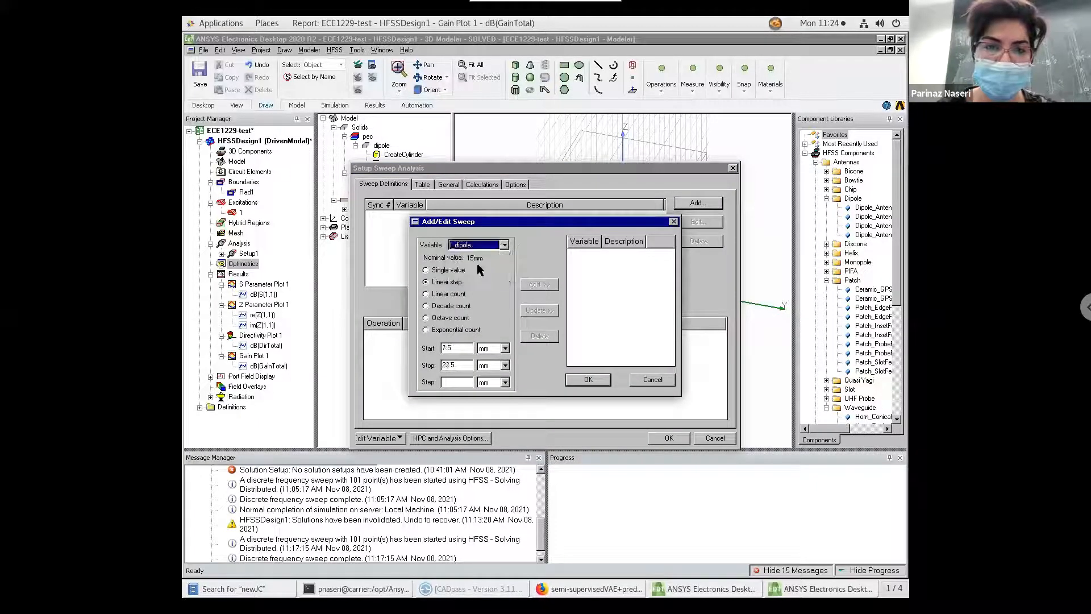
{"action": "left_click", "coordinate": [460, 347]}
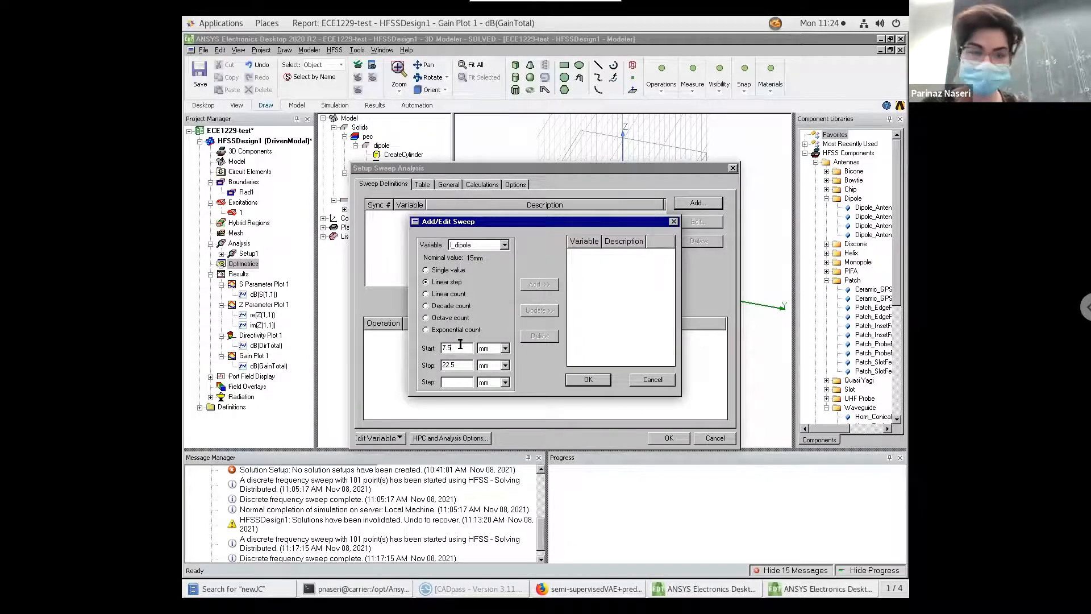
{"action": "key", "text": "BackSpace"}
{"action": "key", "text": "BackSpace"}
{"action": "key", "text": "BackSpace"}
{"action": "type", "text": "1"}
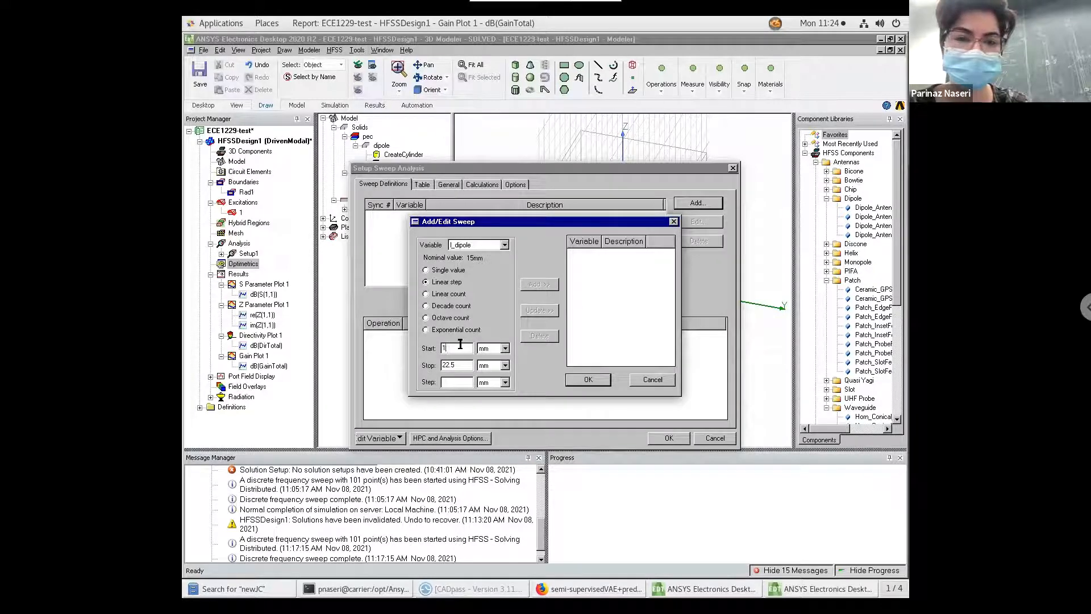
{"action": "type", "text": "2"}
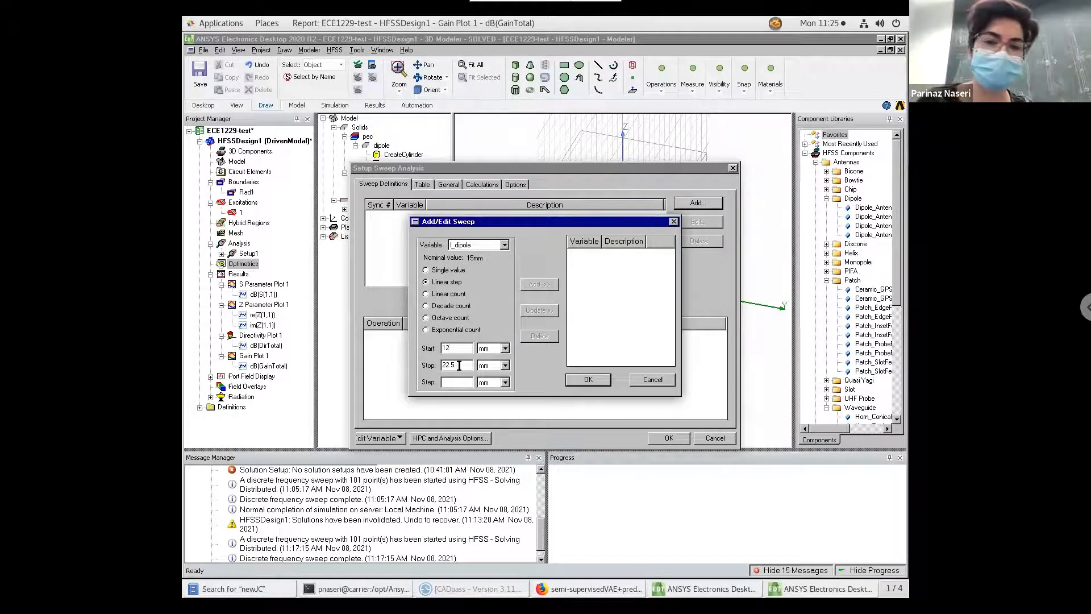
{"action": "left_click_drag", "start_coordinate": [459, 365], "coordinate": [417, 361]}
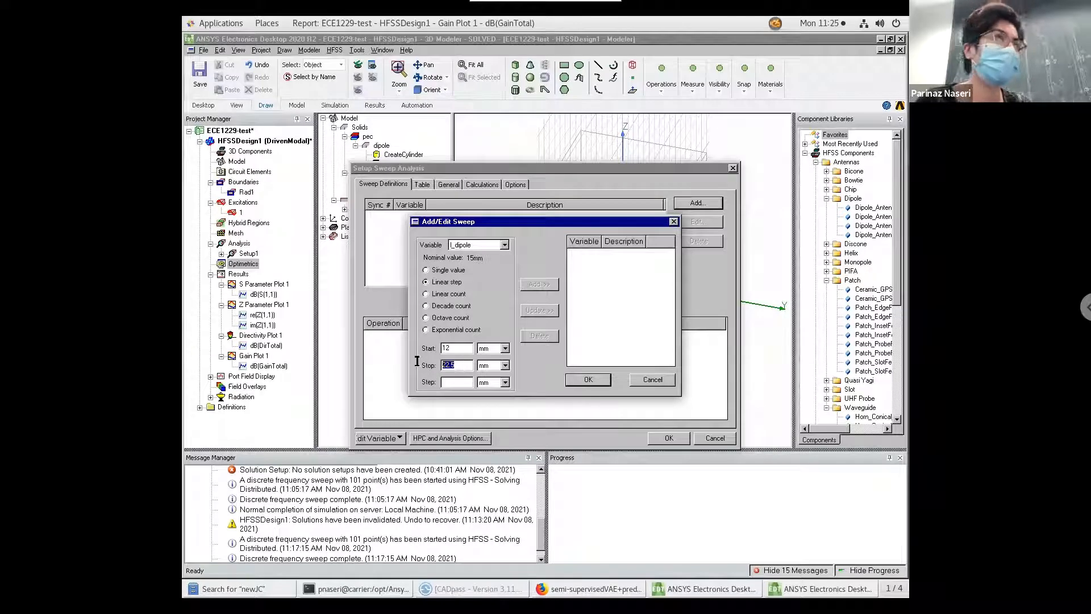
{"action": "type", "text": "15"}
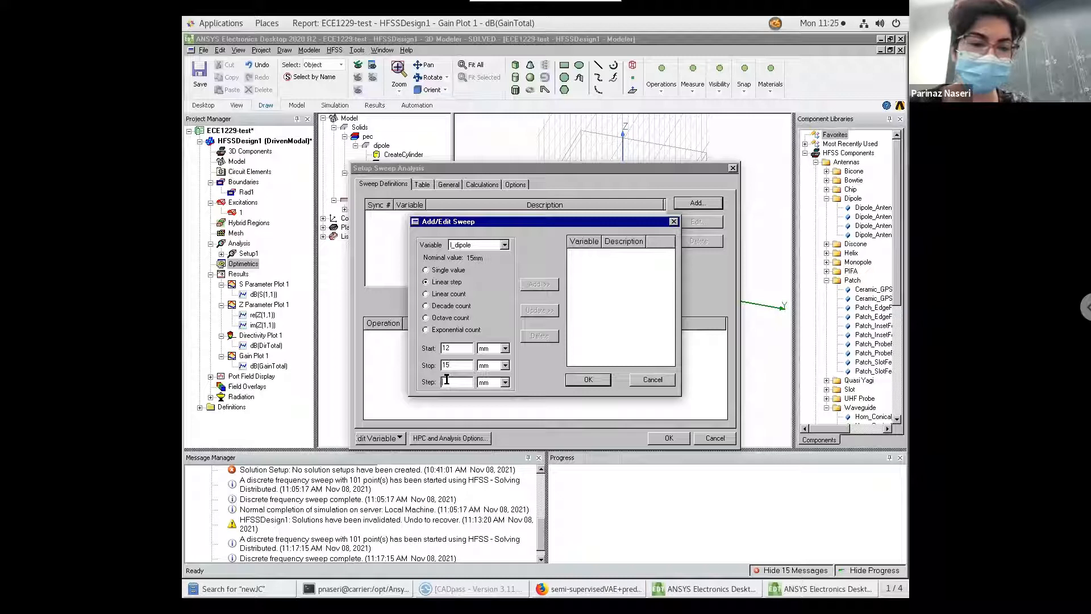
{"action": "type", "text": "1"}
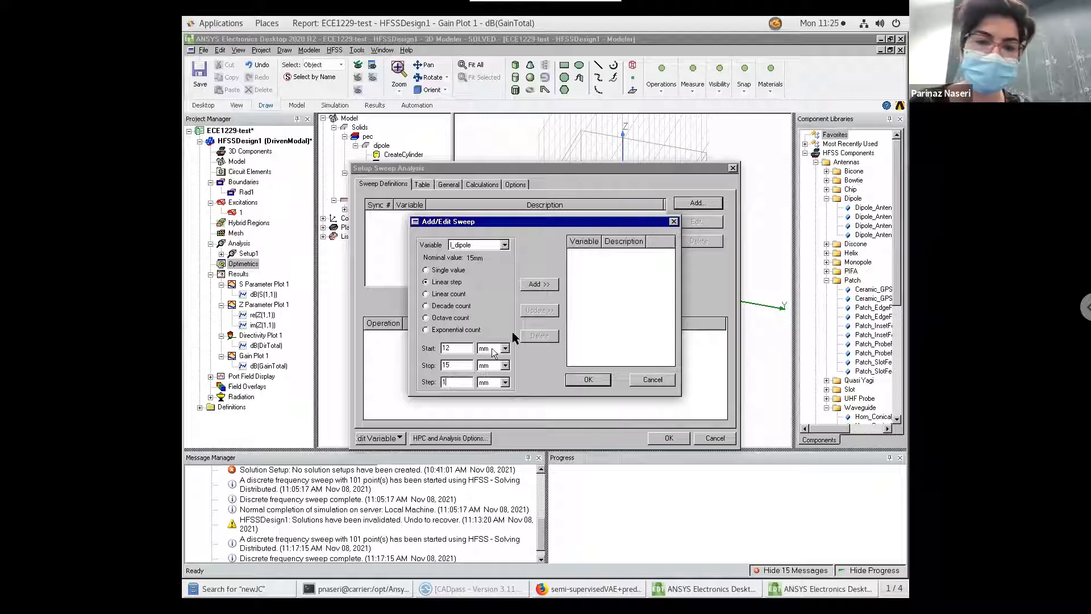
{"action": "left_click", "coordinate": [531, 285]}
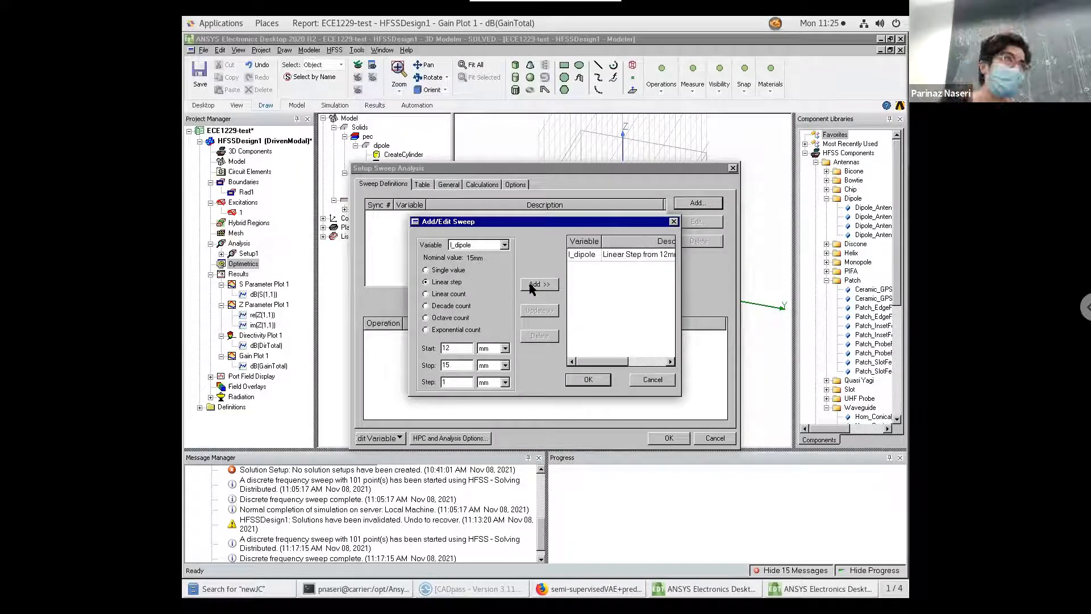
{"action": "left_click", "coordinate": [587, 379]}
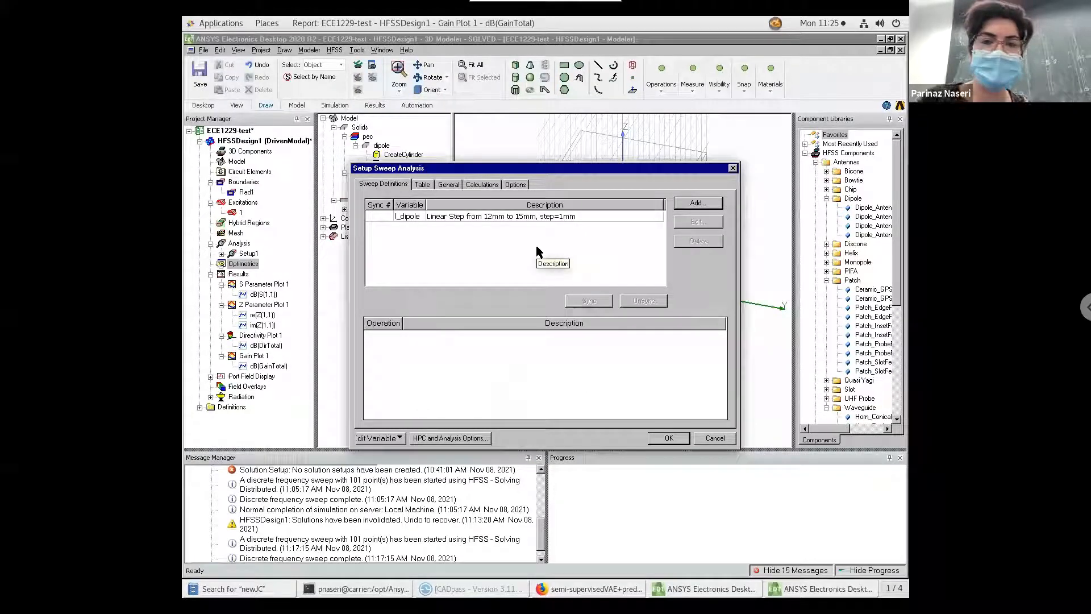
{"action": "left_click", "coordinate": [426, 187]}
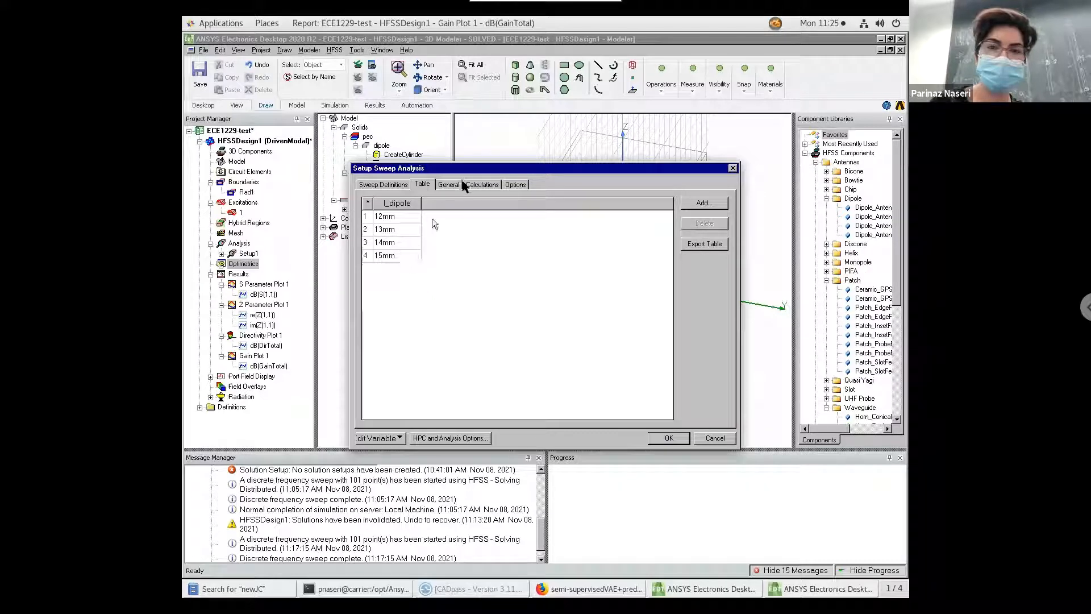
{"action": "left_click", "coordinate": [448, 185]}
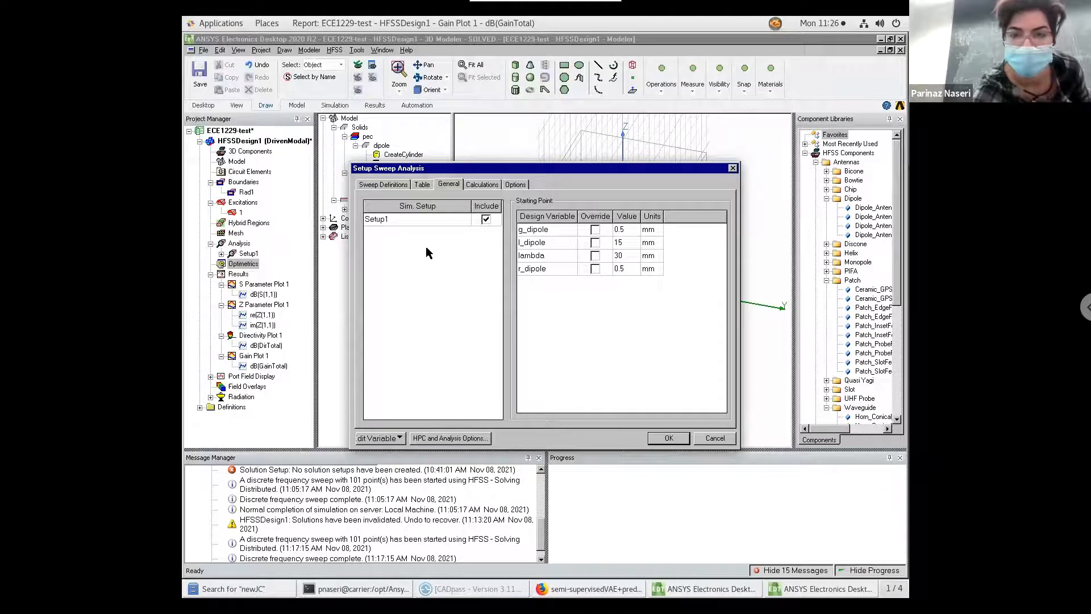
{"action": "left_click", "coordinate": [715, 440]}
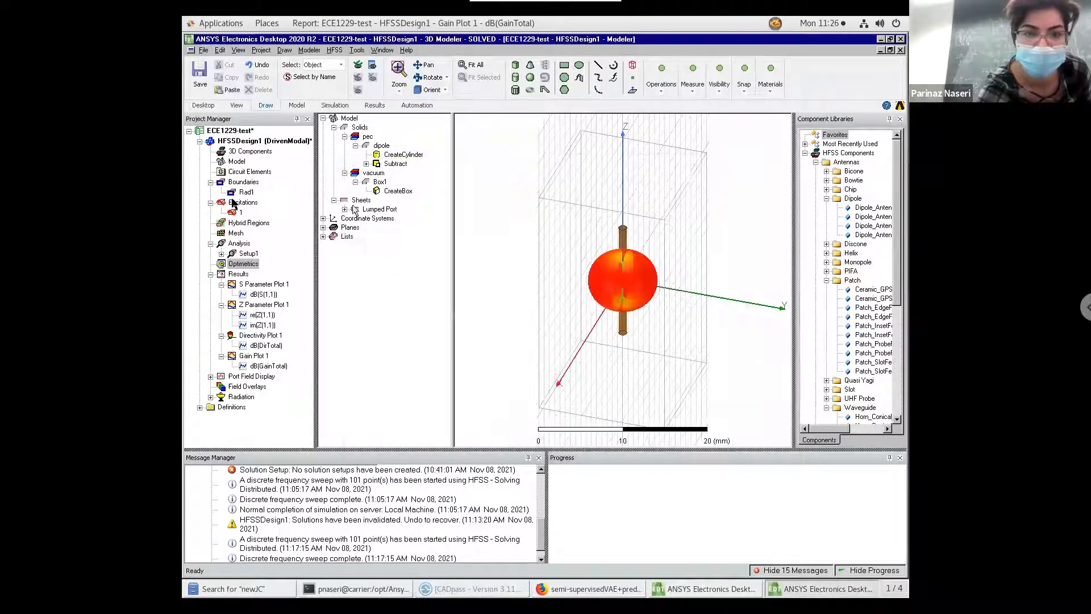
{"action": "right_click", "coordinate": [242, 245]}
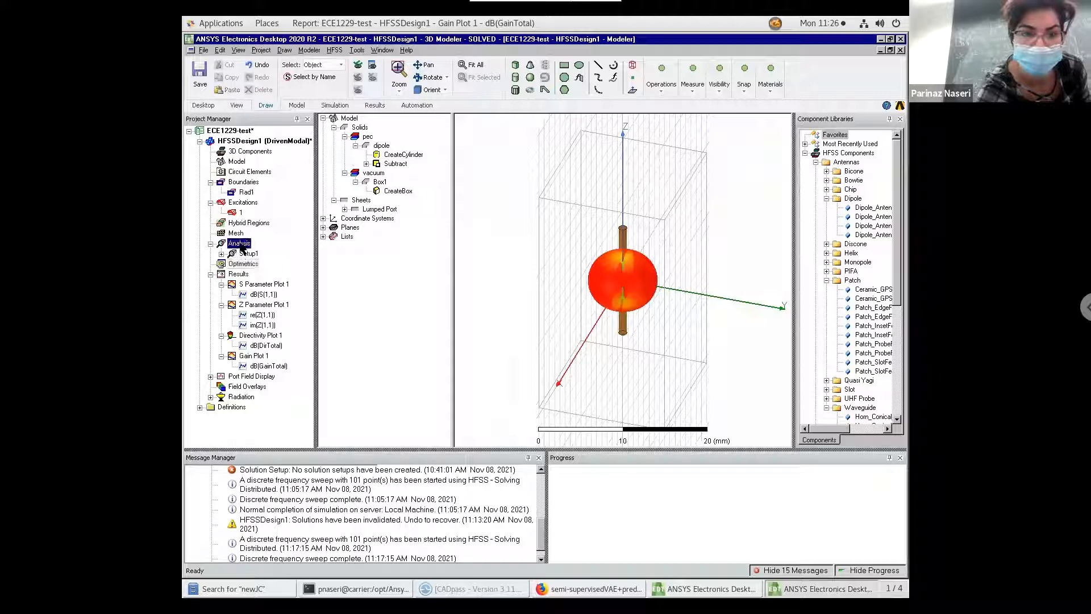
{"action": "mouse_move", "coordinate": [267, 265]}
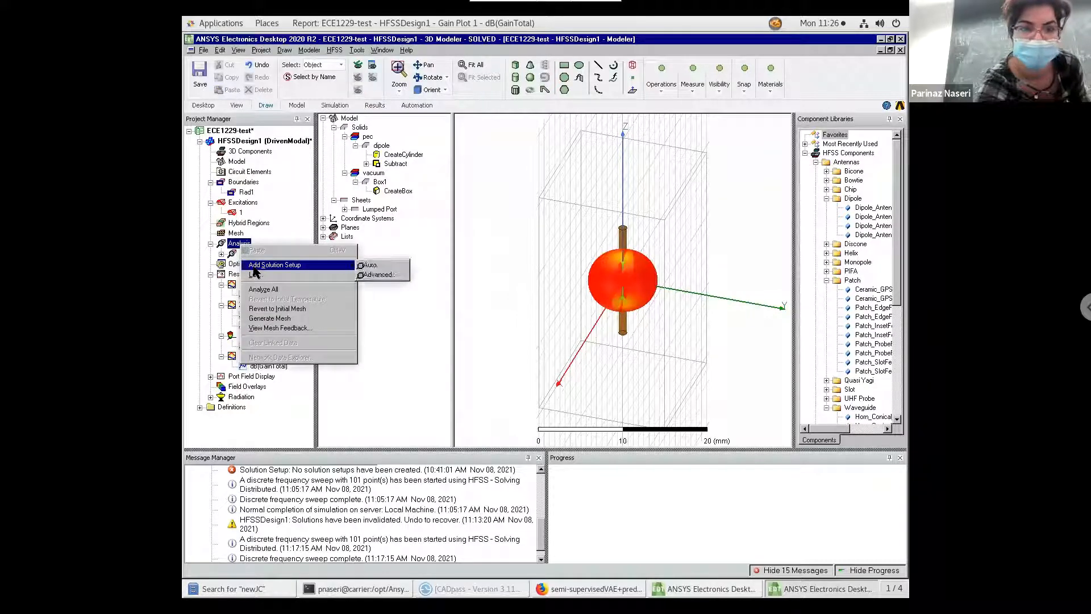
{"action": "left_click", "coordinate": [487, 256]}
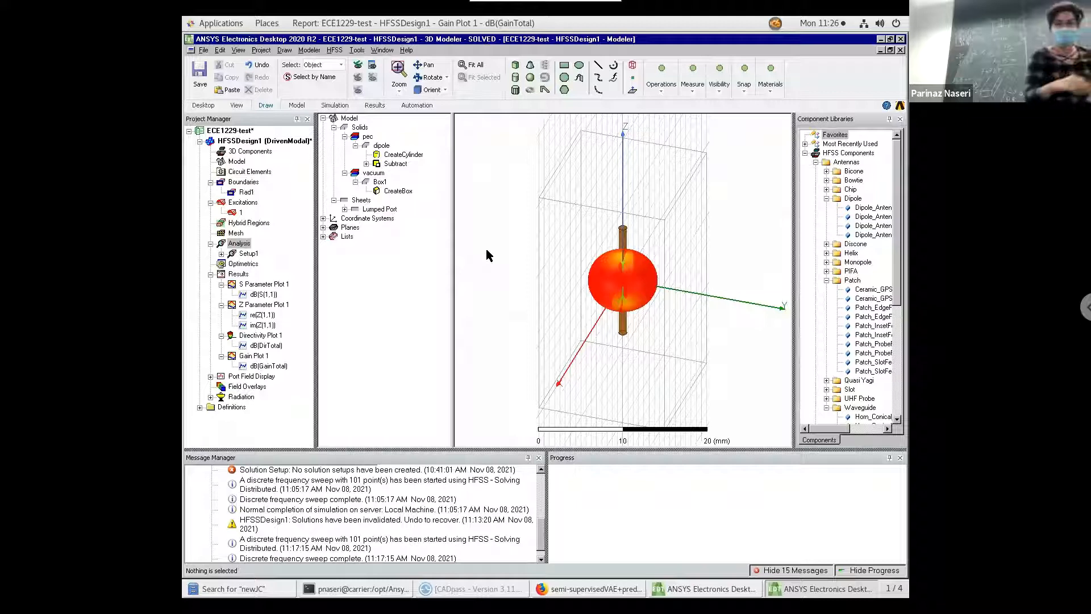
Add a parametric setup under Optimetrics and start a sweep definition for the variable l_dipole.
{"action": "left_click", "coordinate": [233, 265]}
{"action": "right_click", "coordinate": [232, 265]}
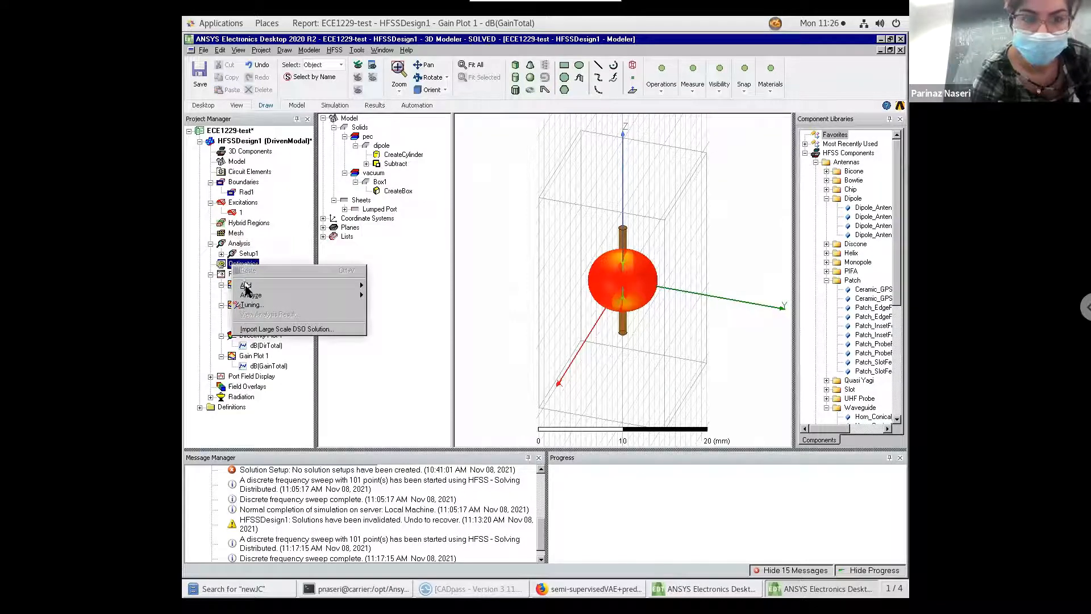
{"action": "mouse_move", "coordinate": [290, 286]}
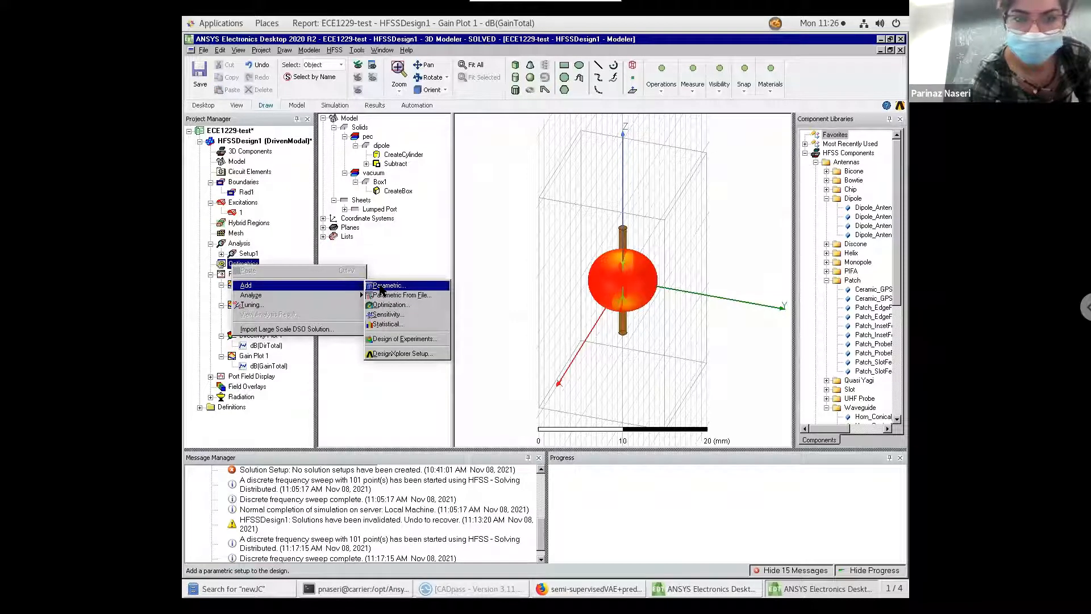
{"action": "left_click", "coordinate": [381, 286]}
{"action": "left_click", "coordinate": [698, 204]}
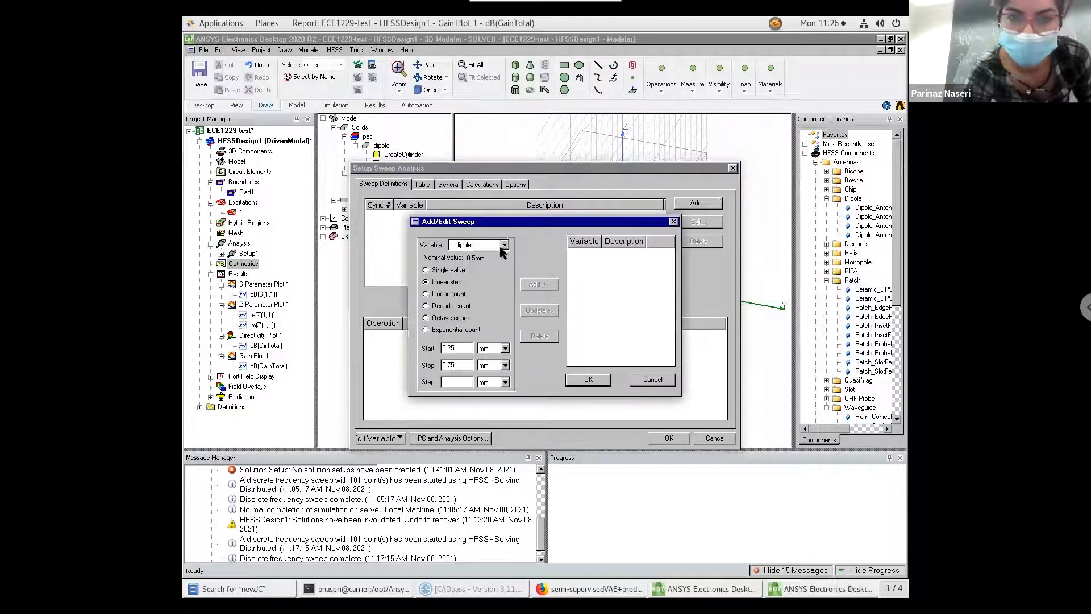
{"action": "left_click", "coordinate": [503, 245]}
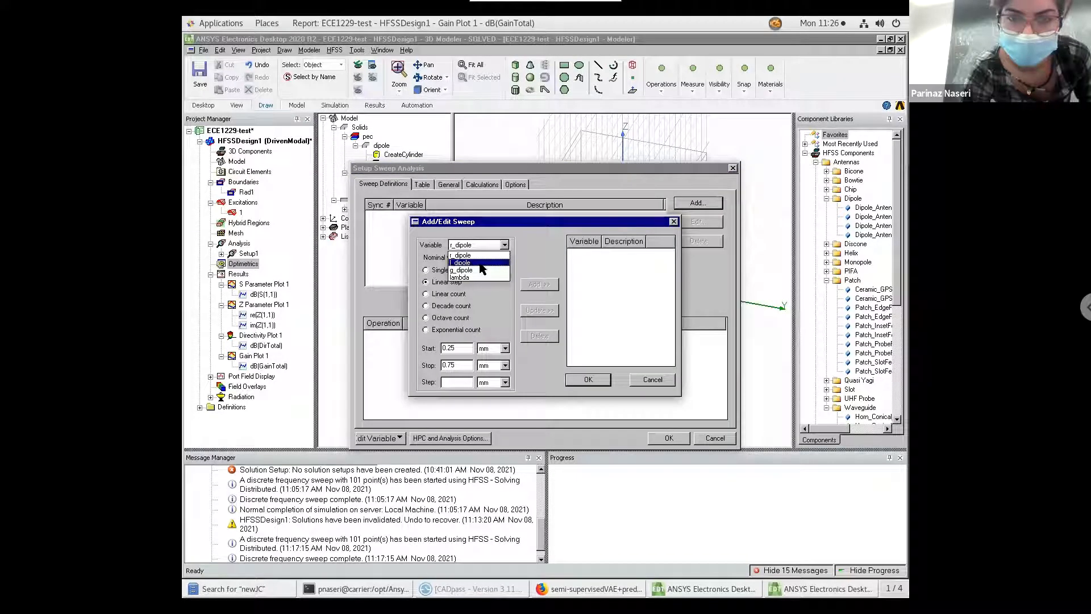
{"action": "left_click", "coordinate": [481, 263]}
Define the l_dipole sweep as a linear step from 12 mm to 15 mm with a 1 mm step.
{"action": "left_click", "coordinate": [456, 350]}
{"action": "key", "text": "BackSpace"}
{"action": "key", "text": "BackSpace"}
{"action": "key", "text": "BackSpace"}
{"action": "type", "text": "12"}
{"action": "key", "text": "BackSpace"}
{"action": "key", "text": "BackSpace"}
{"action": "key", "text": "BackSpace"}
{"action": "key", "text": "BackSpace"}
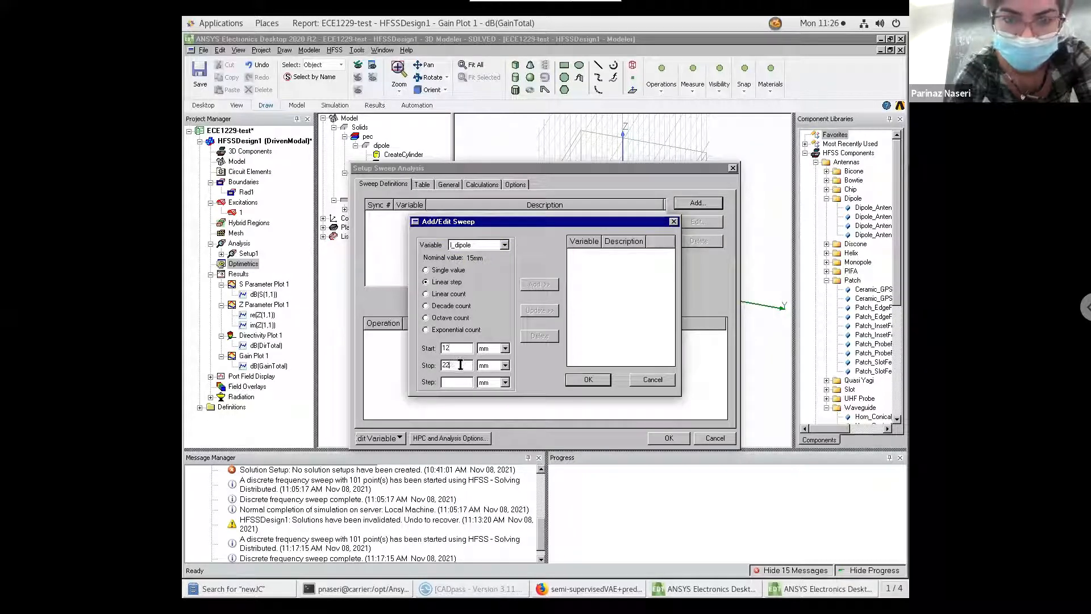
{"action": "type", "text": "15"}
{"action": "left_click", "coordinate": [460, 382]}
{"action": "type", "text": "1"}
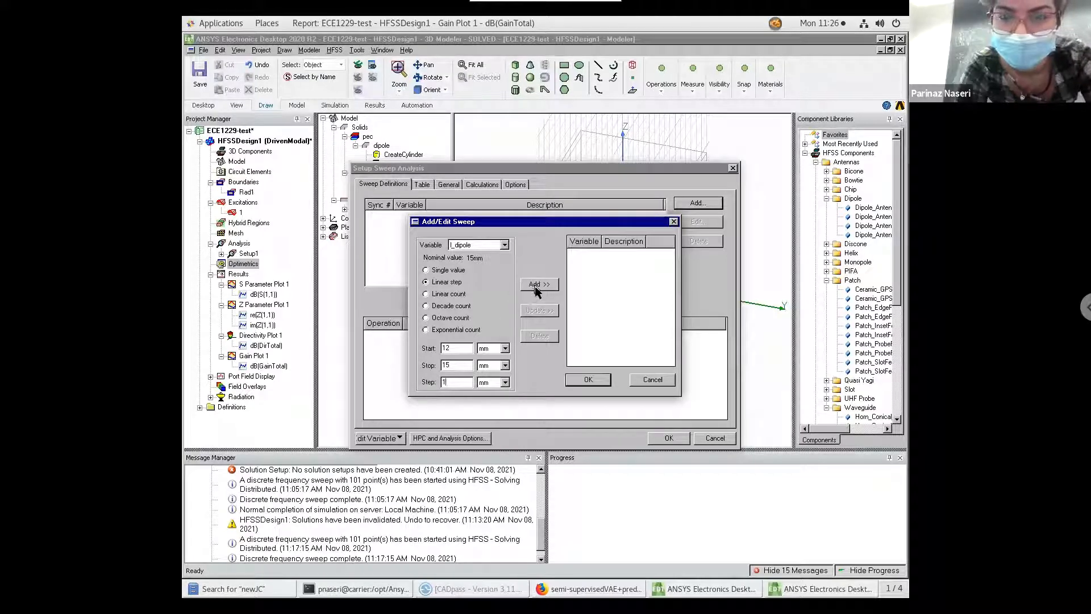
{"action": "left_click", "coordinate": [537, 285]}
{"action": "left_click", "coordinate": [587, 379]}
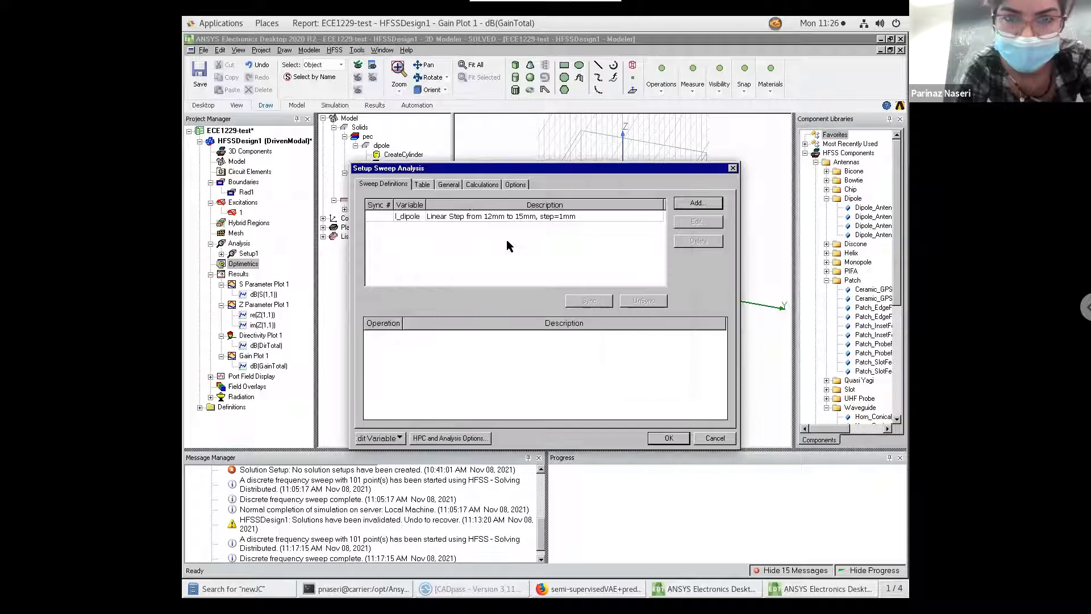
Accept the sweep setup with Setup1 included and run the analysis of the new parametric setup.
{"action": "left_click", "coordinate": [449, 185]}
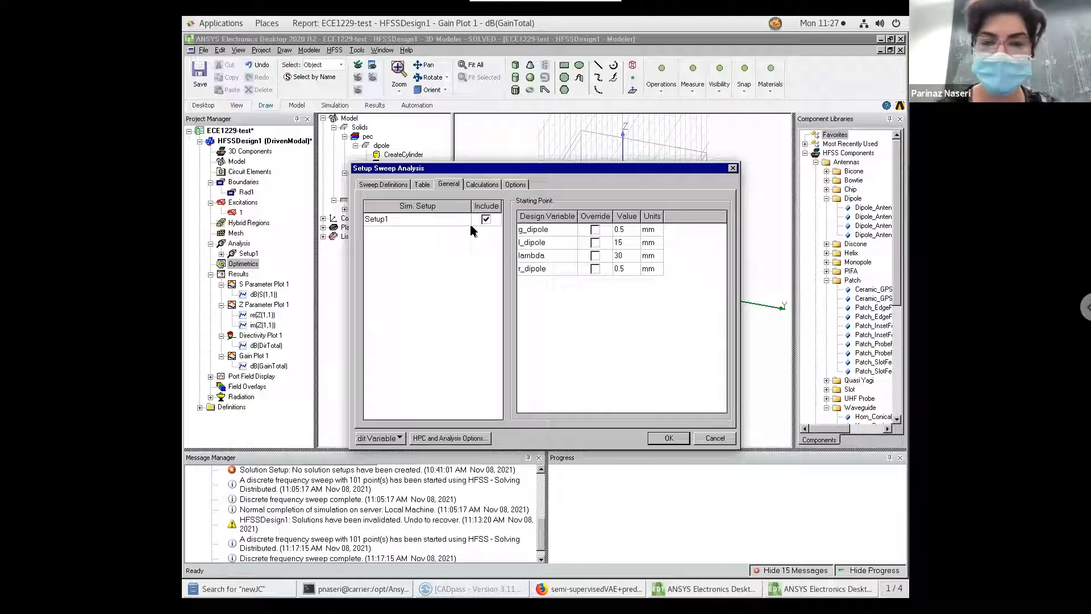
{"action": "left_click", "coordinate": [668, 438]}
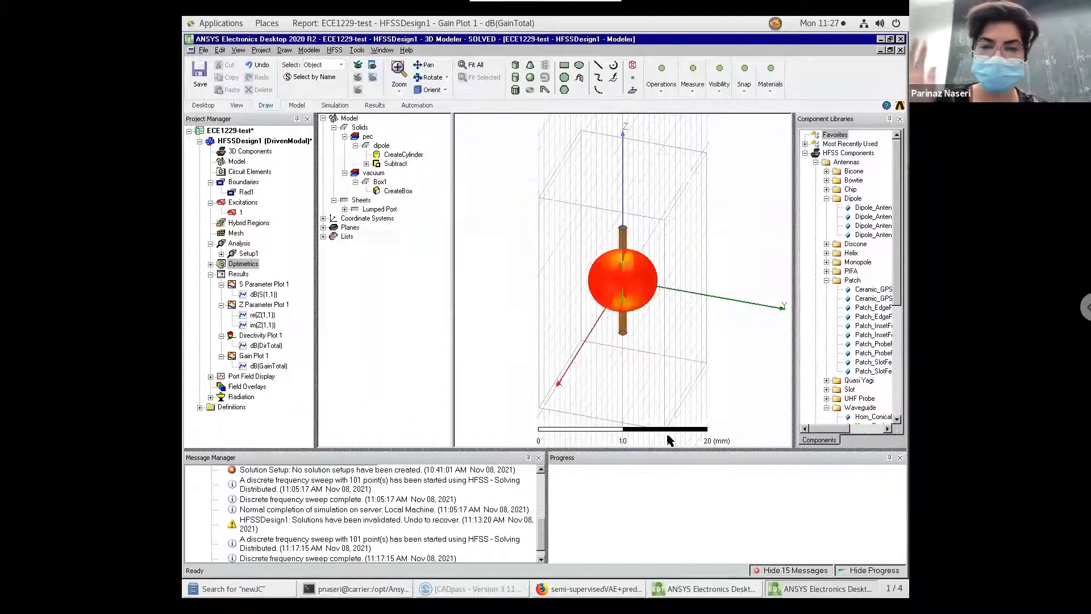
{"action": "left_click", "coordinate": [210, 265]}
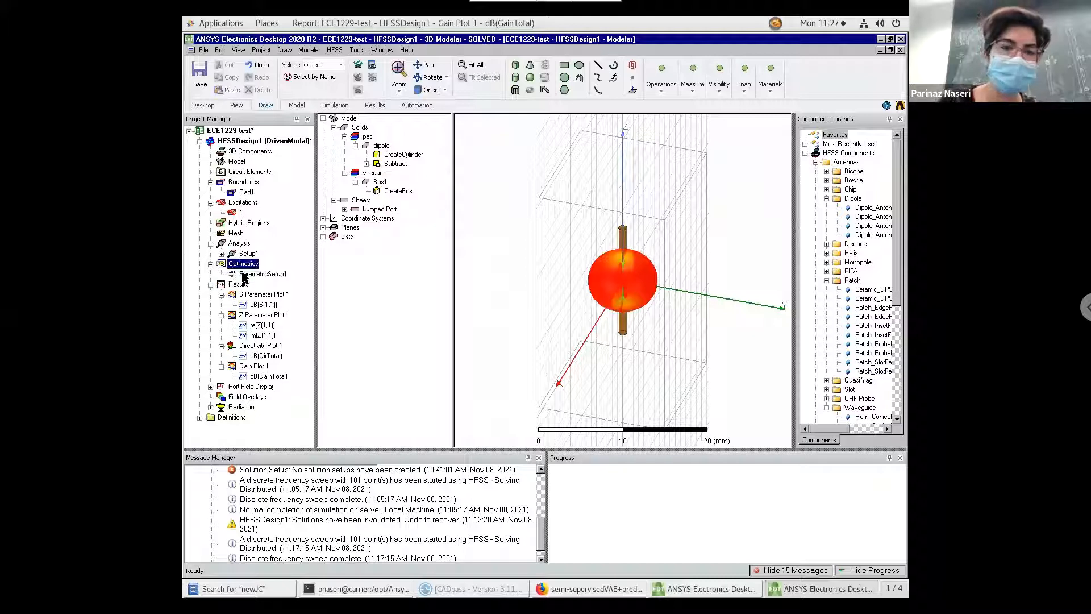
{"action": "left_click", "coordinate": [263, 275]}
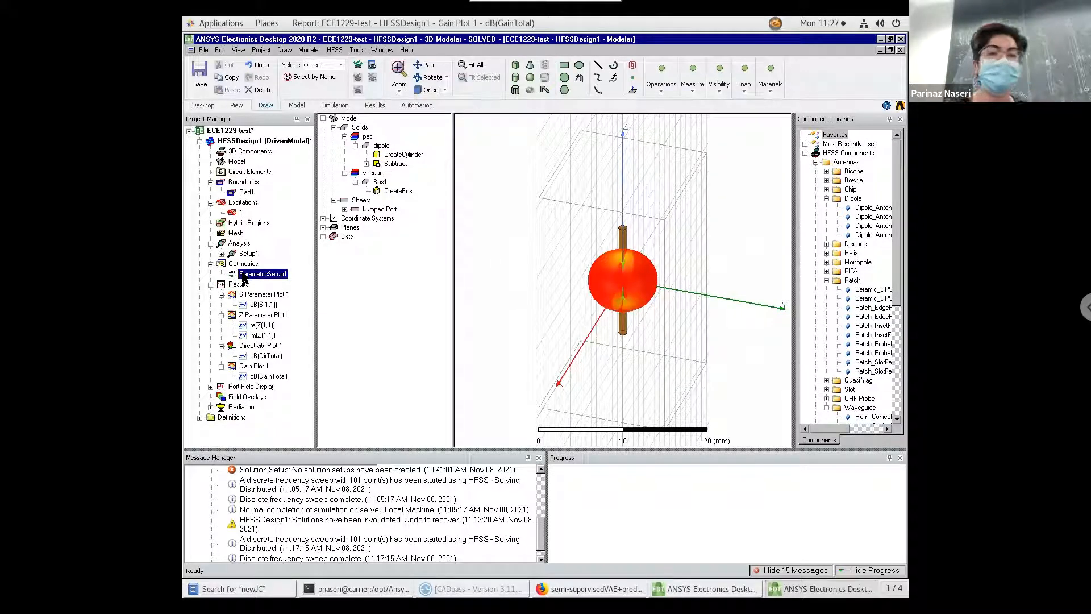
{"action": "right_click", "coordinate": [244, 278]}
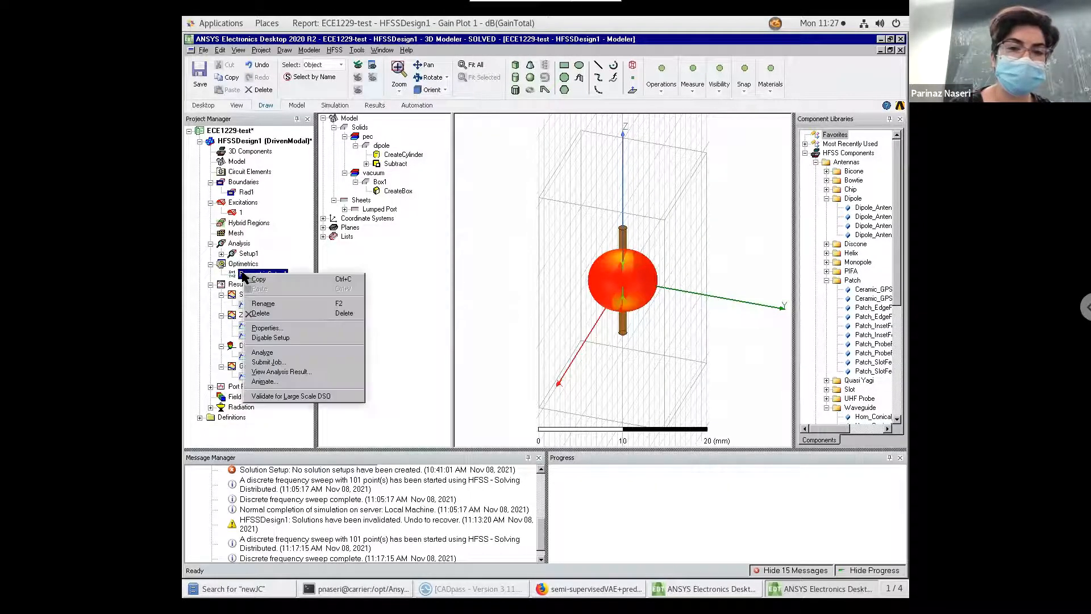
{"action": "left_click", "coordinate": [264, 352]}
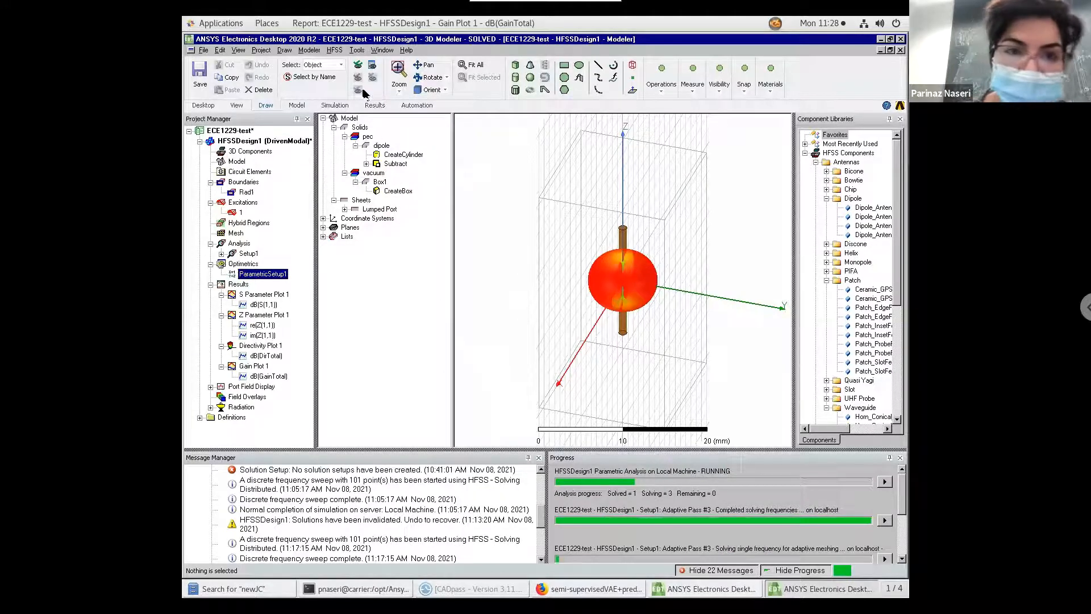
Examine the cores and number of distributed variations in the Local HPC analysis configuration for HFSS, leaving the settings as they are.
{"action": "left_click", "coordinate": [356, 50]}
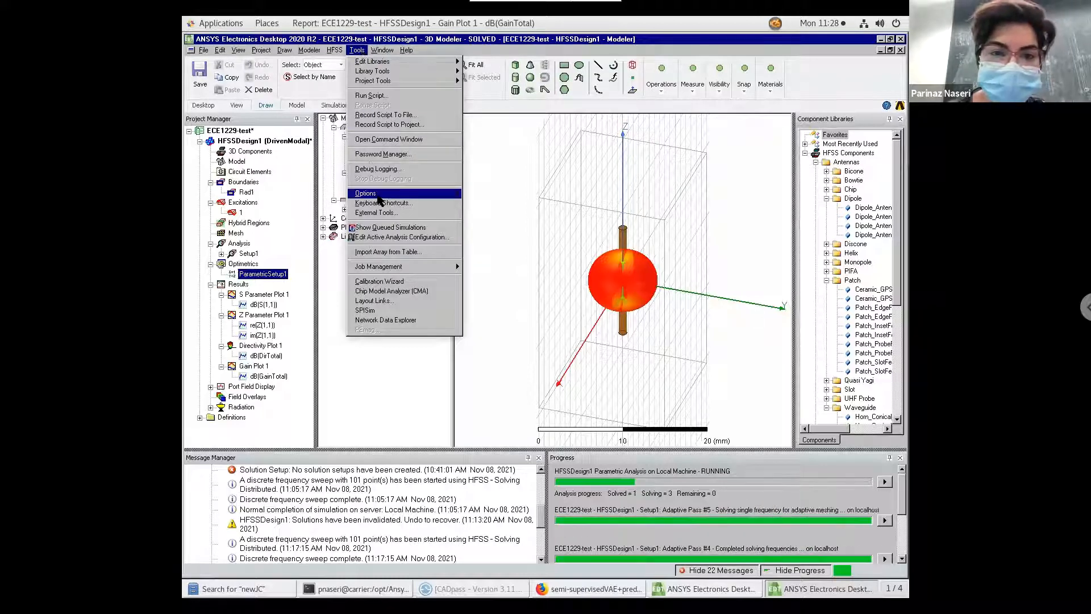
{"action": "mouse_move", "coordinate": [376, 193]}
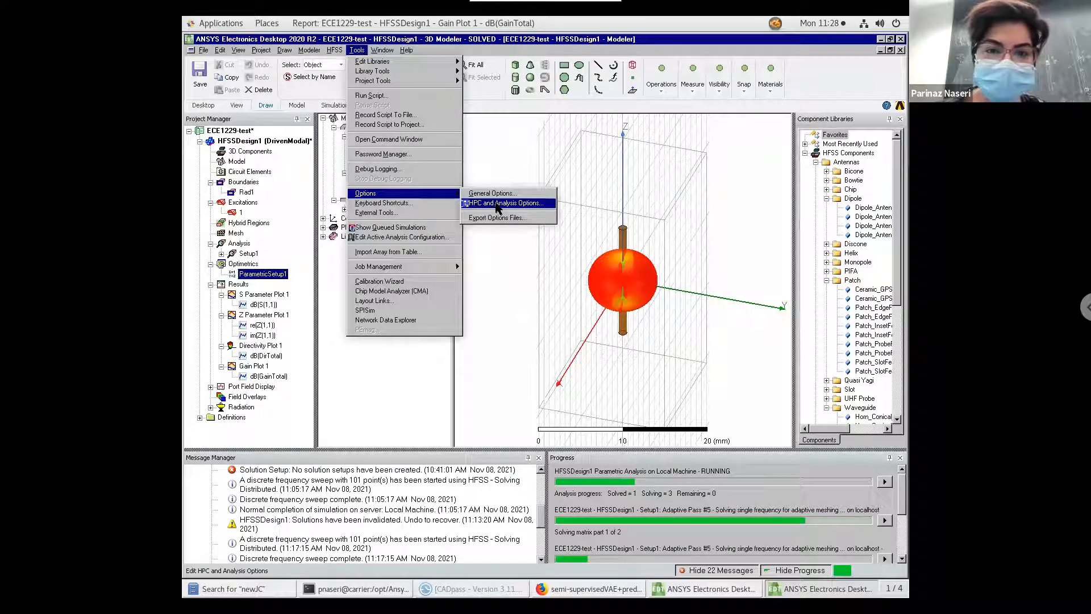
{"action": "left_click", "coordinate": [496, 203]}
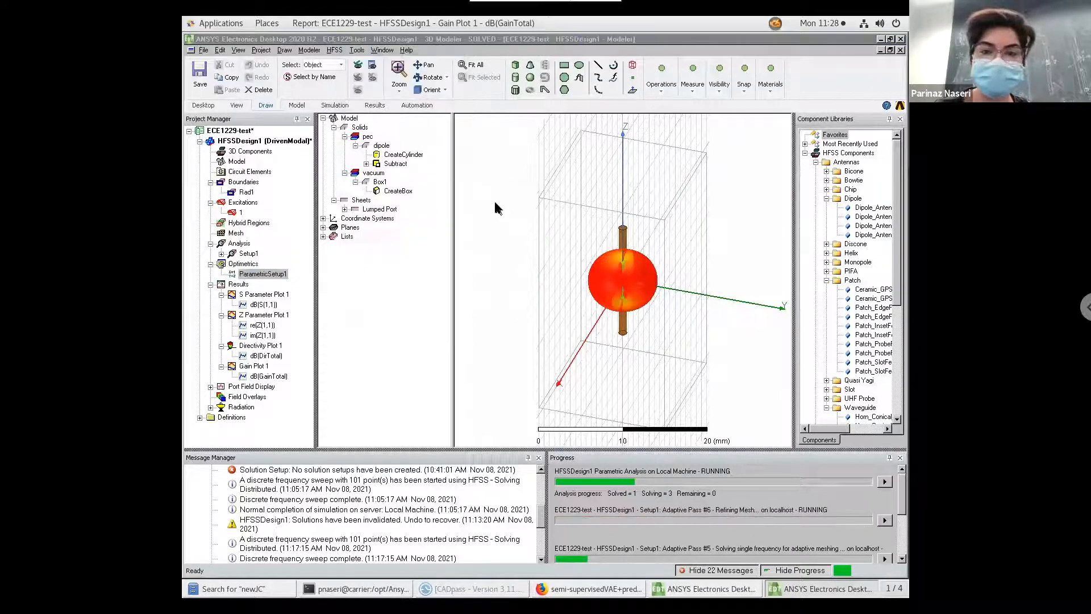
{"action": "left_click", "coordinate": [398, 182]}
{"action": "left_click", "coordinate": [380, 182]}
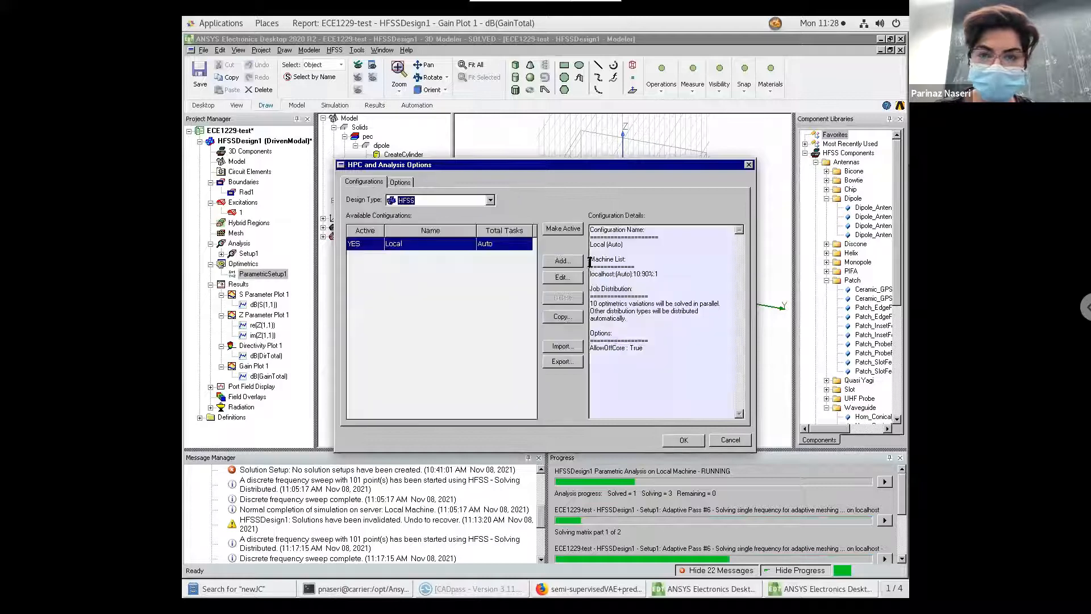
{"action": "left_click", "coordinate": [572, 275]}
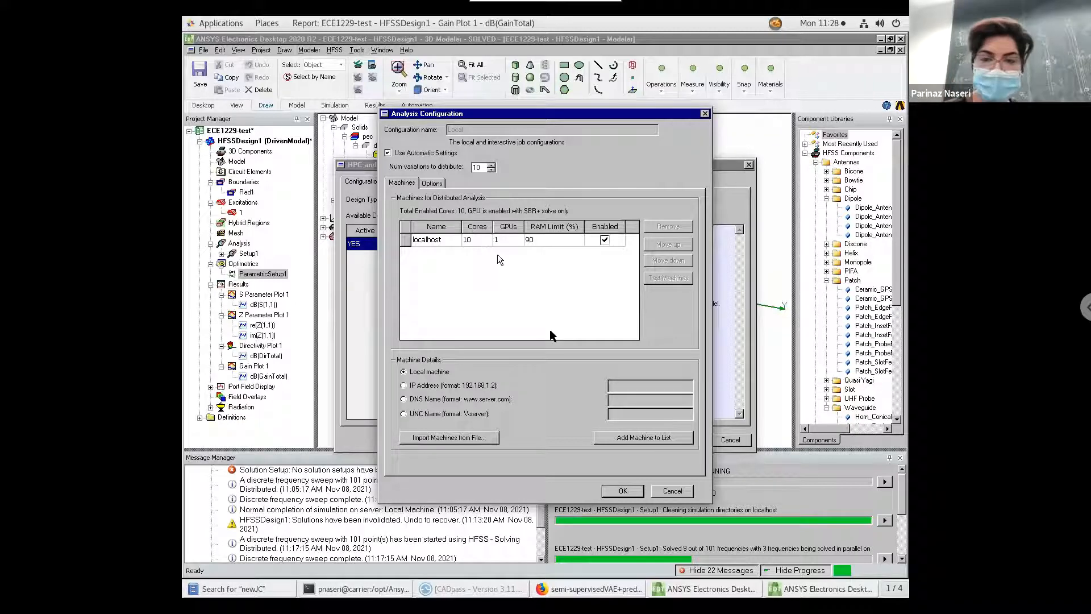
{"action": "left_click", "coordinate": [676, 491]}
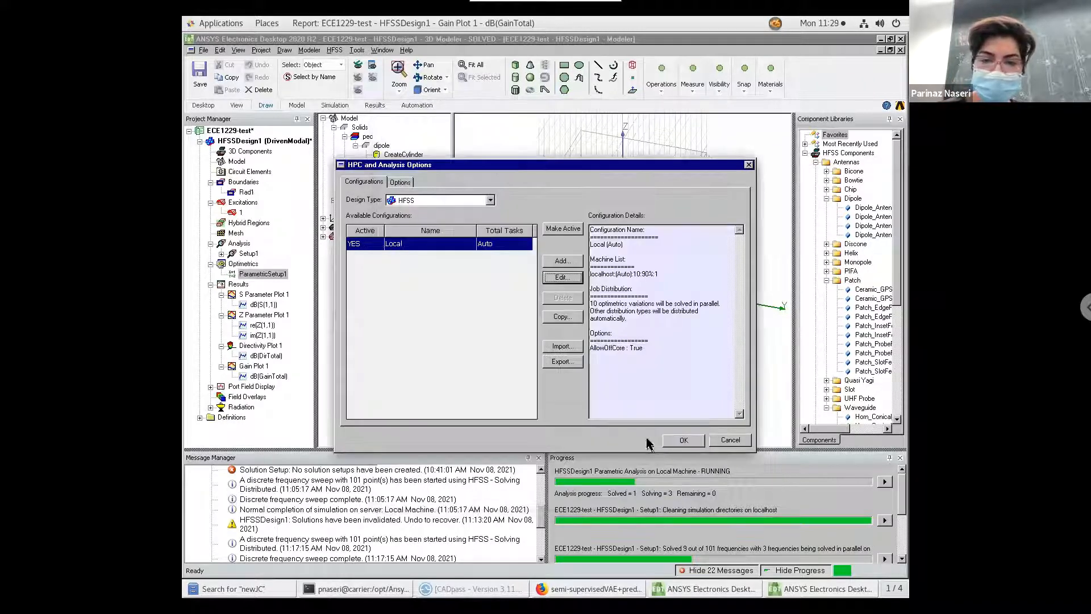
{"action": "left_click", "coordinate": [727, 443]}
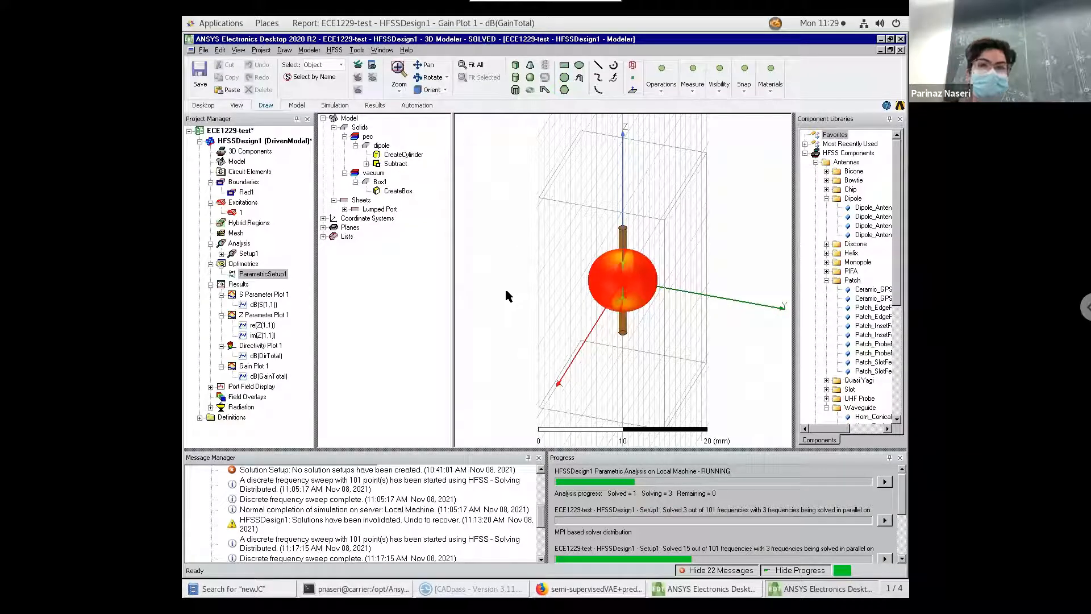
Modify S Parameter Plot 1 so its dB(S(1,1)) trace uses all l_dipole values, and apply the trace.
{"action": "double_click", "coordinate": [234, 297]}
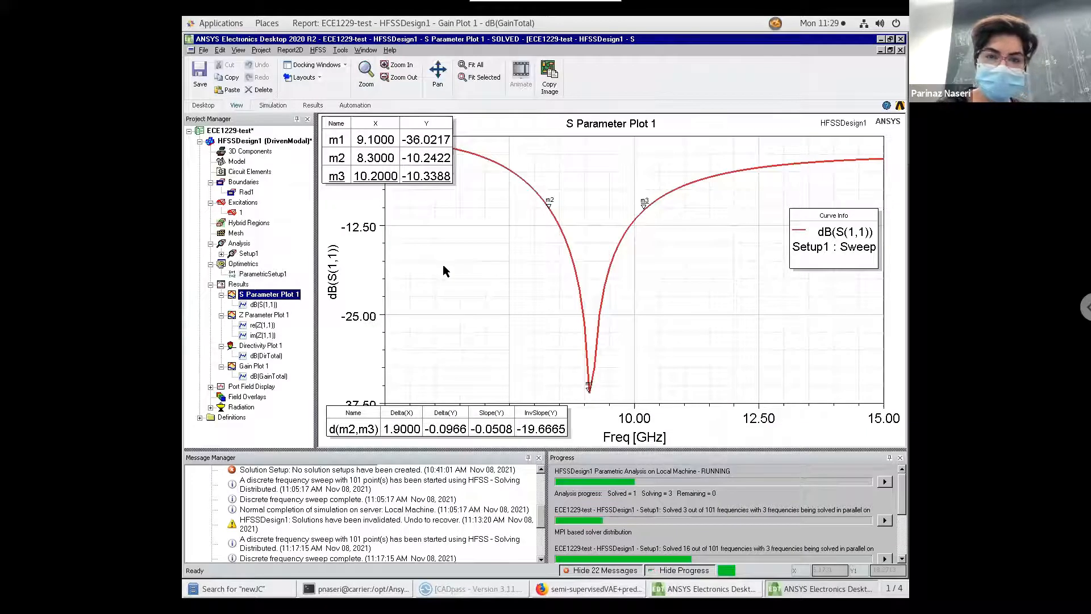
{"action": "right_click", "coordinate": [444, 271]}
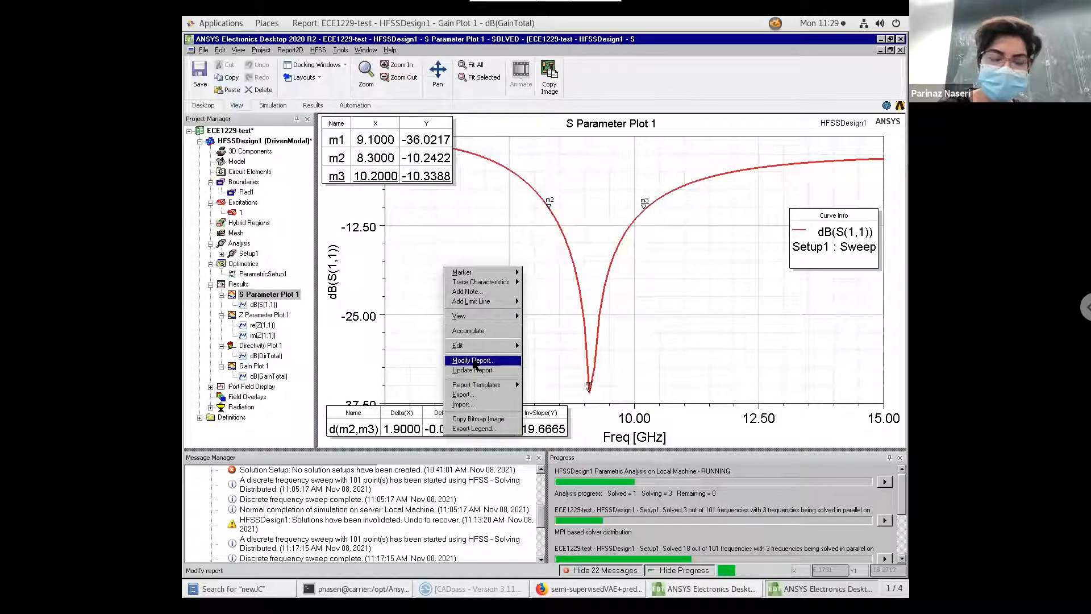
{"action": "left_click", "coordinate": [469, 360]}
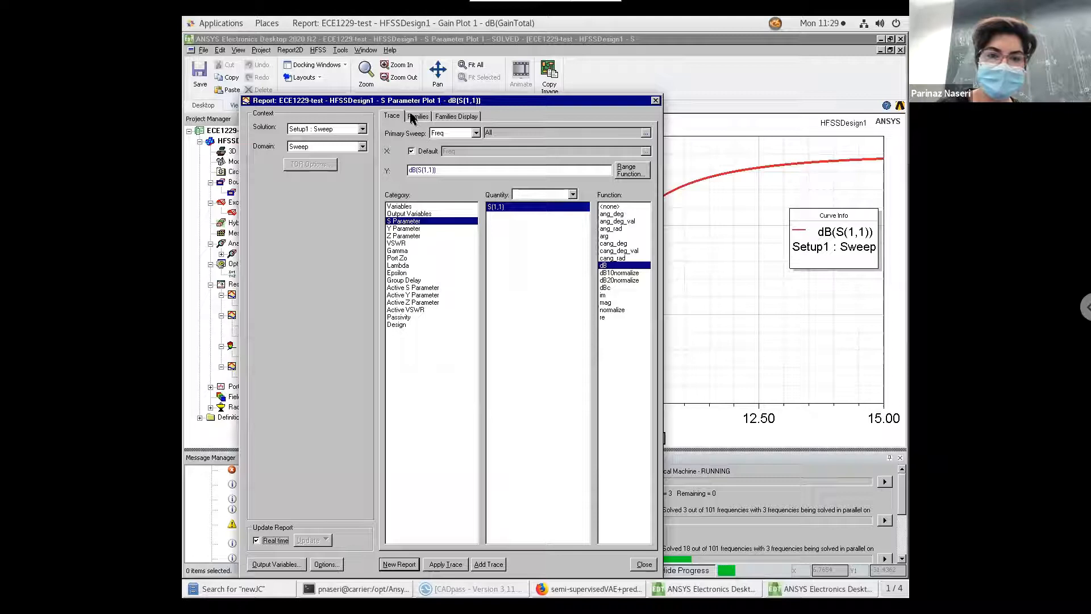
{"action": "left_click", "coordinate": [415, 116]}
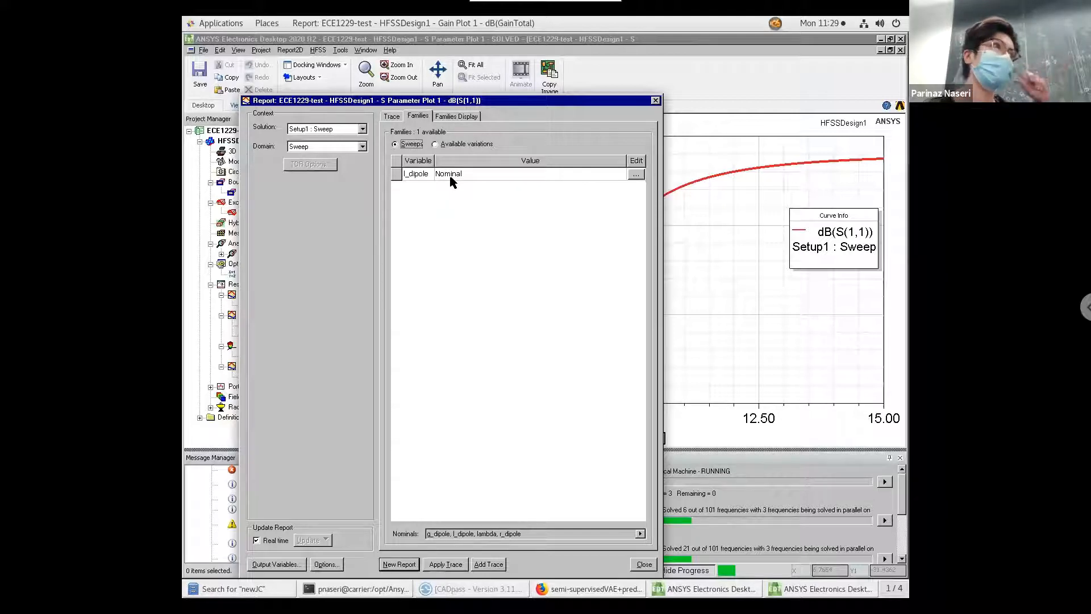
{"action": "left_click", "coordinate": [641, 174]}
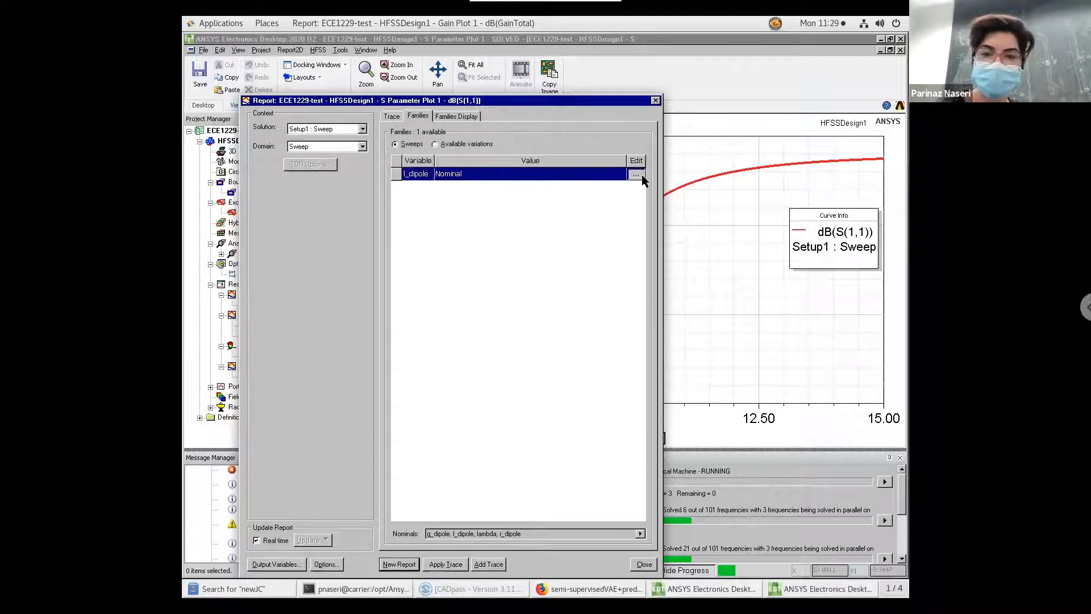
{"action": "left_click", "coordinate": [654, 179]}
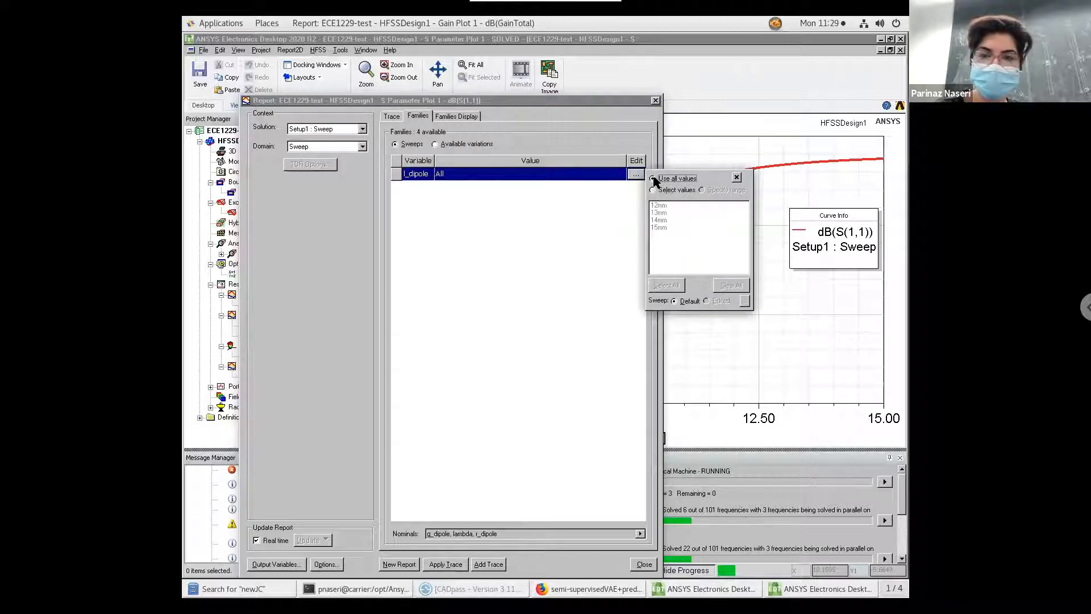
{"action": "left_click", "coordinate": [551, 315]}
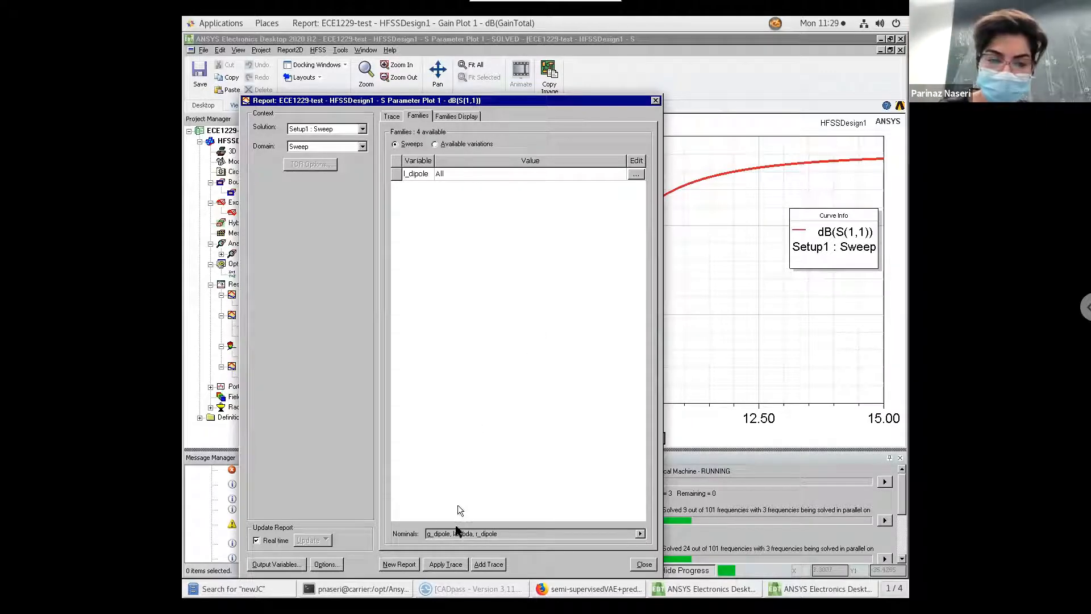
{"action": "left_click", "coordinate": [455, 565]}
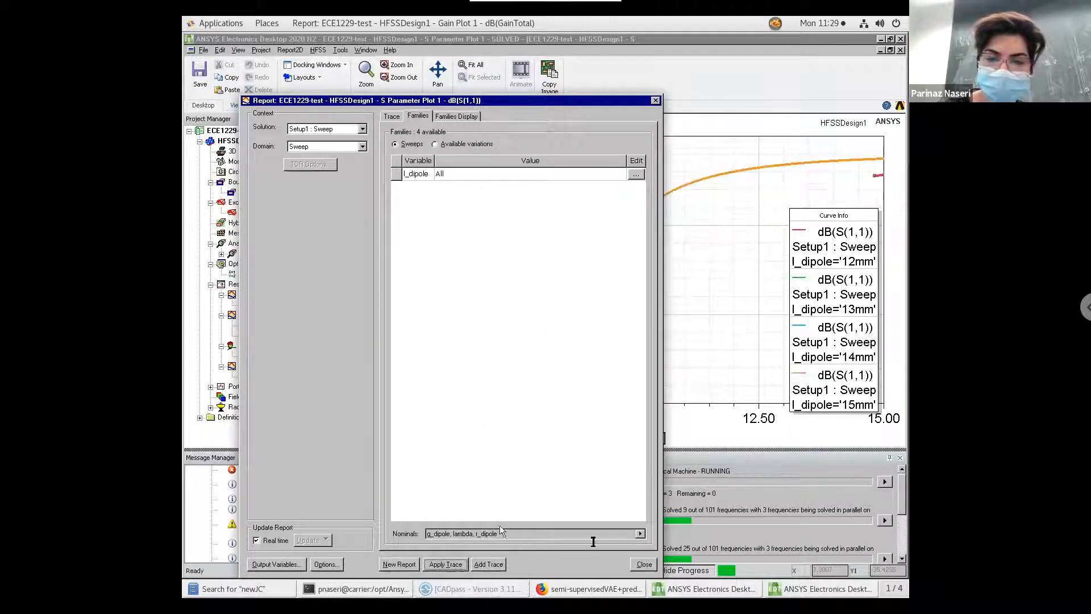
{"action": "left_click", "coordinate": [644, 565]}
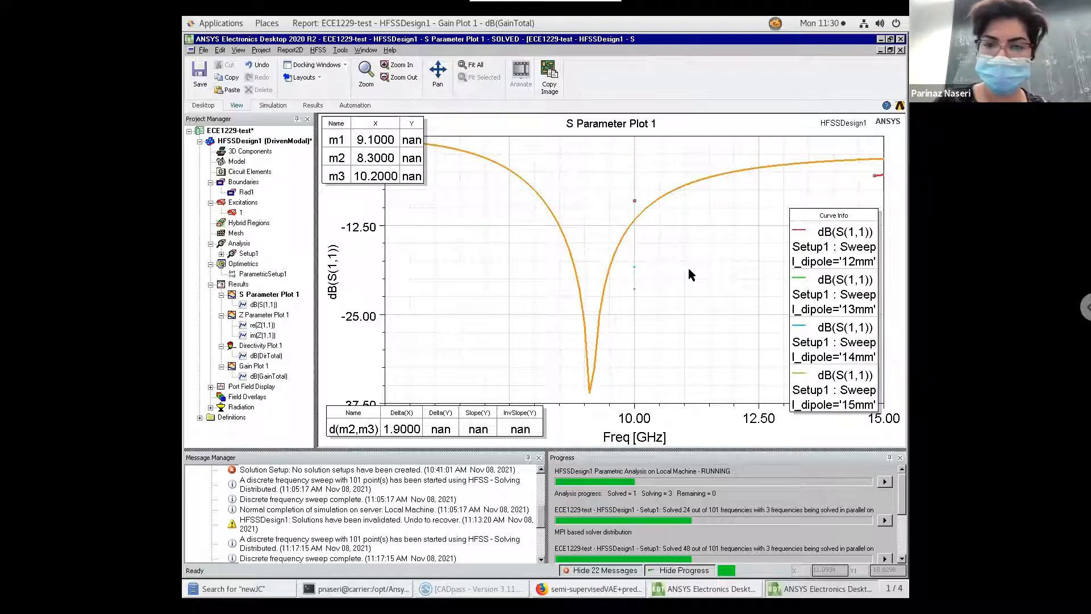
Update S Parameter Plot 1 repeatedly during the running parametric analysis to load newly solved l_dipole variations.
{"action": "right_click", "coordinate": [689, 274]}
{"action": "left_click", "coordinate": [706, 375]}
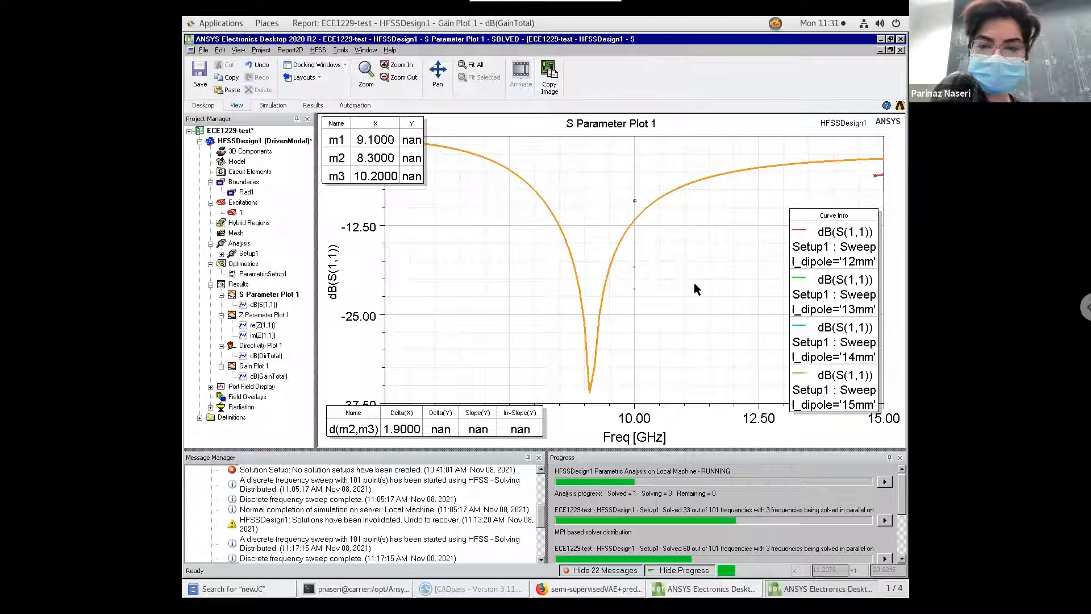
{"action": "right_click", "coordinate": [695, 284]}
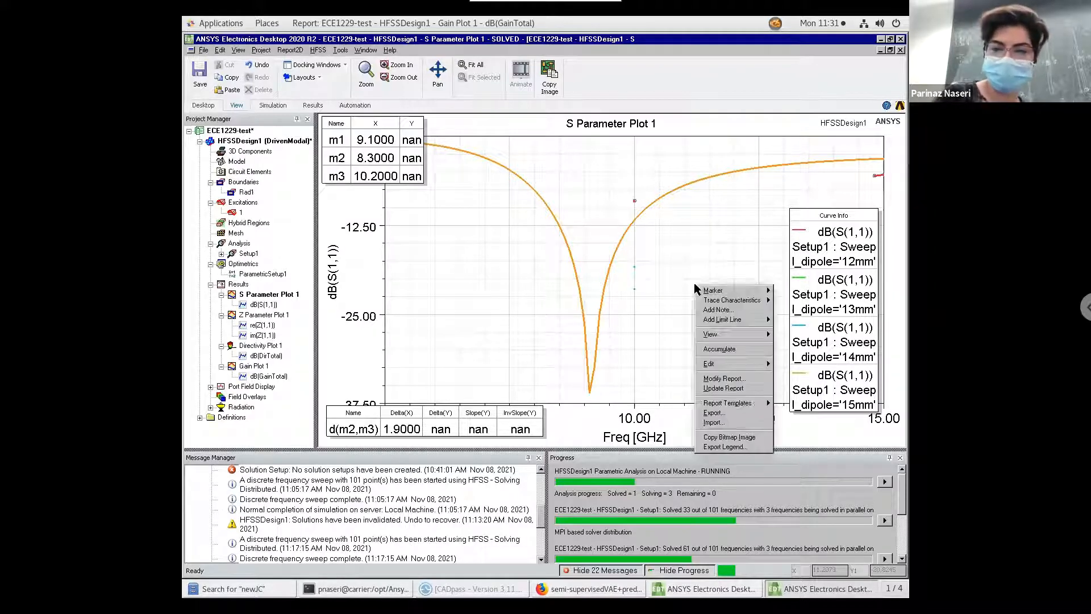
{"action": "left_click", "coordinate": [720, 389]}
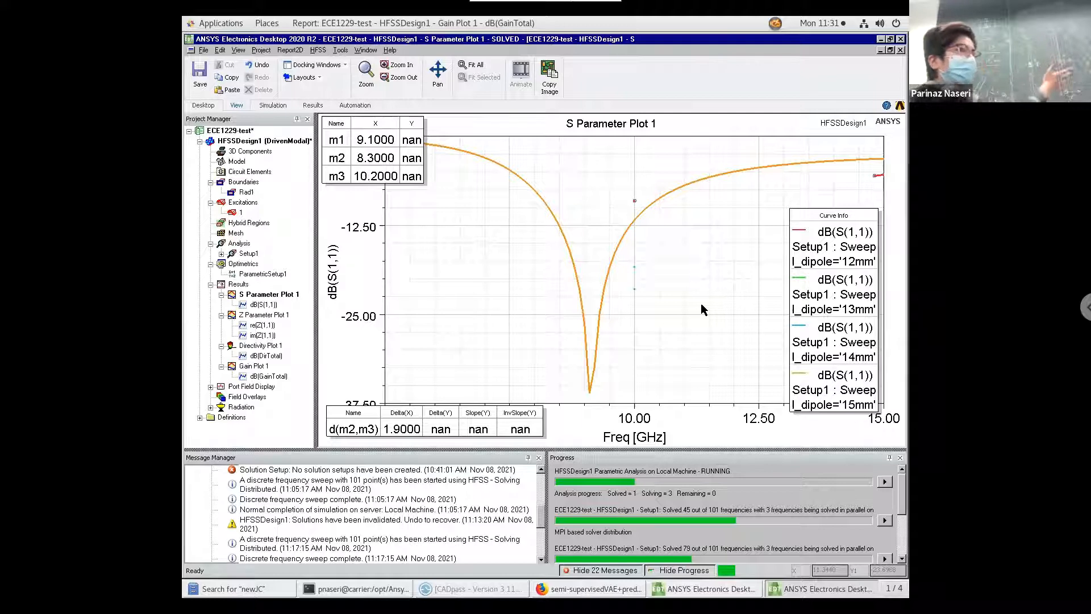
{"action": "right_click", "coordinate": [662, 278]}
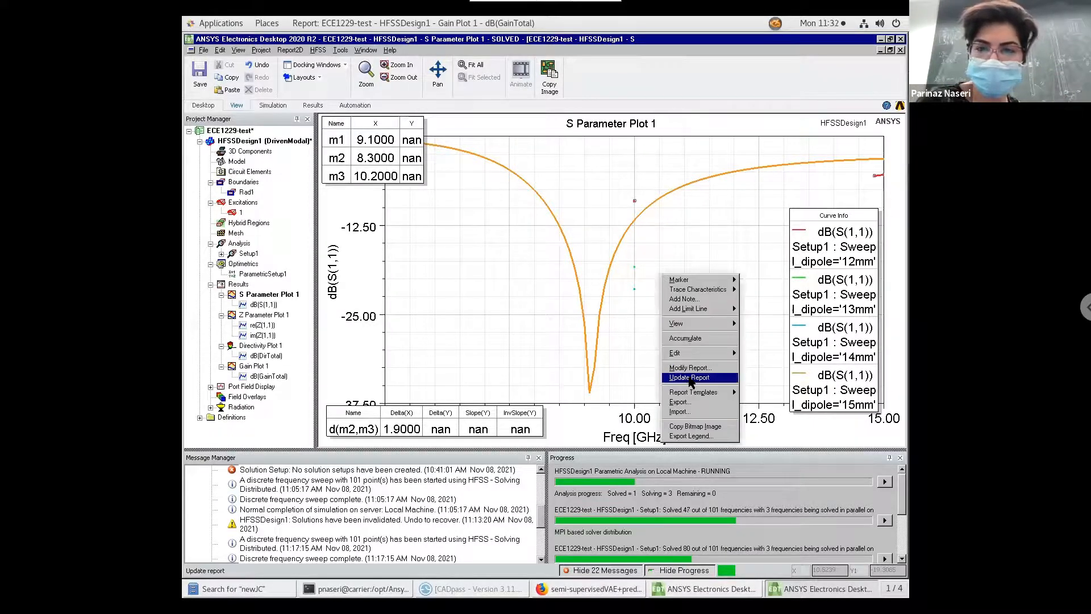
{"action": "left_click", "coordinate": [689, 379]}
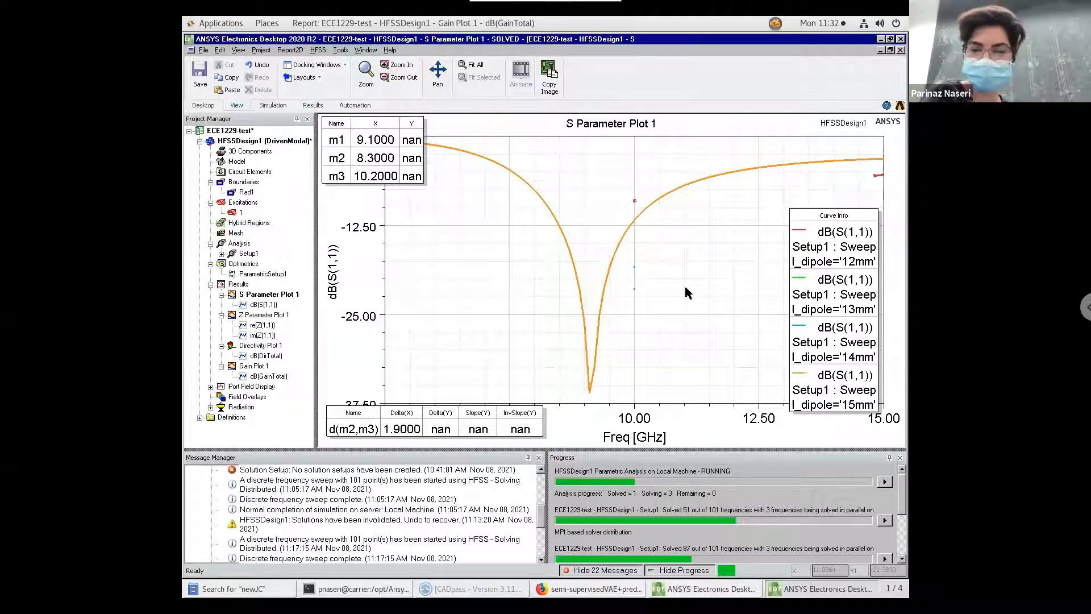
{"action": "right_click", "coordinate": [686, 291]}
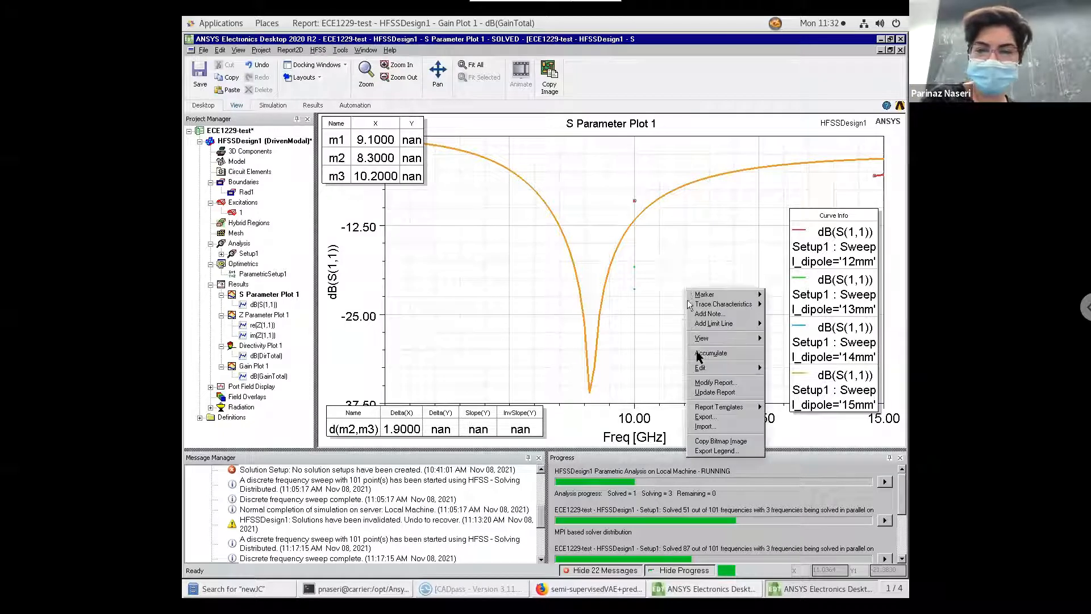
{"action": "left_click", "coordinate": [714, 392]}
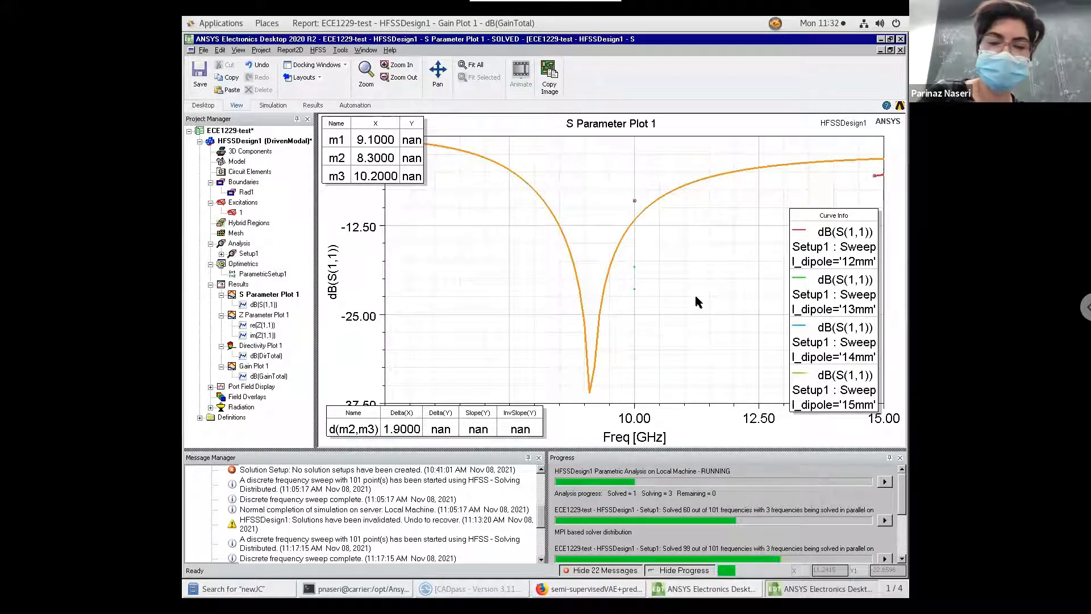
{"action": "right_click", "coordinate": [698, 302]}
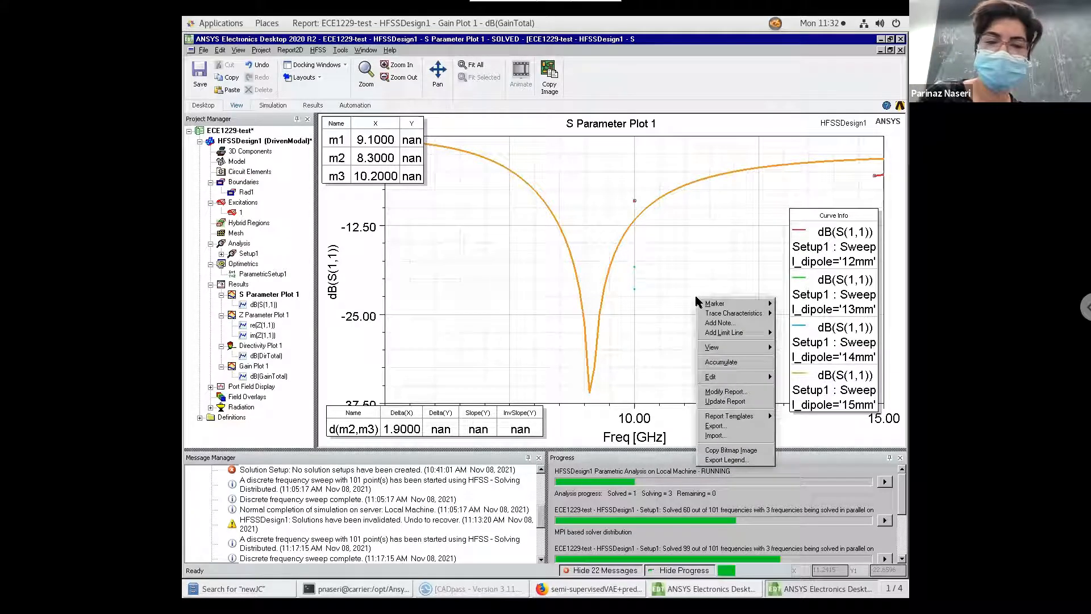
{"action": "left_click", "coordinate": [715, 401]}
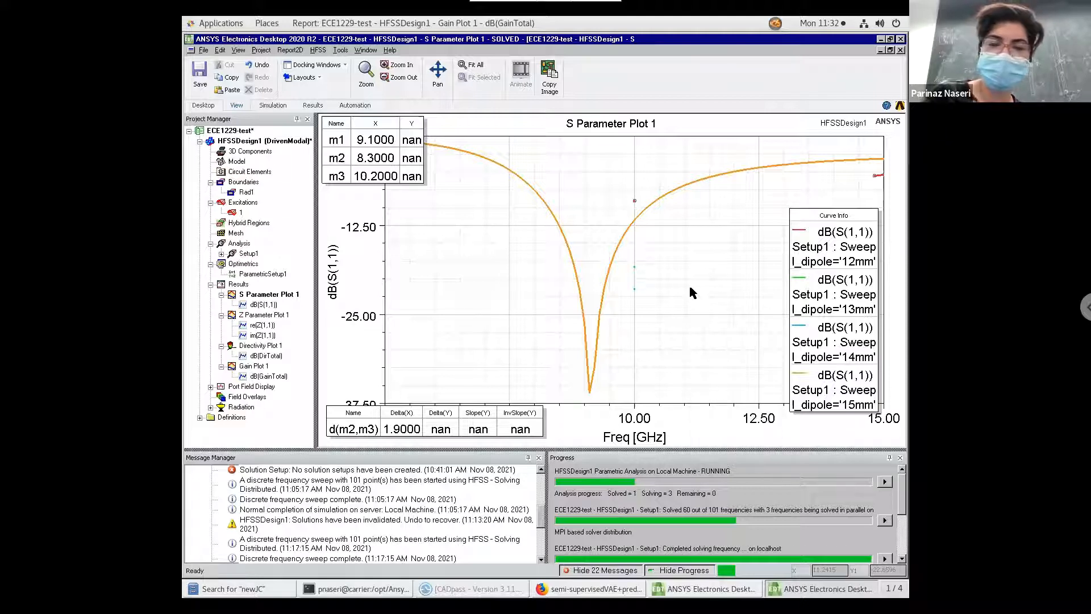
{"action": "right_click", "coordinate": [517, 244]}
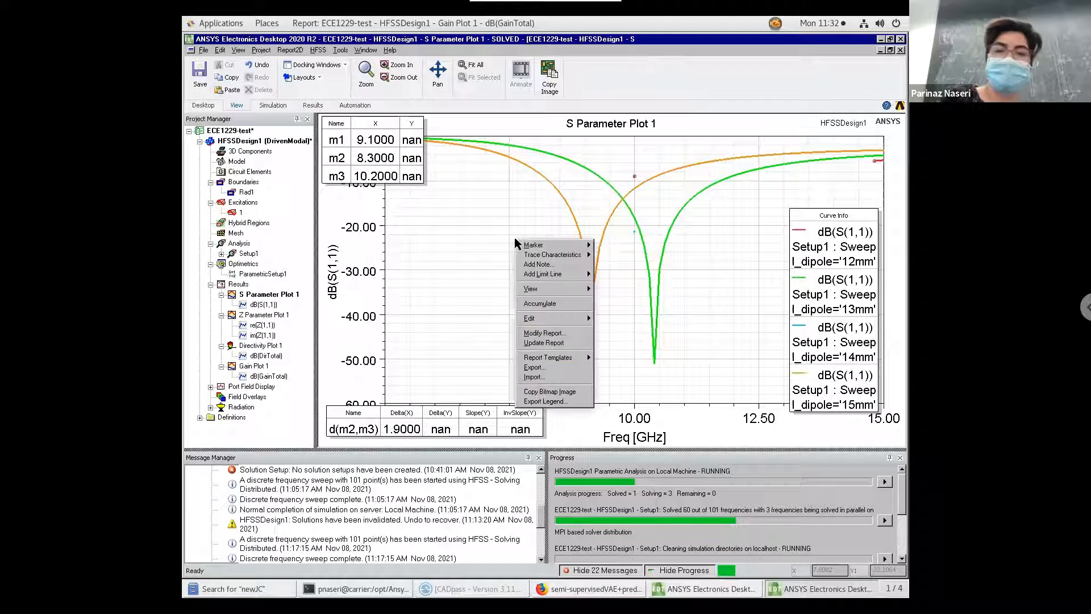
{"action": "left_click", "coordinate": [712, 287]}
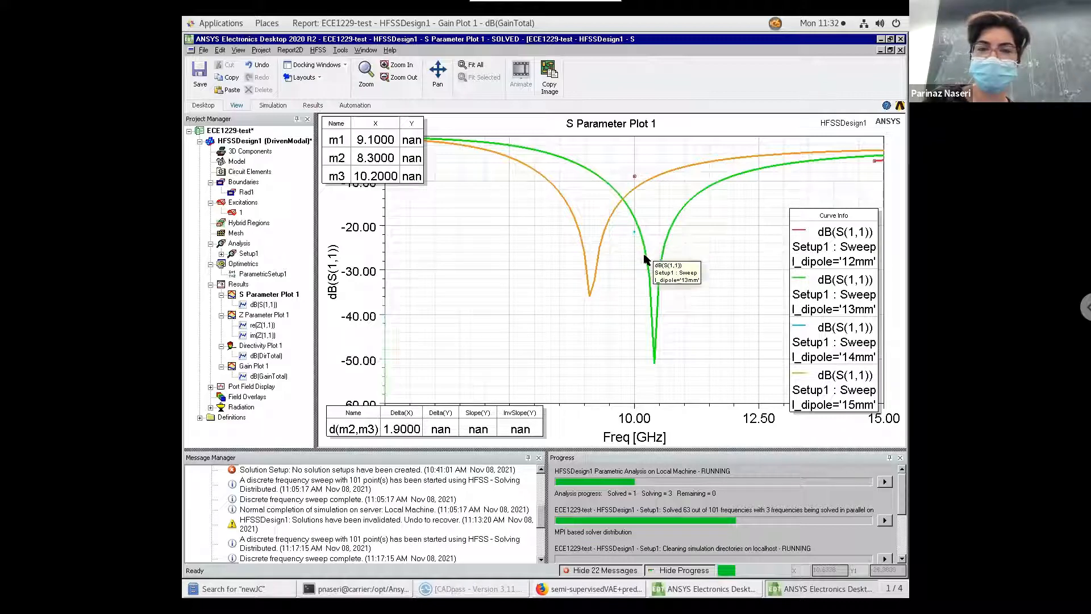
Keep updating the S-parameter report to check for the remaining 12 mm and 14 mm dipole length curves.
{"action": "right_click", "coordinate": [509, 290]}
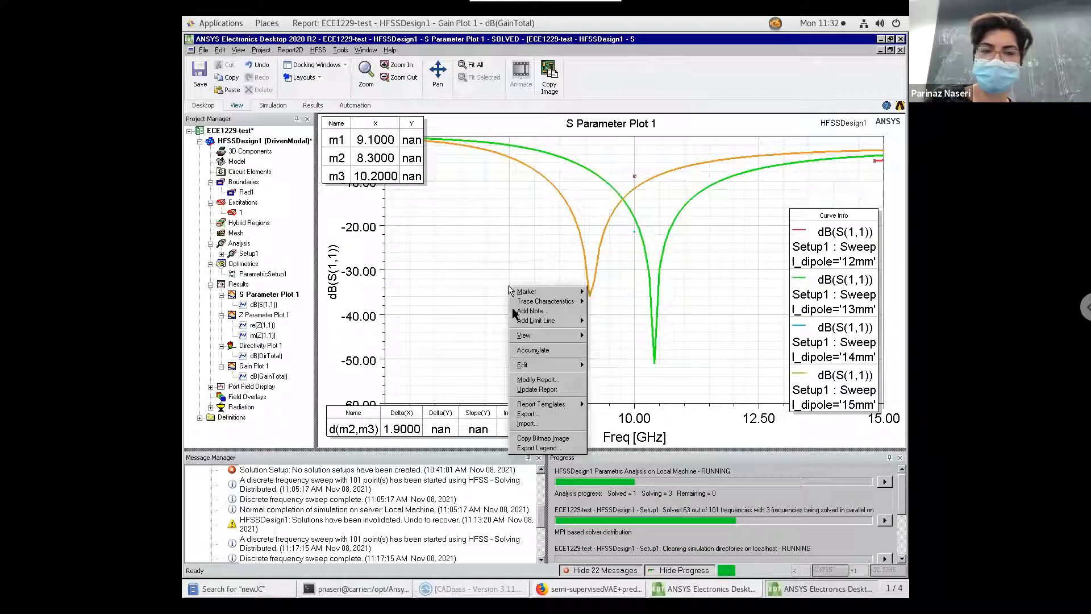
{"action": "left_click", "coordinate": [530, 390]}
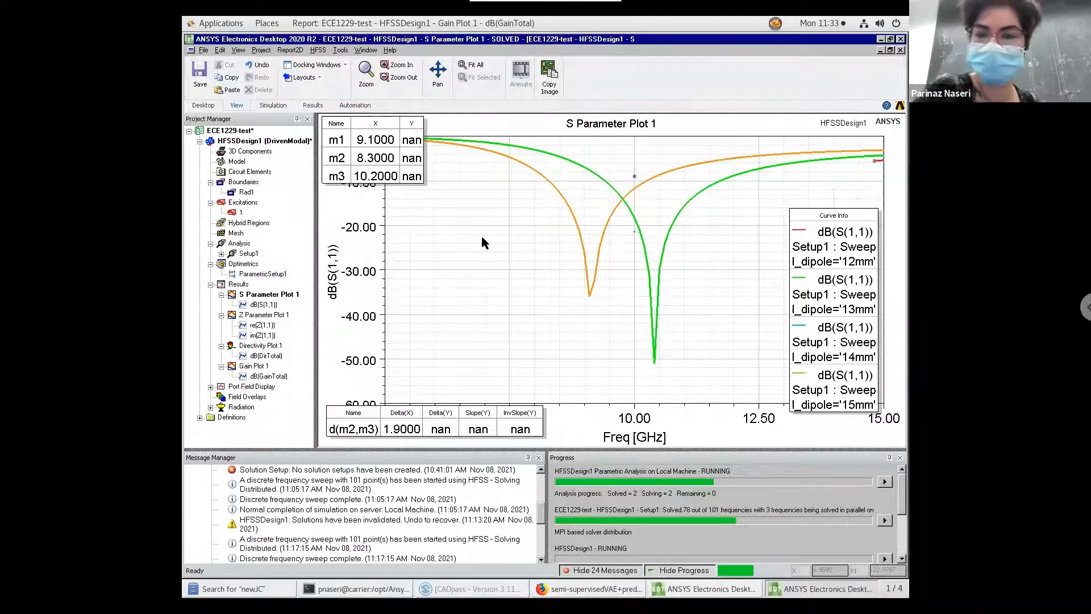
{"action": "right_click", "coordinate": [483, 241]}
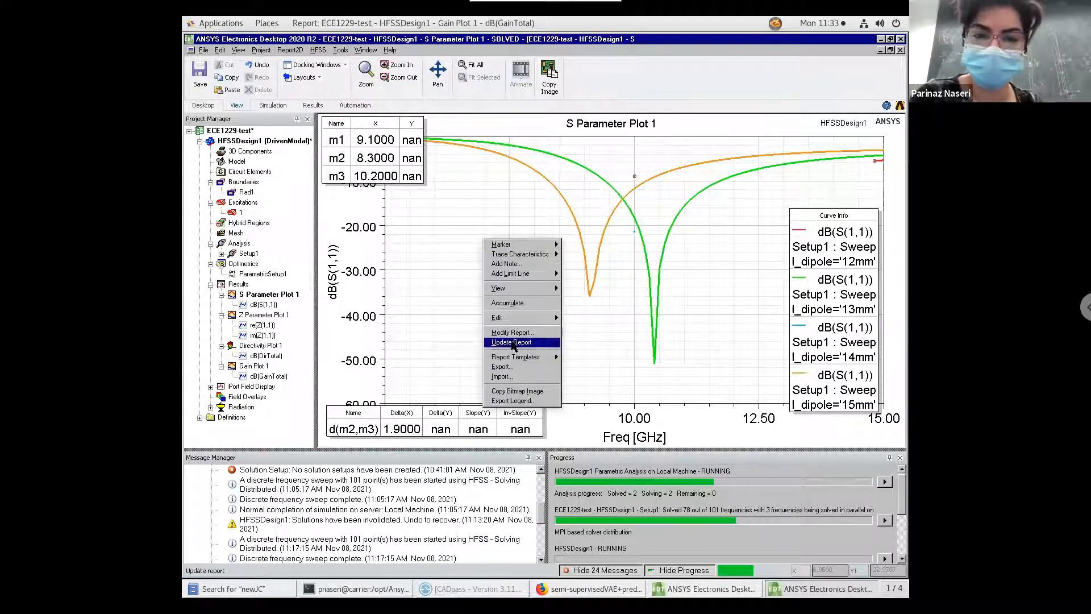
{"action": "left_click", "coordinate": [514, 343]}
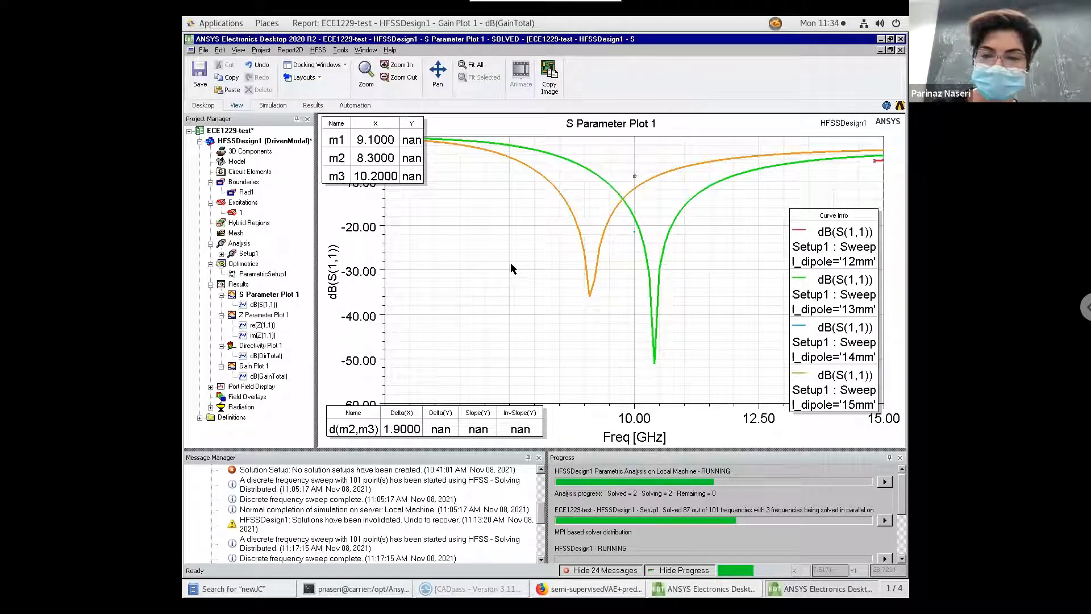
{"action": "right_click", "coordinate": [510, 267]}
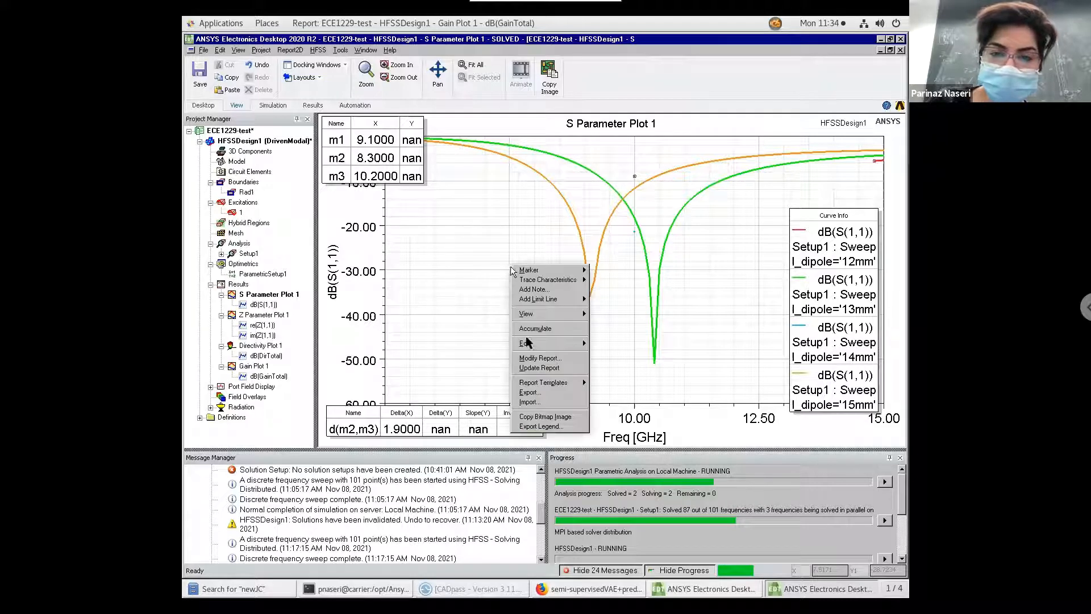
{"action": "left_click", "coordinate": [534, 368]}
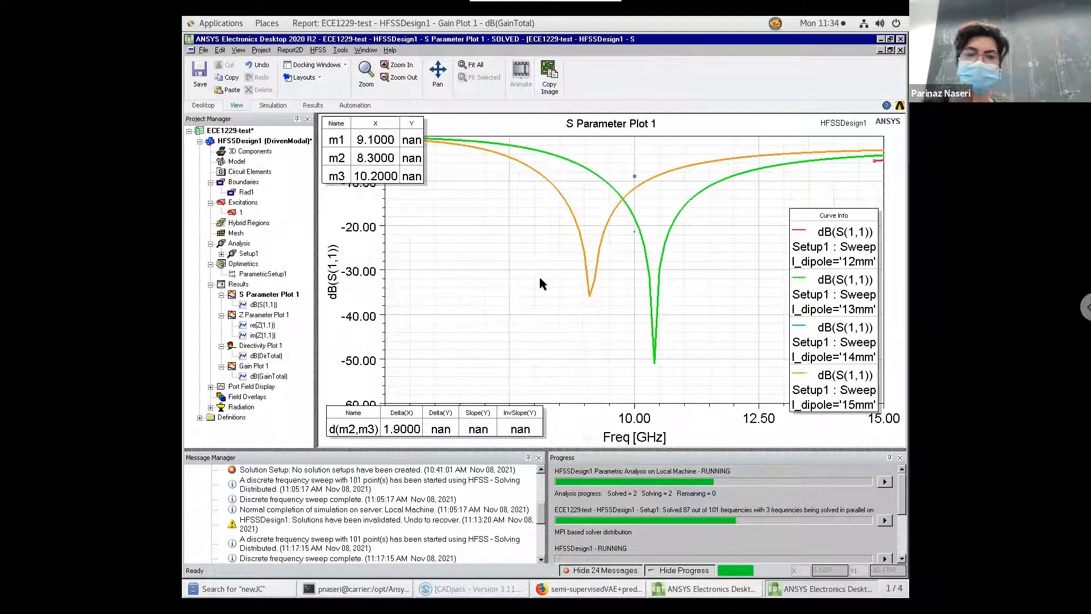